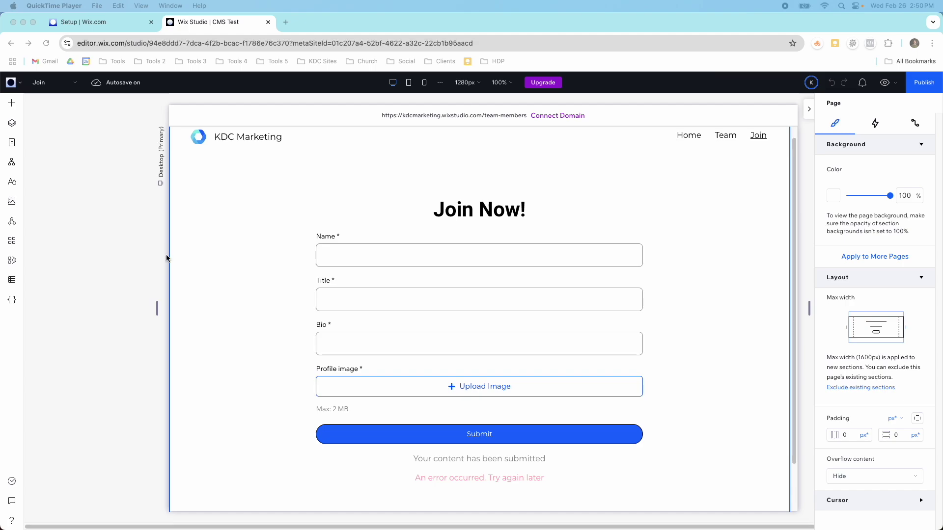
Preview the live site, scroll through the Team page member cards, then return to editing.
scroll(310, 255, down, 2)
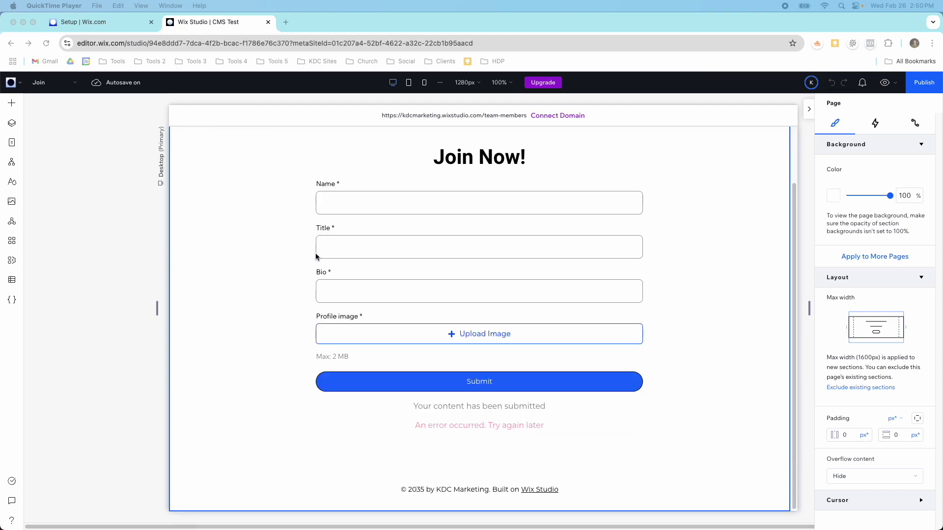
click(884, 83)
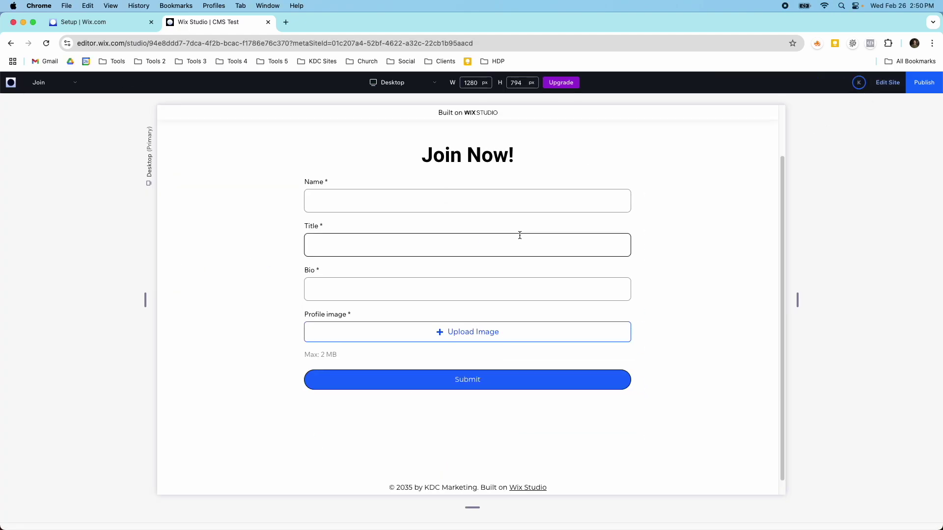
scroll(520, 235, up, 2)
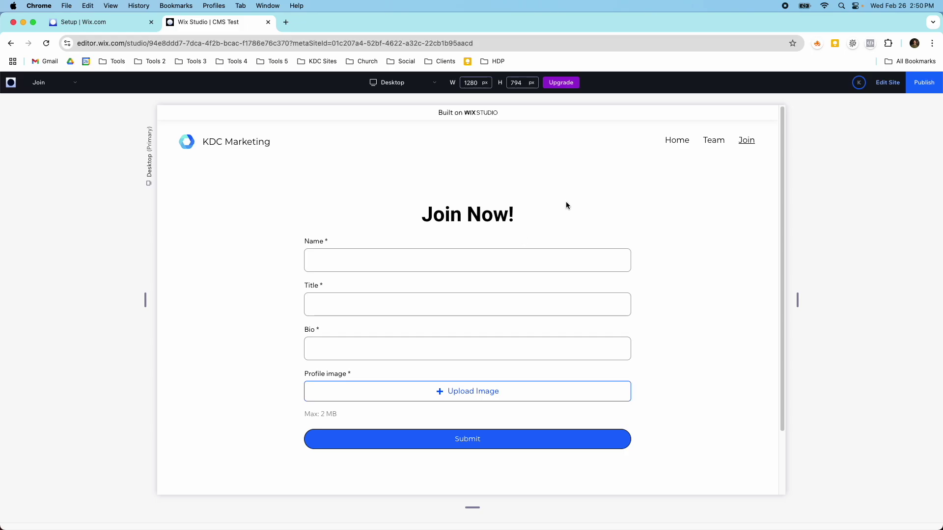
click(706, 144)
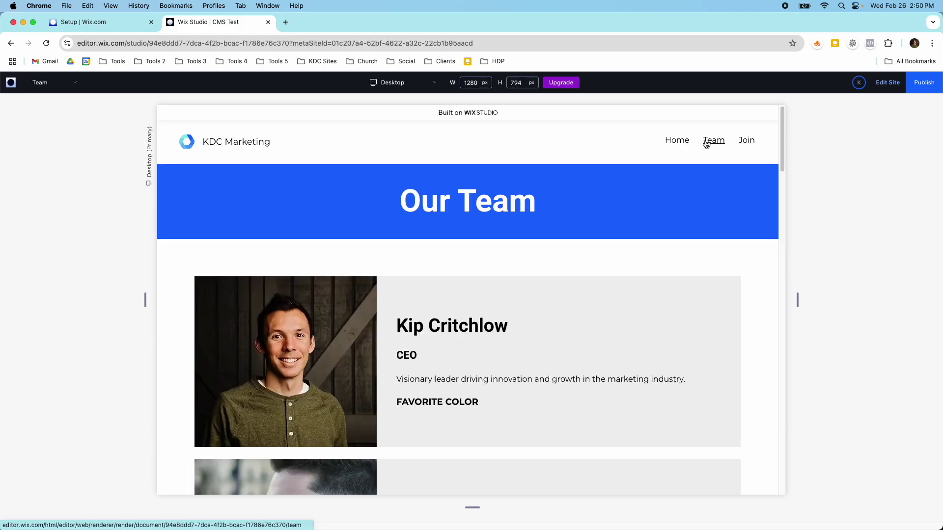
scroll(504, 203, down, 5)
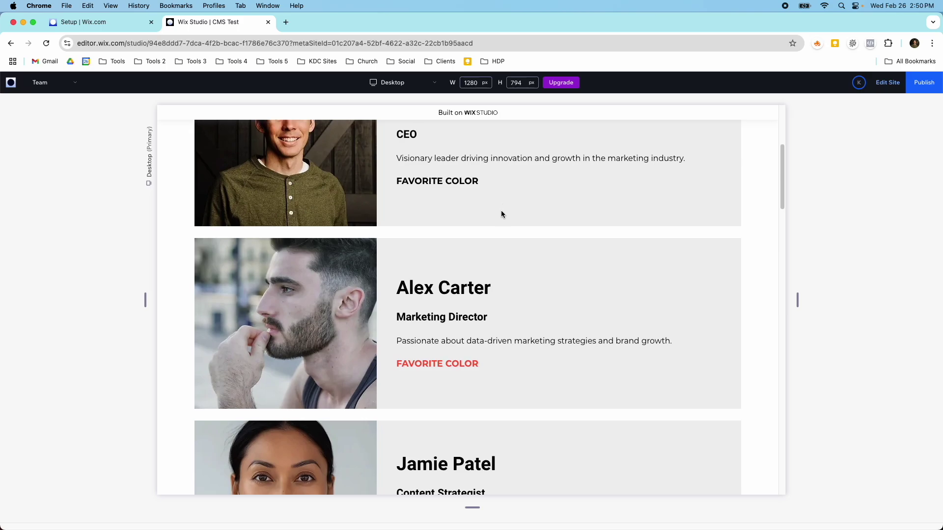
scroll(501, 210, down, 15)
scroll(501, 210, down, 16)
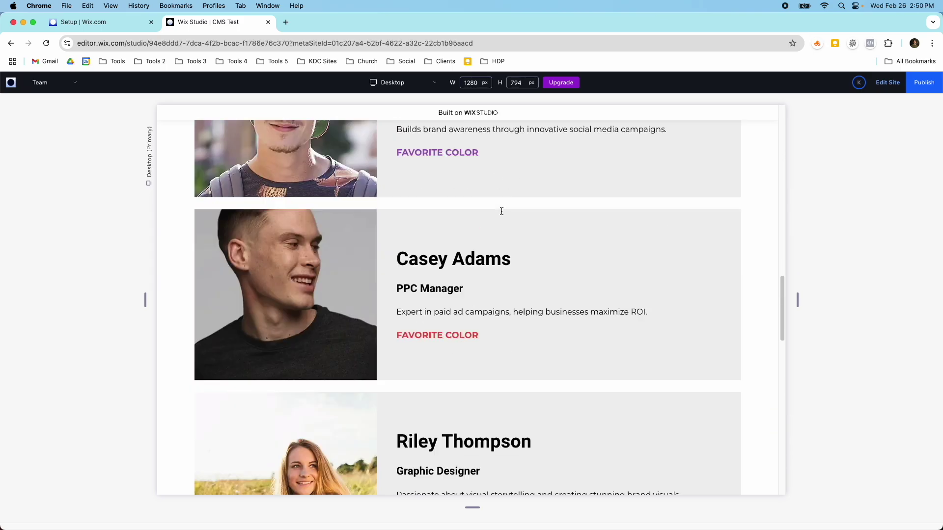
scroll(500, 210, down, 2)
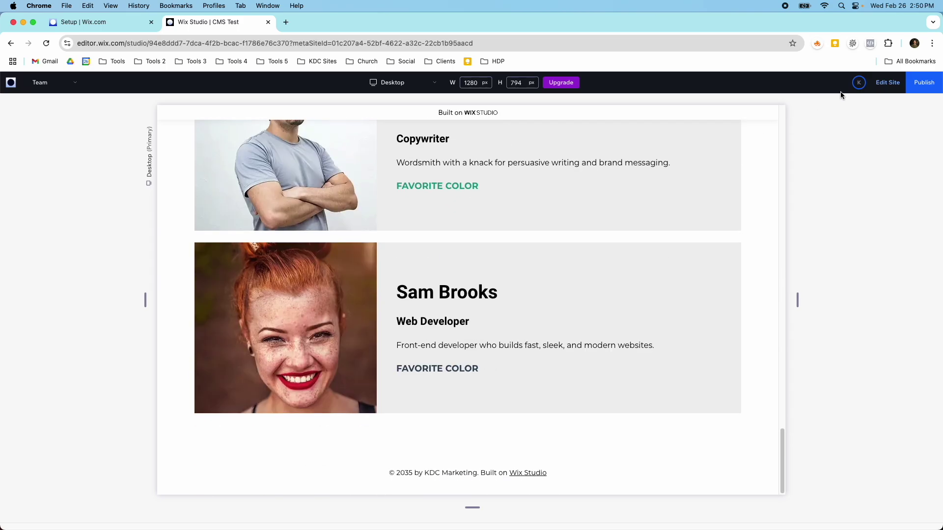
click(887, 82)
scroll(643, 271, up, 15)
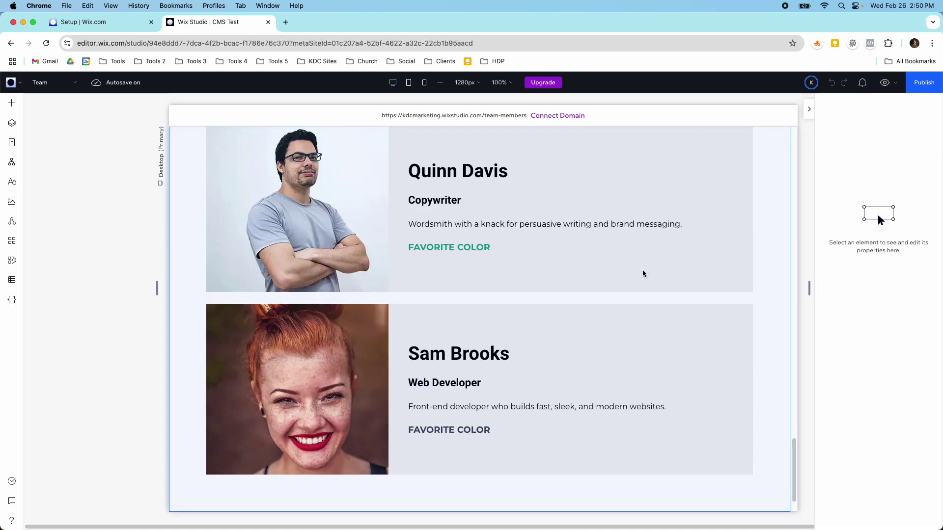
scroll(643, 272, up, 14)
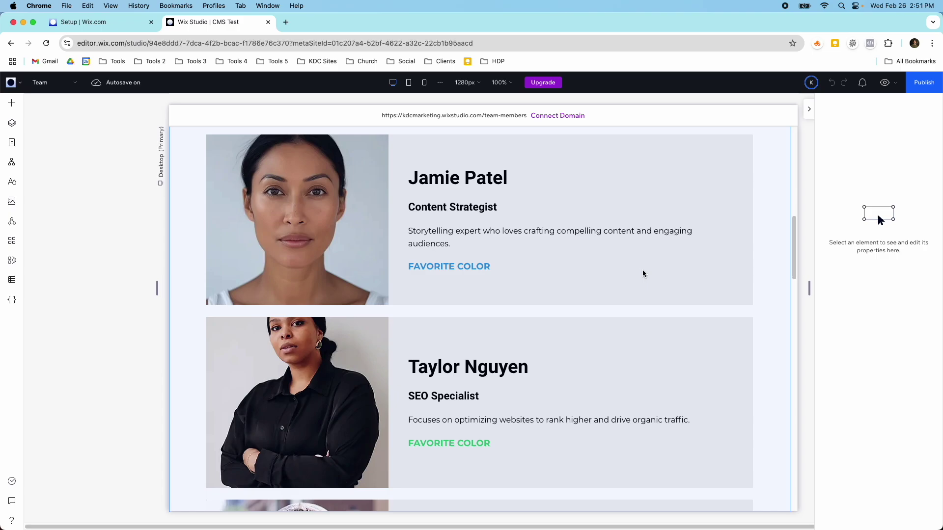
scroll(643, 273, up, 4)
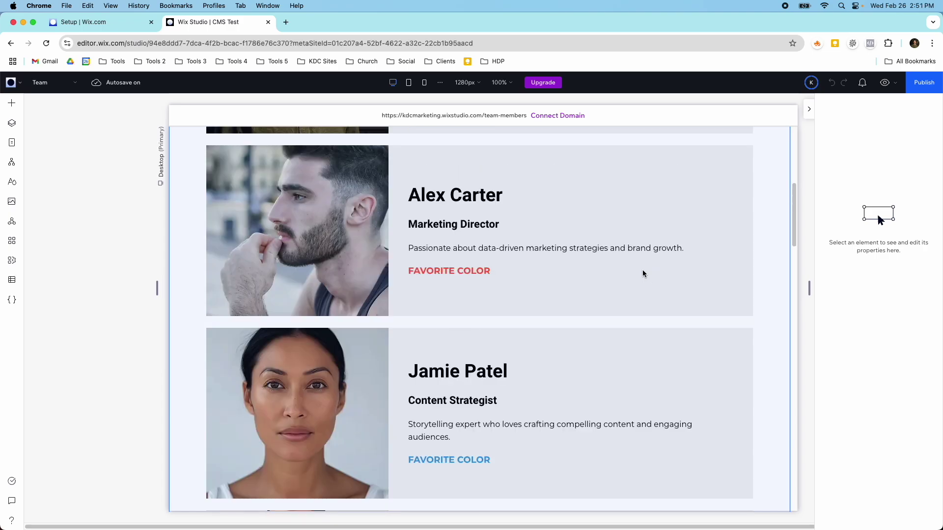
scroll(493, 341, up, 5)
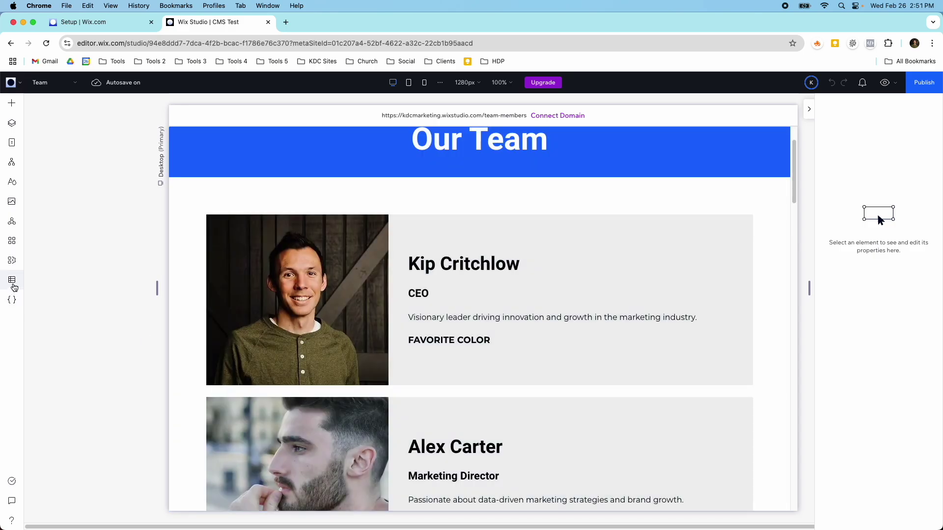
Open the CMS panel's Your Collections list showing the Team Members collection.
click(14, 286)
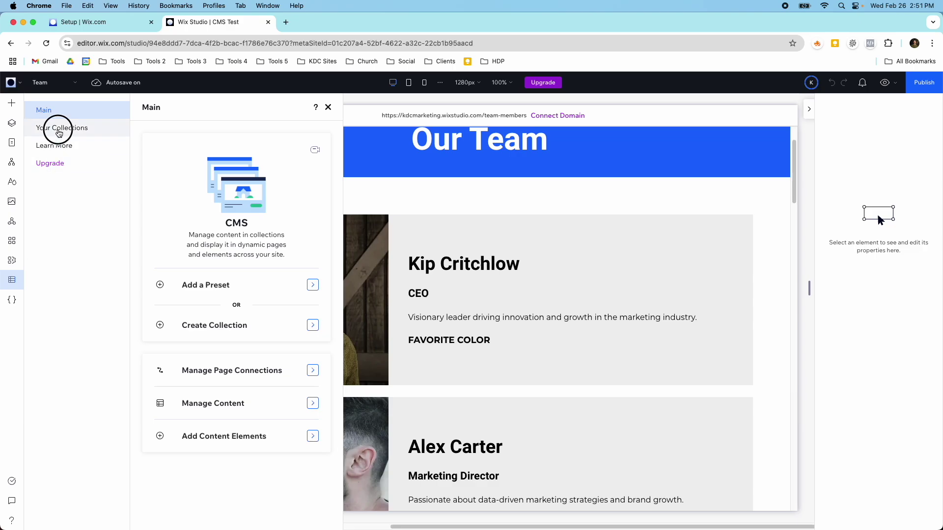
click(59, 129)
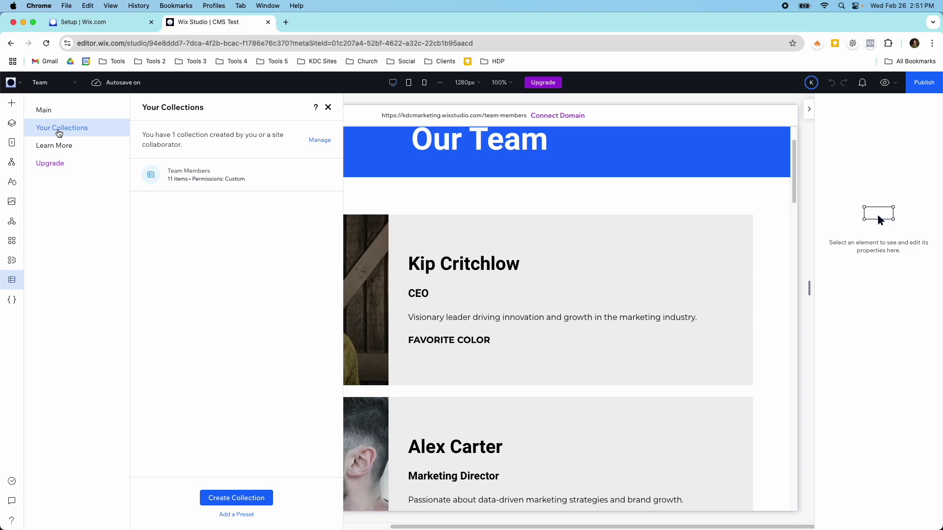
click(215, 172)
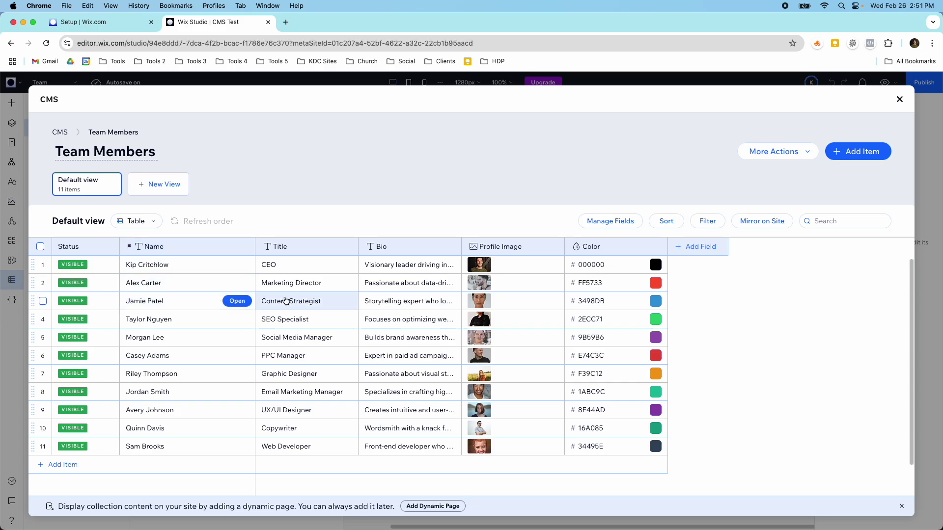
click(474, 316)
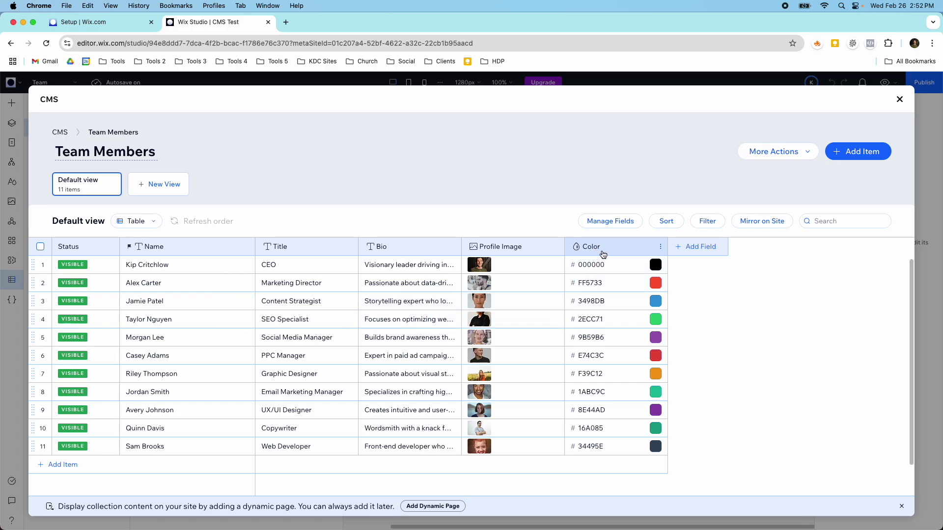
click(694, 247)
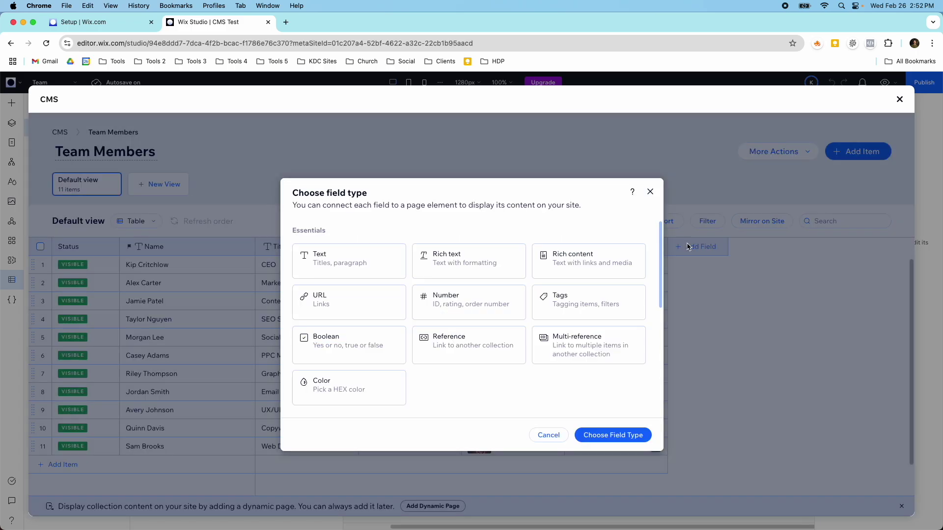
scroll(621, 301, down, 3)
scroll(617, 319, down, 1)
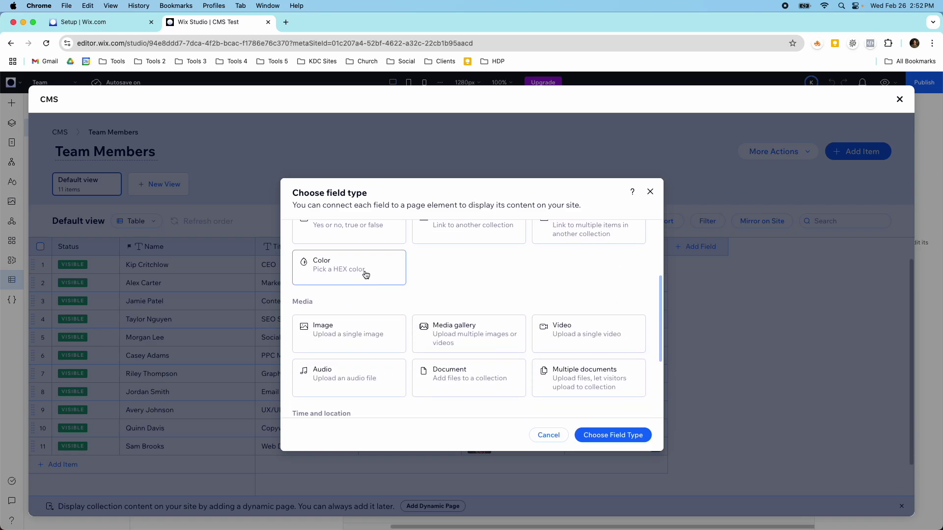
click(650, 192)
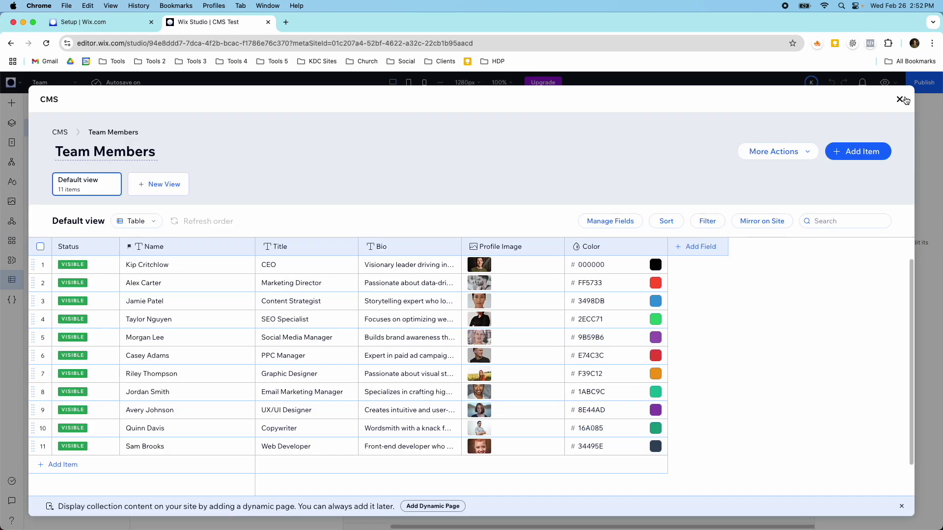
click(903, 100)
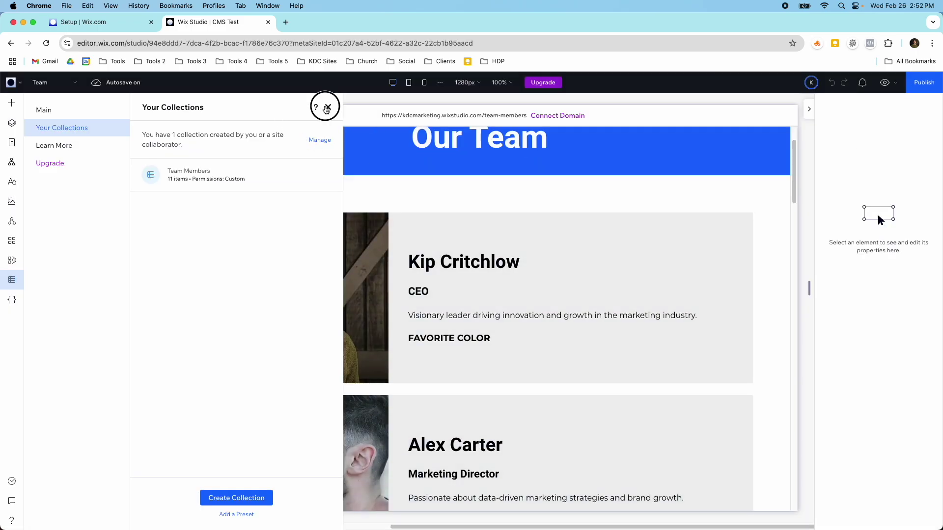
Close the collections list, preview the Team page cards, and go to the Join Now! page.
click(328, 108)
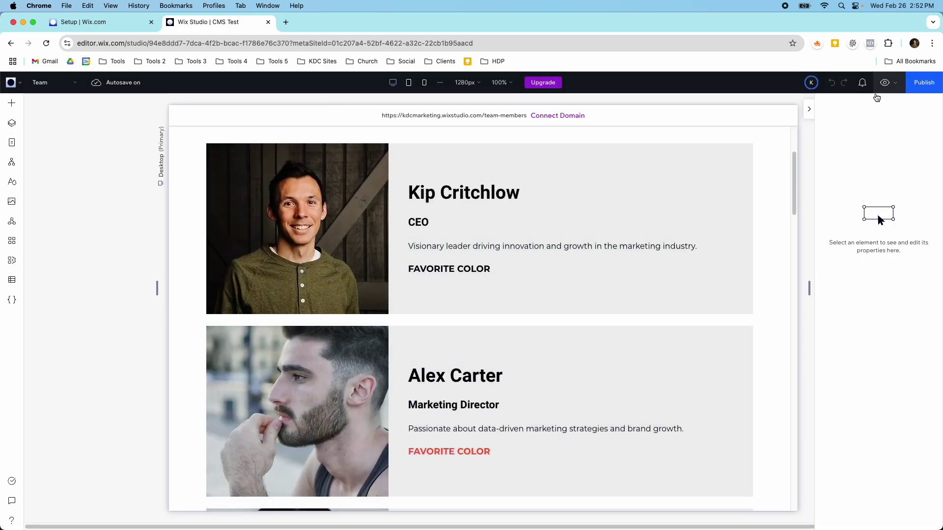
click(884, 83)
scroll(668, 258, down, 7)
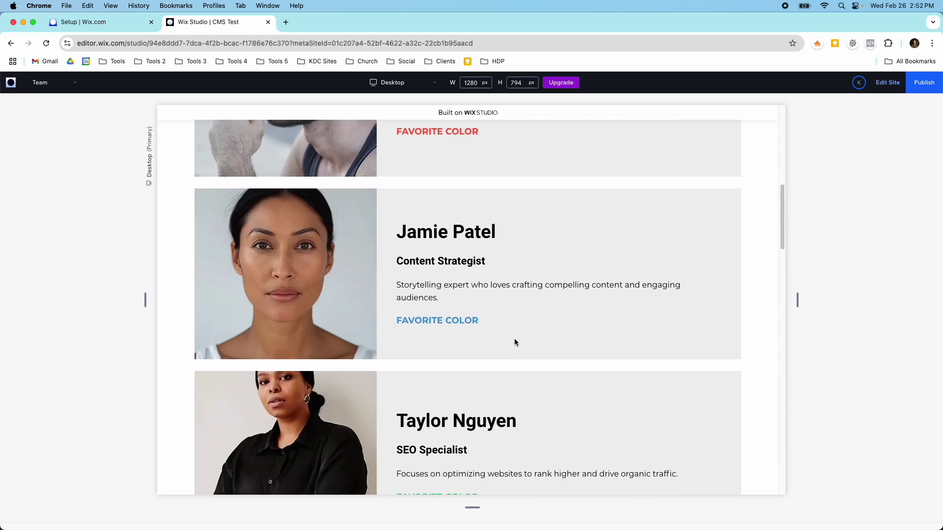
drag(399, 315, 459, 317)
scroll(460, 319, down, 10)
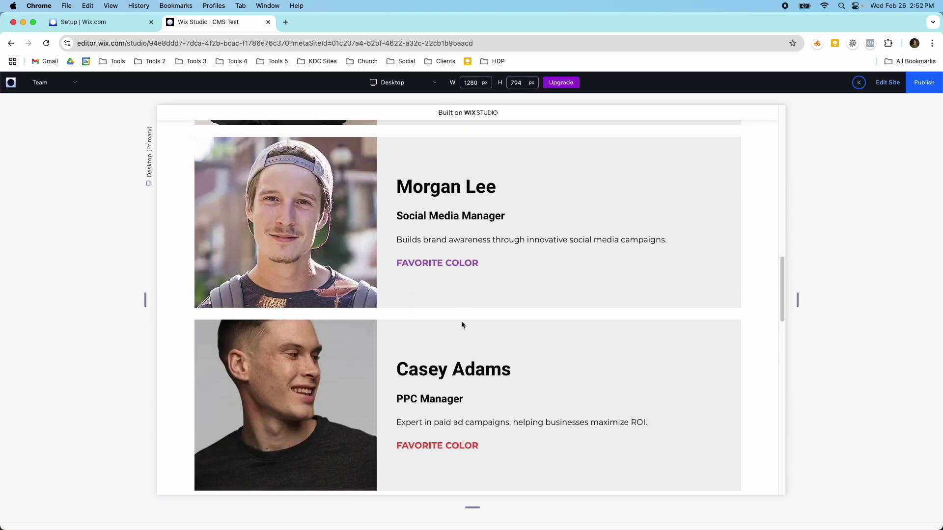
scroll(462, 325, down, 15)
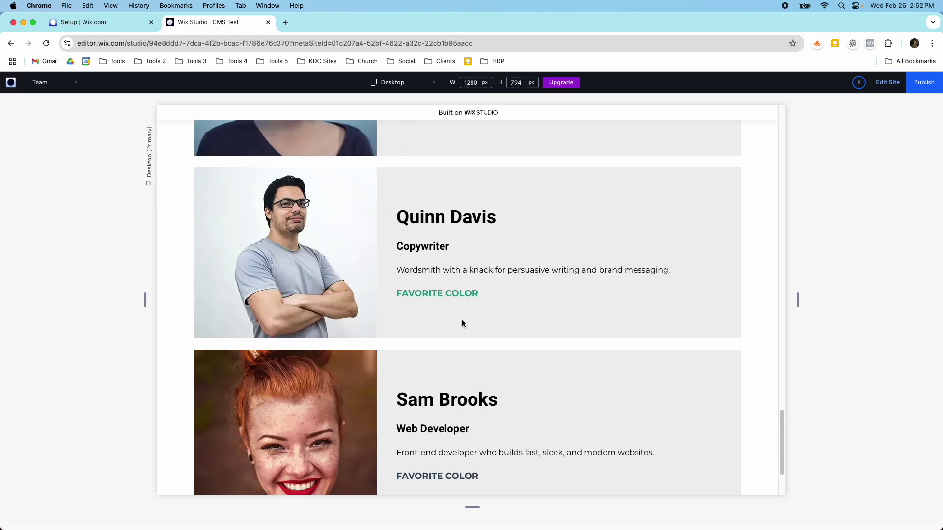
scroll(462, 321, up, 20)
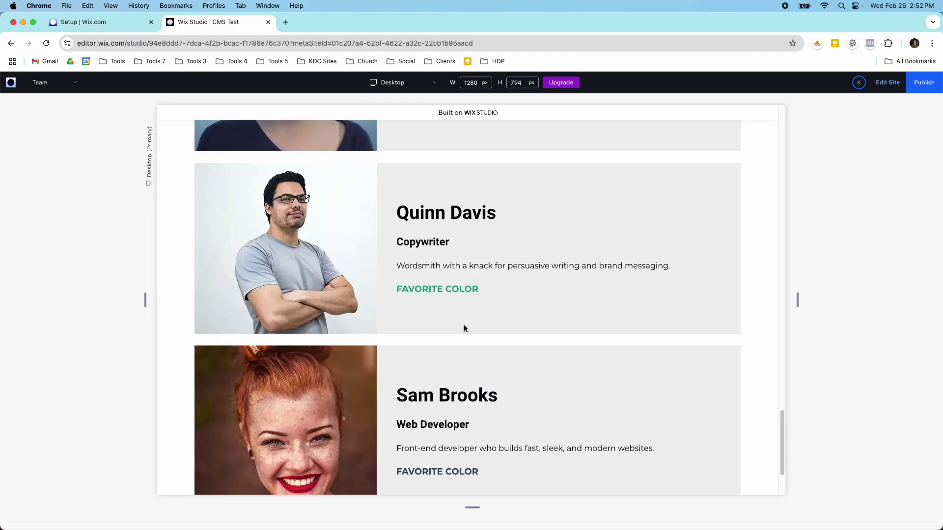
scroll(463, 325, up, 2)
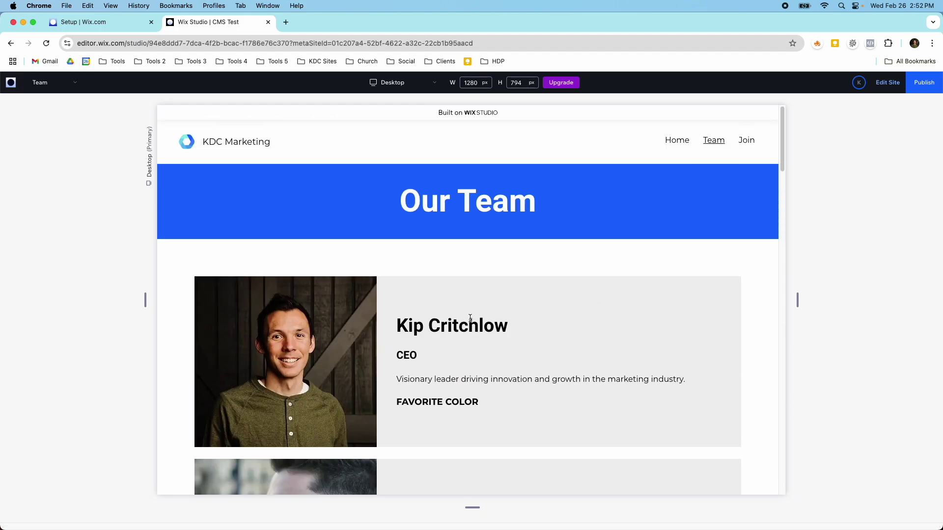
click(741, 143)
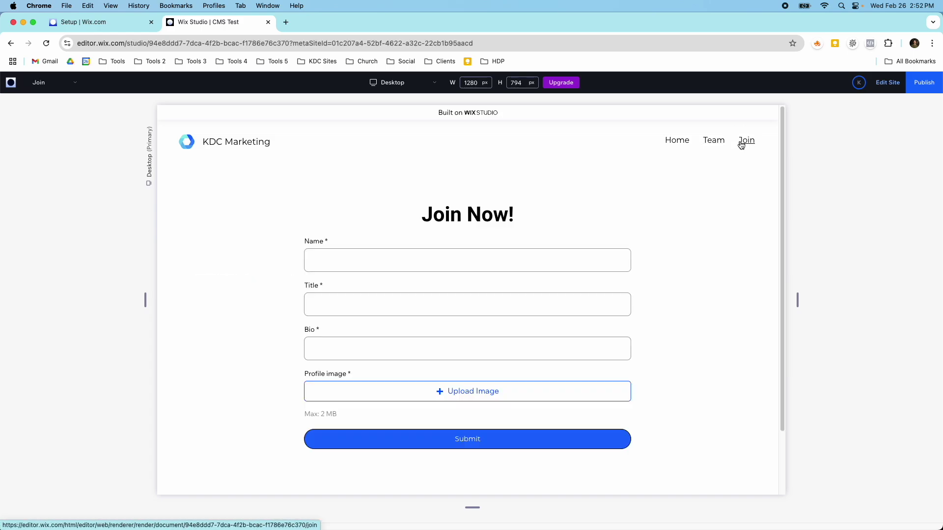
Fill the Join form with a member's name, title 'Chief CMS Office' and bio 'I love everything CMS'.
click(484, 251)
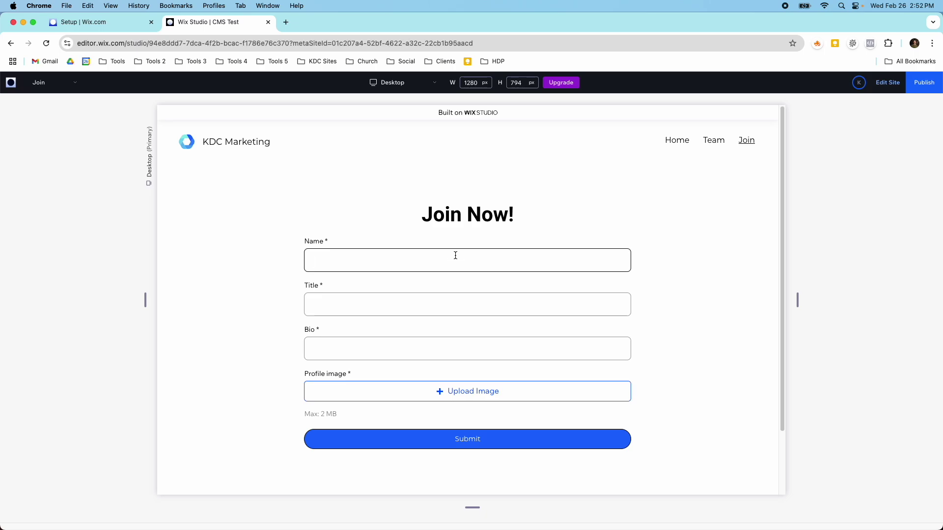
text(Test Input)
key(Tab)
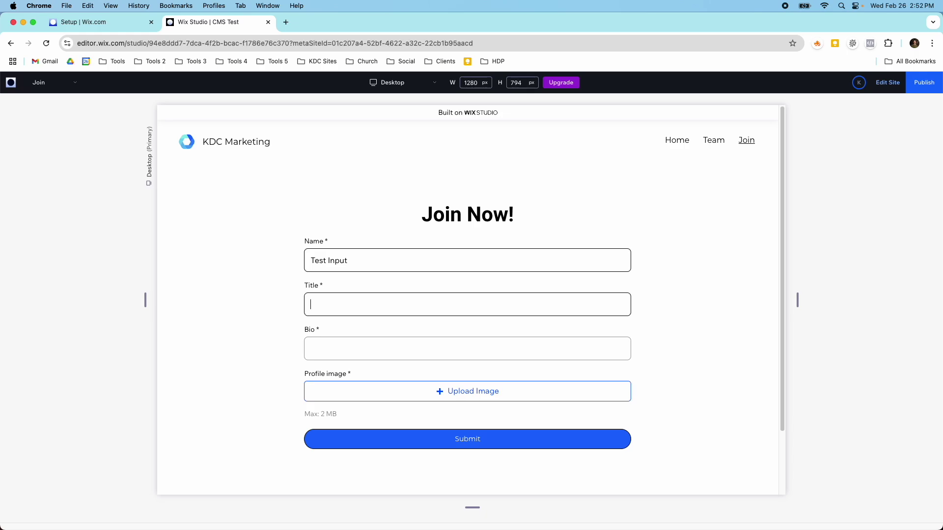
text(Chief CMS Office)
key(Tab)
text(I love everything )
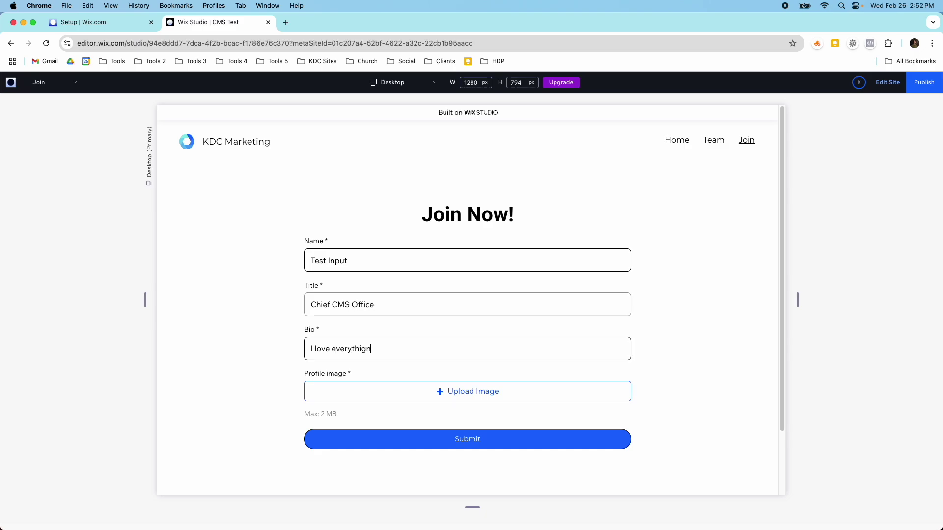
text(CMS)
triple_click(397, 258)
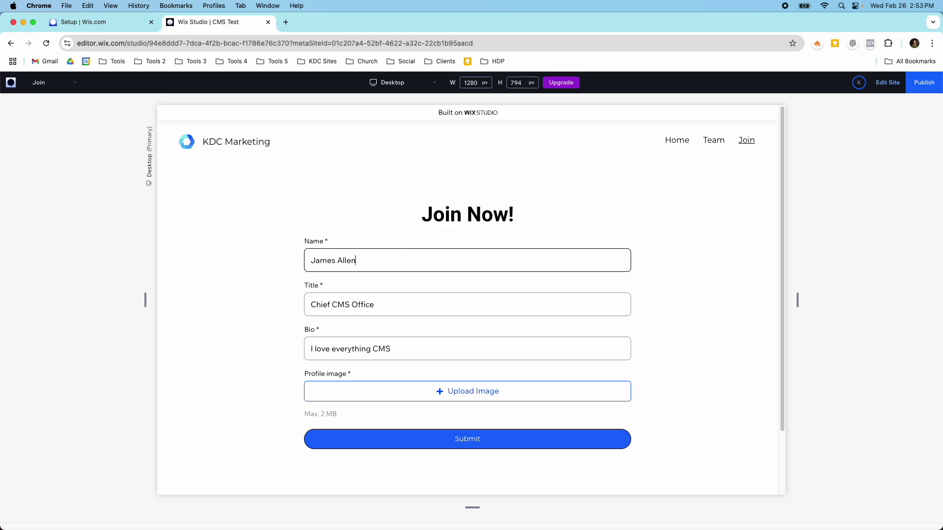
Attach nrd-y3kC_7Qhmjk-unsplash.jpg as the profile photo and submit the form.
click(446, 388)
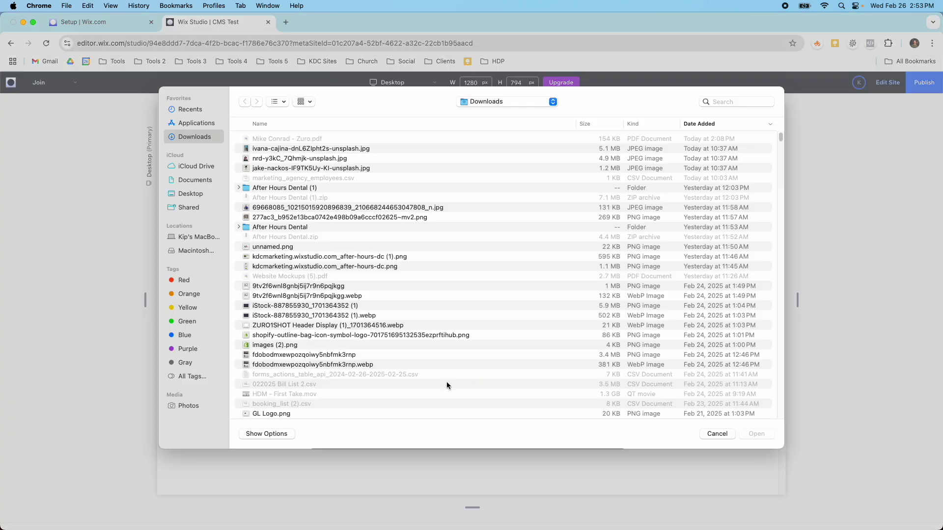
double_click(272, 158)
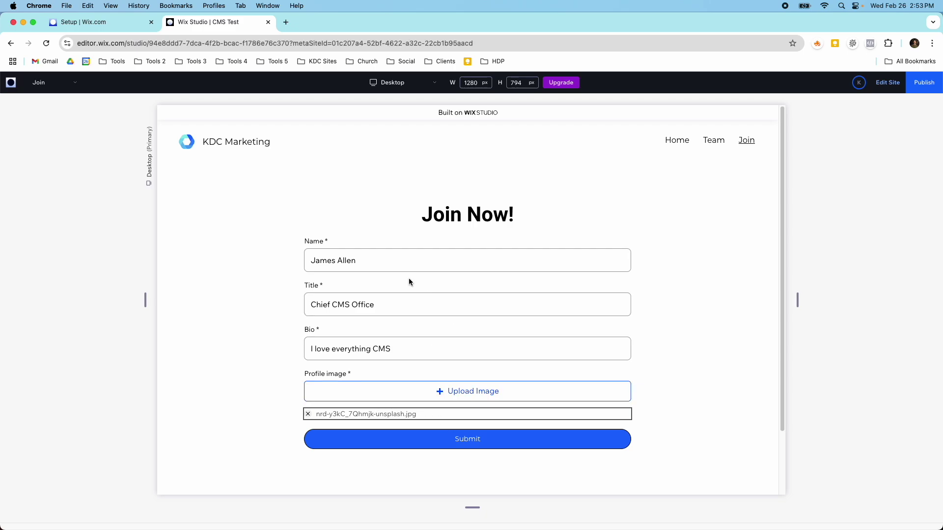
scroll(423, 320, down, 2)
click(453, 385)
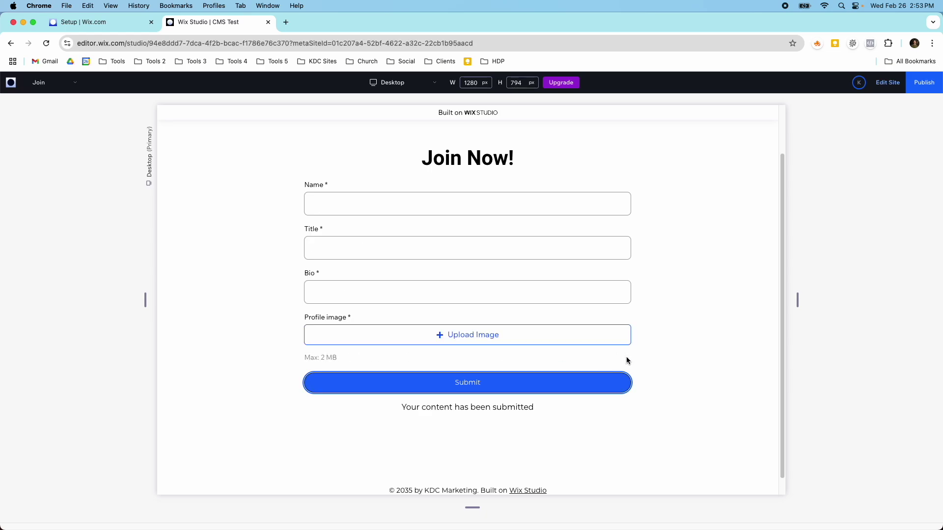
Leave the preview and open the Team Members collection from the CMS.
scroll(626, 361, up, 3)
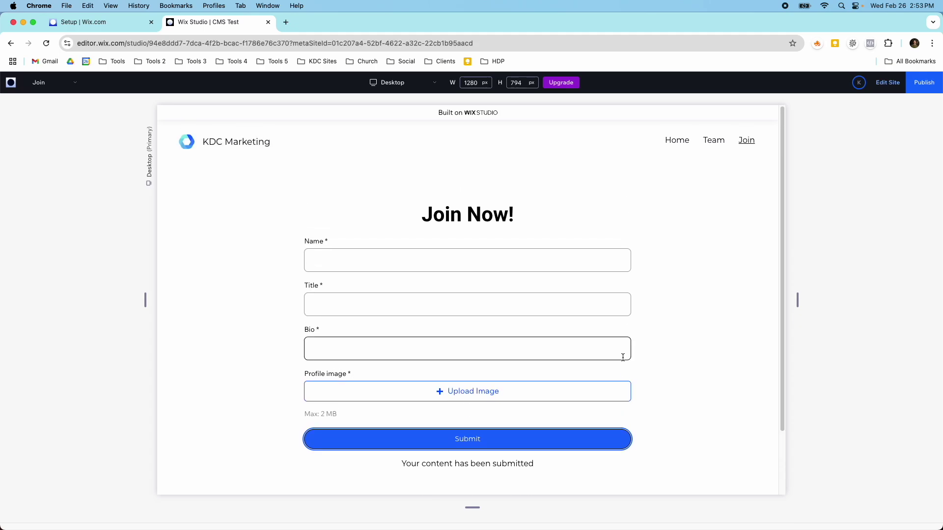
click(883, 82)
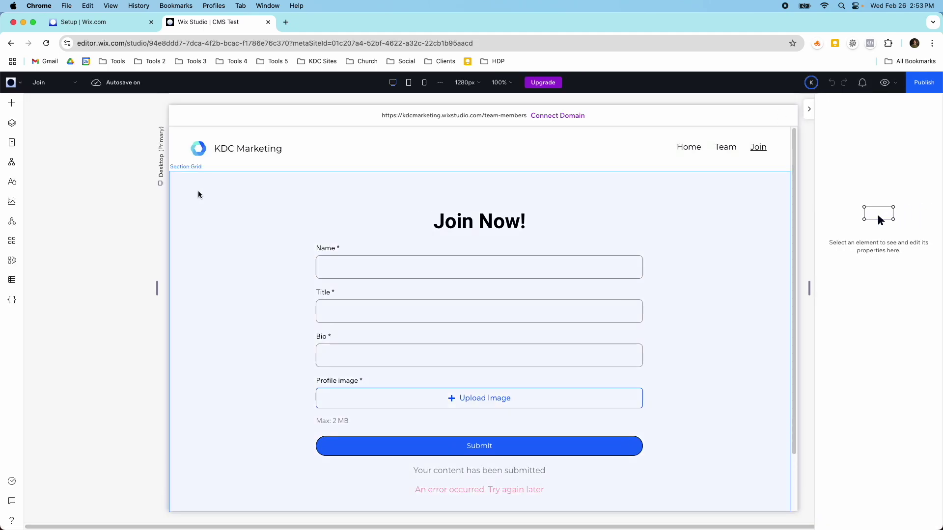
click(12, 280)
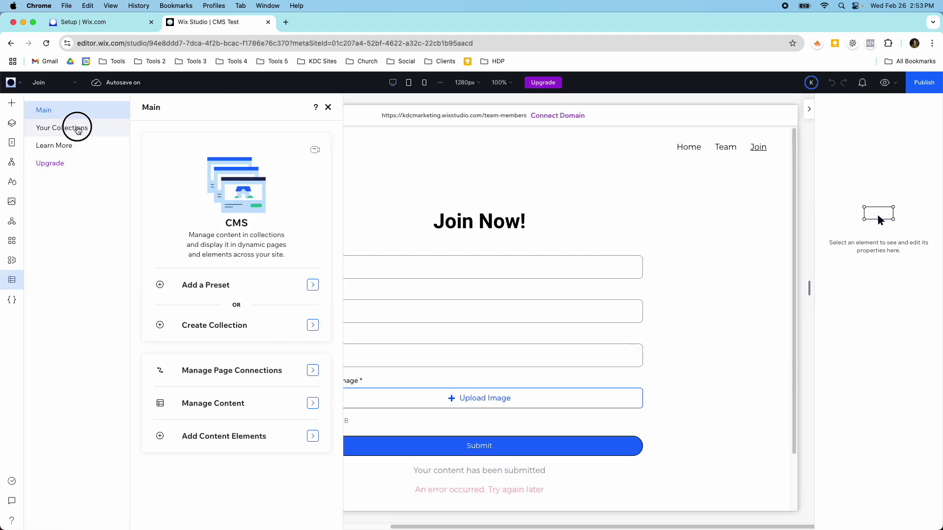
click(78, 128)
click(181, 167)
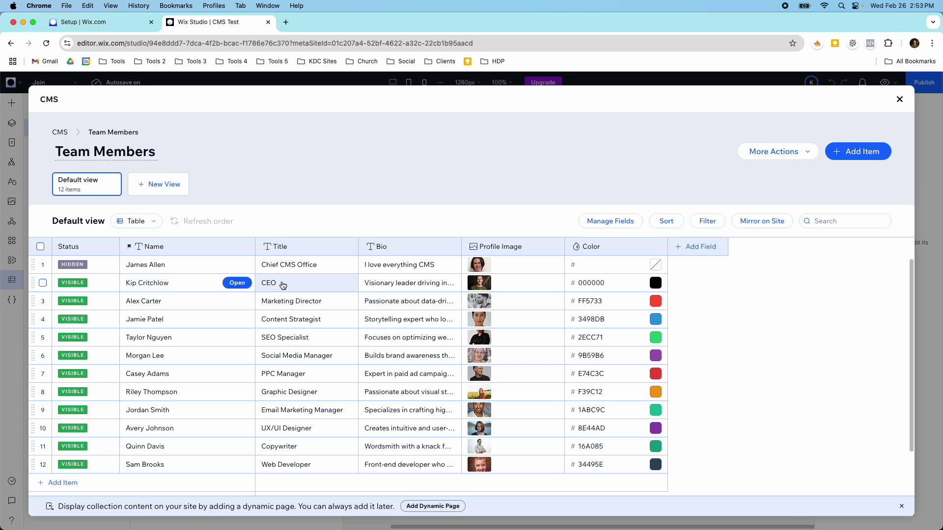
Correct the new entry's title to 'Chief CMS Officer' and bio to 'I love everything CMS!'.
click(319, 266)
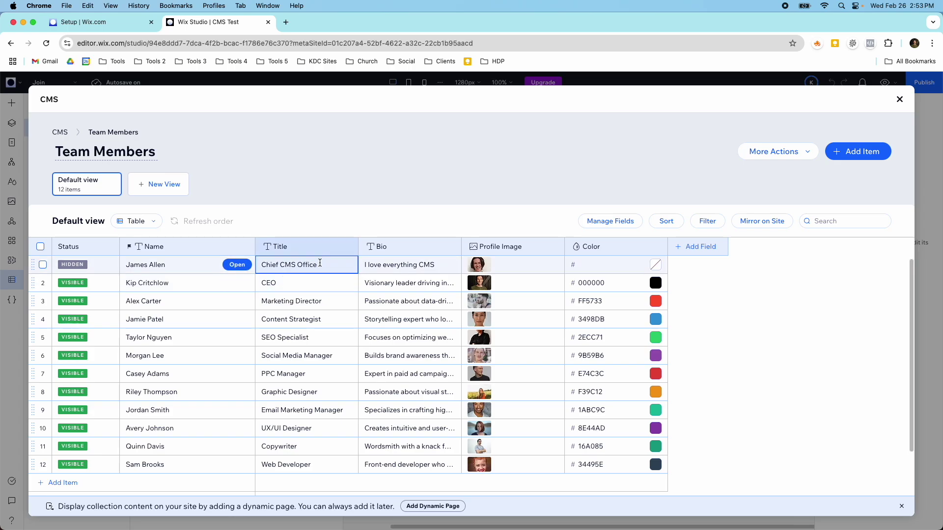
text(r)
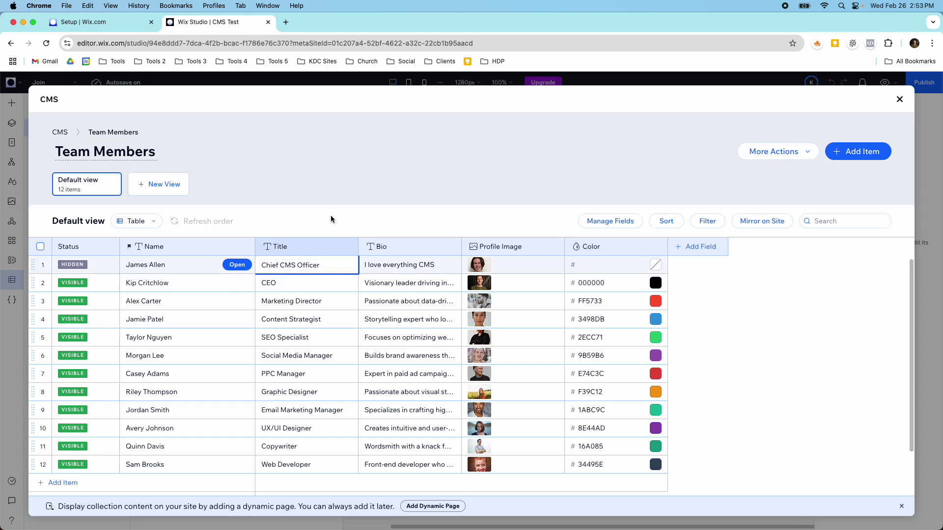
click(332, 219)
click(416, 264)
click(433, 265)
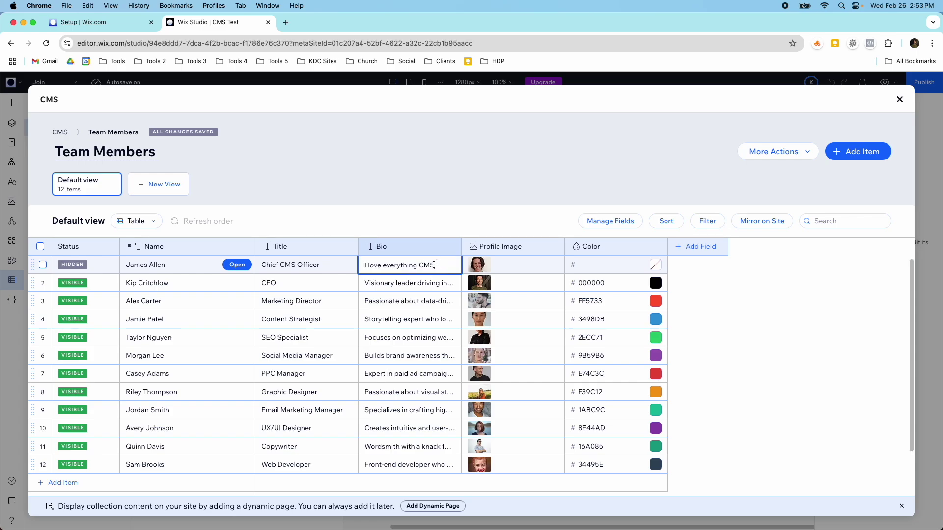
text(!)
key(Return)
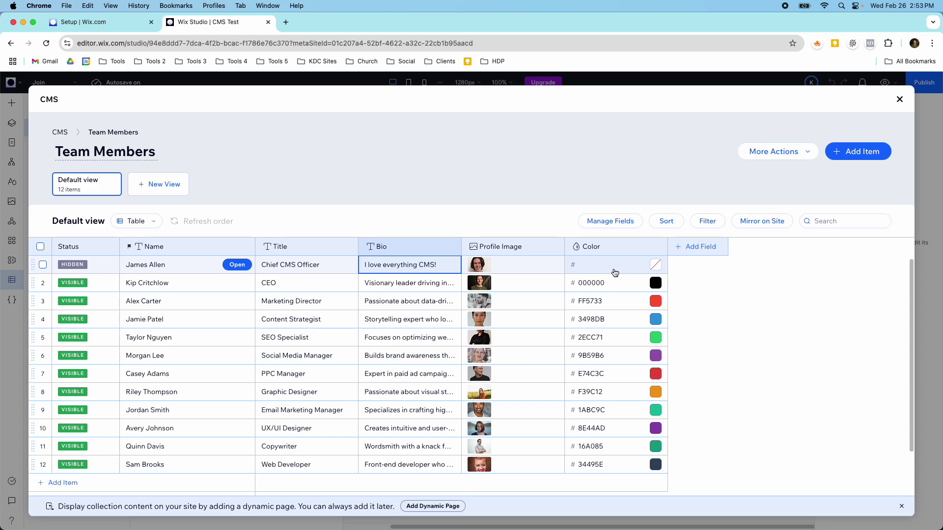
click(655, 265)
Set the new entry's Color to pale pink FFE9DF.
click(654, 266)
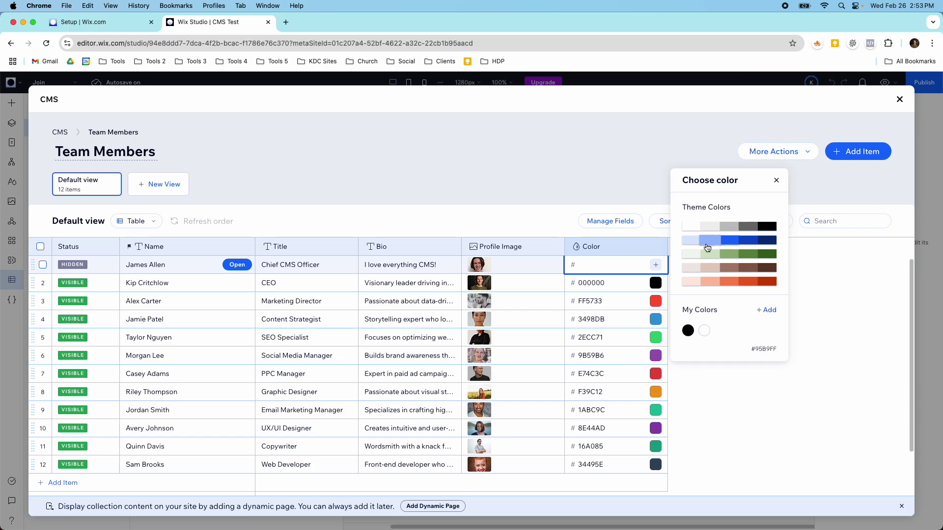
click(691, 240)
click(693, 280)
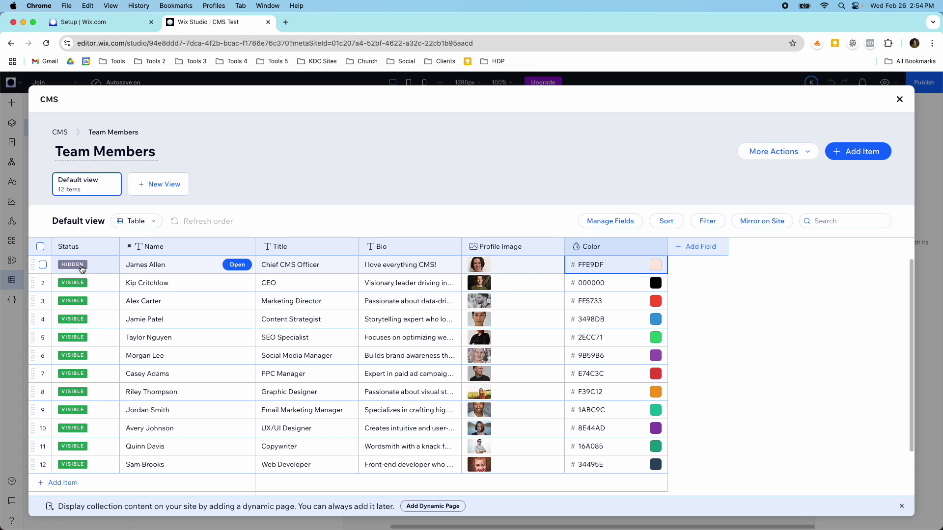
Change the entry's status to shown on the site and close the collection manager.
click(43, 265)
click(818, 221)
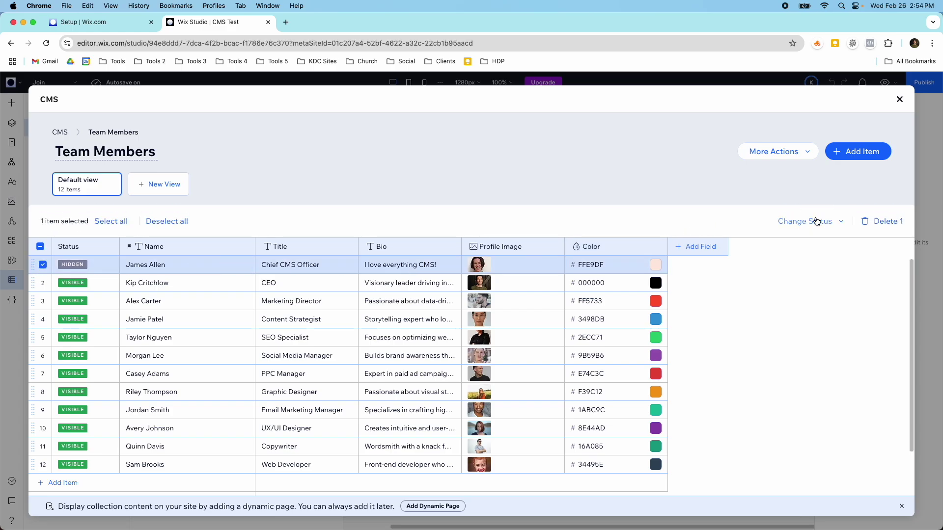
click(790, 254)
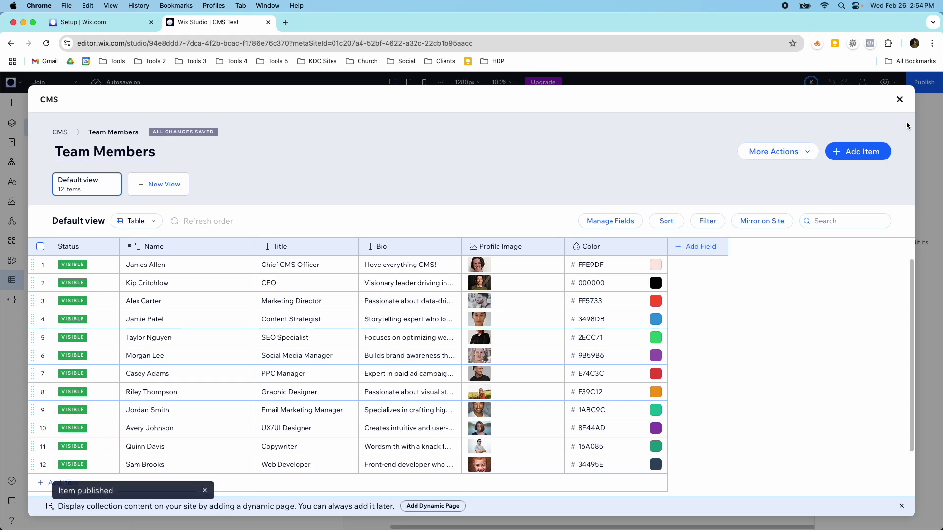
click(900, 101)
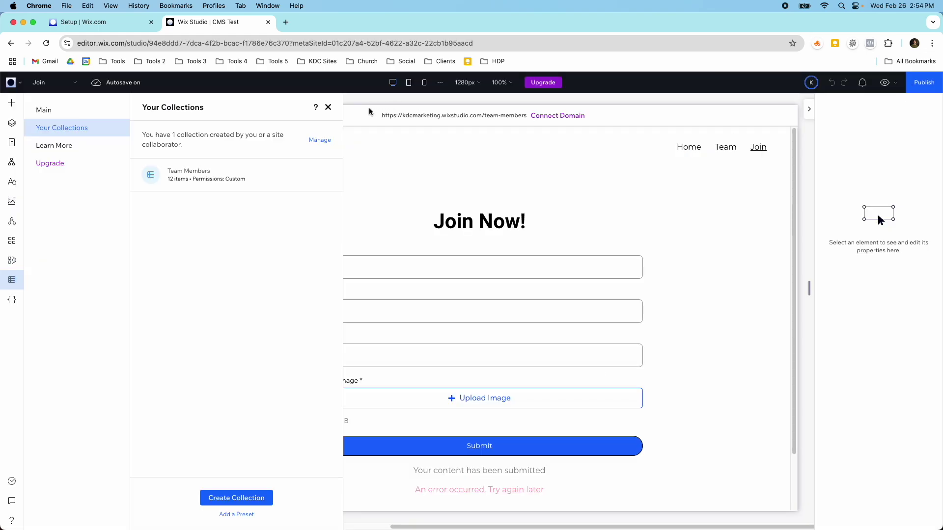
Close the collections panel and switch the editor to the Team page.
click(328, 107)
click(54, 83)
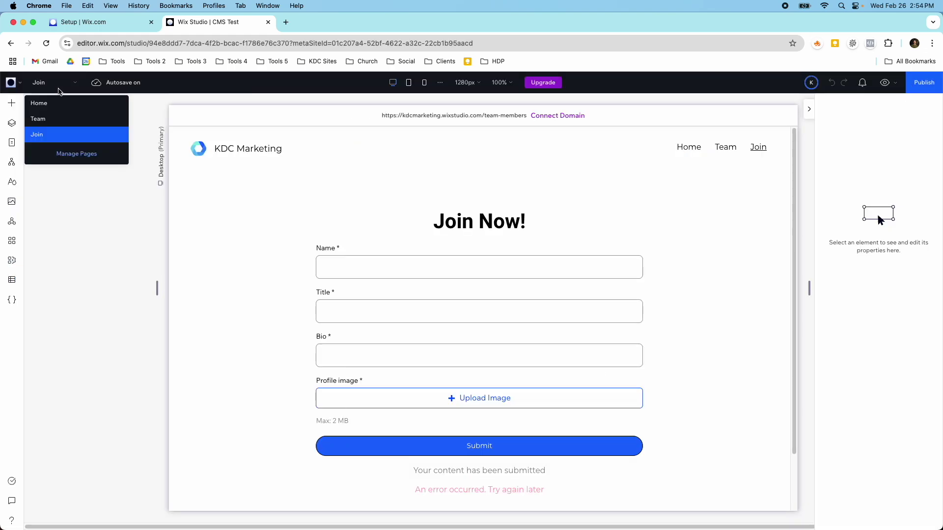
click(60, 117)
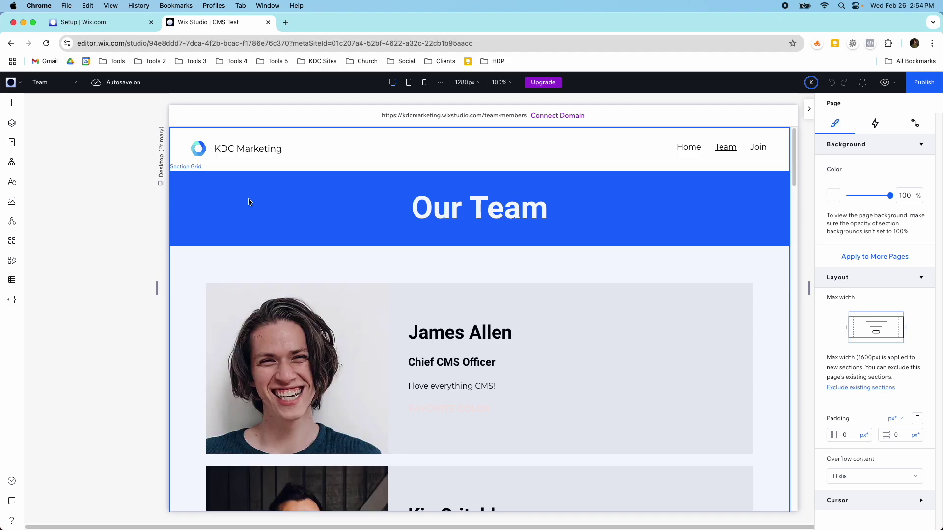
scroll(268, 231, down, 3)
scroll(343, 267, down, 1)
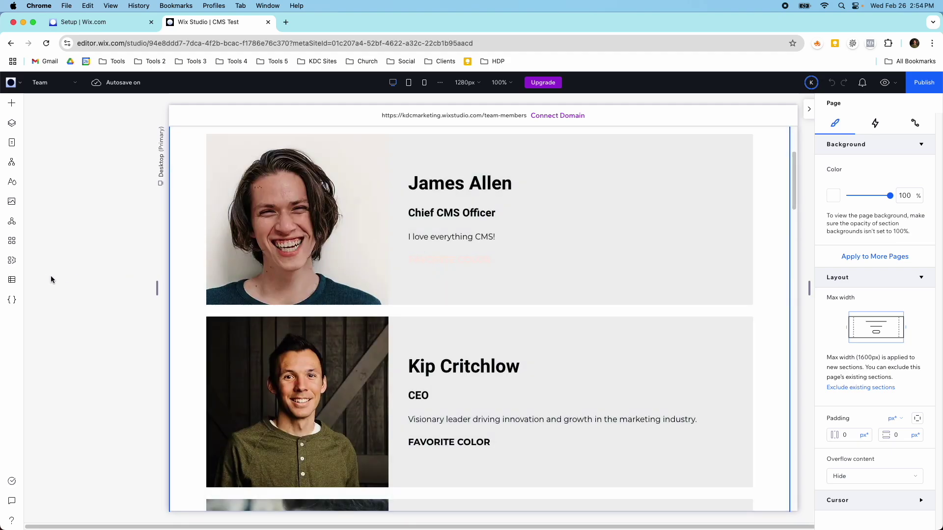
Change the new member's Color in Team Members to bright blue 1A6AFF.
click(13, 283)
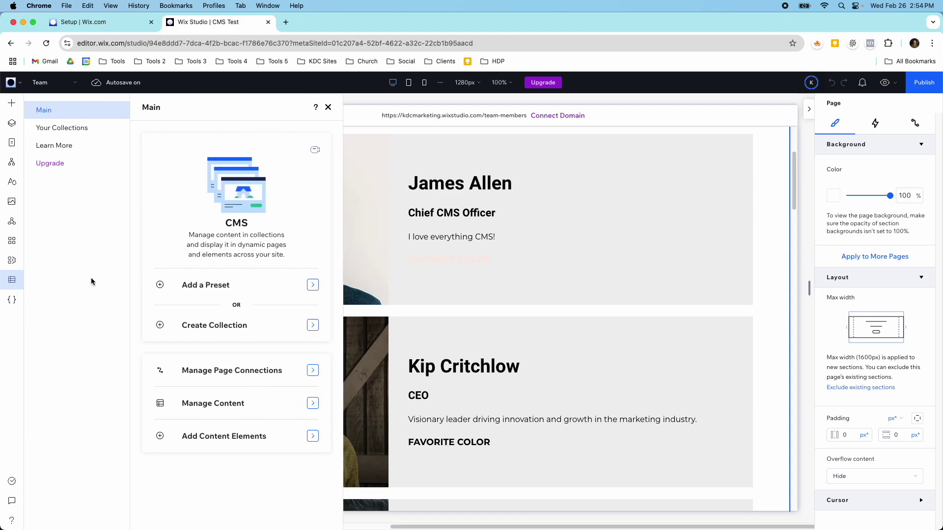
click(71, 129)
click(195, 176)
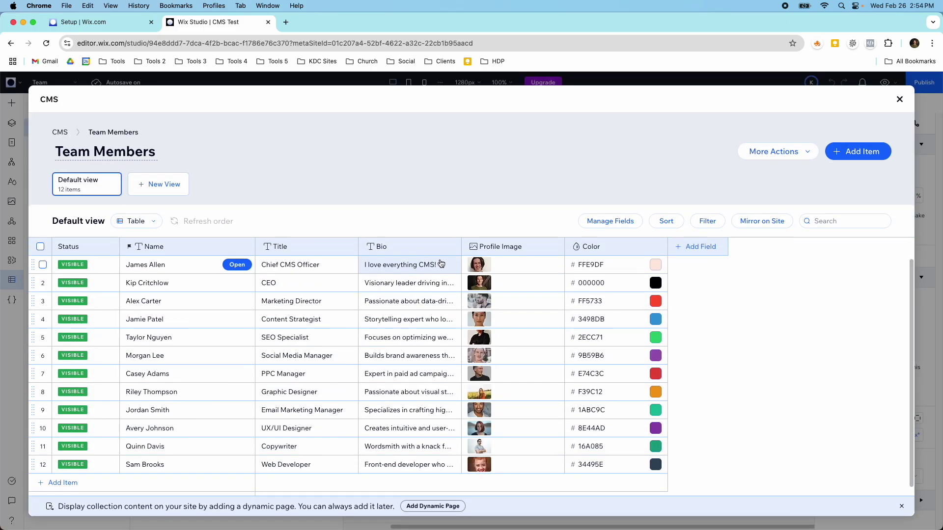
click(658, 268)
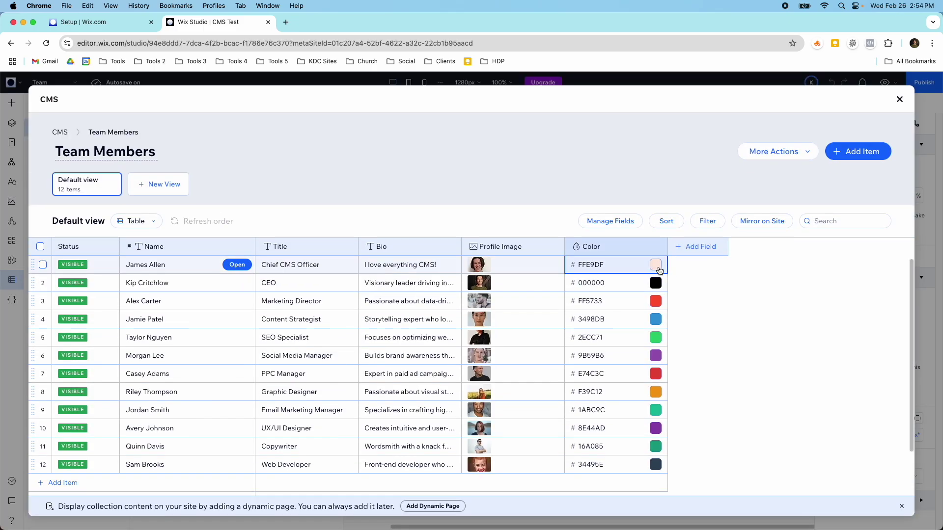
click(657, 266)
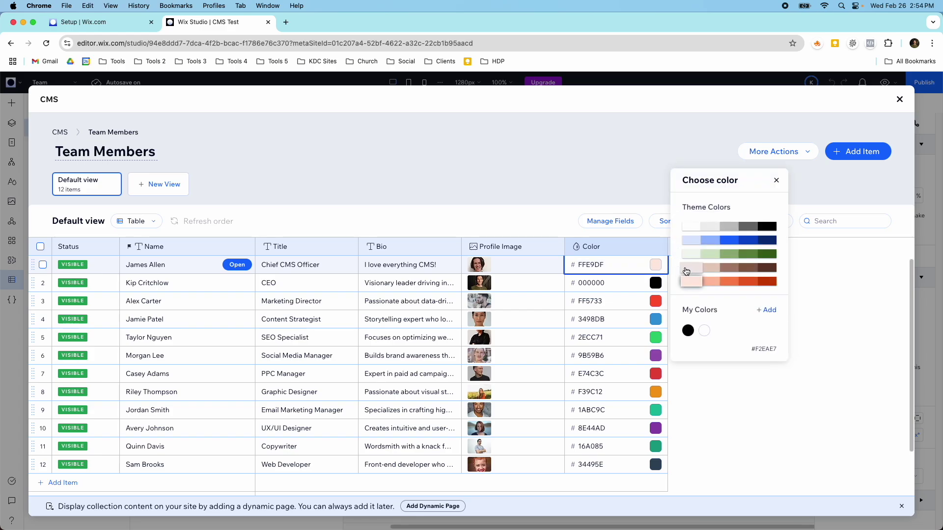
click(729, 240)
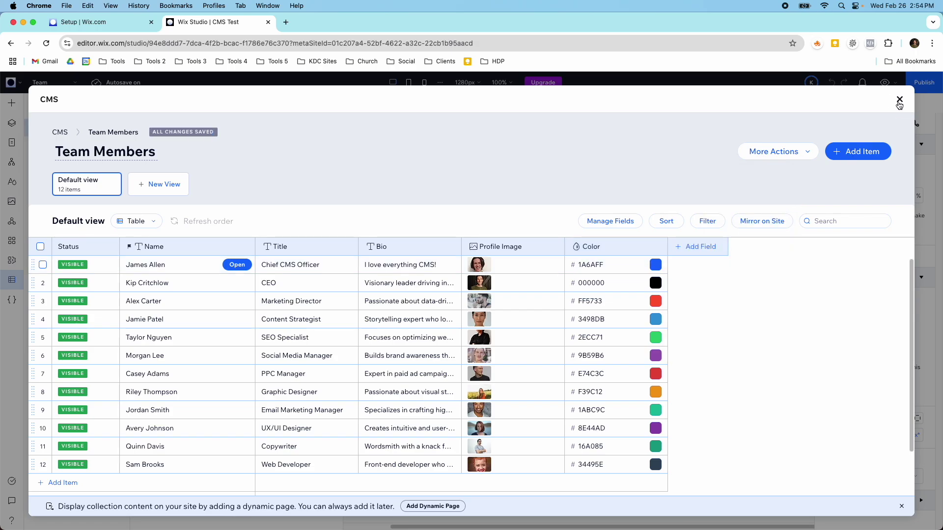
click(899, 100)
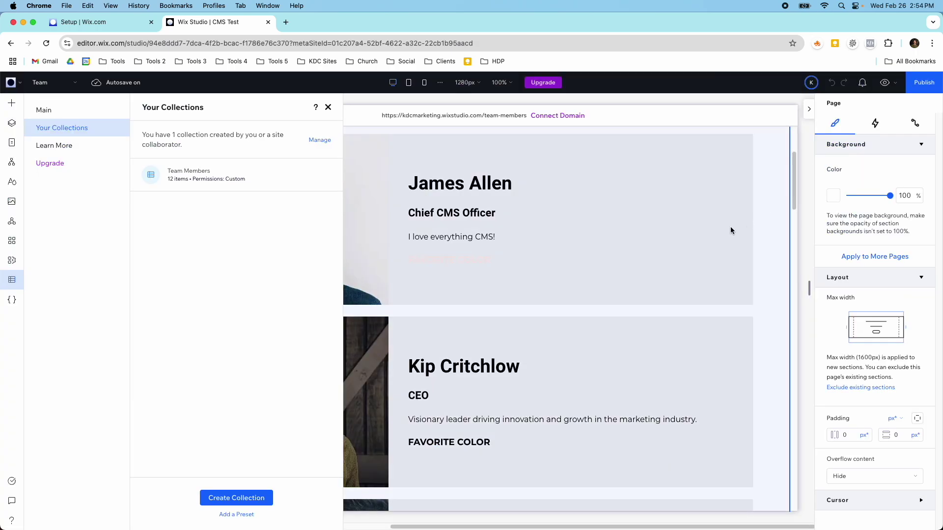
Close the collections panel, check the Team cards for the blue label, and open Pages.
click(328, 107)
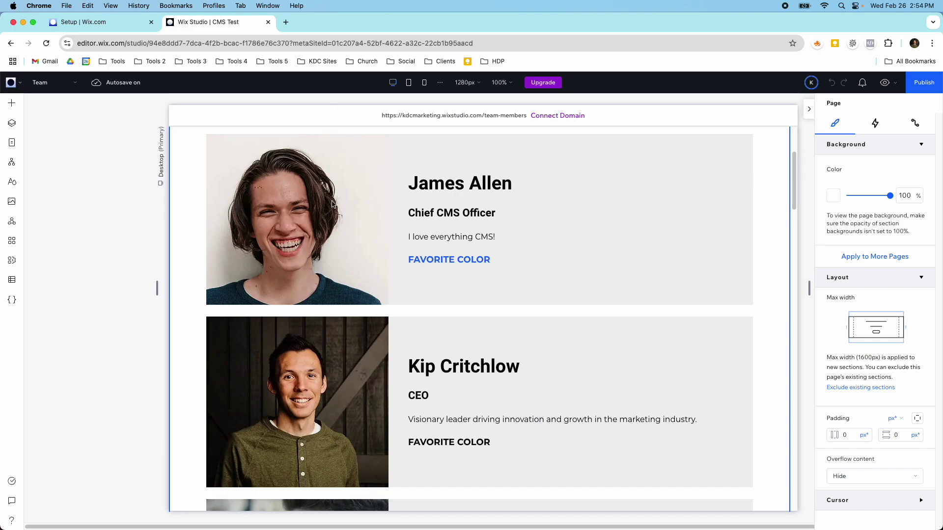
scroll(342, 242, down, 2)
scroll(339, 288, up, 7)
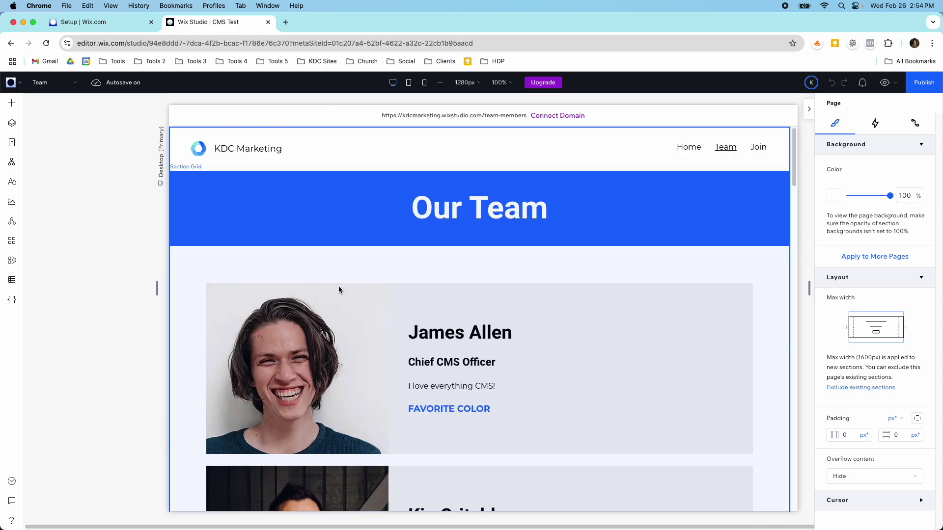
scroll(344, 304, down, 7)
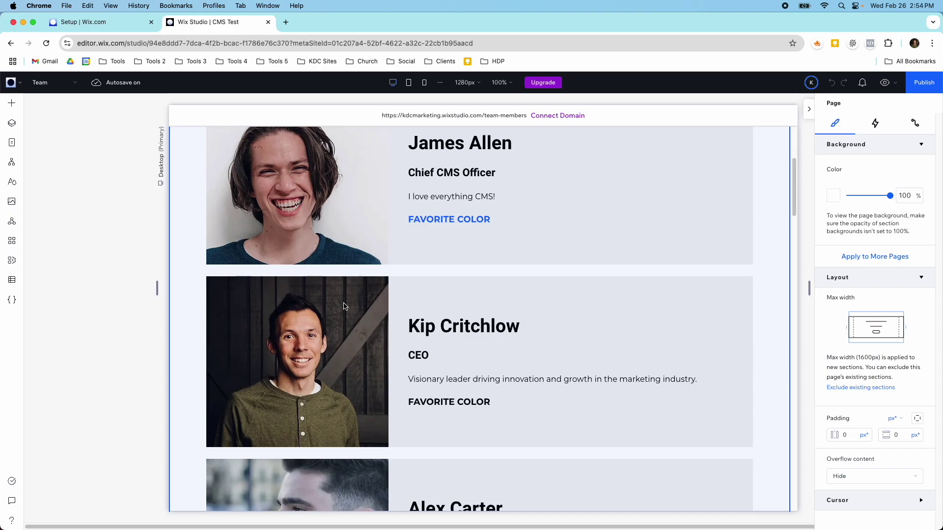
scroll(343, 306, down, 20)
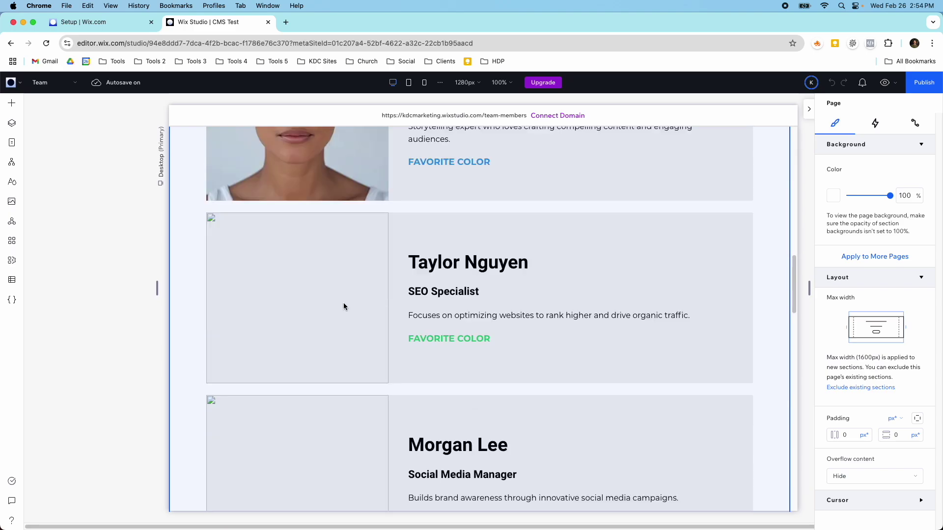
scroll(343, 304, up, 20)
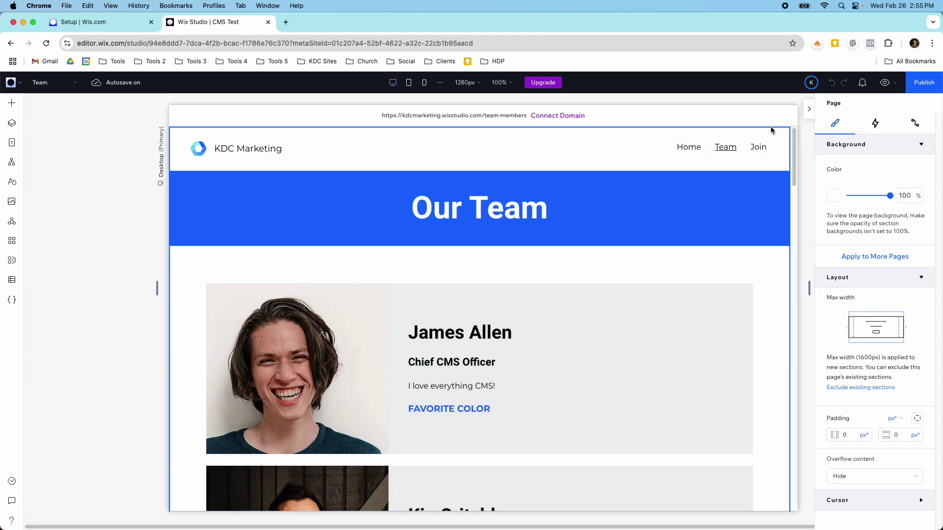
click(12, 143)
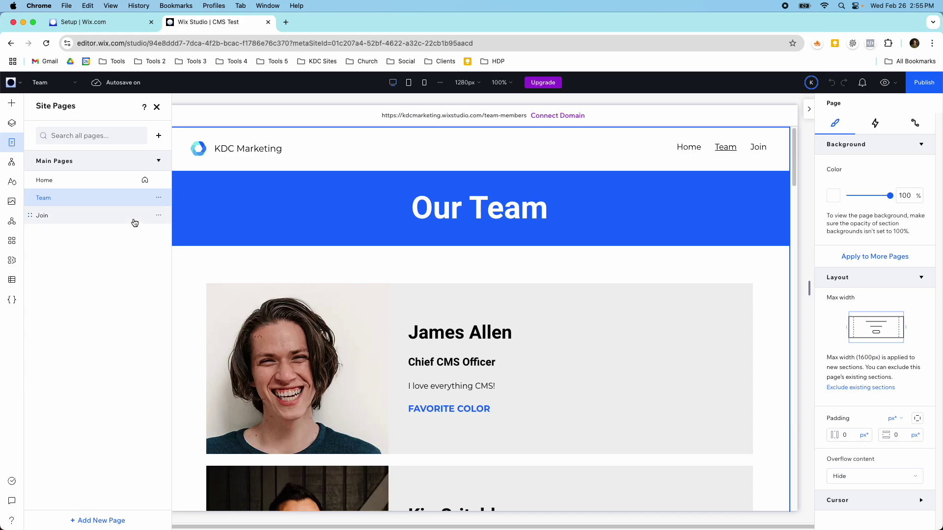
Add a new blank page named Join V2.
click(96, 520)
click(140, 433)
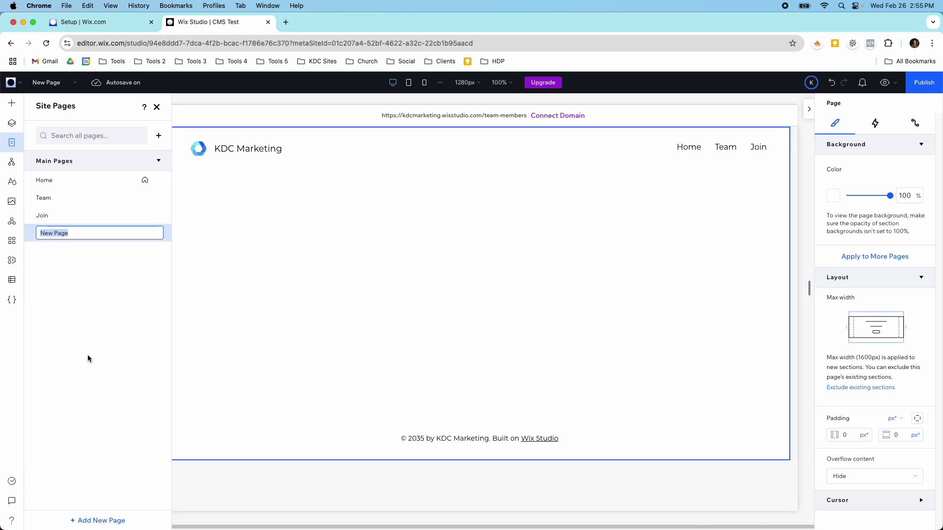
text(Join V2)
key(Return)
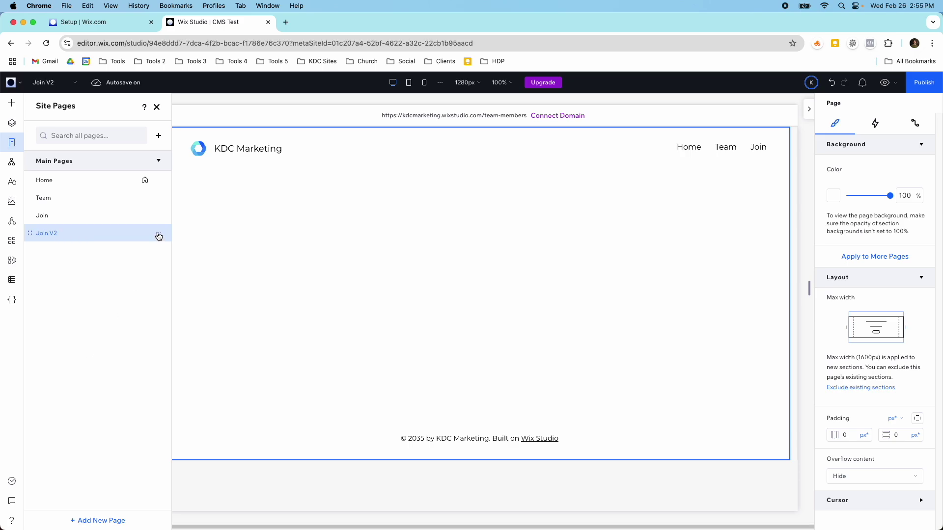
Set the Join V2 page's URL slug to join-v2 in SEO Basics.
click(159, 233)
click(180, 263)
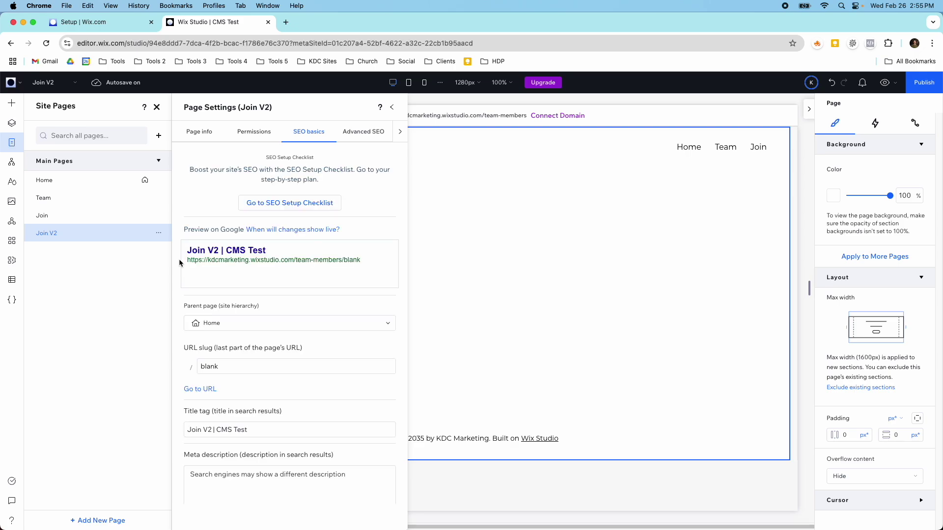
click(241, 369)
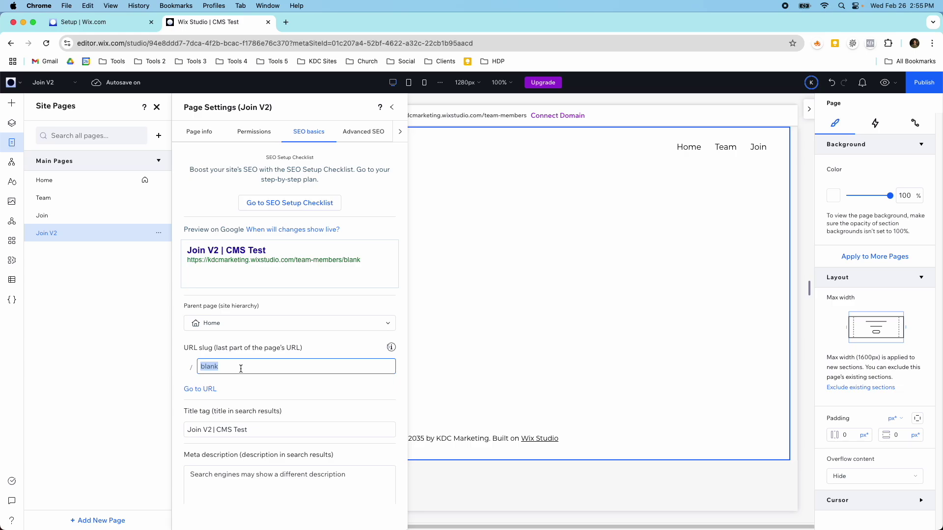
text(join-v2)
key(Return)
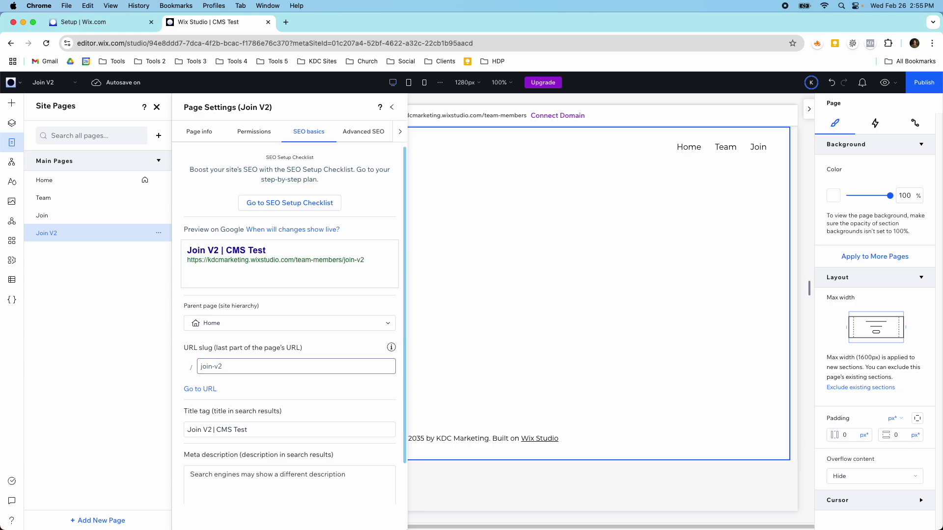
click(392, 107)
click(121, 231)
click(289, 216)
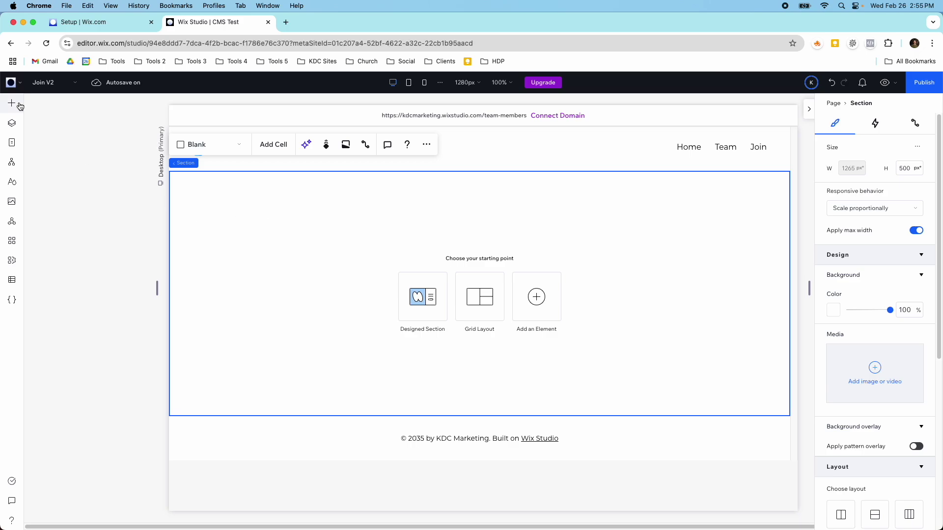
Inspect the Team Members collection in the CMS, then start creating a new collection.
click(15, 286)
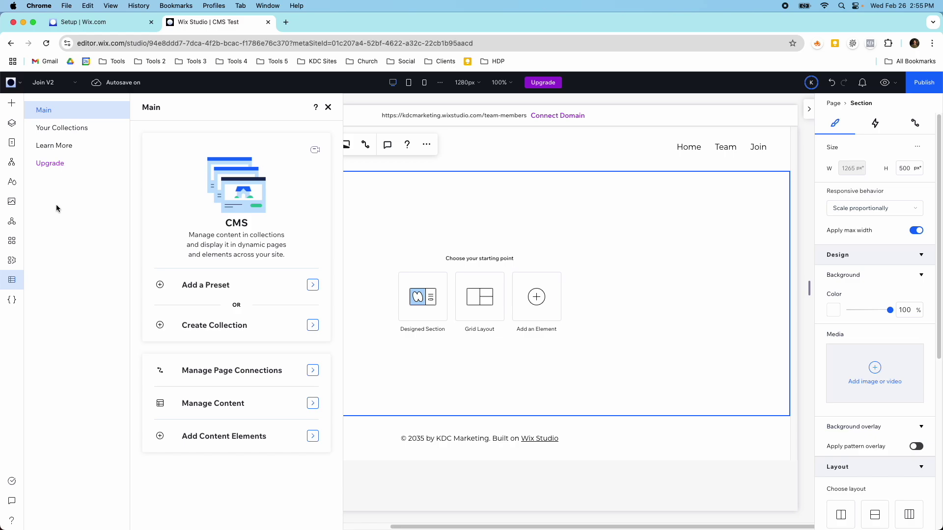
click(66, 127)
click(226, 175)
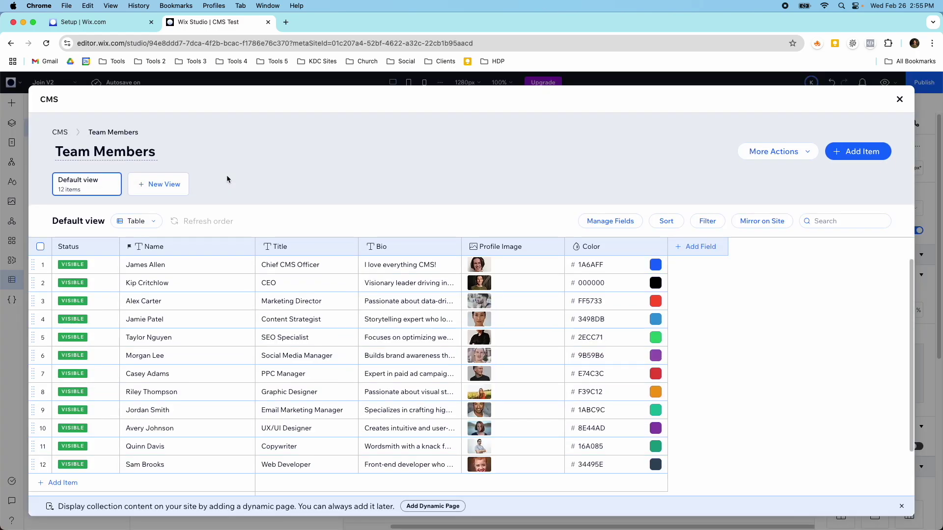
click(55, 132)
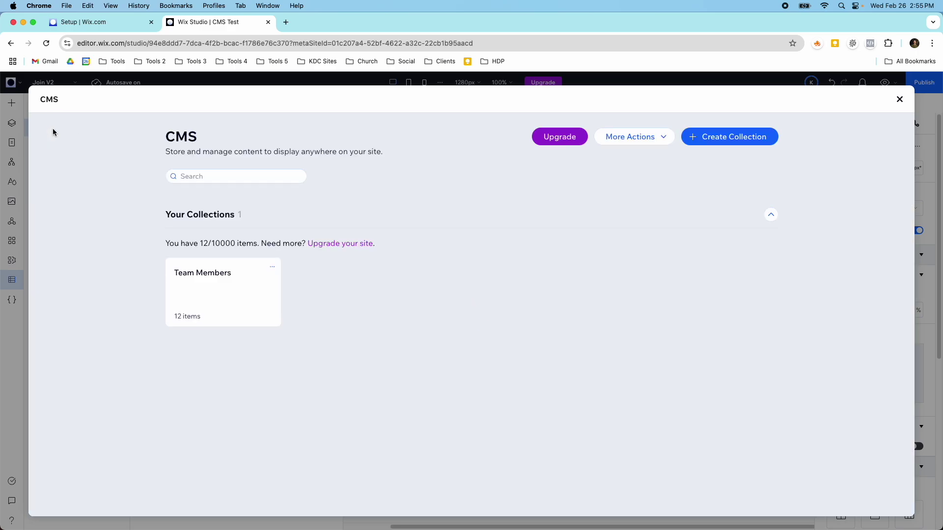
click(900, 99)
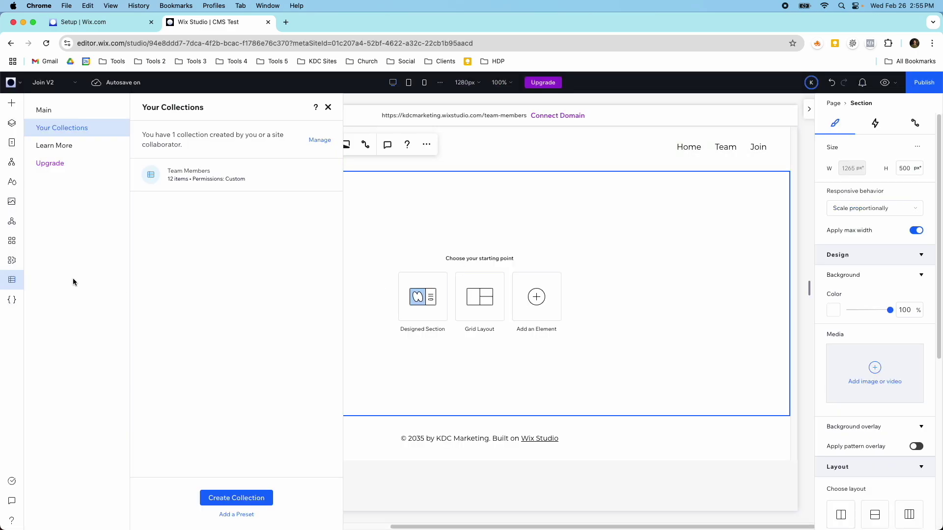
click(234, 499)
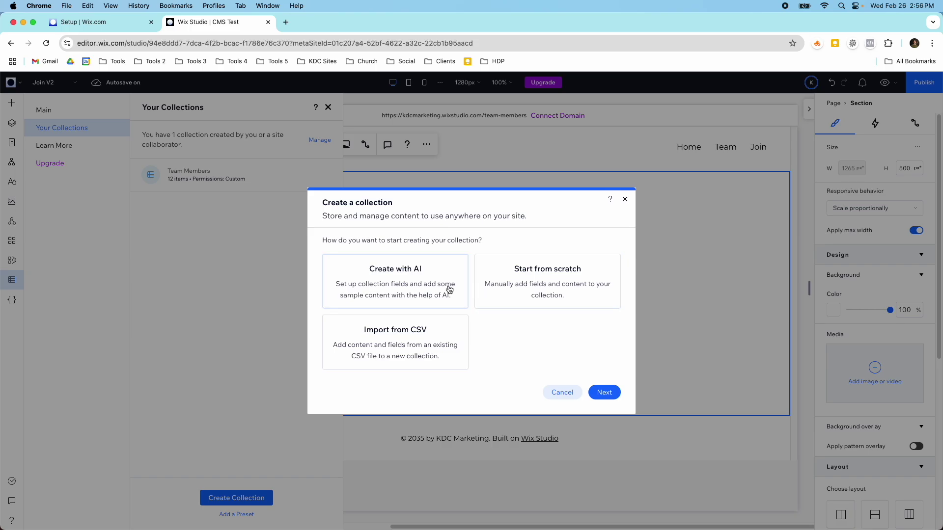
Create a multiple-item collection from scratch named 'Team Members 2'.
click(513, 273)
click(605, 392)
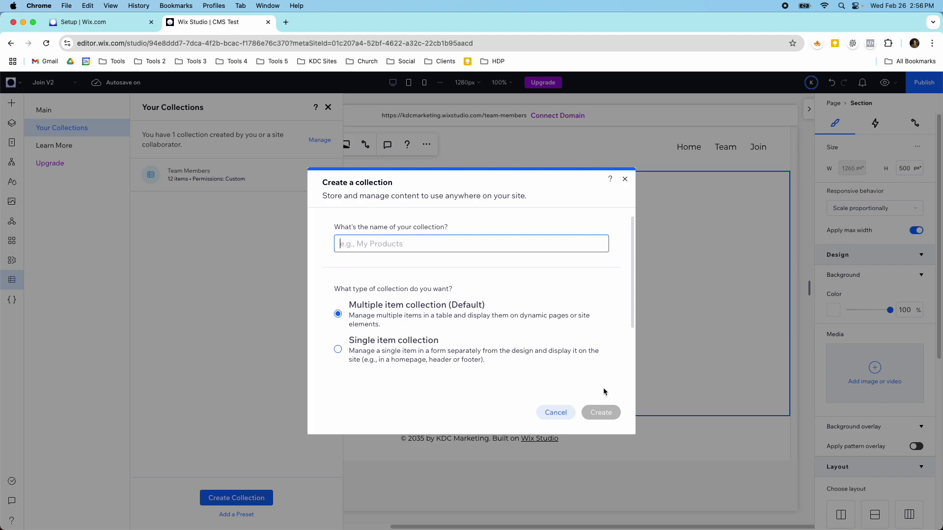
text(Team Members 2)
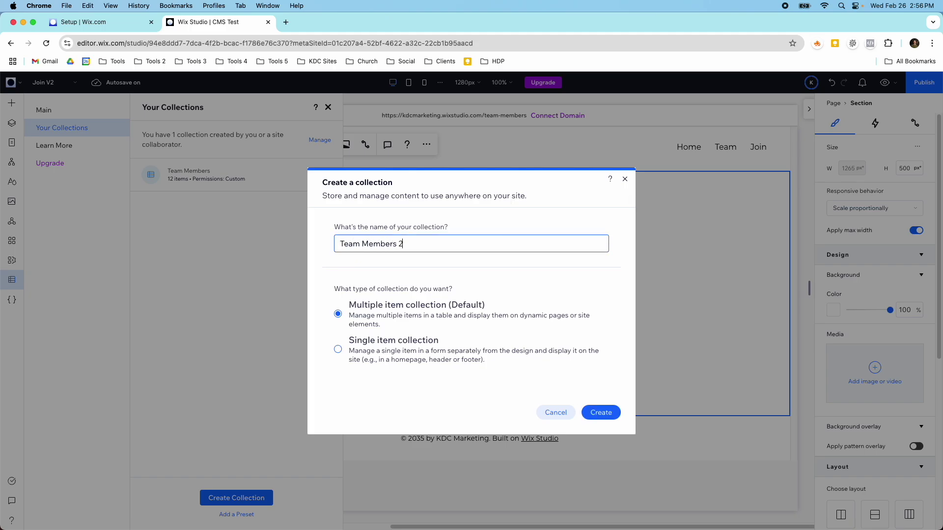
click(592, 414)
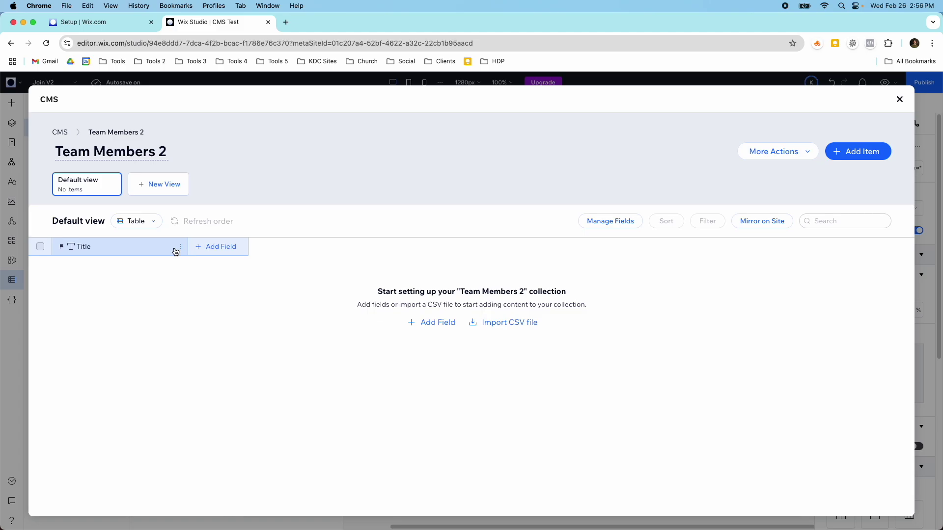
Rename the default Title field to 'Name'.
click(180, 248)
click(168, 265)
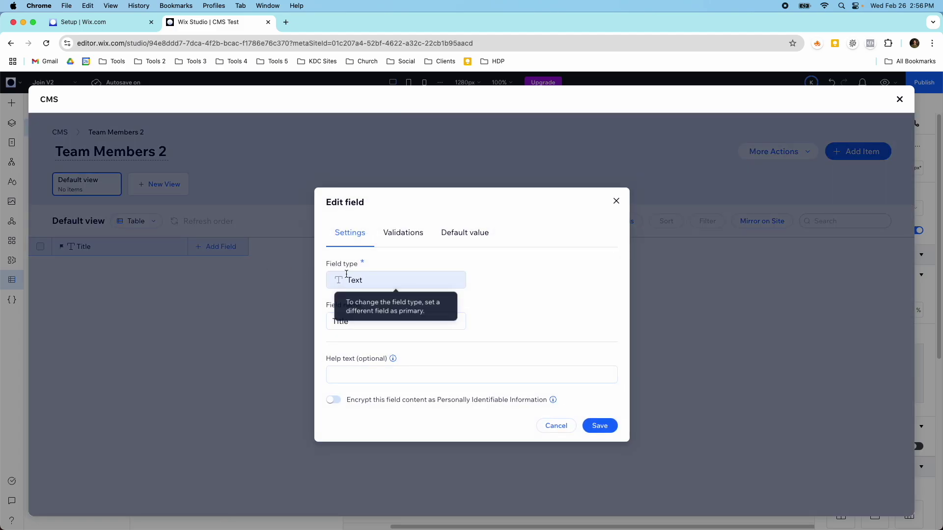
double_click(351, 322)
text(Name)
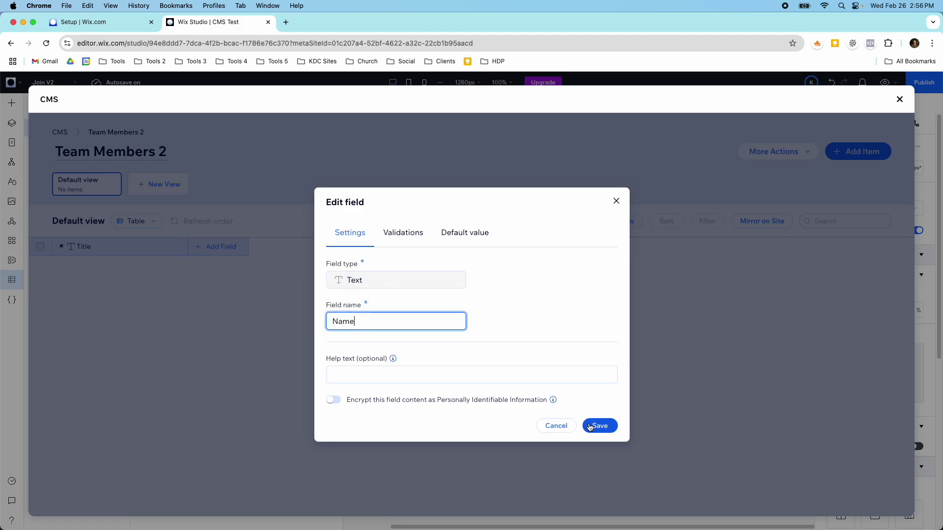
click(589, 426)
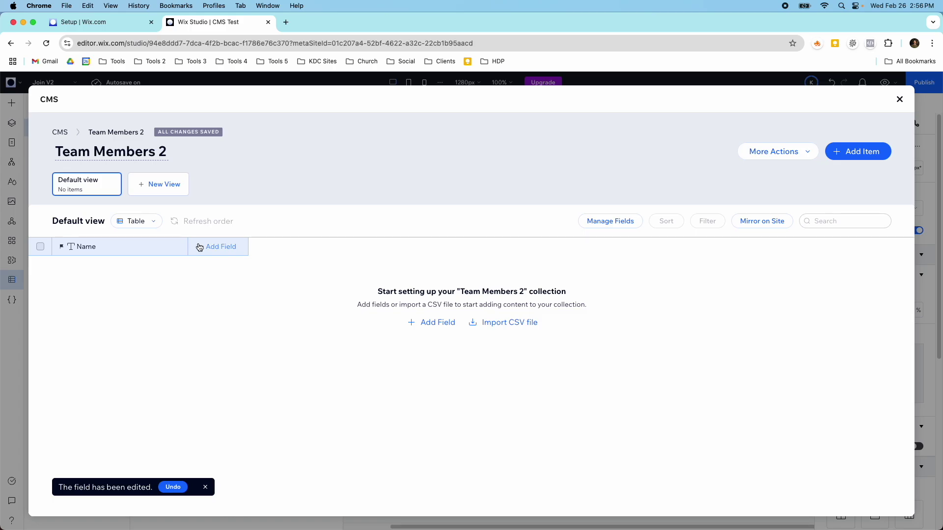
Add a Text field named 'Title' to the collection.
click(199, 247)
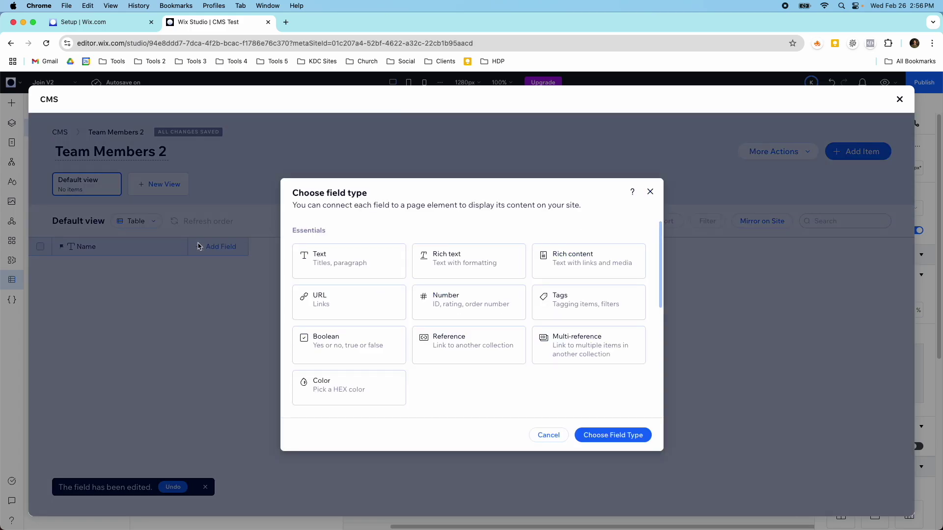
scroll(326, 263, down, 5)
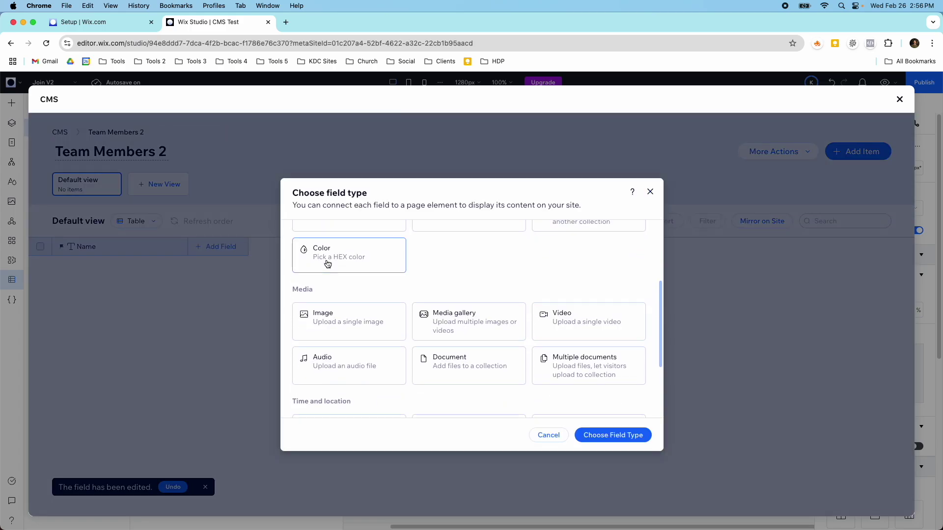
scroll(327, 264, down, 2)
scroll(327, 264, up, 5)
scroll(336, 278, up, 3)
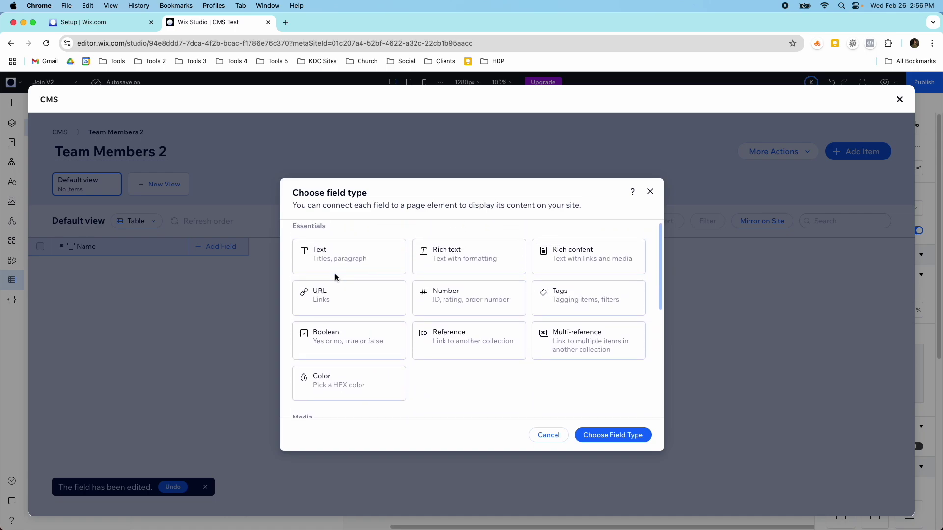
scroll(332, 275, down, 2)
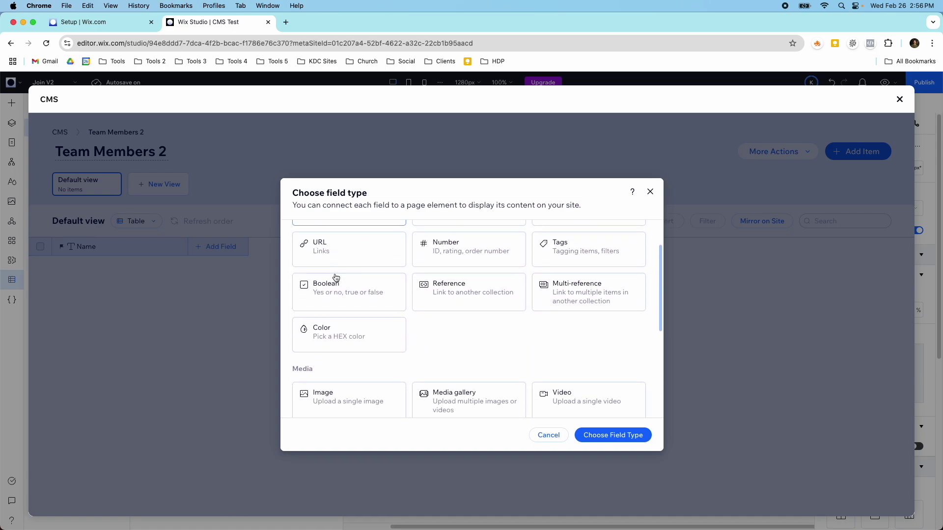
scroll(339, 277, up, 2)
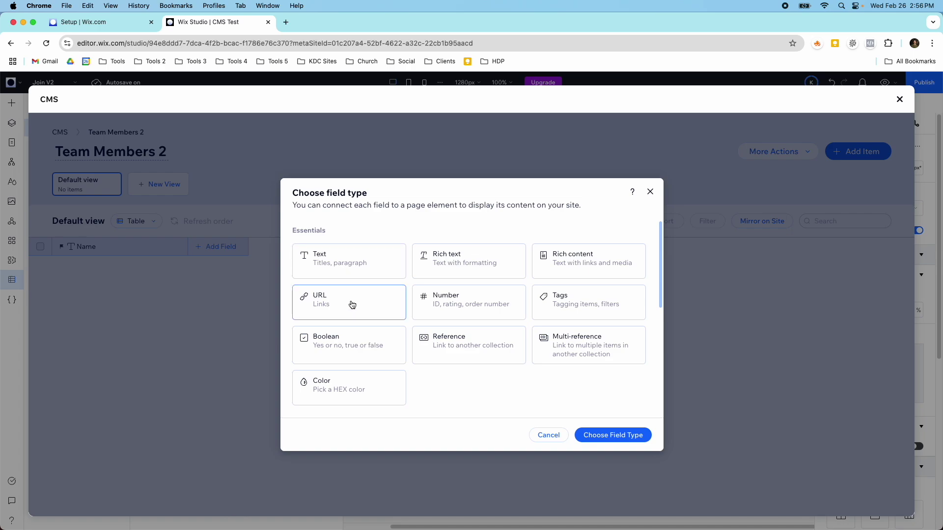
scroll(339, 383, down, 2)
scroll(345, 364, down, 6)
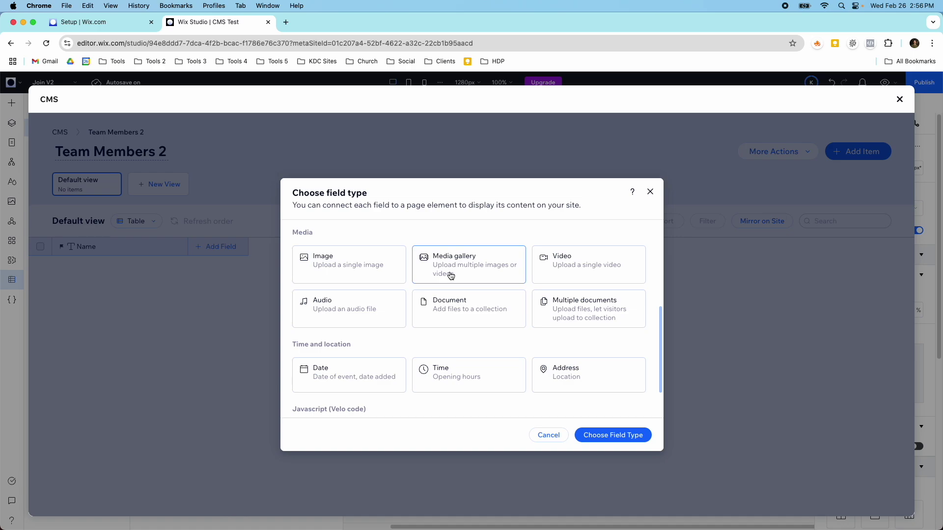
scroll(422, 300, down, 2)
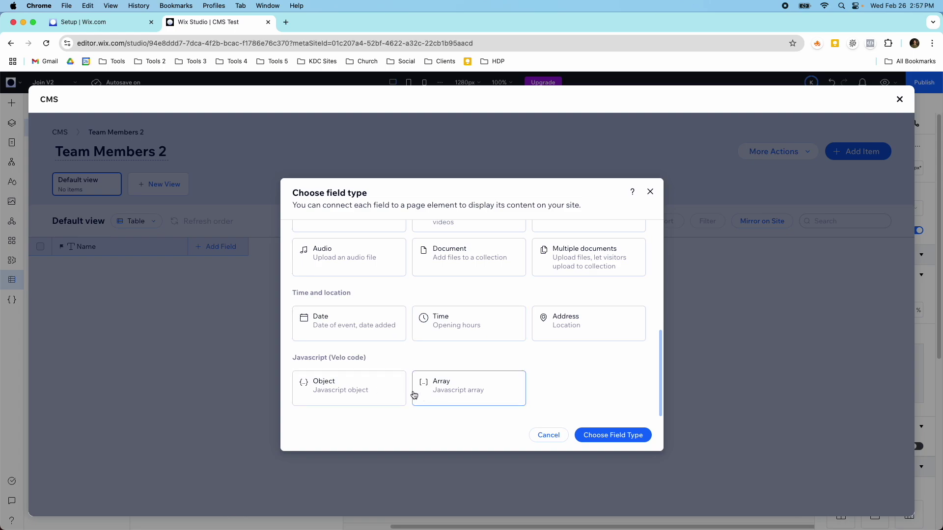
scroll(427, 378, up, 10)
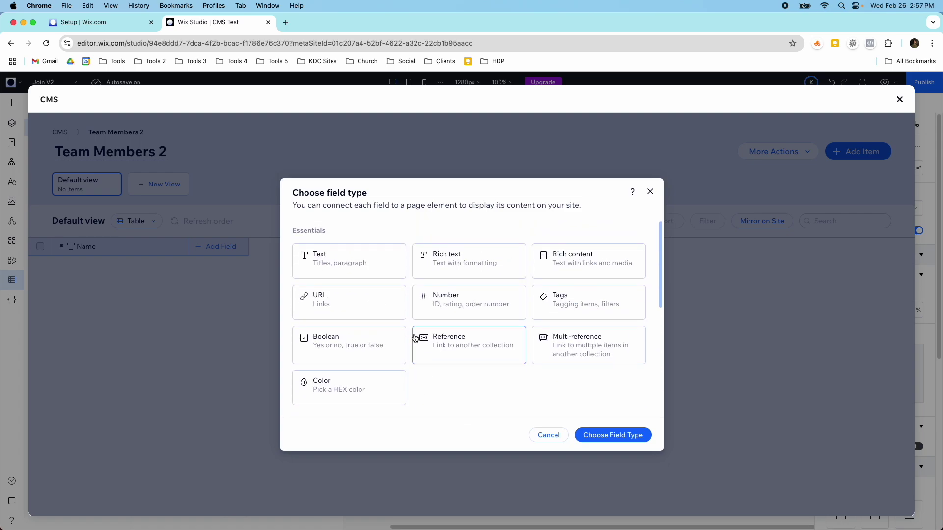
click(348, 265)
click(588, 432)
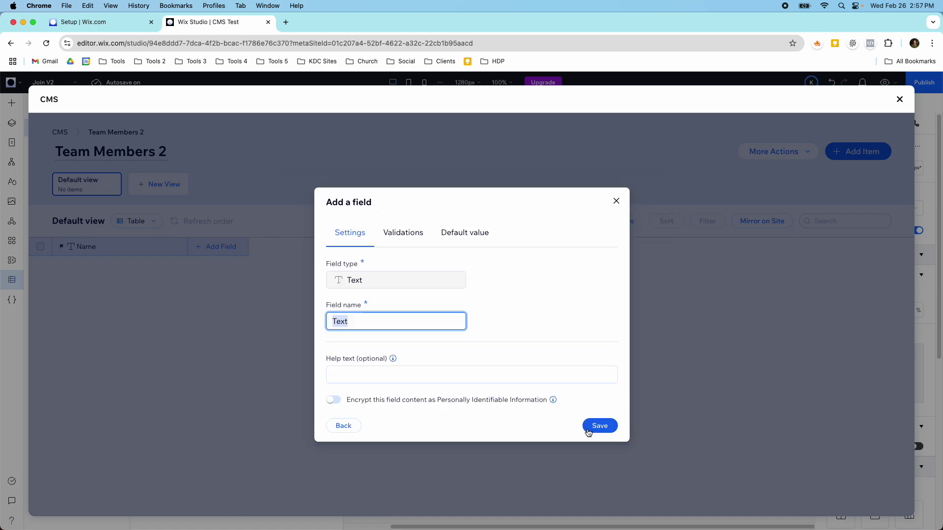
text(Title)
click(601, 427)
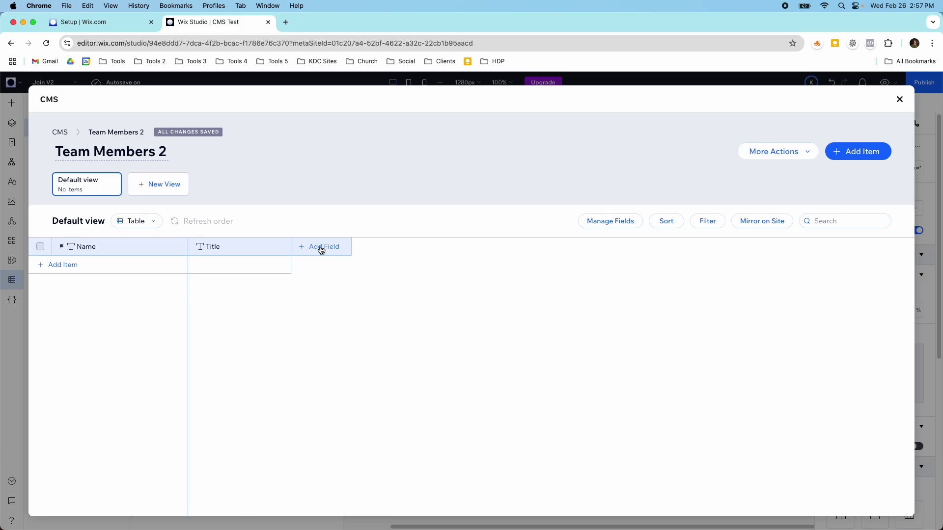
Add a Text field named 'Bio'.
click(321, 249)
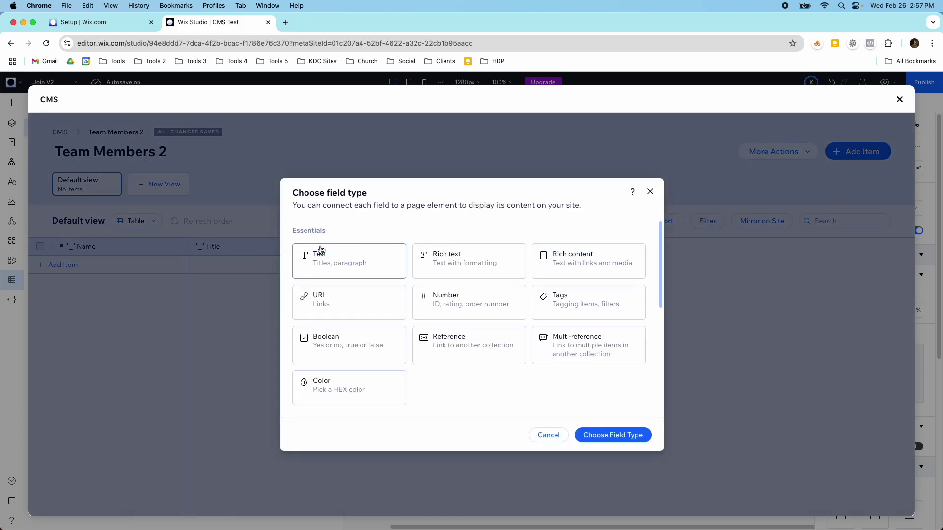
click(333, 261)
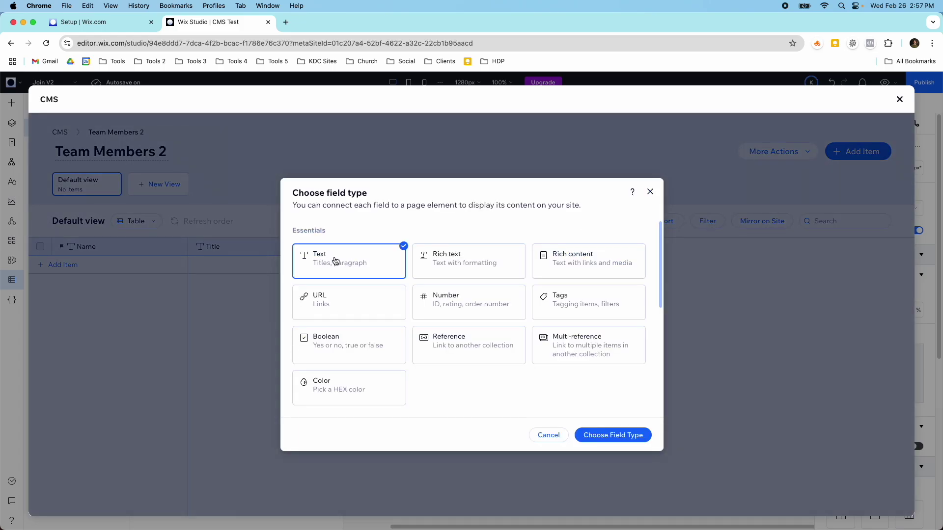
click(587, 435)
text(Bio)
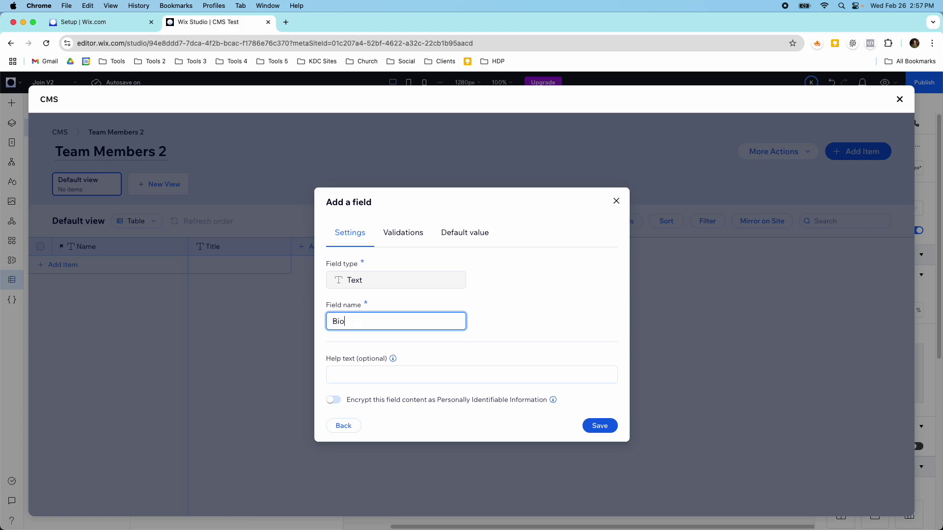
click(611, 430)
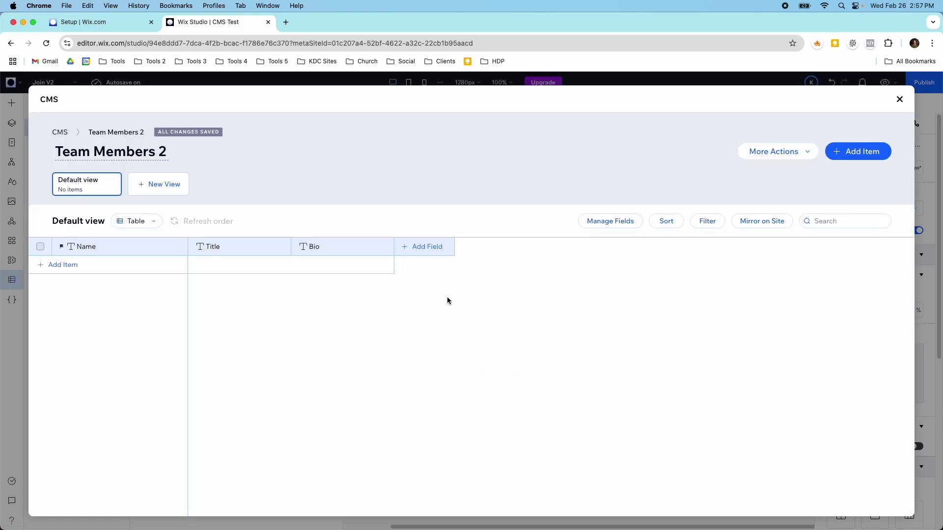
Add an Image field named 'Profile Image'.
click(416, 253)
scroll(473, 341, down, 3)
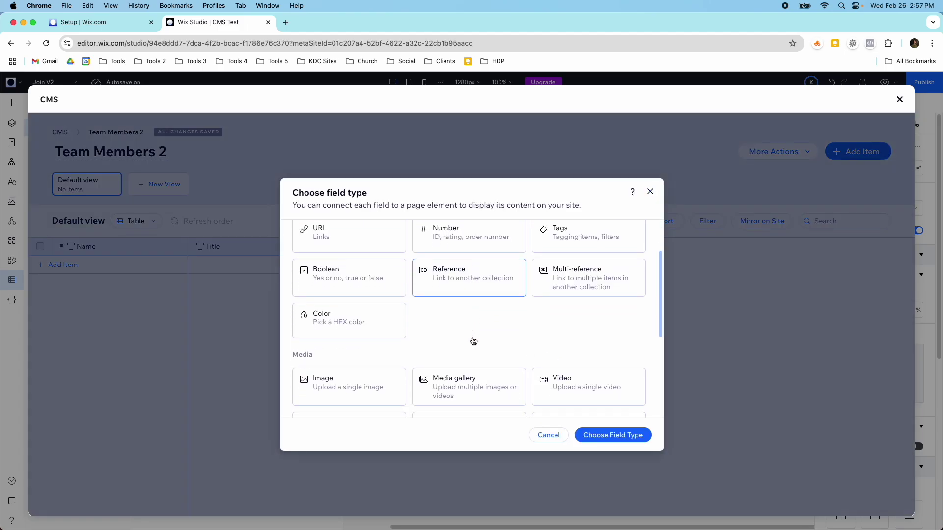
scroll(473, 341, down, 2)
scroll(455, 337, up, 2)
click(368, 329)
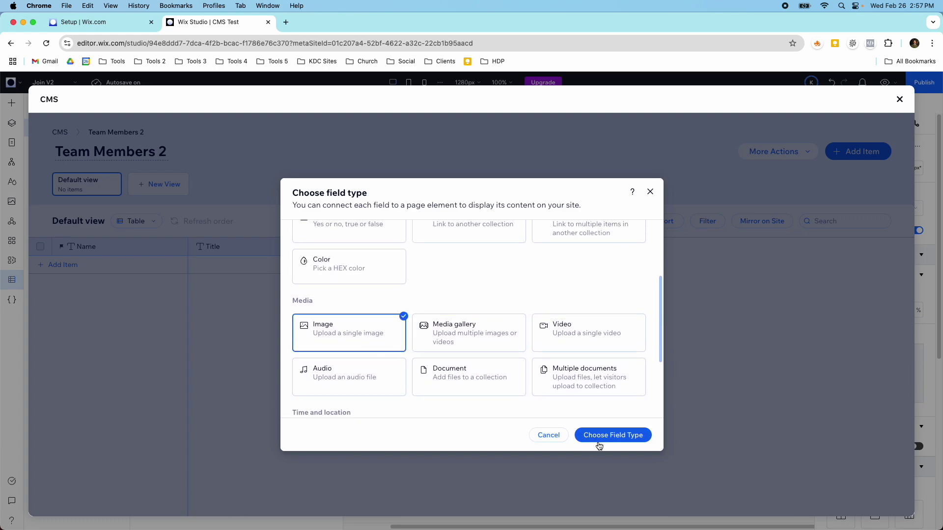
click(604, 437)
text(Profile Image)
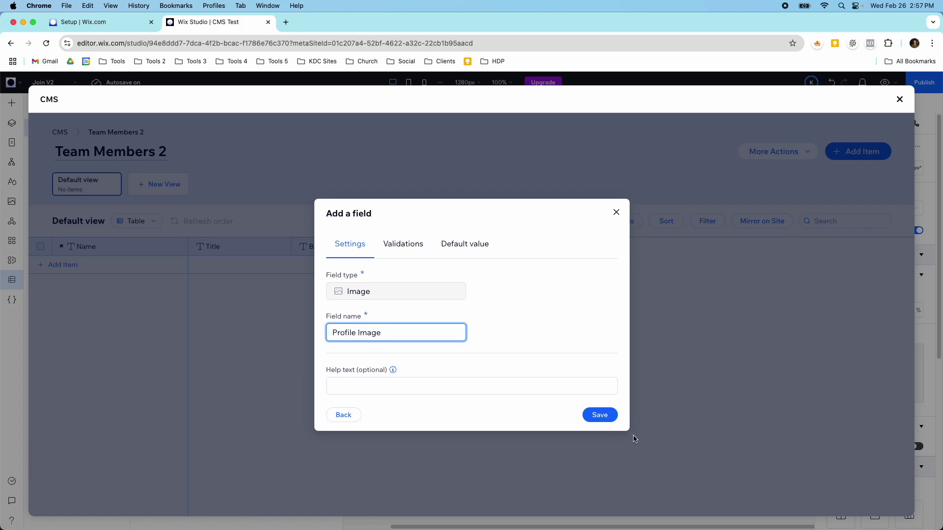
click(608, 417)
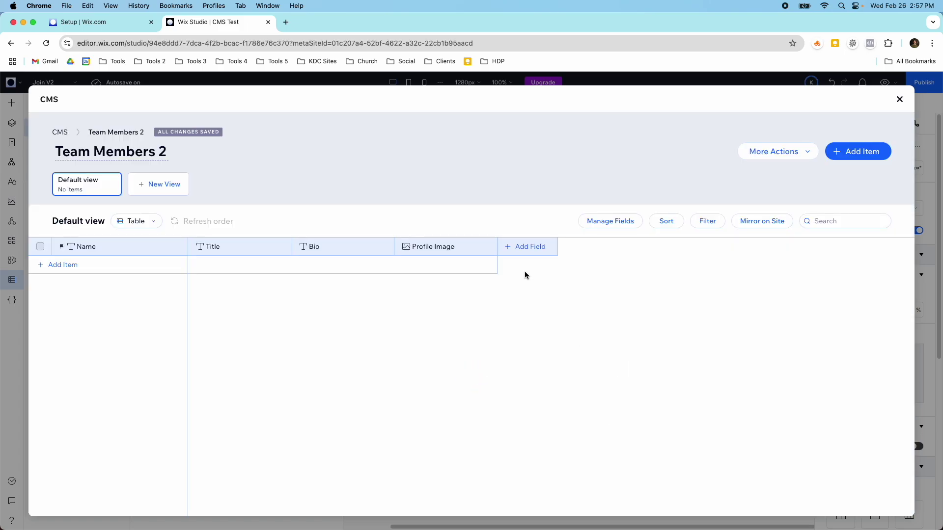
Add a Color field named 'Favorite Color'.
click(518, 252)
click(368, 381)
click(590, 435)
text(Favorite Color)
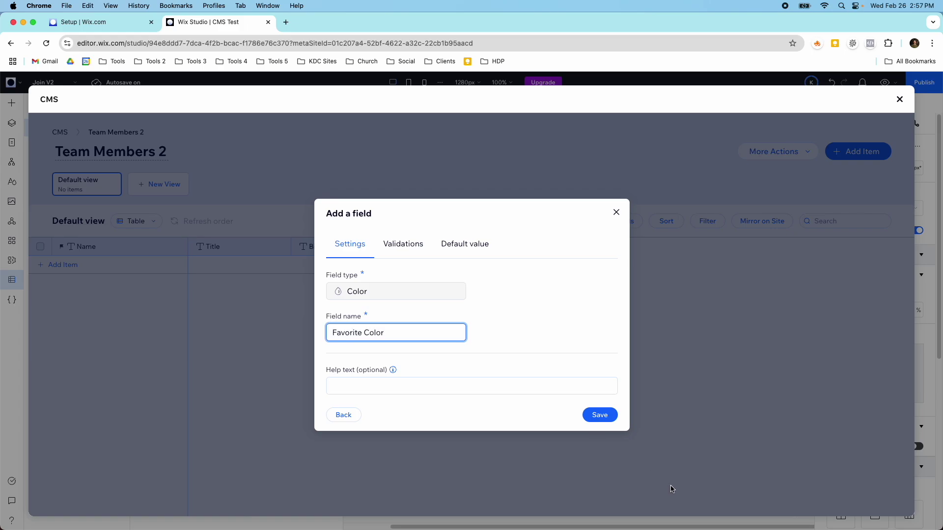
click(605, 418)
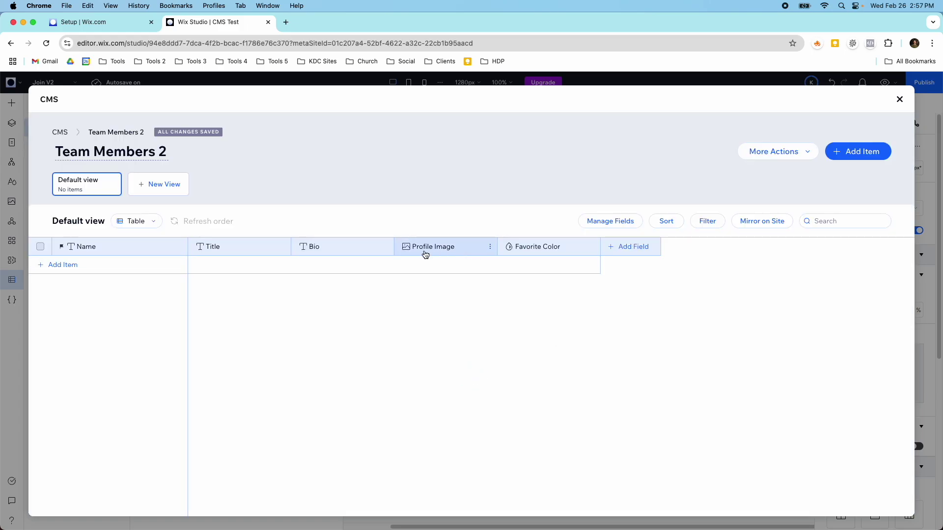
click(55, 132)
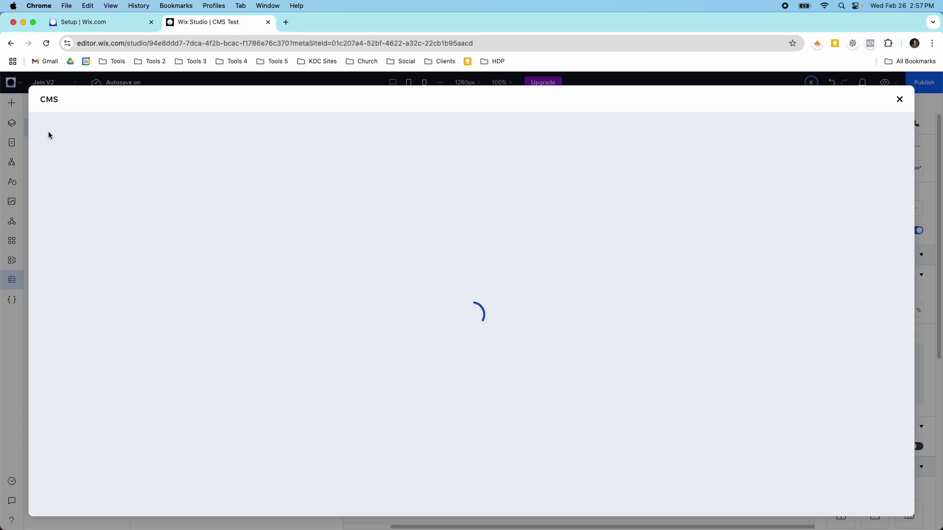
Look over the original Team Members collection, then open Team Members 2 from the CMS overview.
click(242, 289)
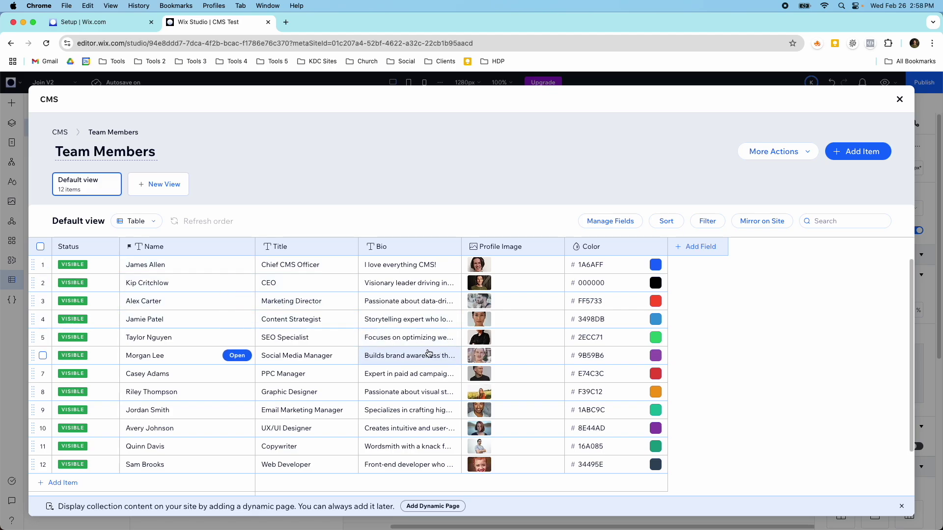
click(69, 134)
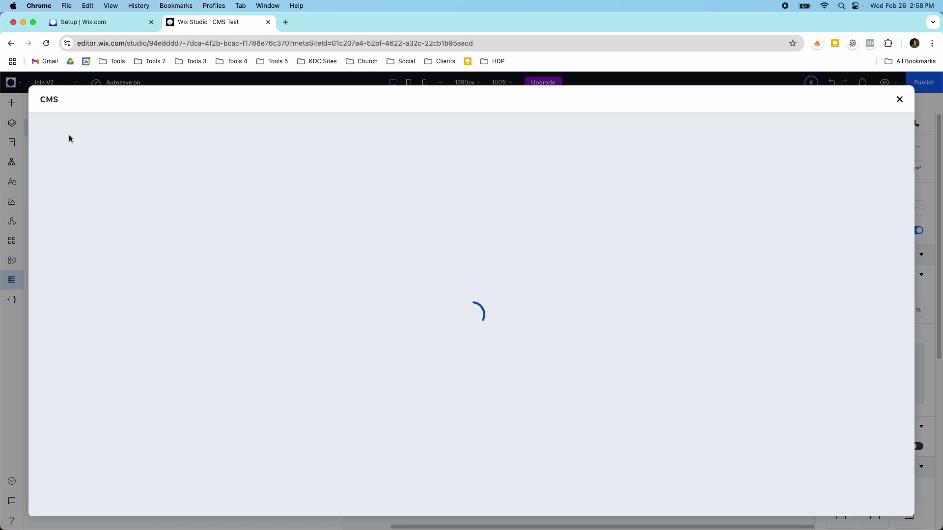
click(234, 285)
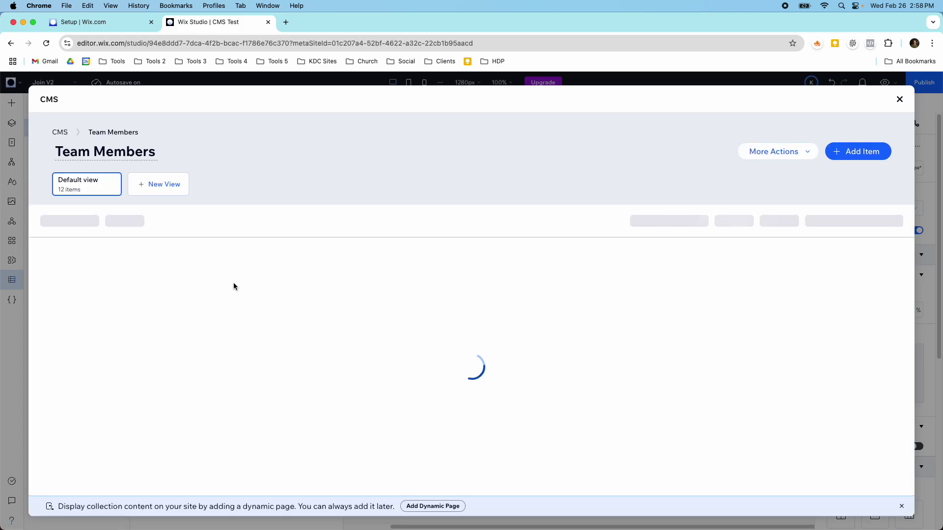
click(68, 132)
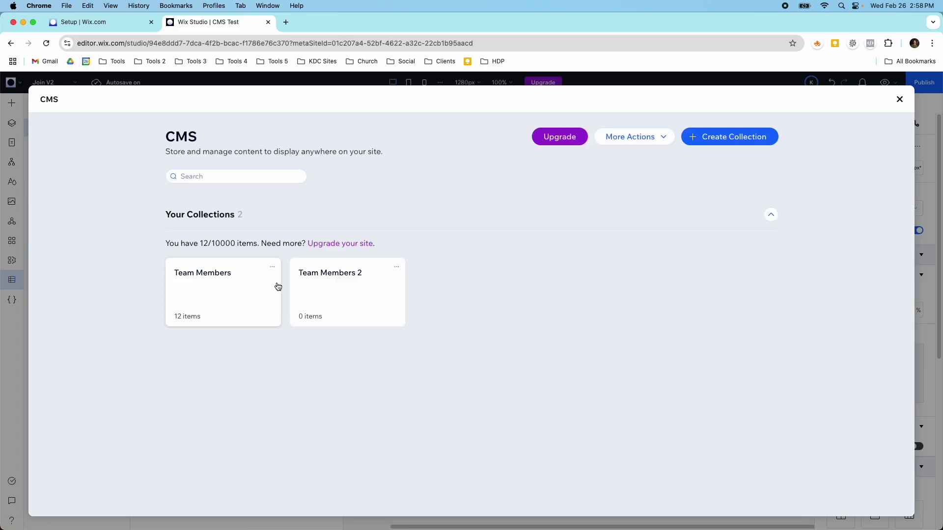
click(312, 289)
Add an item with the member's name, title 'CEO' and bio 'I love creating content.'.
click(65, 264)
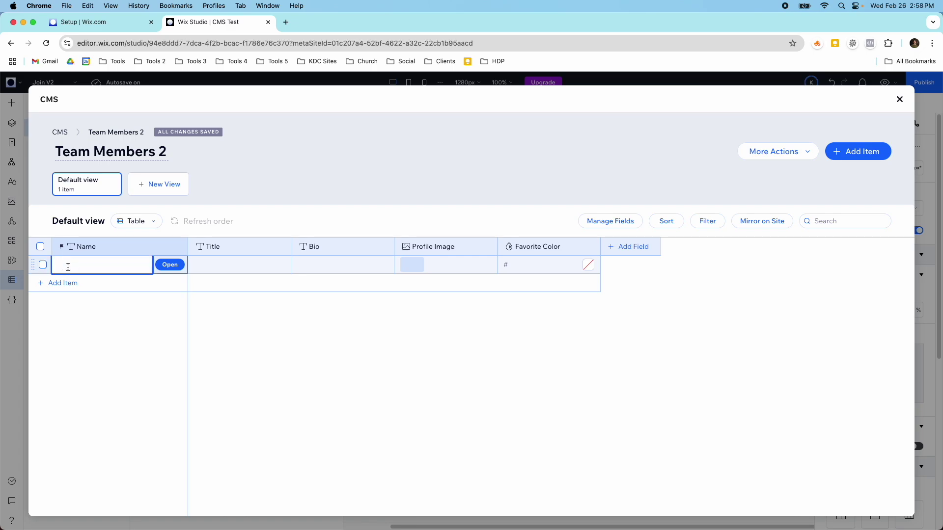
key(Tab)
text(C)
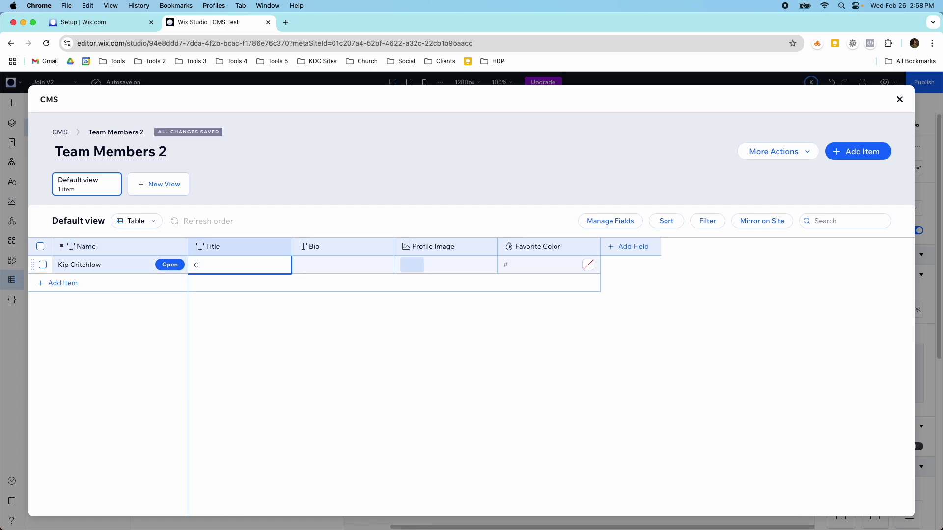
text(EO)
key(Tab)
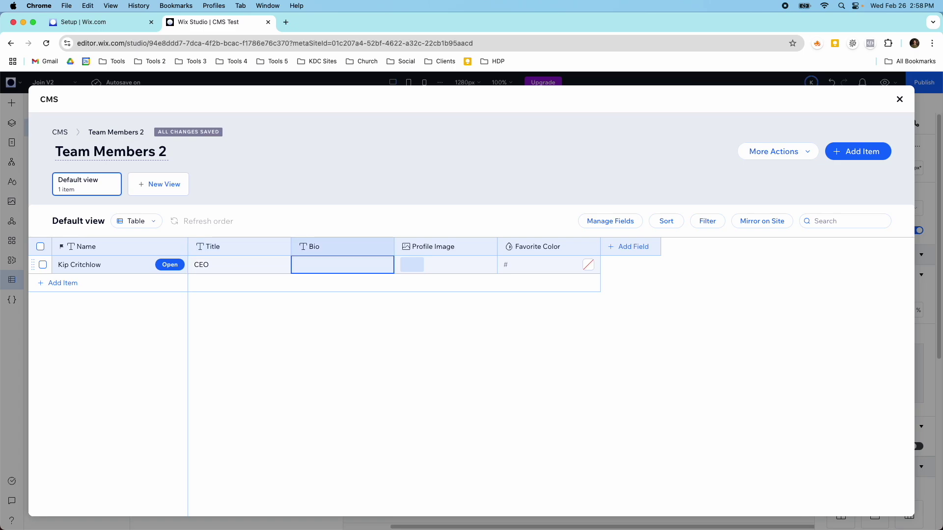
text(I love creation)
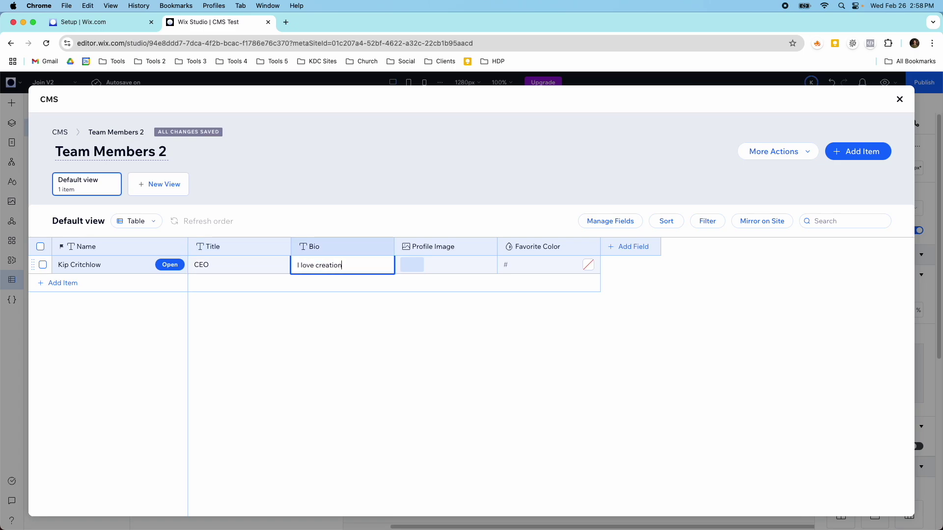
key(BackSpace)
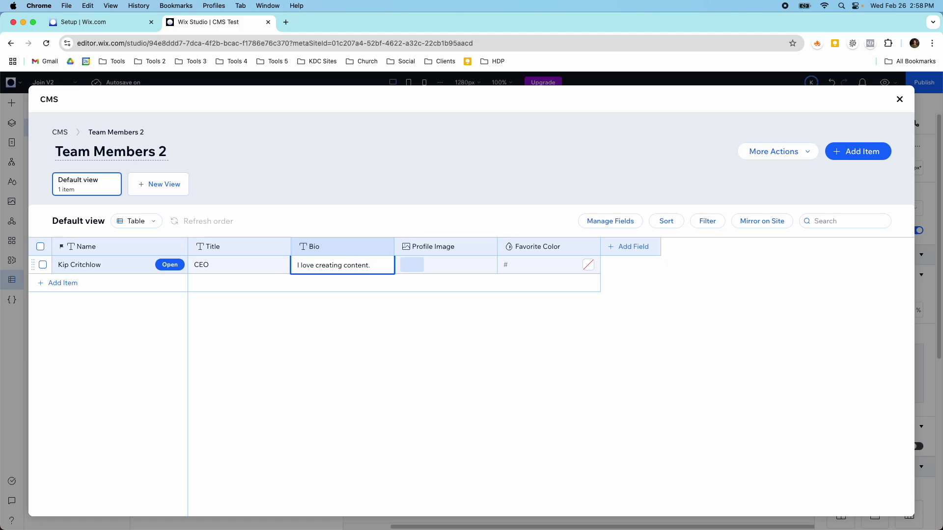
Give the item a profile photo from site files and a black favourite colour.
click(404, 267)
click(408, 269)
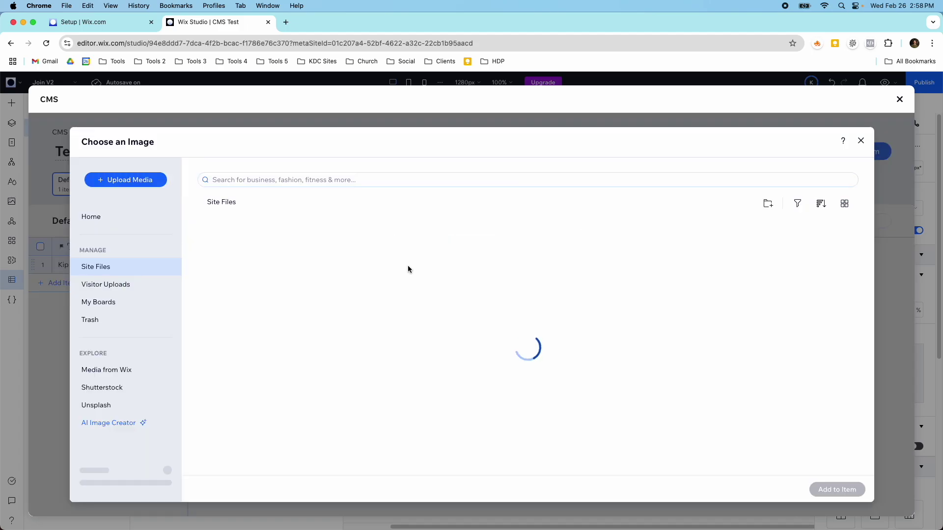
click(239, 273)
click(829, 487)
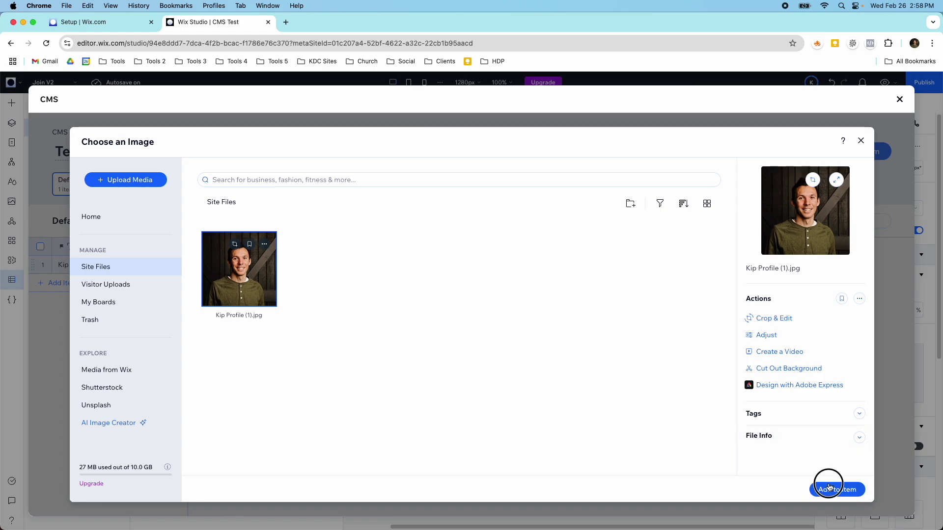
click(589, 266)
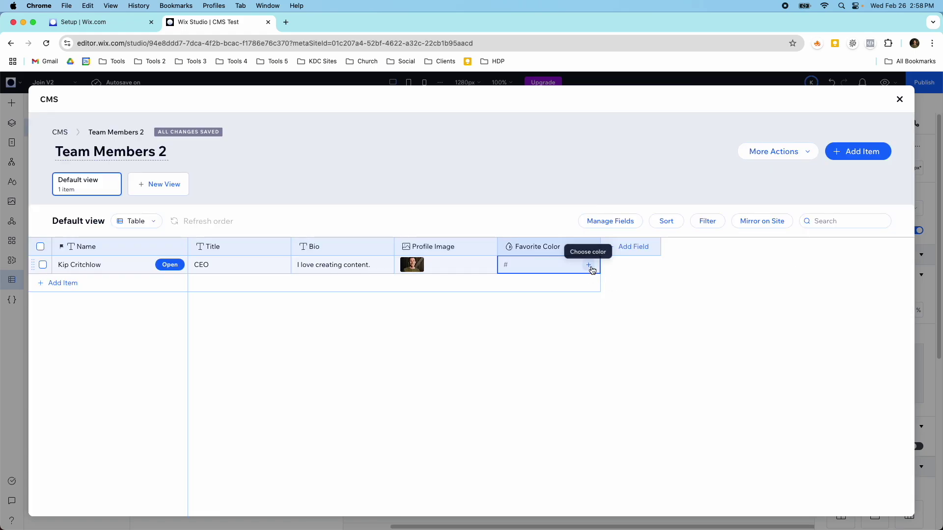
click(588, 266)
click(701, 228)
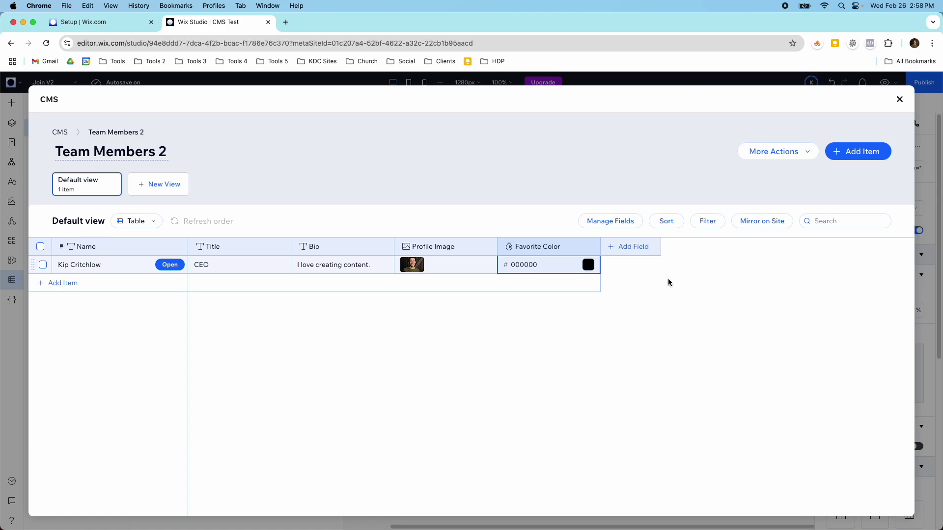
click(744, 152)
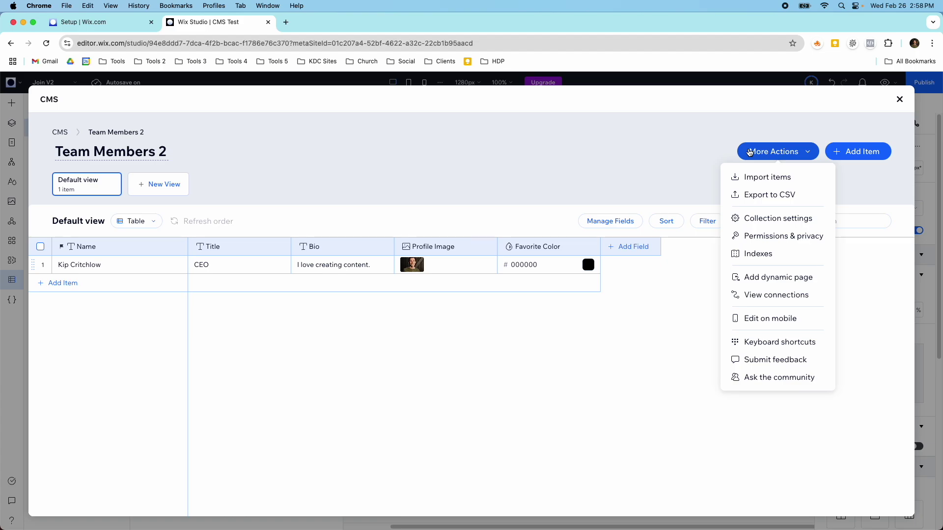
Load marketing_agency_employees.csv into the Import items dialog.
click(761, 186)
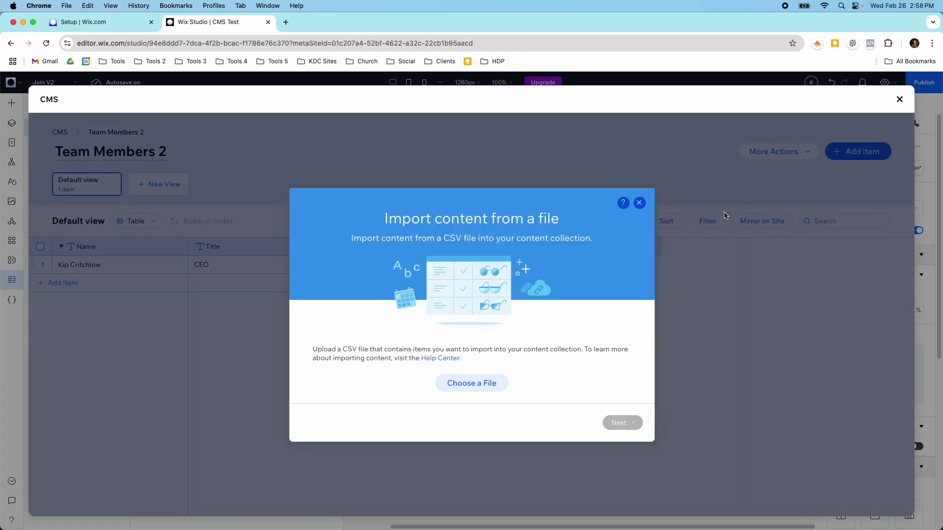
click(494, 380)
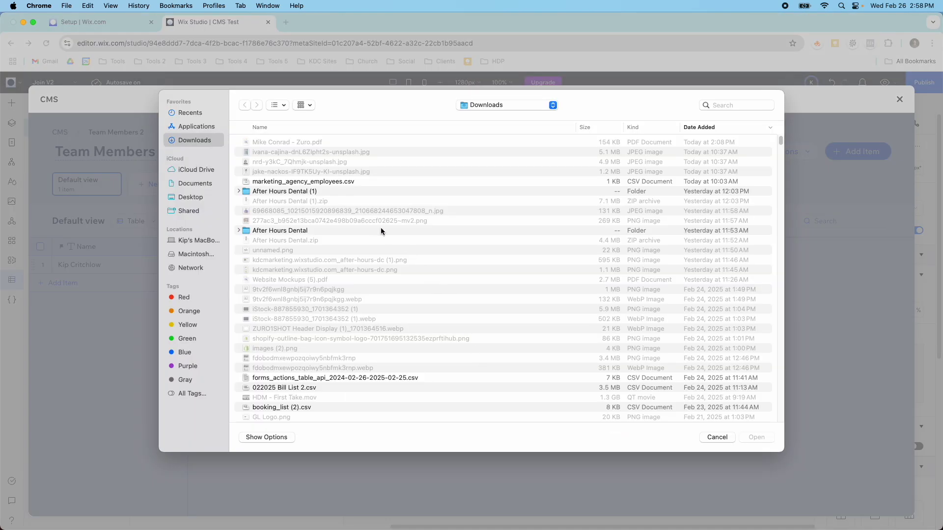
click(305, 181)
click(755, 438)
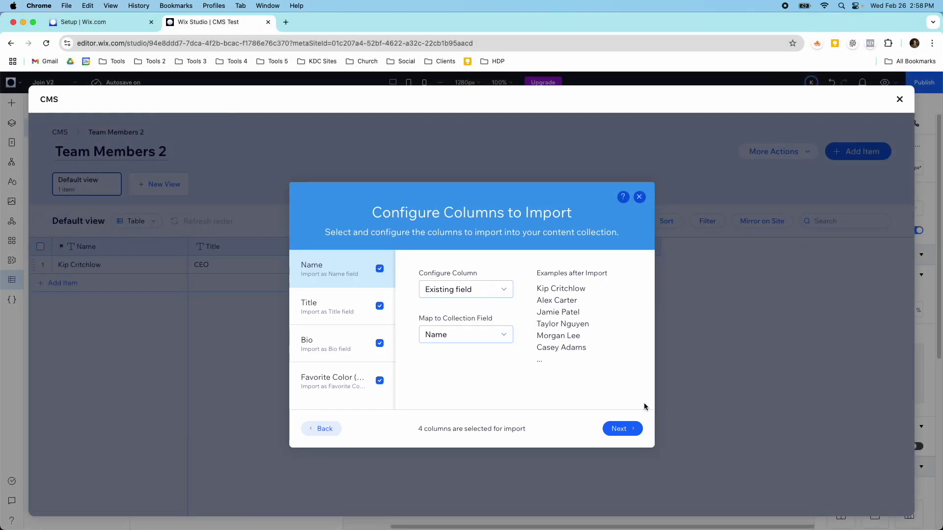
Map the CSV's colour column to the existing Favorite Color field and run the import.
click(332, 305)
click(346, 344)
click(347, 377)
click(449, 380)
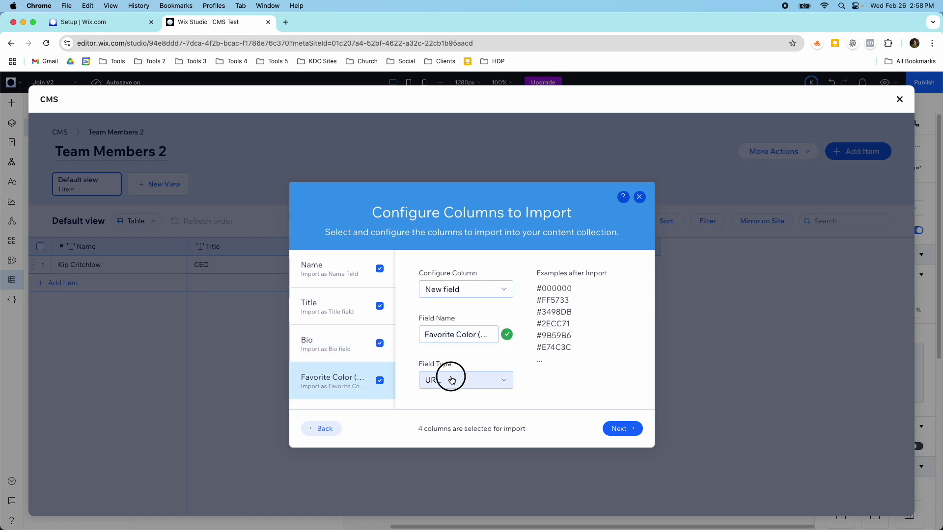
click(446, 225)
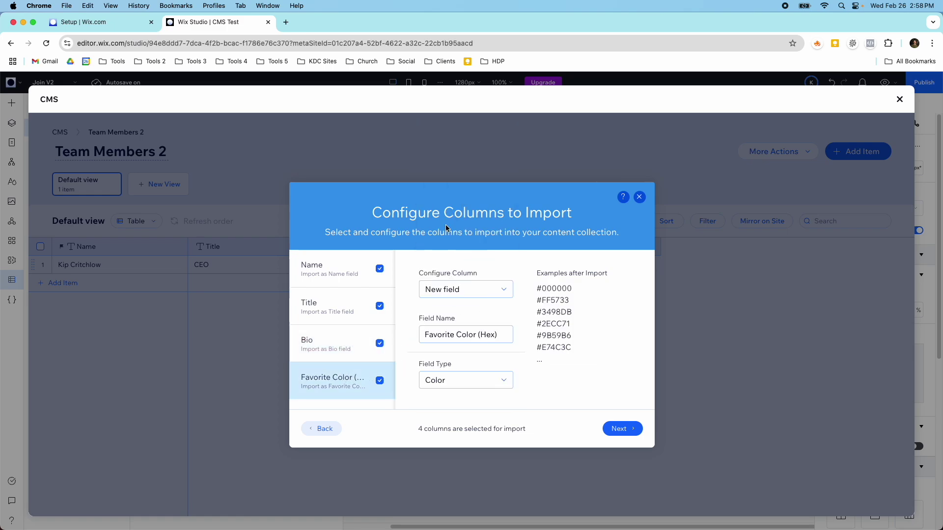
click(459, 290)
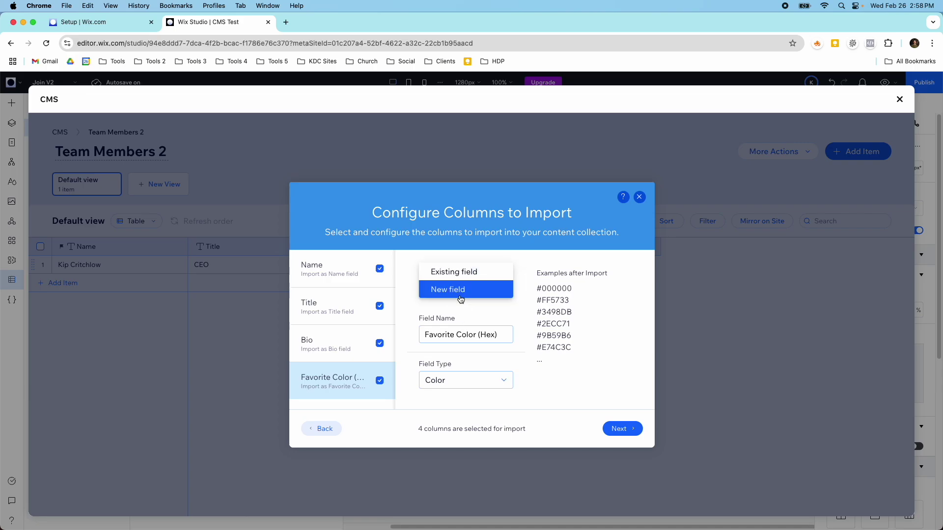
click(452, 271)
click(458, 334)
click(458, 348)
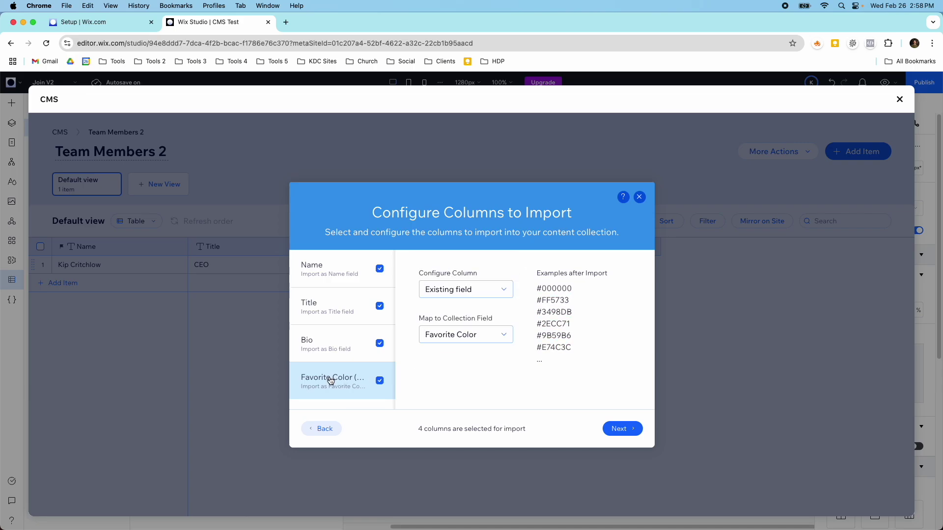
click(621, 429)
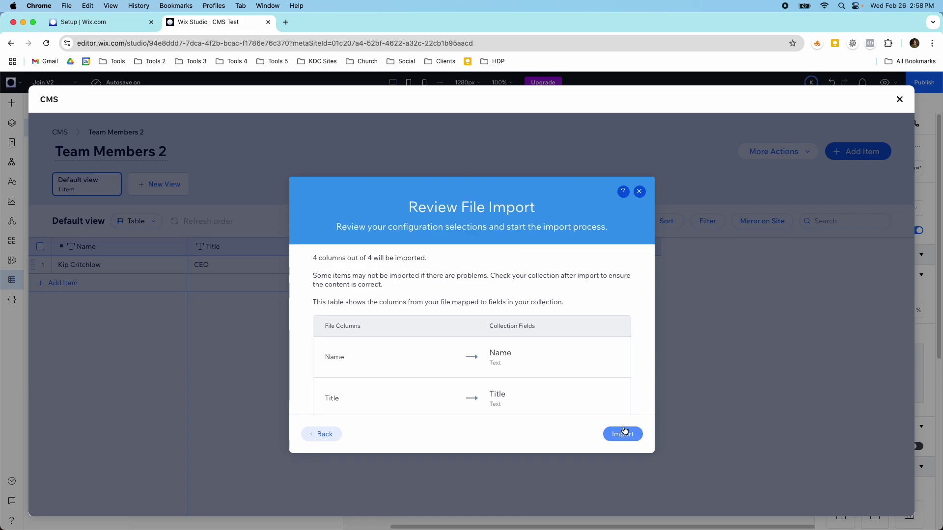
scroll(540, 378, down, 3)
click(620, 433)
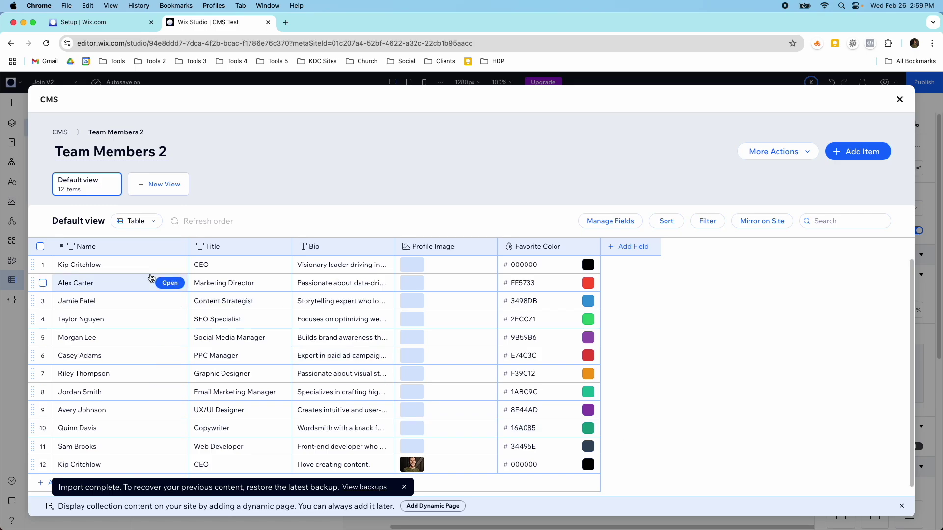
Give the first item the red-haired woman's portrait from an Unsplash 'profile' search.
scroll(143, 303, down, 2)
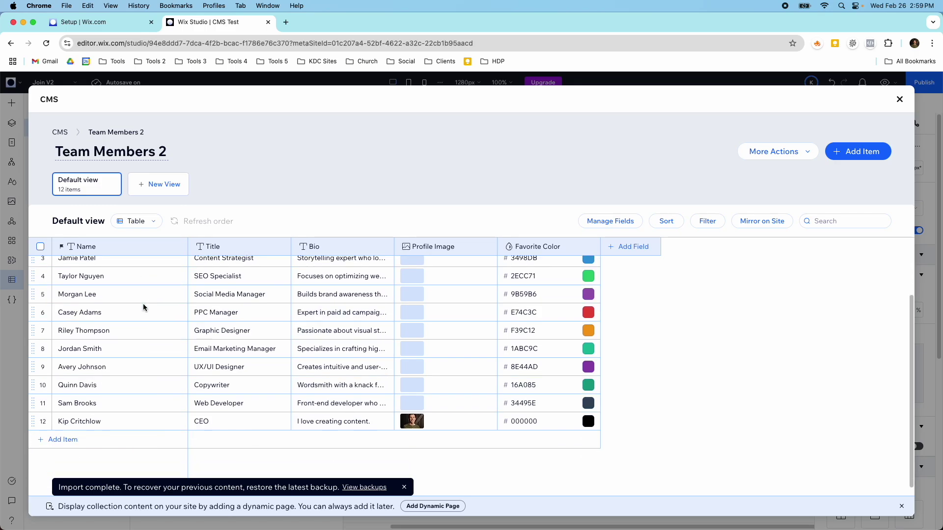
scroll(143, 310, up, 2)
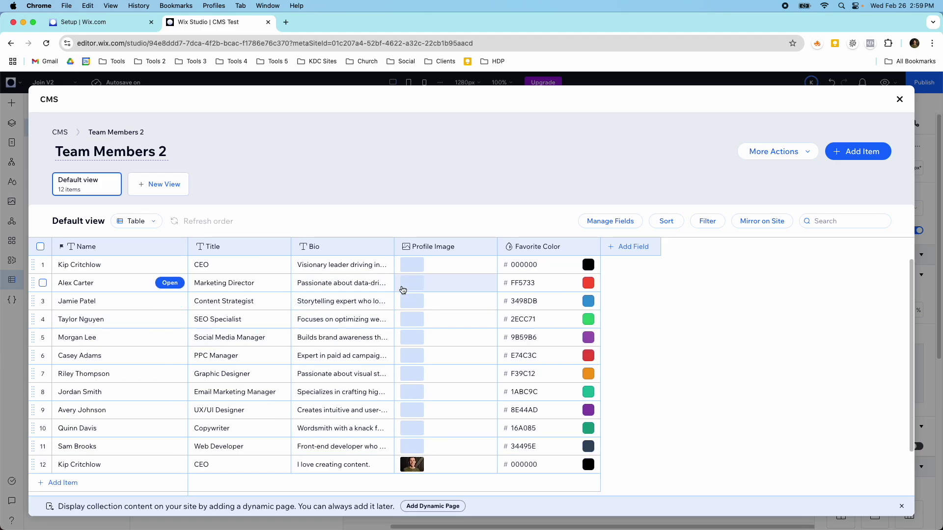
click(406, 267)
click(407, 268)
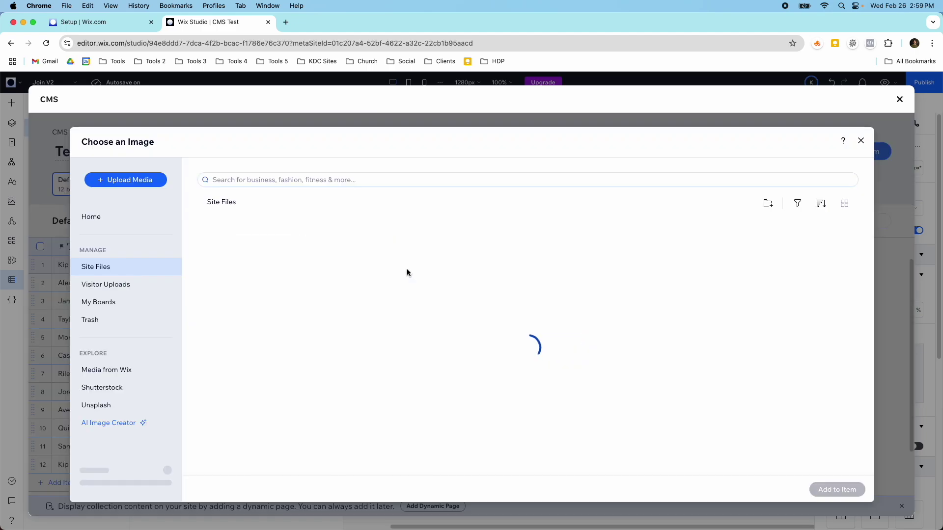
click(120, 405)
click(279, 182)
text(profile)
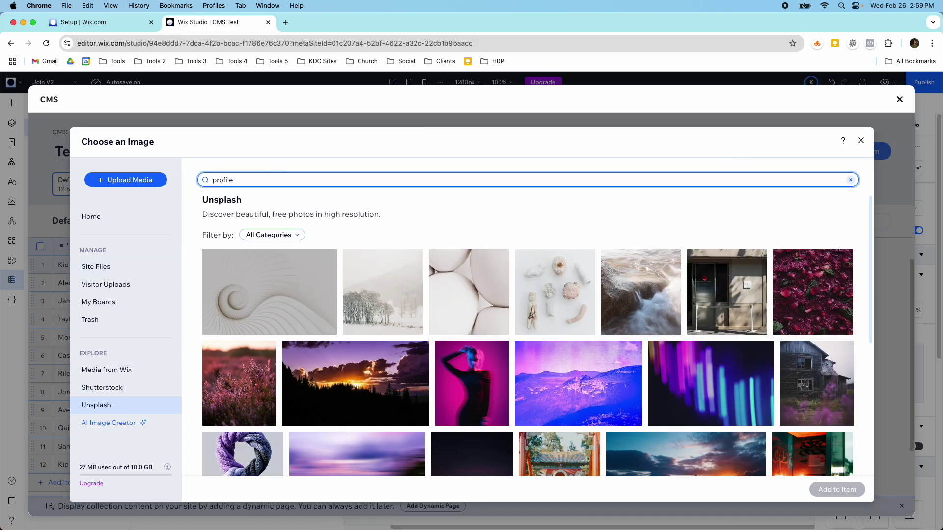
key(Return)
scroll(496, 392, down, 3)
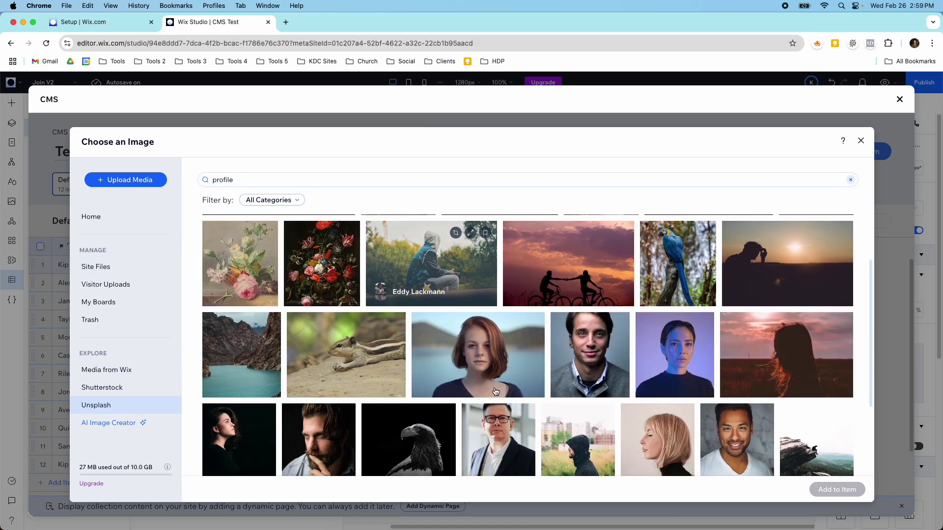
click(495, 390)
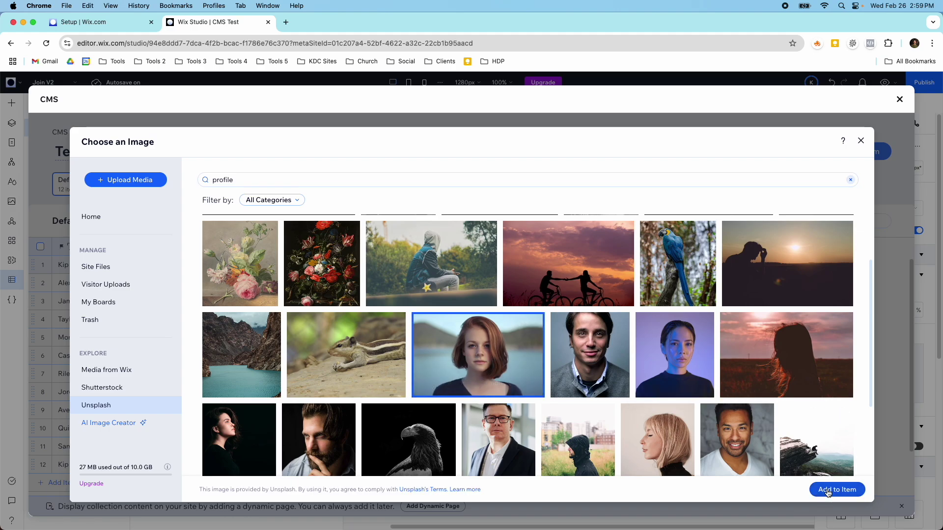
click(828, 490)
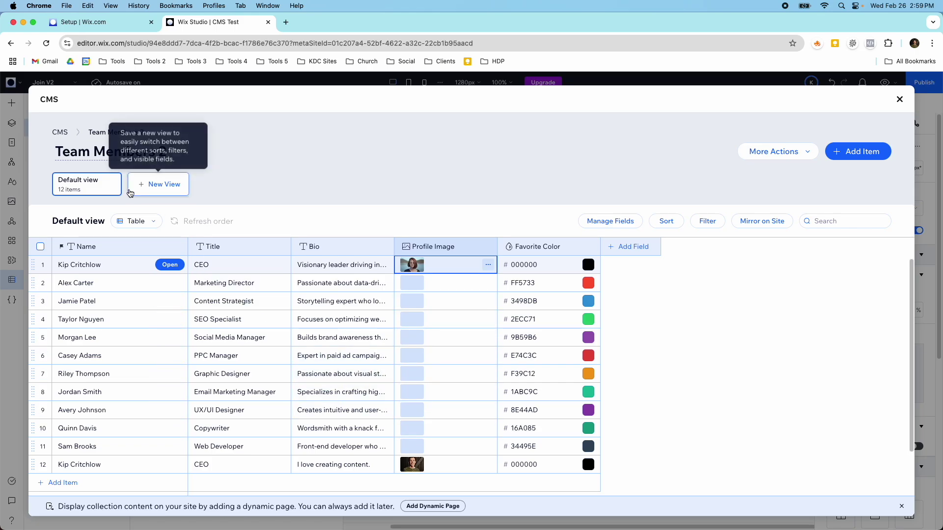
click(61, 133)
Reopen Team Members 2 and set the first item's image to the uploaded site-files photo.
click(209, 288)
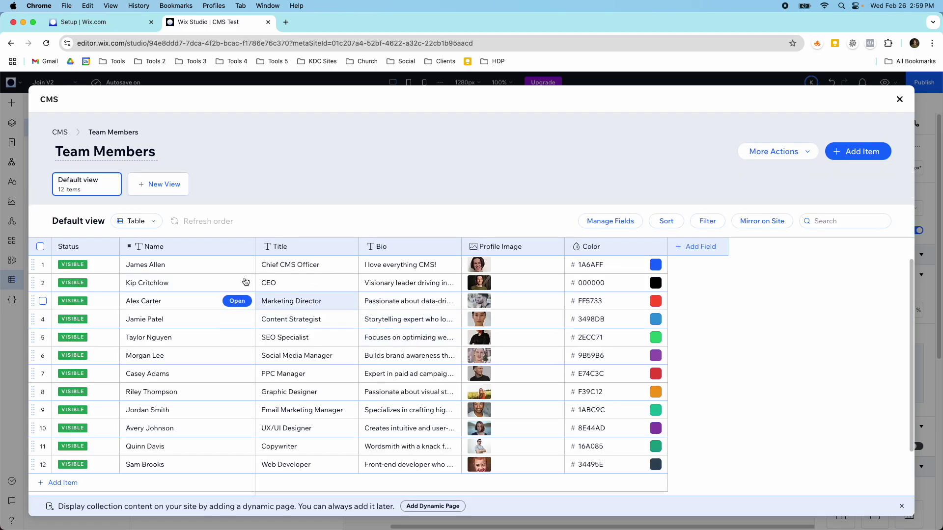
click(73, 138)
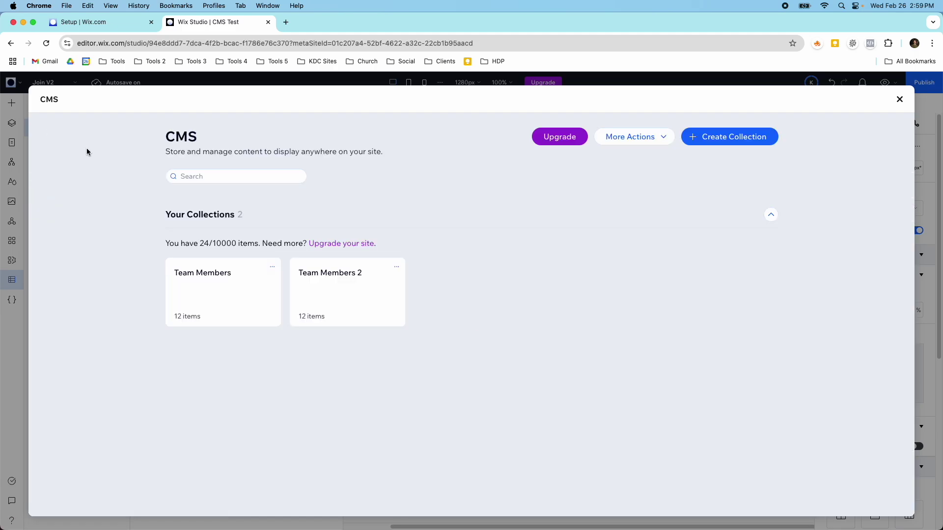
click(316, 307)
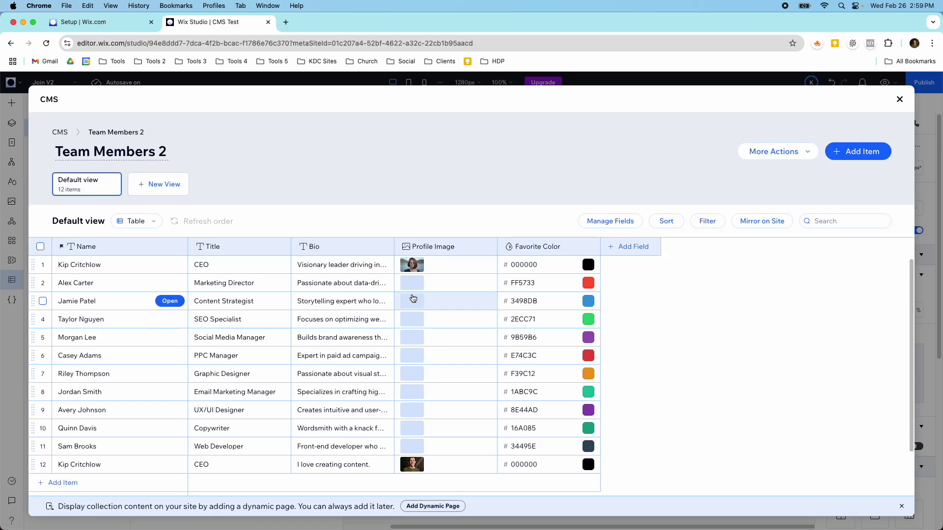
click(414, 269)
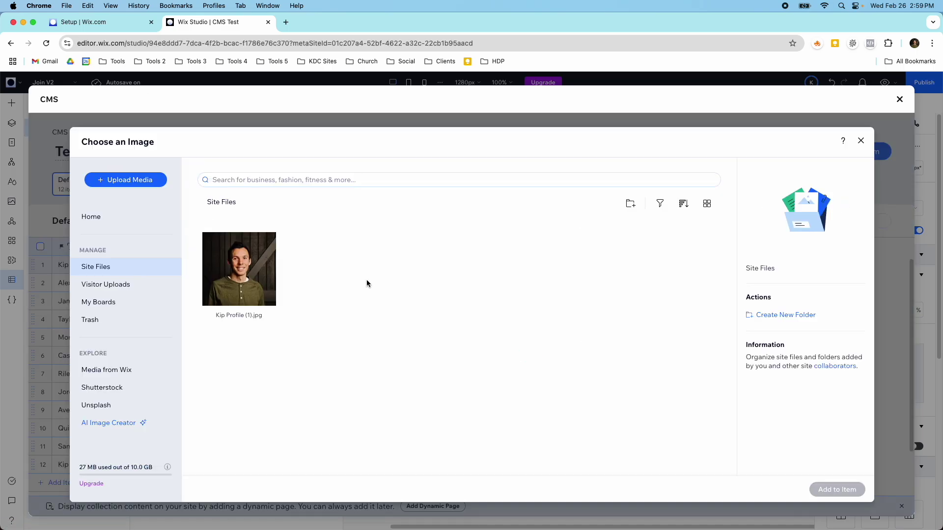
click(238, 268)
click(838, 489)
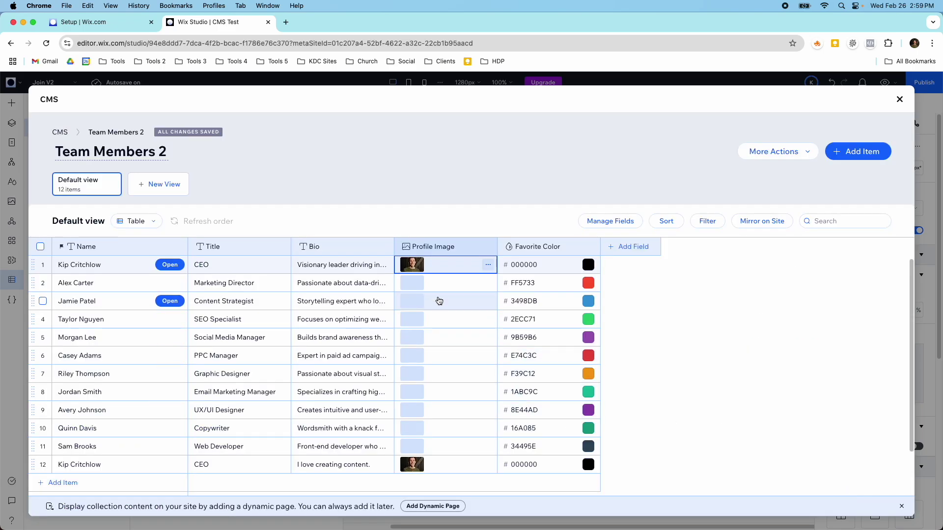
Give the second item a man's portrait from an Unsplash 'profile' search.
click(413, 284)
click(412, 284)
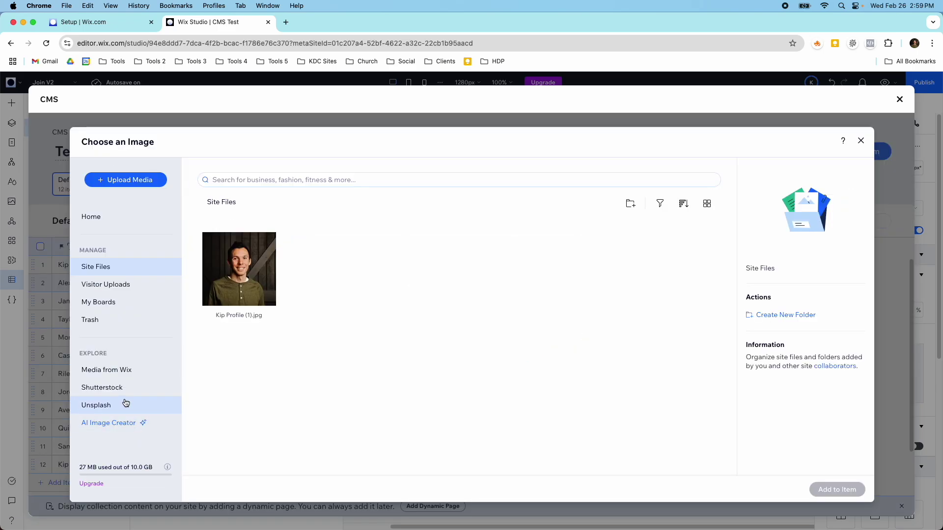
click(128, 405)
click(231, 180)
text(prif)
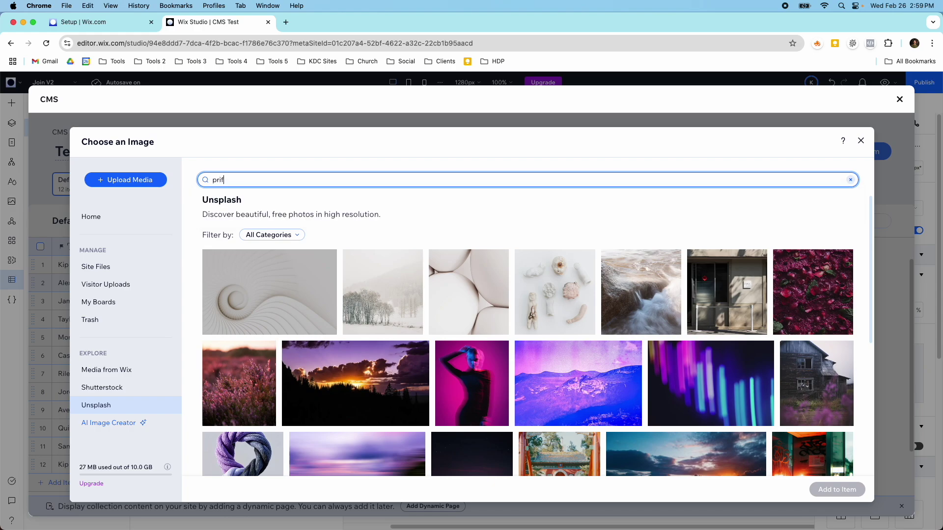
key(BackSpace)
text(of)
click(220, 213)
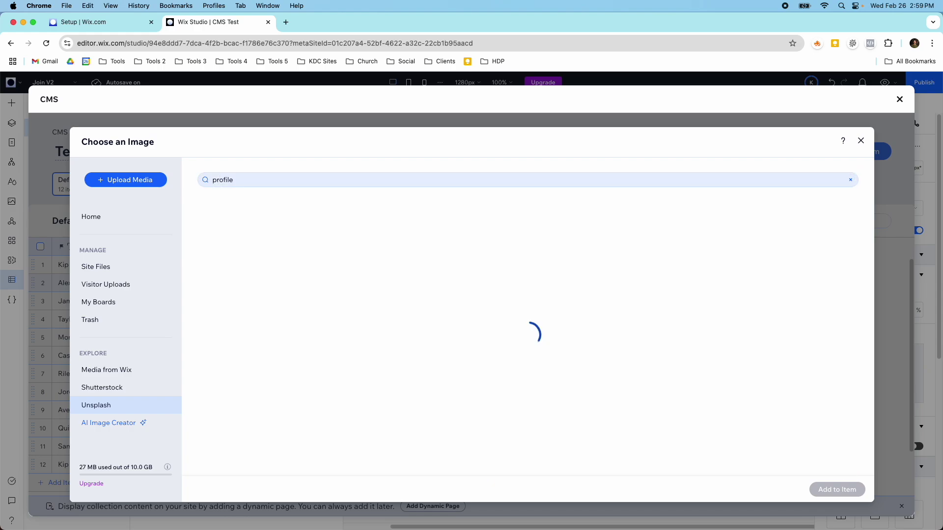
scroll(478, 336, down, 3)
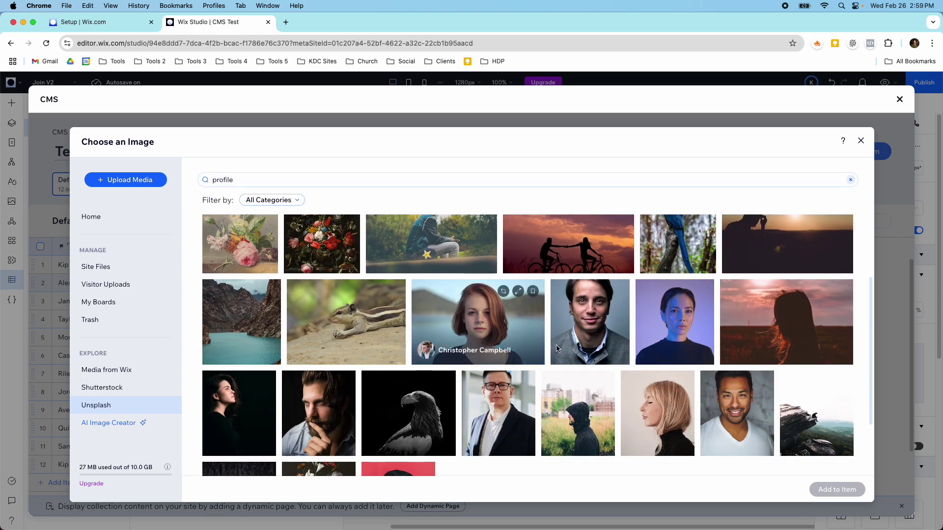
click(596, 339)
click(838, 490)
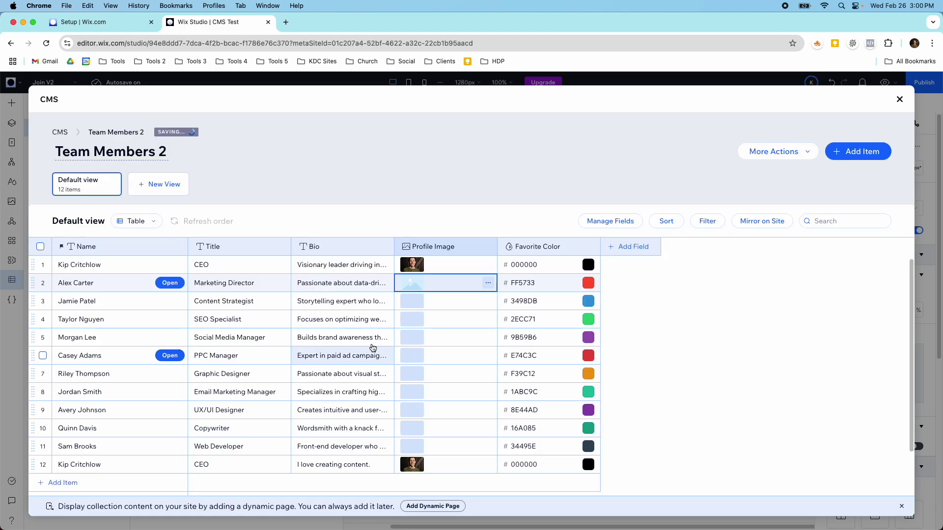
Give the third item the red-haired woman's Unsplash 'profile' portrait.
click(405, 305)
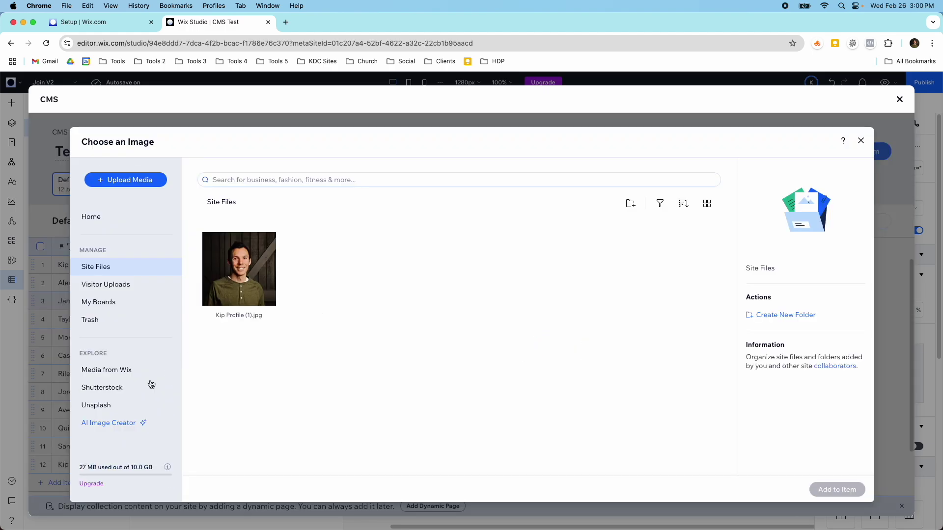
click(96, 405)
click(257, 179)
text(pr)
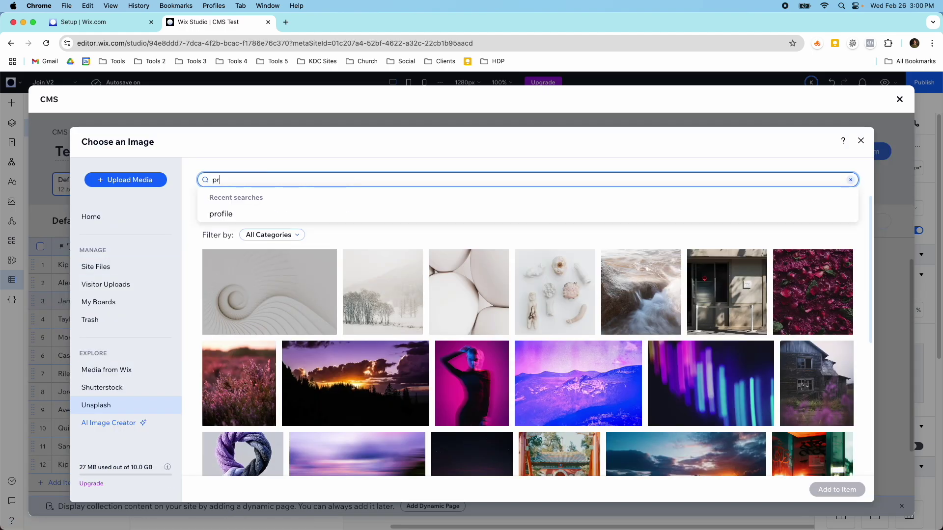
text(ofi)
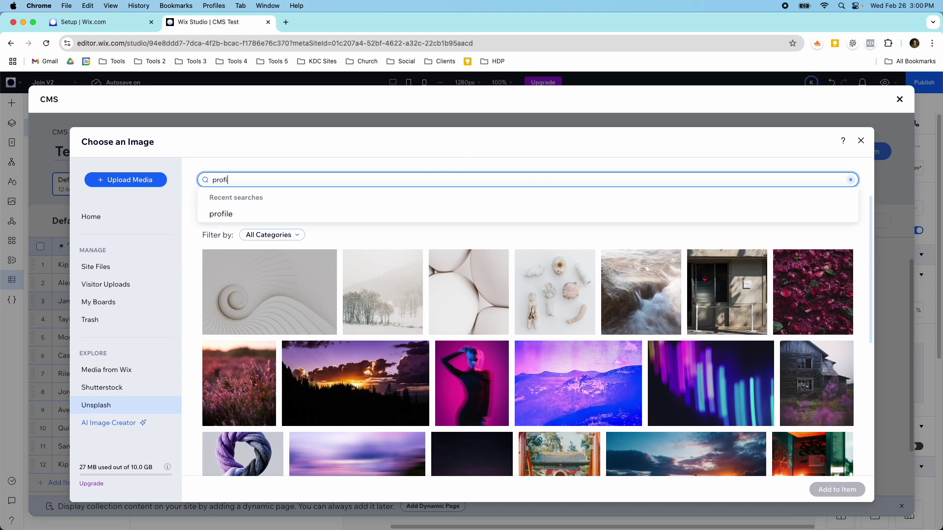
text(le)
key(Return)
scroll(418, 339, down, 3)
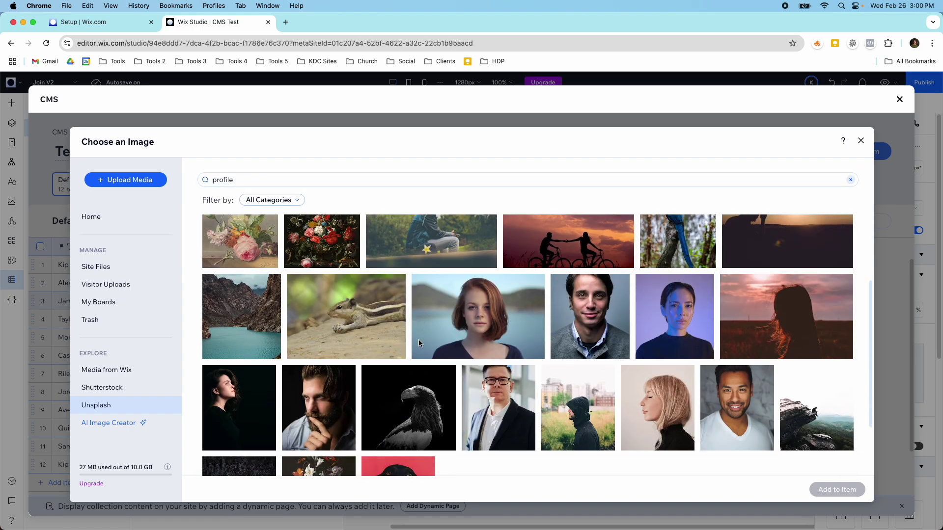
scroll(418, 339, down, 2)
click(476, 245)
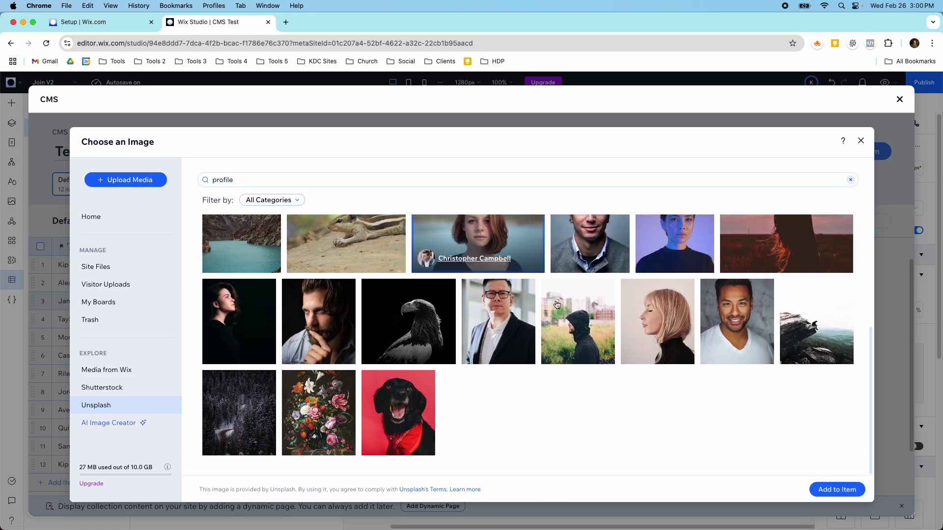
click(835, 497)
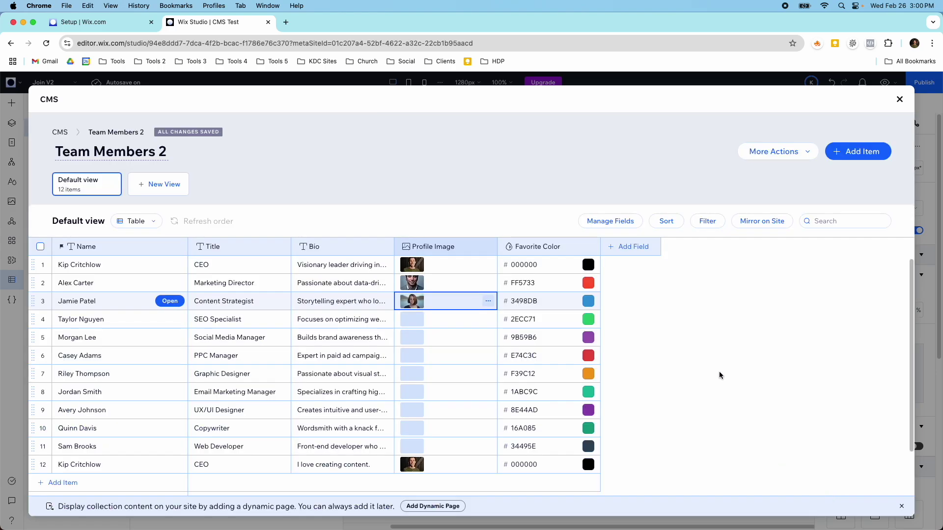
Back in the editor, place a Phone number text input in the section, 530 px wide.
click(898, 97)
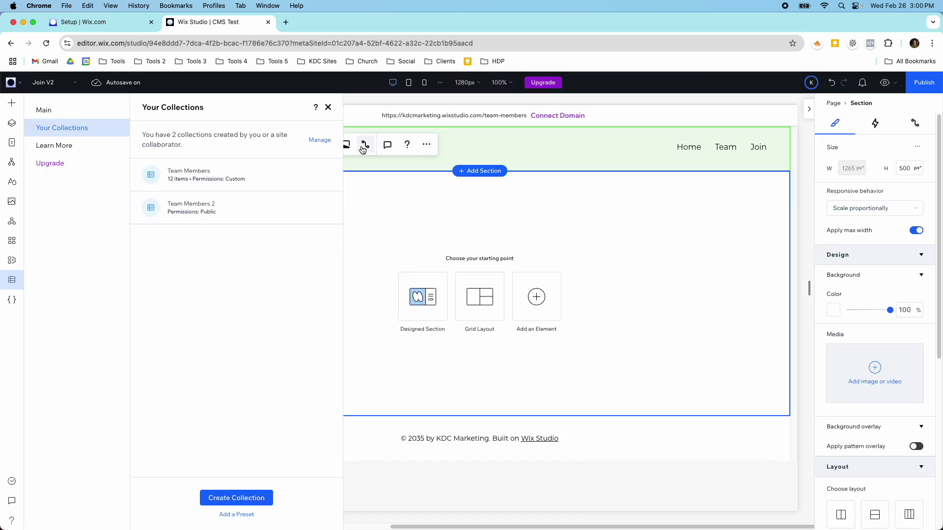
click(328, 107)
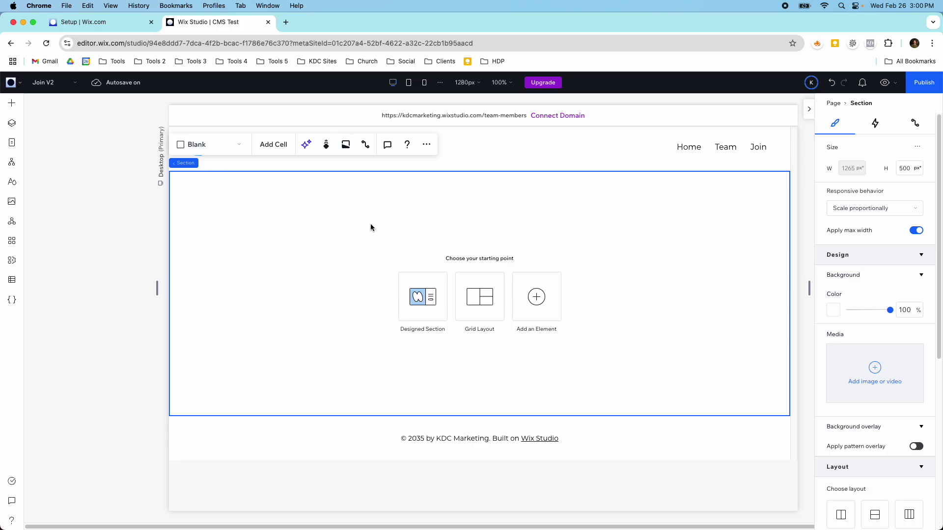
click(10, 103)
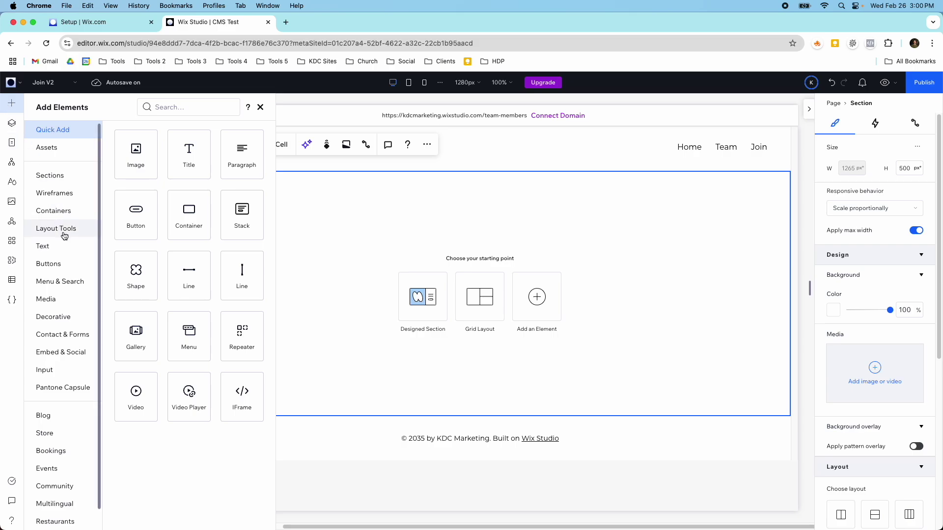
click(59, 370)
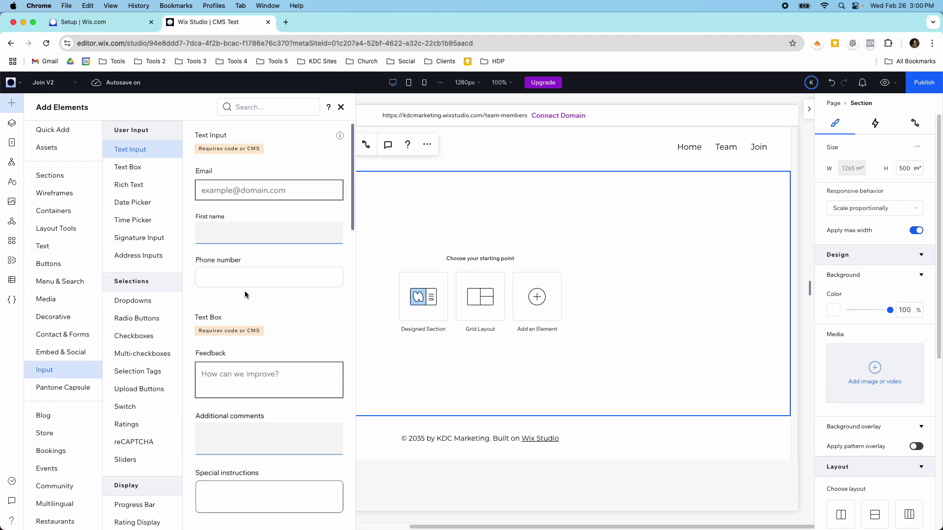
drag(238, 280, 466, 260)
drag(536, 261, 654, 261)
drag(459, 276, 379, 231)
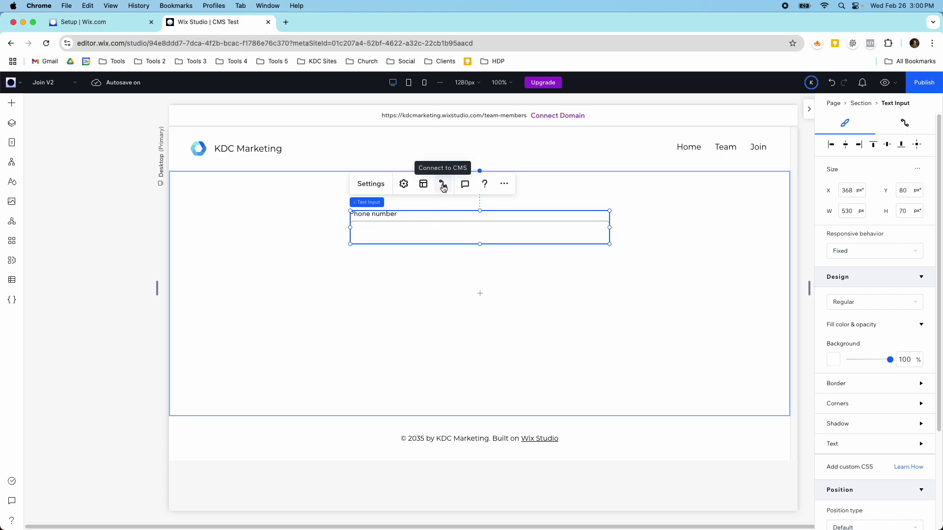
Connect the input to a new dataset for the Team Members 2 collection.
click(442, 185)
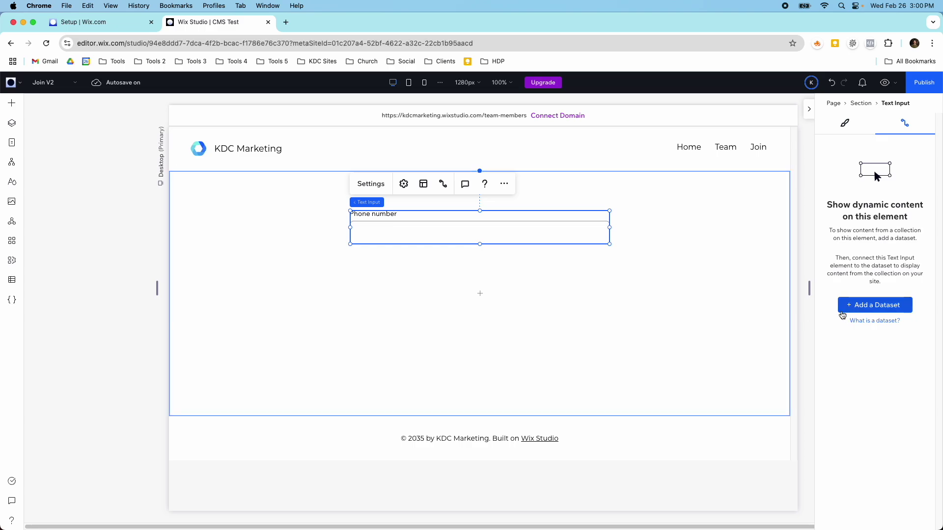
click(853, 307)
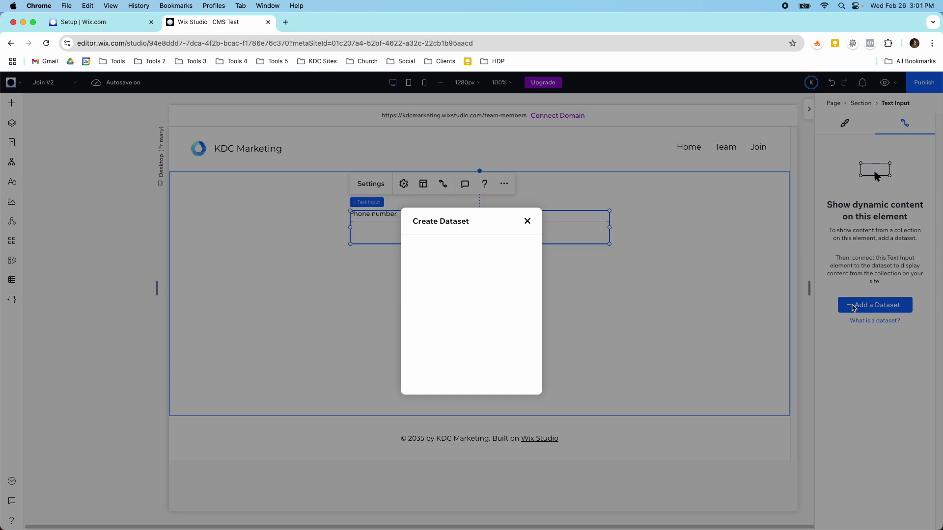
click(509, 298)
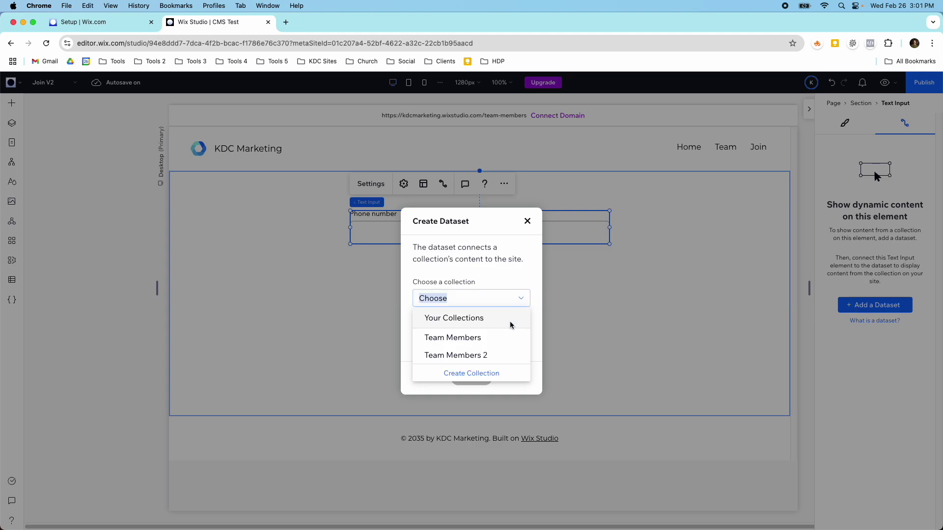
click(507, 357)
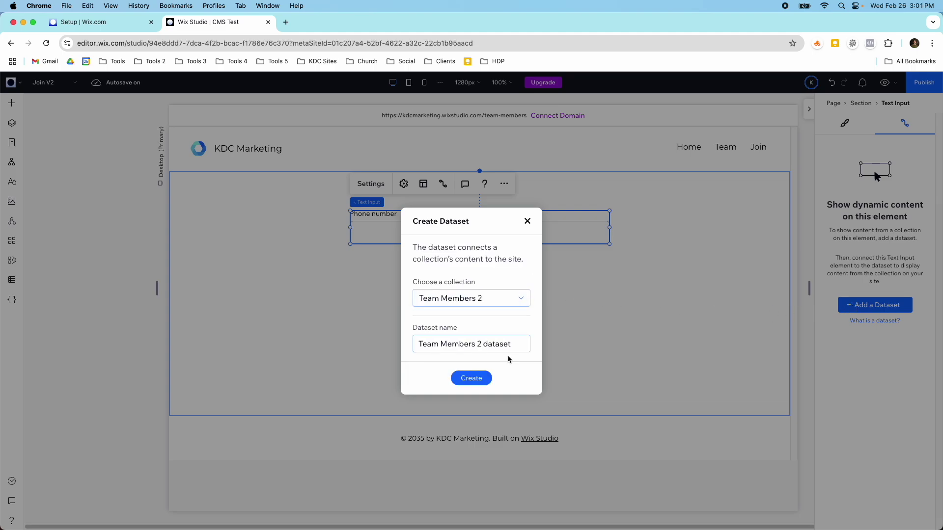
click(471, 378)
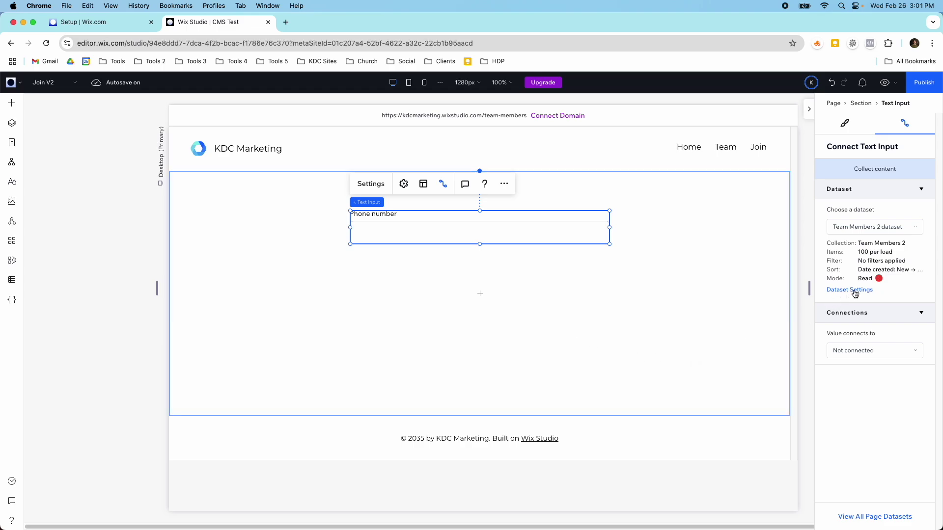
Set the Team Members 2 dataset mode to Write.
mouse_move(879, 282)
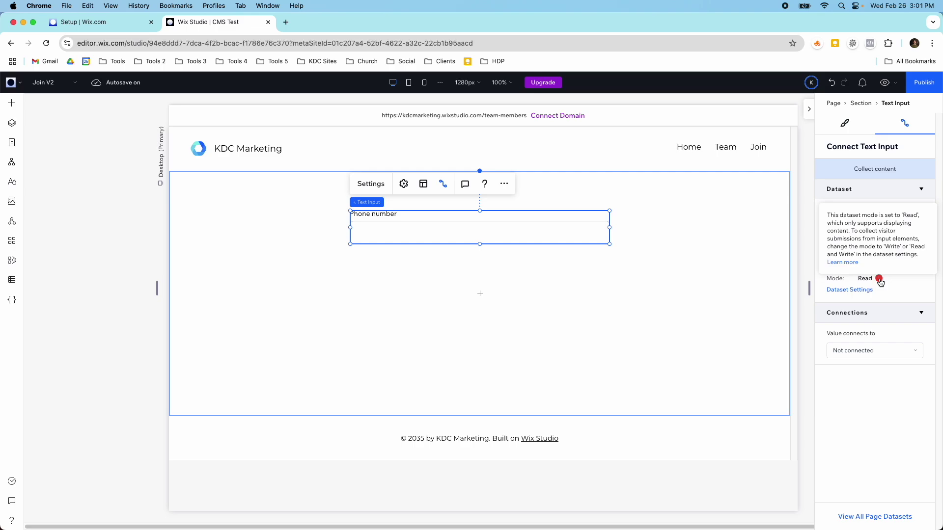
click(859, 290)
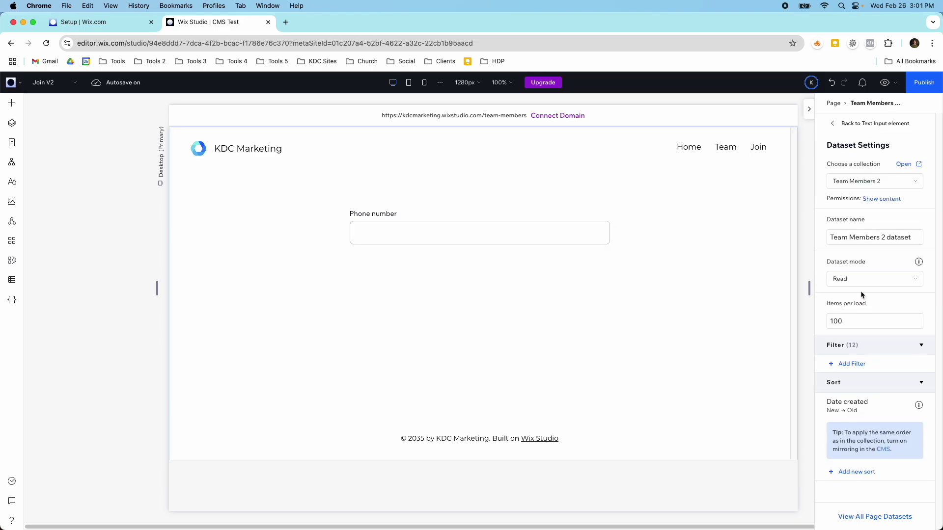
click(849, 279)
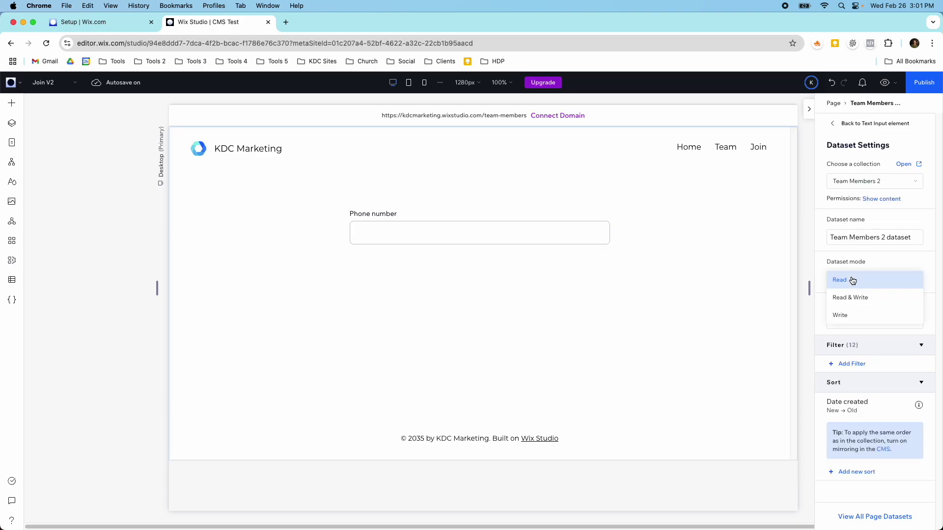
click(850, 315)
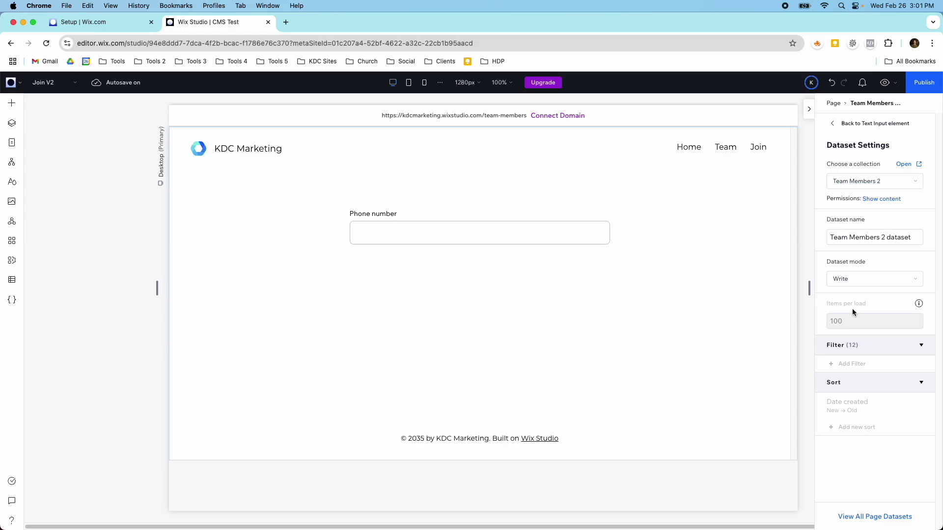
mouse_move(920, 265)
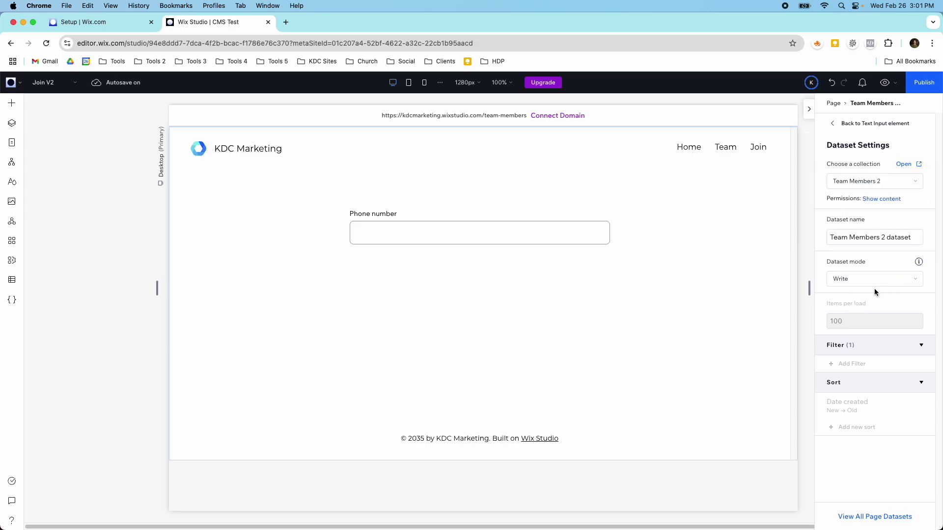
click(12, 280)
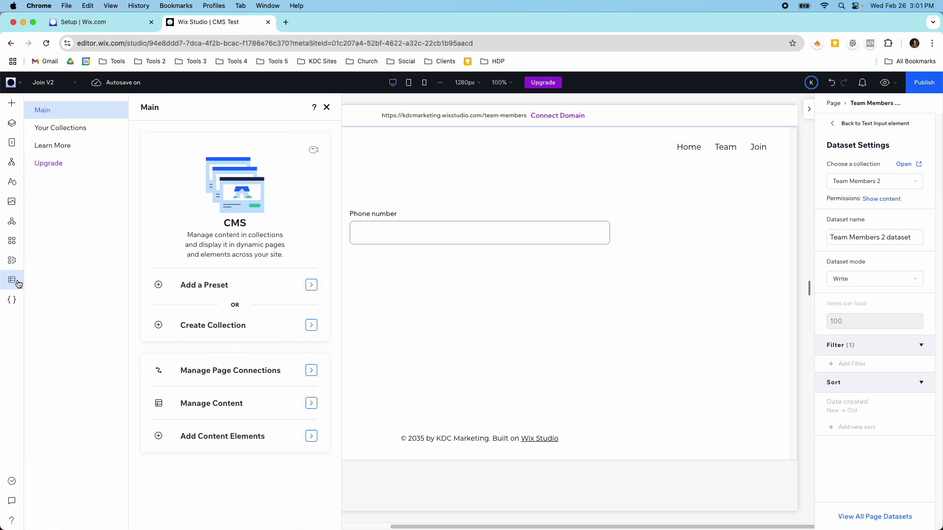
In Team Members 2's Collection settings, set Permissions & privacy to site-form content with Advanced per-role permissions.
click(74, 128)
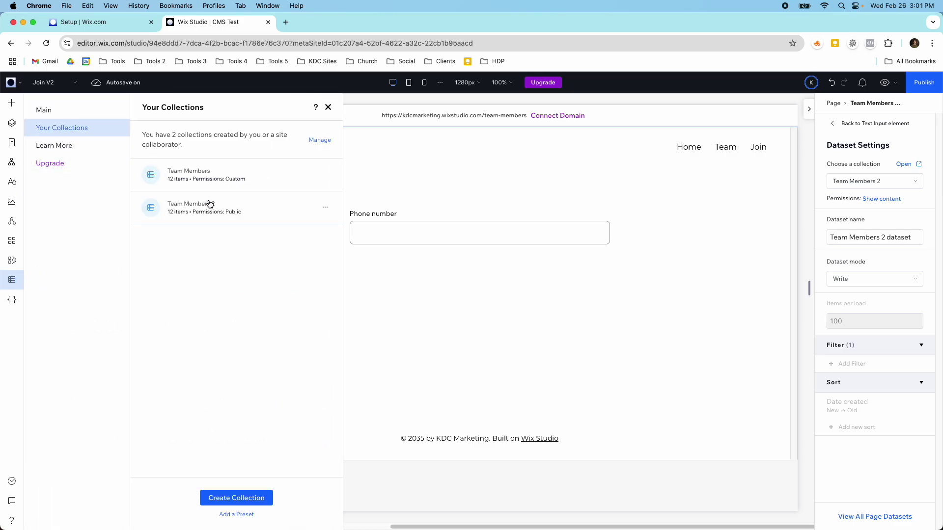
click(209, 204)
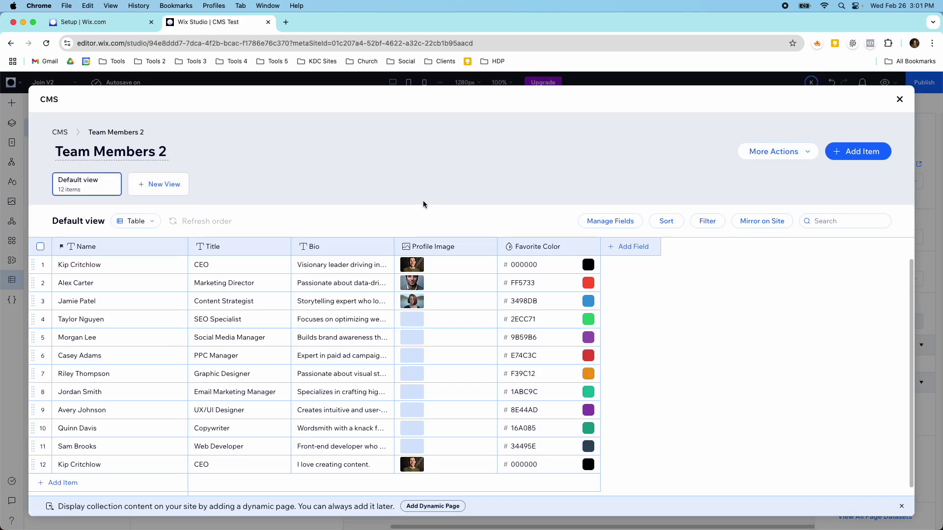
click(768, 153)
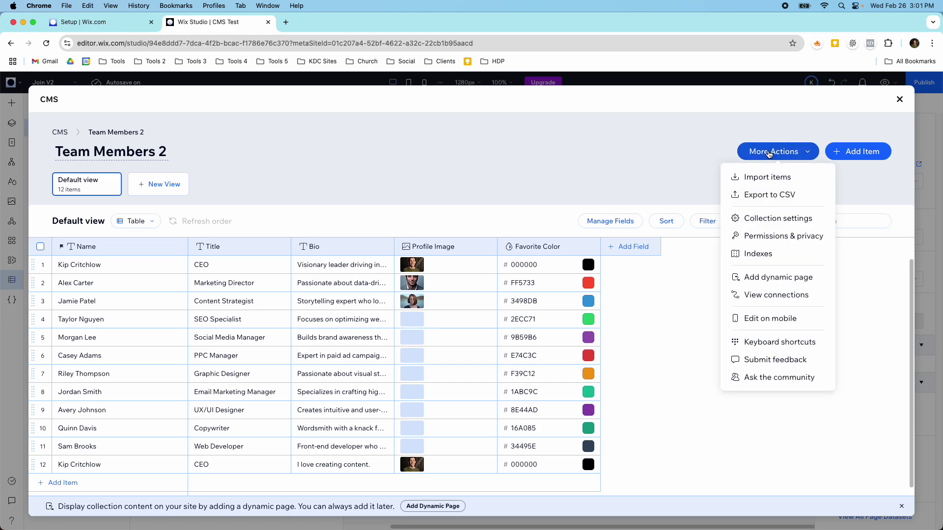
click(777, 222)
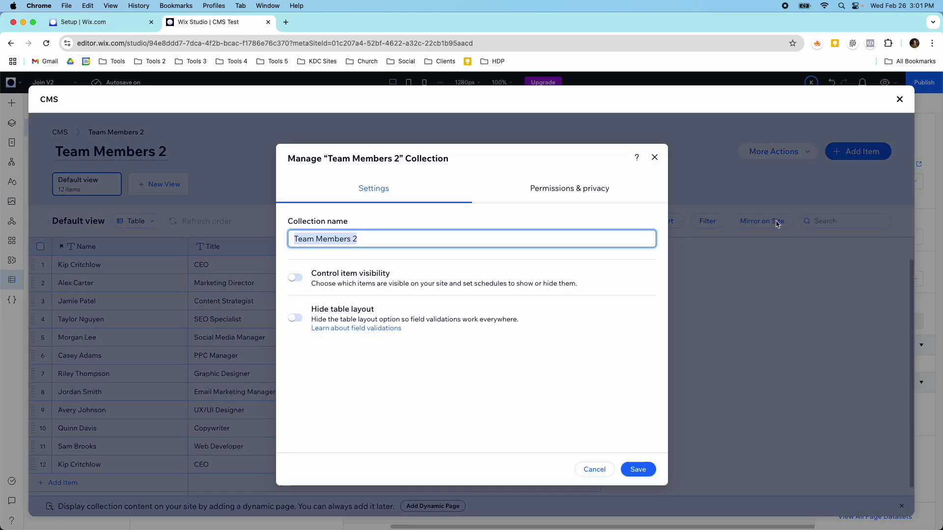
click(583, 193)
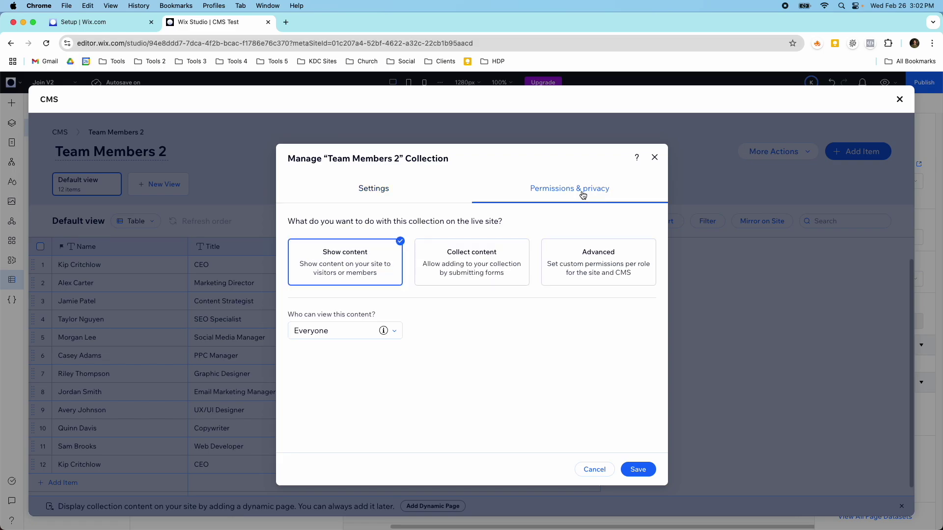
click(497, 257)
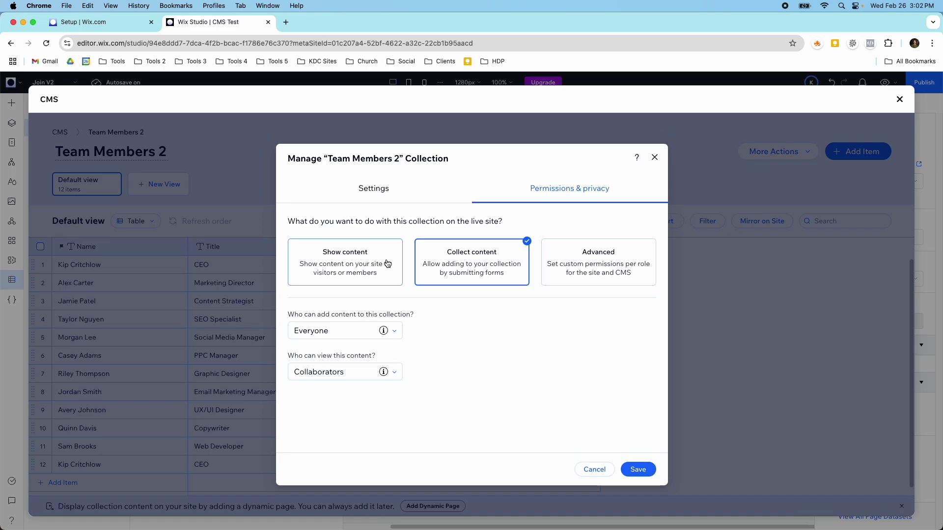
click(566, 260)
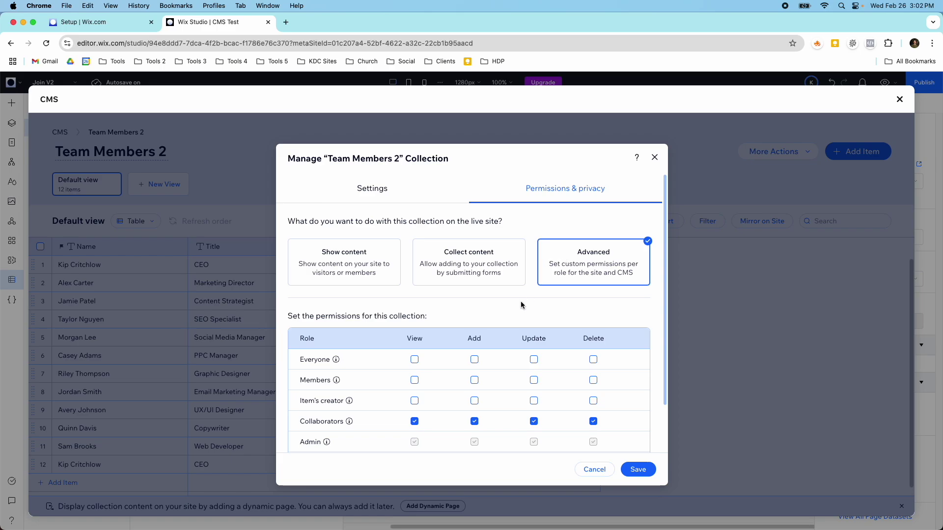
Let Everyone view and add items, keeping Update and Delete checked for Collaborators.
click(415, 361)
click(474, 361)
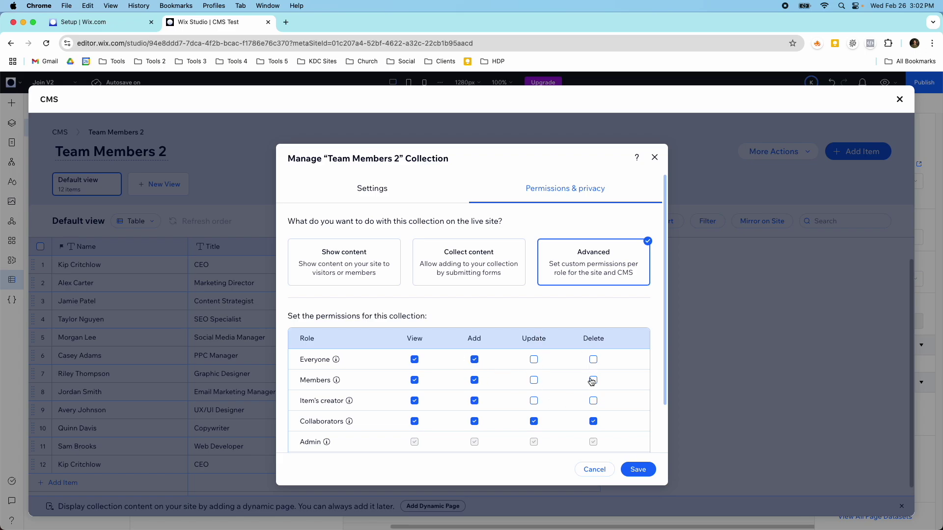
scroll(582, 393, down, 3)
click(534, 367)
click(592, 367)
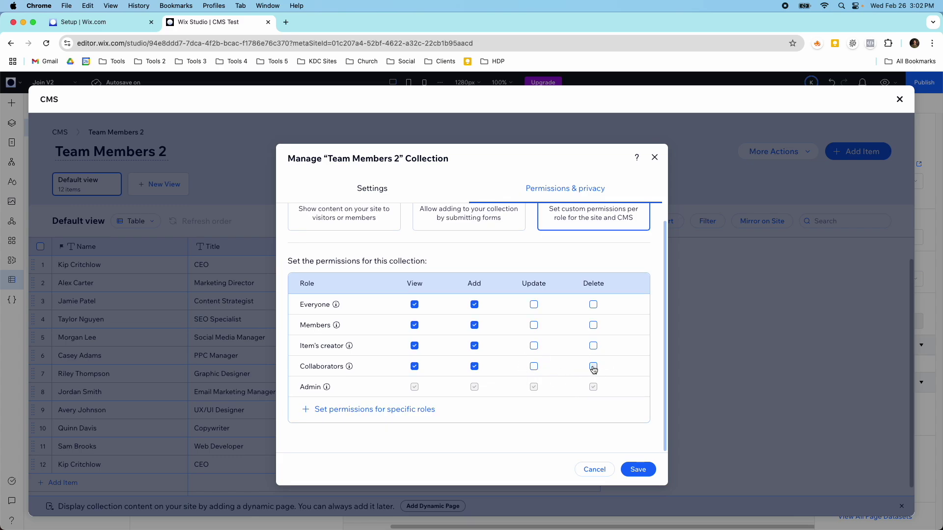
click(535, 368)
click(593, 368)
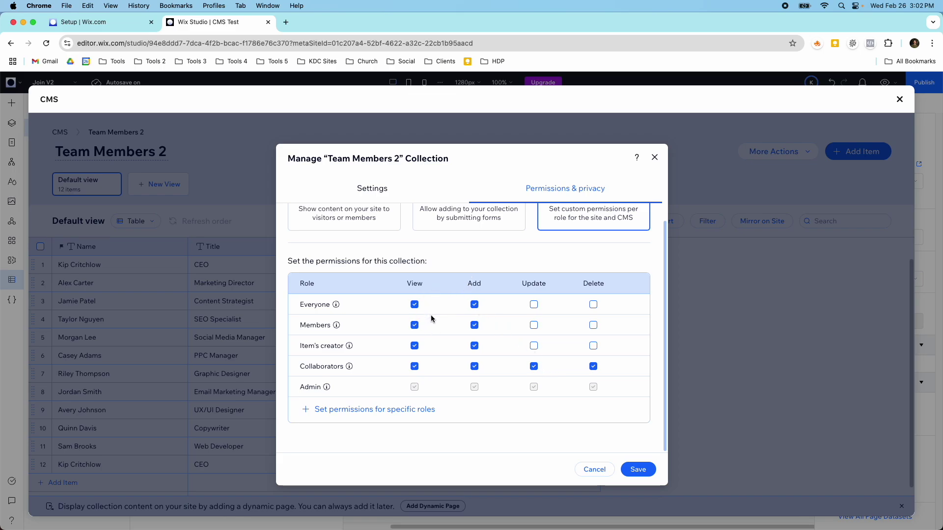
Settle the Add permission for Everyone, Members and Item's creator, then save the permissions.
mouse_move(337, 305)
mouse_move(337, 327)
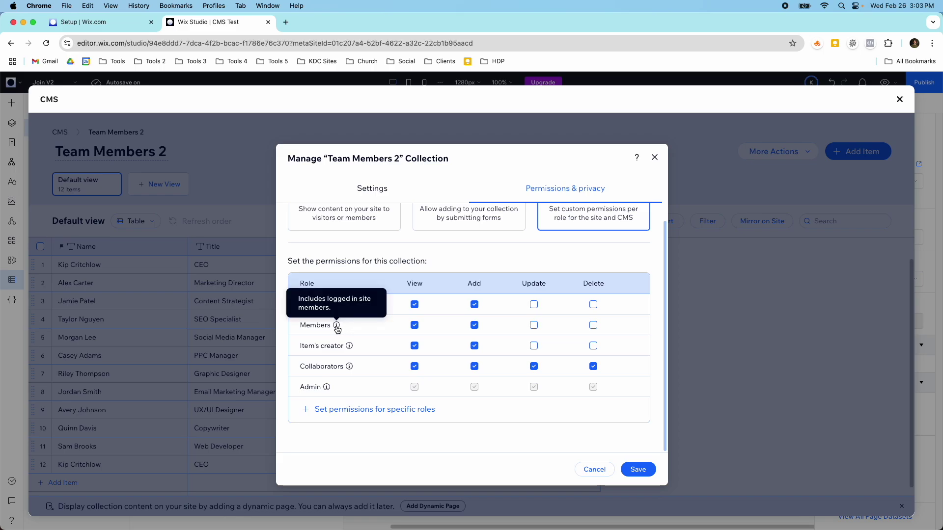
click(474, 305)
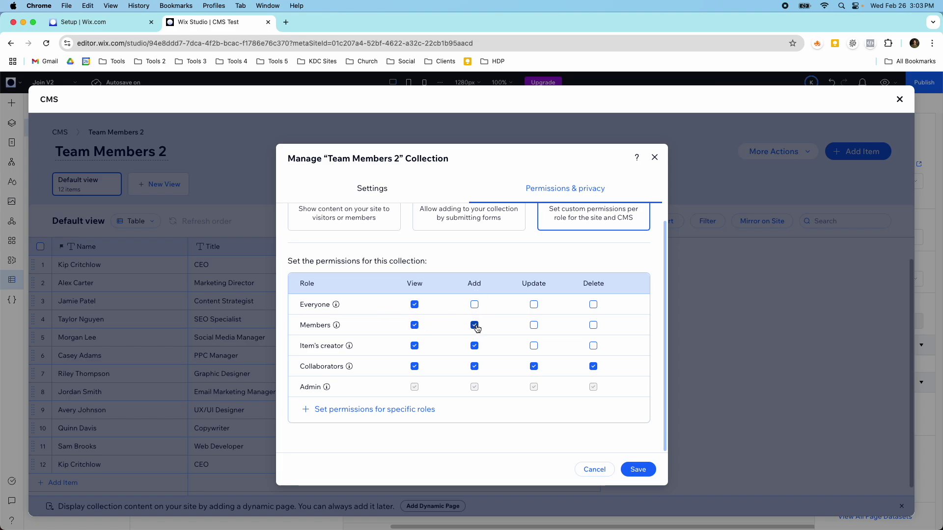
click(474, 325)
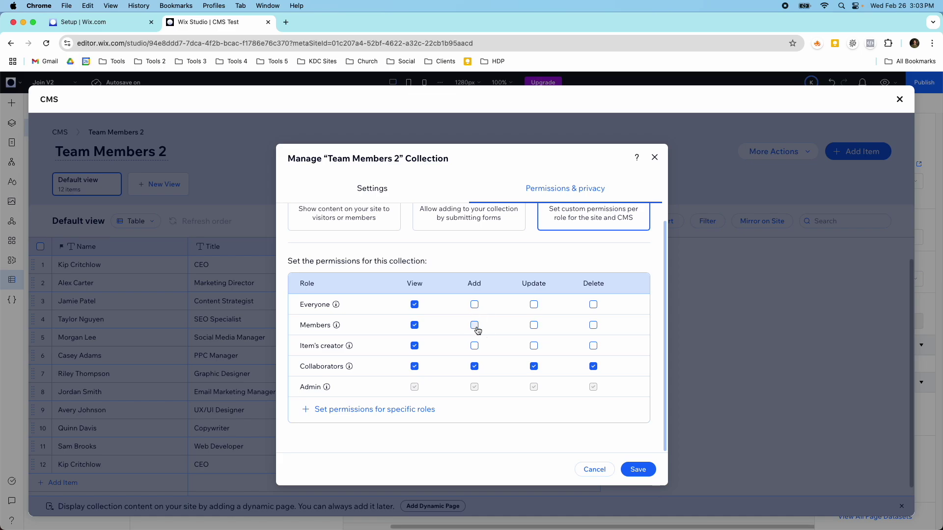
click(474, 346)
click(472, 346)
click(474, 305)
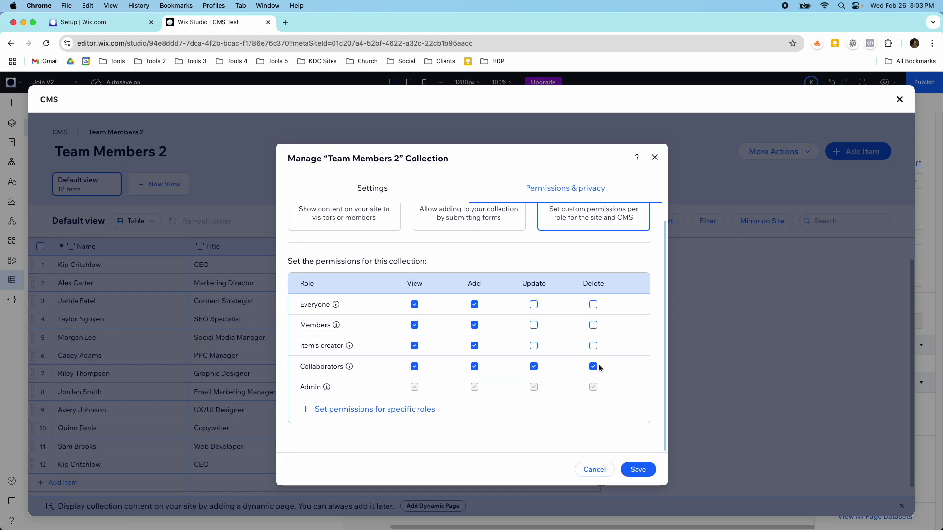
click(638, 470)
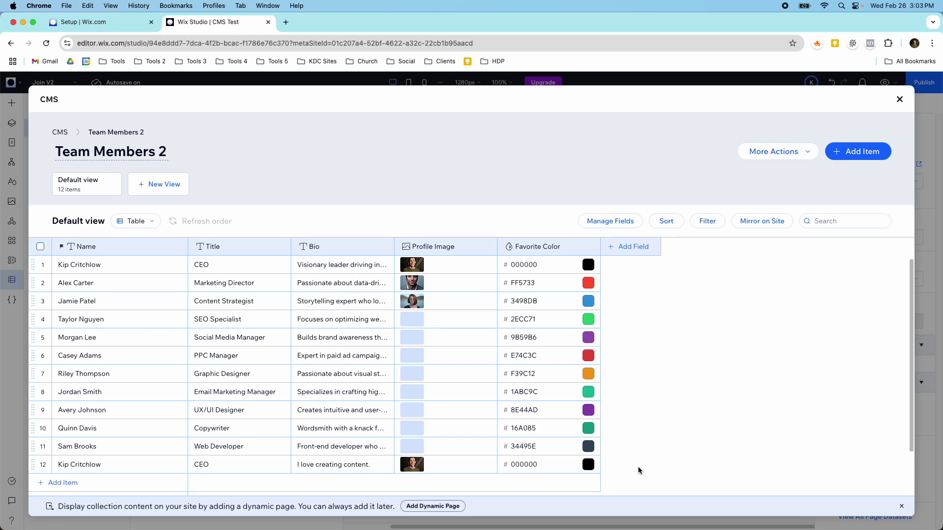
Turn on Control item visibility for Team Members 2 with Hidden as the default status, and save.
click(773, 152)
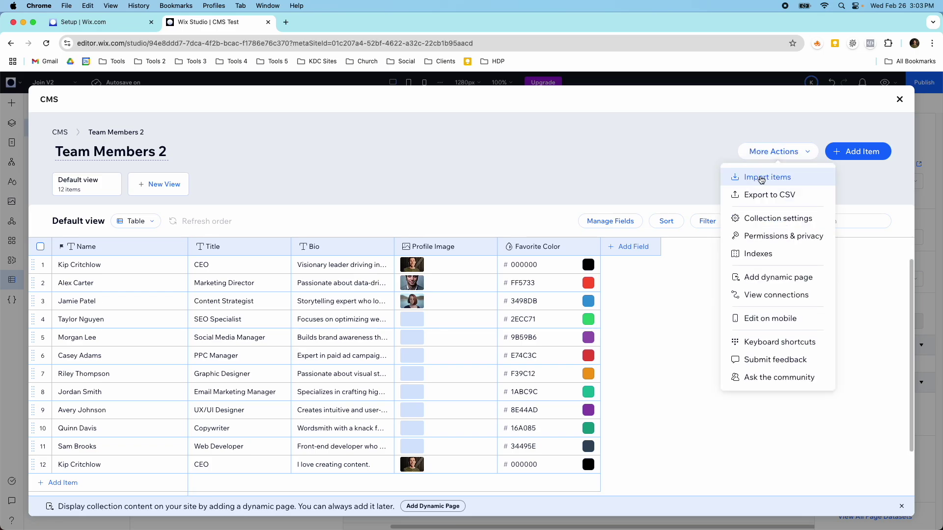
click(769, 222)
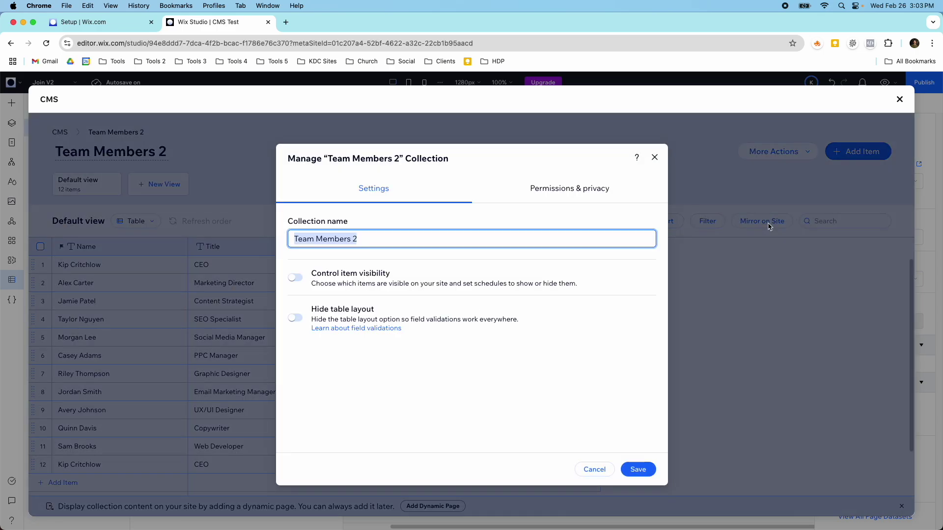
click(382, 285)
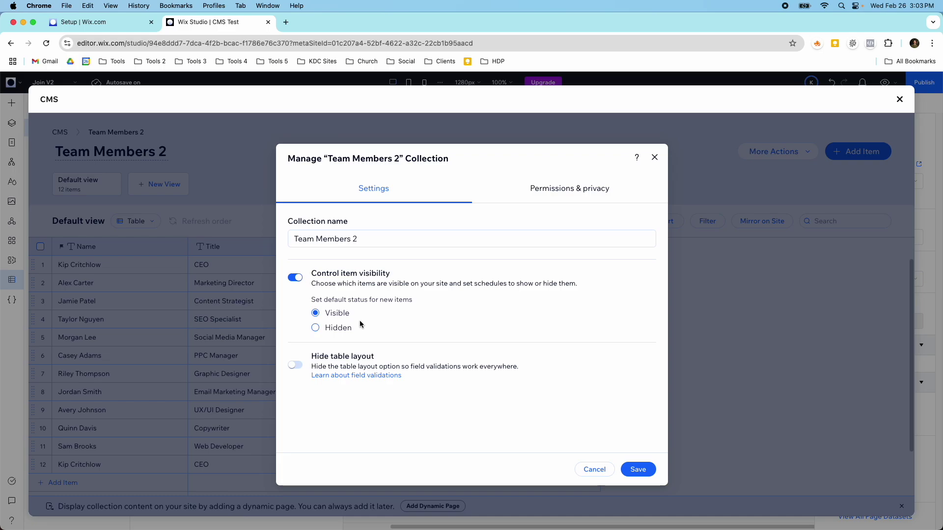
click(349, 329)
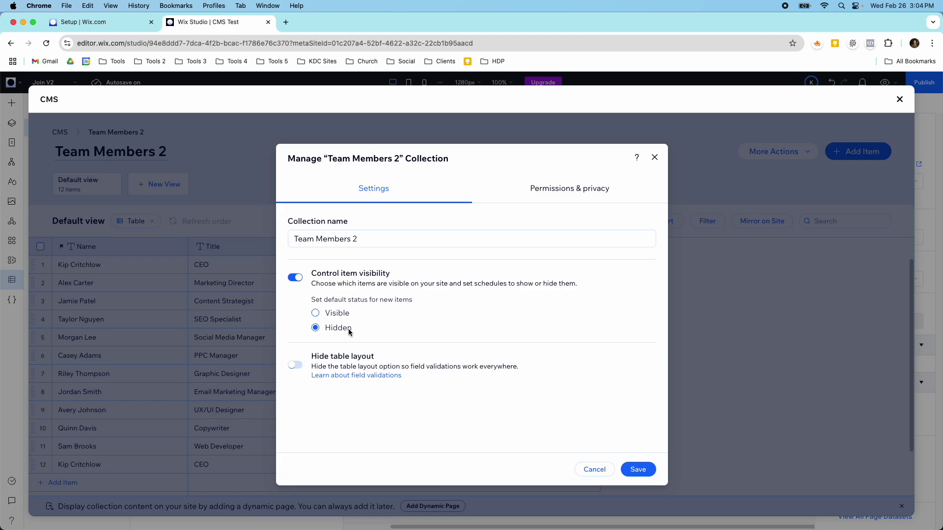
click(634, 467)
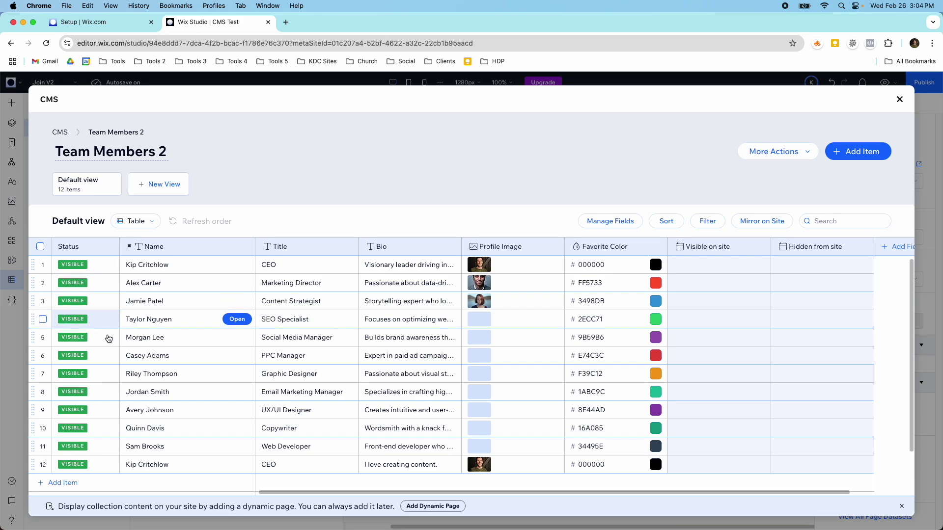
Close the CMS window and reopen Team Members 2 from Your Collections.
scroll(143, 366, down, 2)
scroll(143, 368, up, 2)
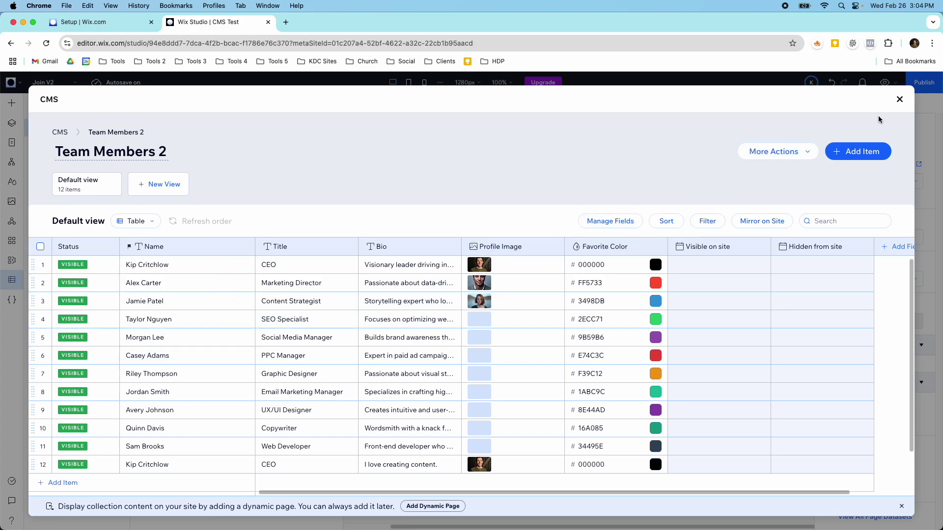
click(899, 99)
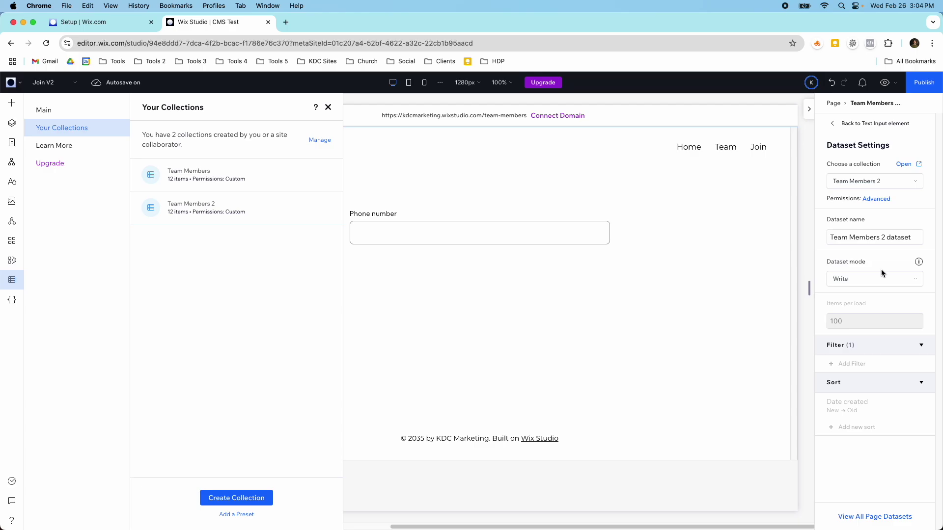
click(276, 218)
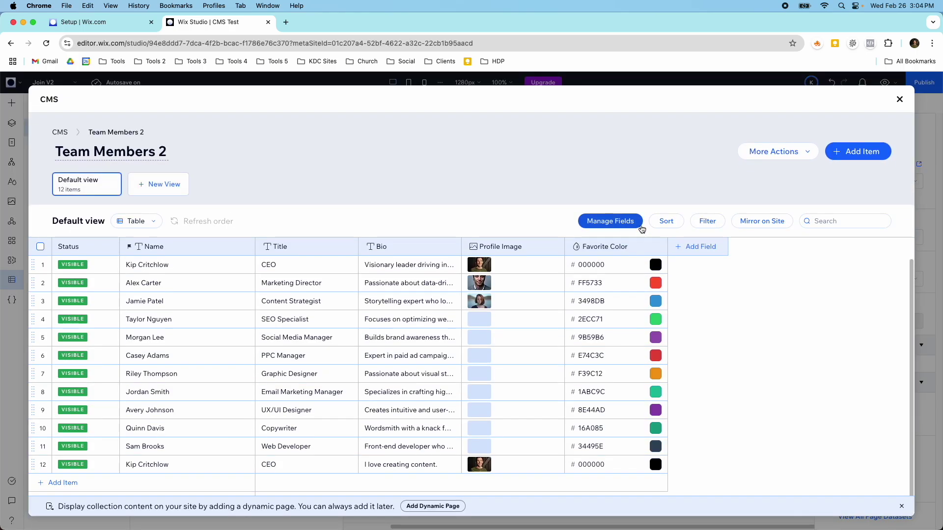
Review Team Members 2's permissions, cancel without changes, and close the CMS and collections panel.
click(761, 162)
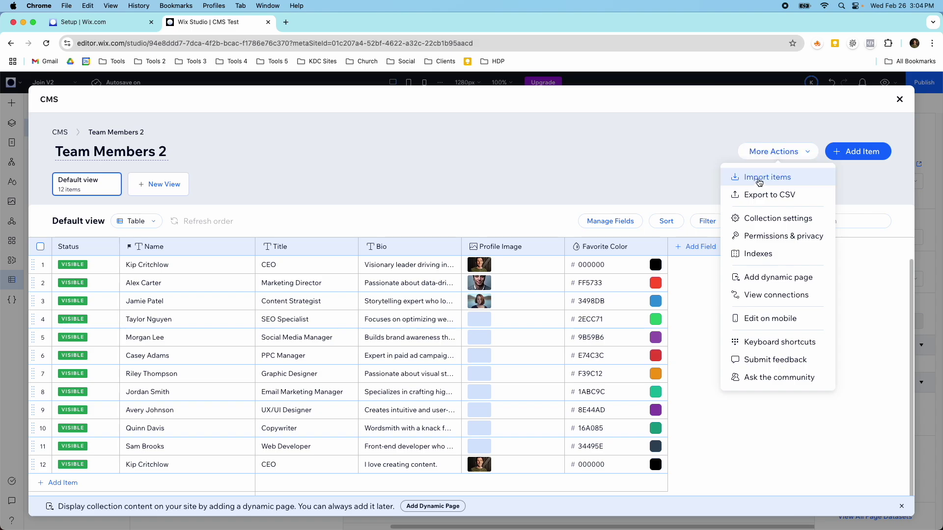
click(762, 217)
click(545, 189)
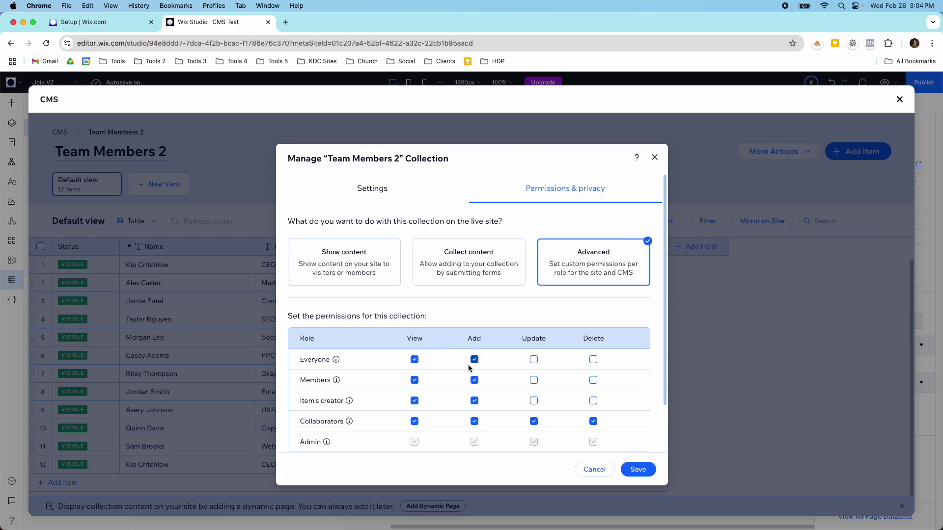
click(594, 469)
click(899, 100)
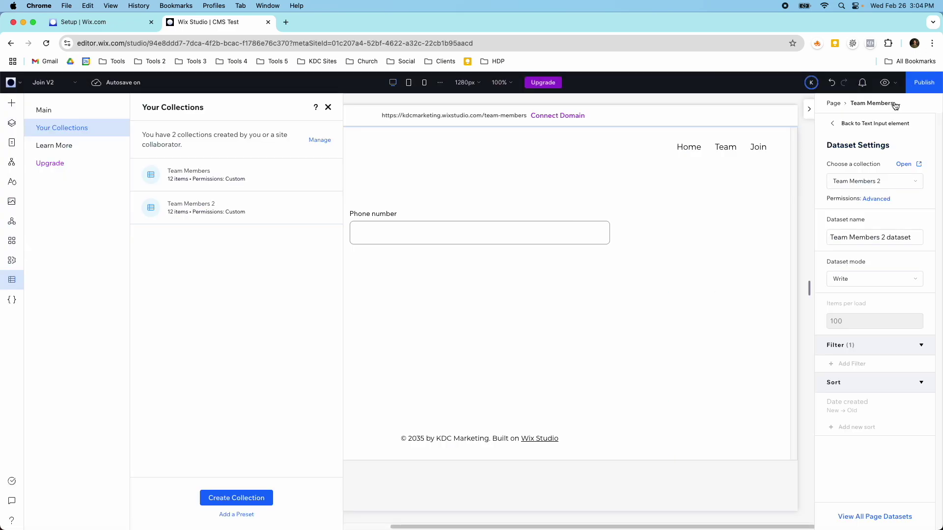
click(631, 242)
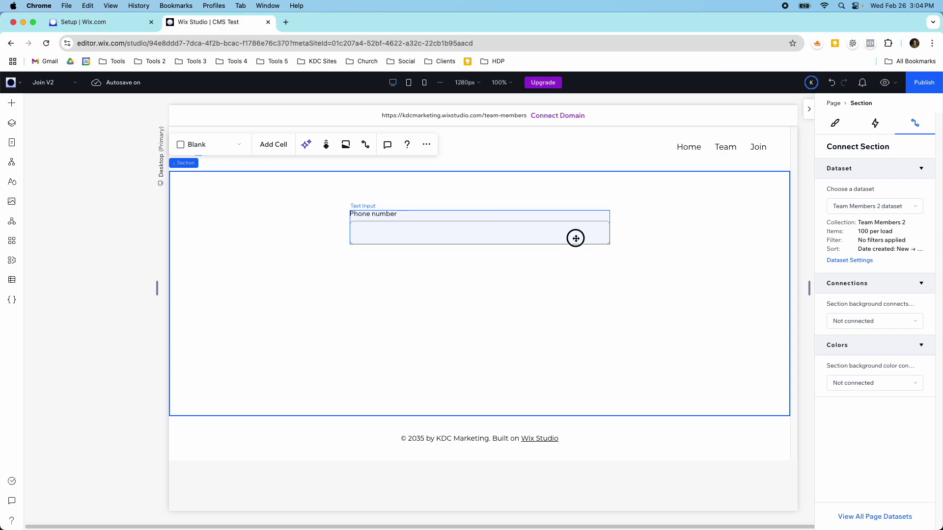
Make the phone input a required Text type field titled Name.
click(576, 239)
click(377, 188)
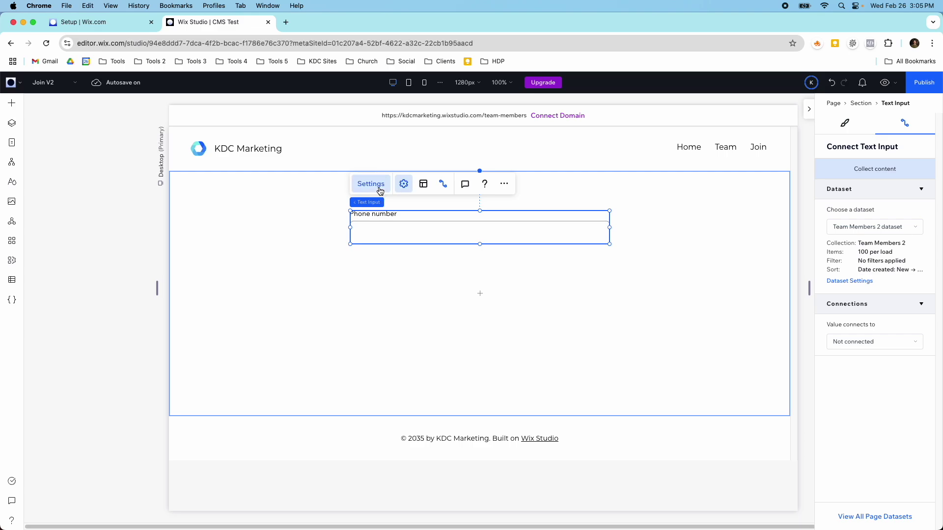
click(665, 215)
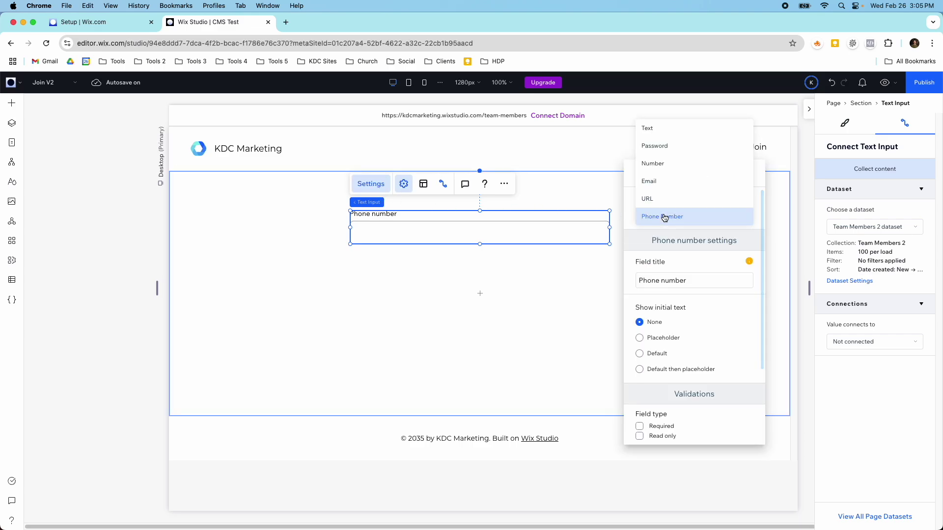
click(648, 132)
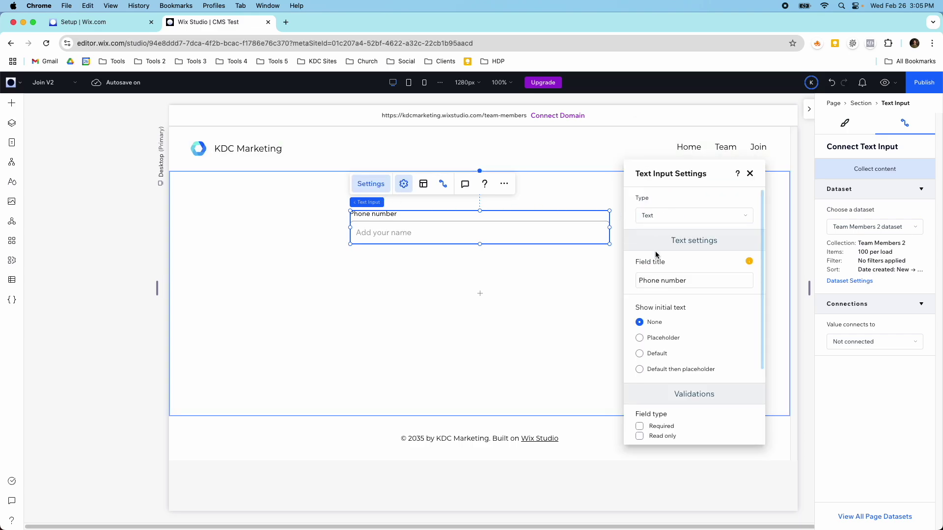
click(640, 338)
click(641, 323)
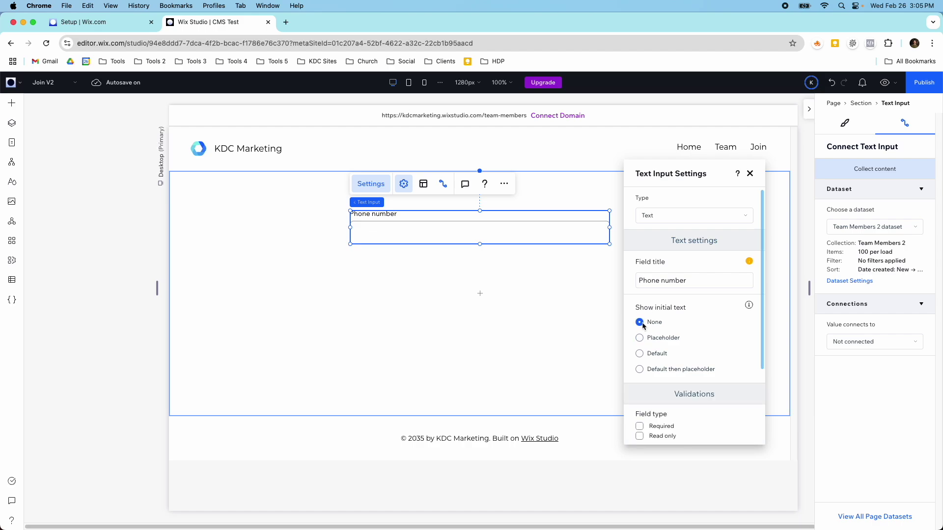
click(639, 426)
click(672, 284)
text(Name)
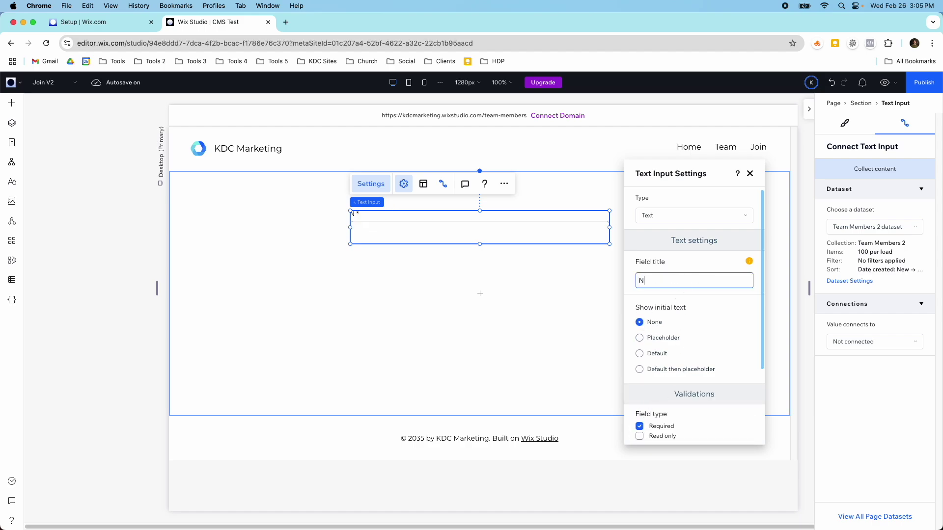
click(551, 298)
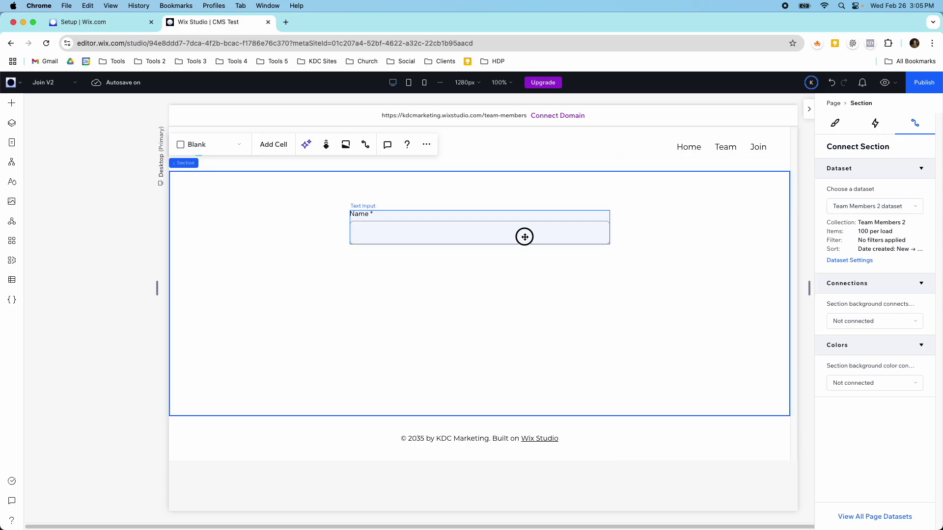
Connect the Name input's value to Name (Text) and drag a copy below it.
click(583, 234)
click(868, 342)
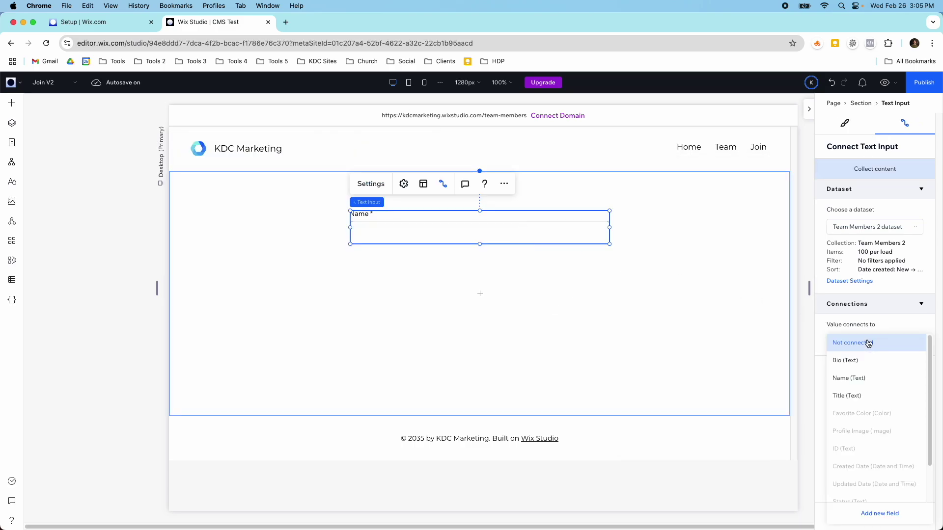
click(870, 377)
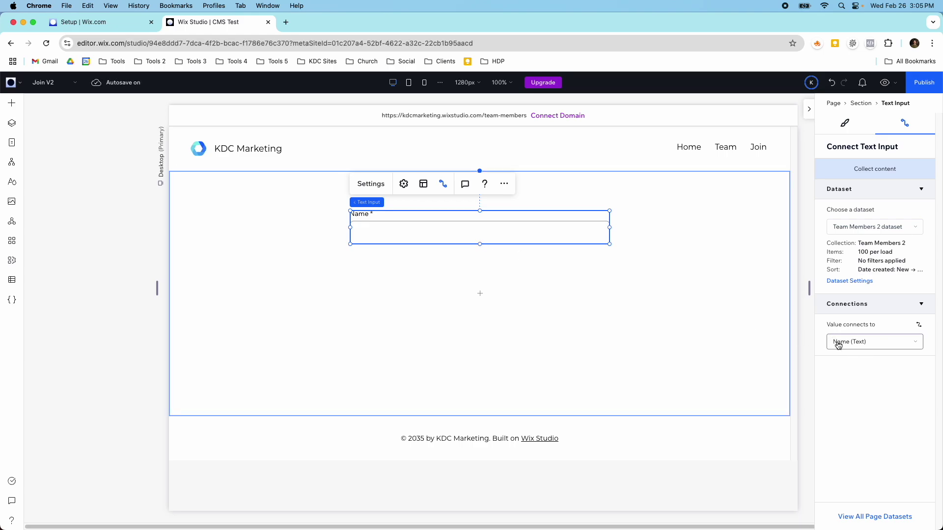
click(556, 258)
click(502, 238)
drag(502, 238, 472, 277)
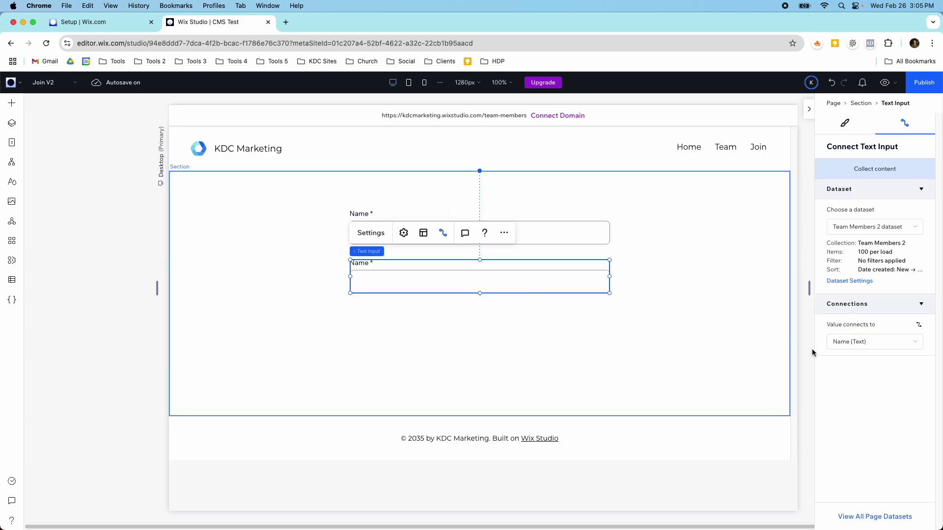
Link the copied input to Title (Text) and retitle it Title.
click(848, 343)
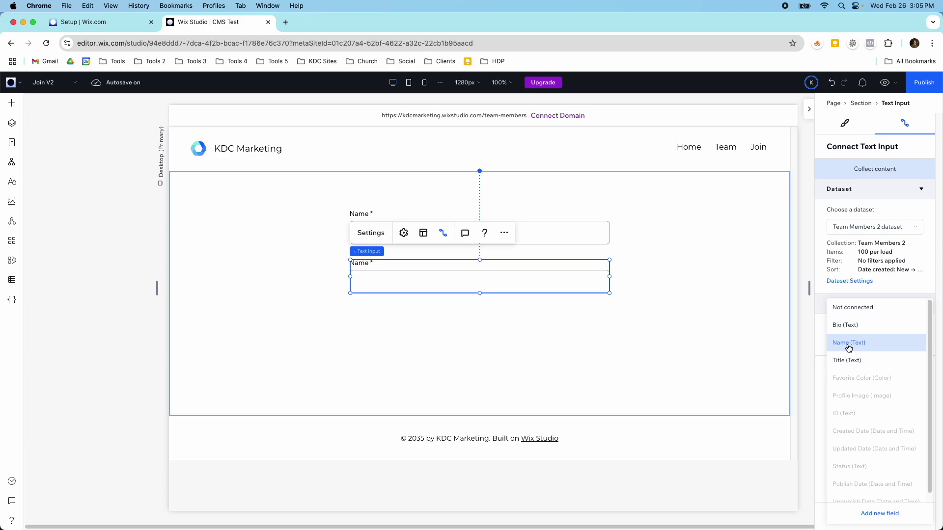
click(849, 363)
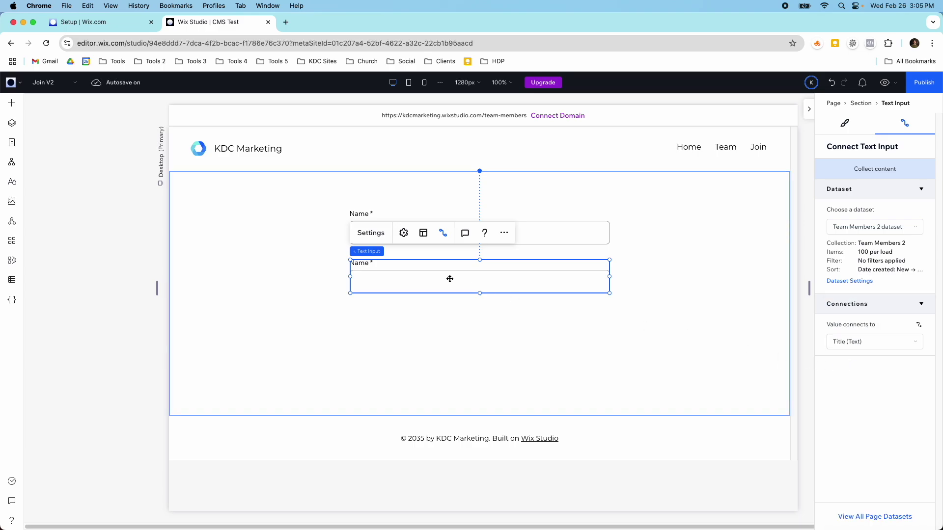
click(371, 233)
double_click(652, 280)
text(Title)
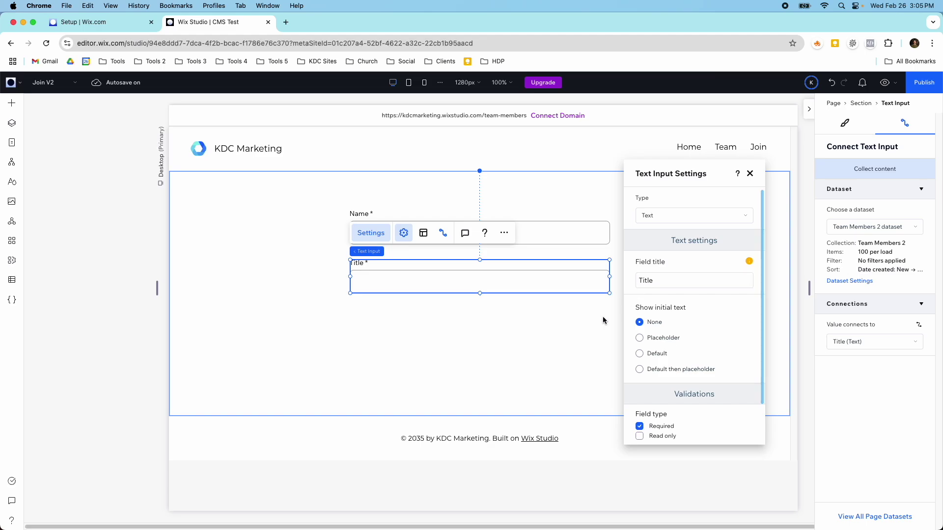
click(547, 292)
click(544, 290)
Copy the Title input below, retitle it Bio and link it to Bio (Text).
drag(508, 293, 503, 332)
click(376, 281)
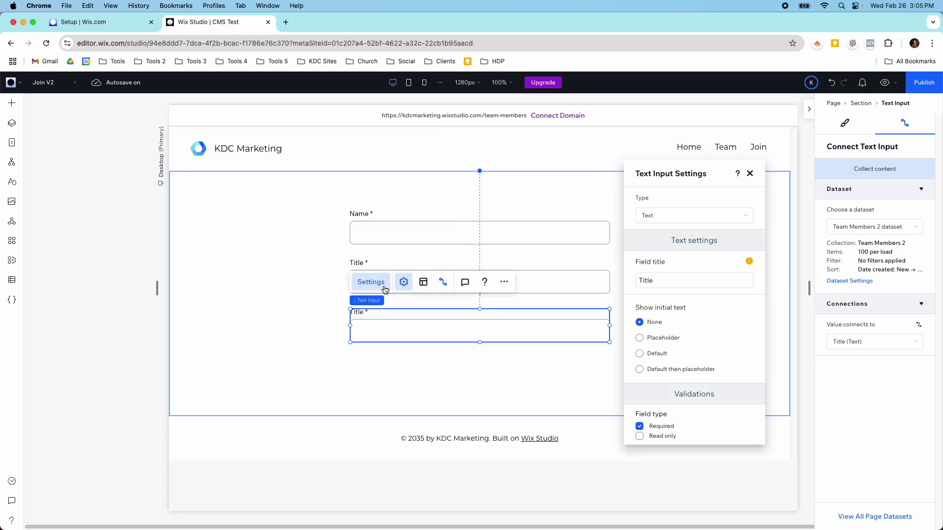
double_click(653, 281)
text(Bio)
click(895, 341)
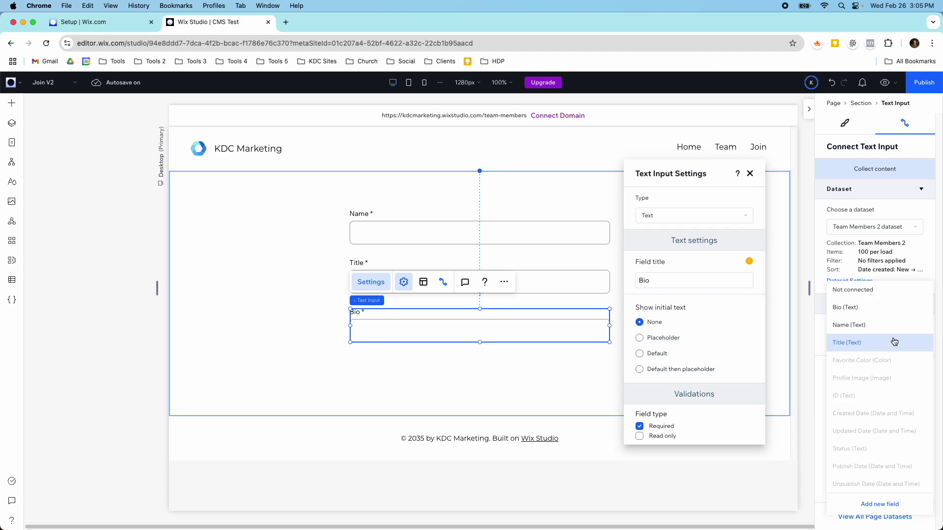
click(874, 308)
click(462, 373)
Nudge the Bio, Title and Name inputs up evenly and make the form section taller.
drag(437, 338, 437, 329)
drag(534, 275, 532, 270)
drag(568, 239, 568, 233)
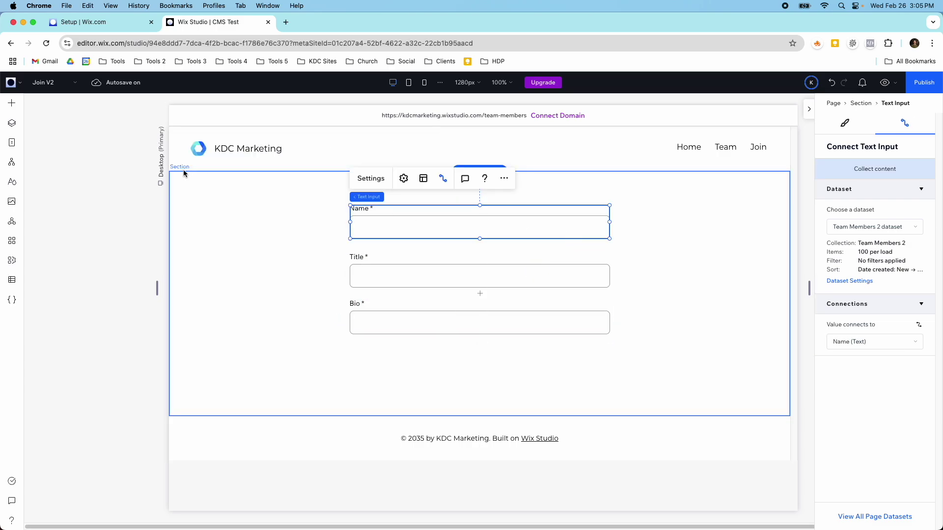
click(226, 403)
drag(236, 416, 236, 467)
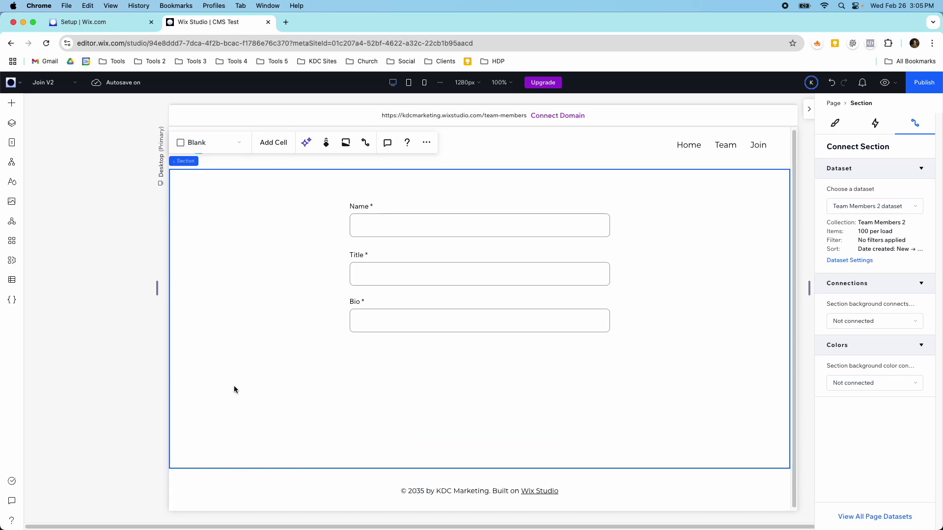
Add an Upload Photo button under Bio, widen it to match the inputs, and connect it to Profile Image (Image).
click(13, 105)
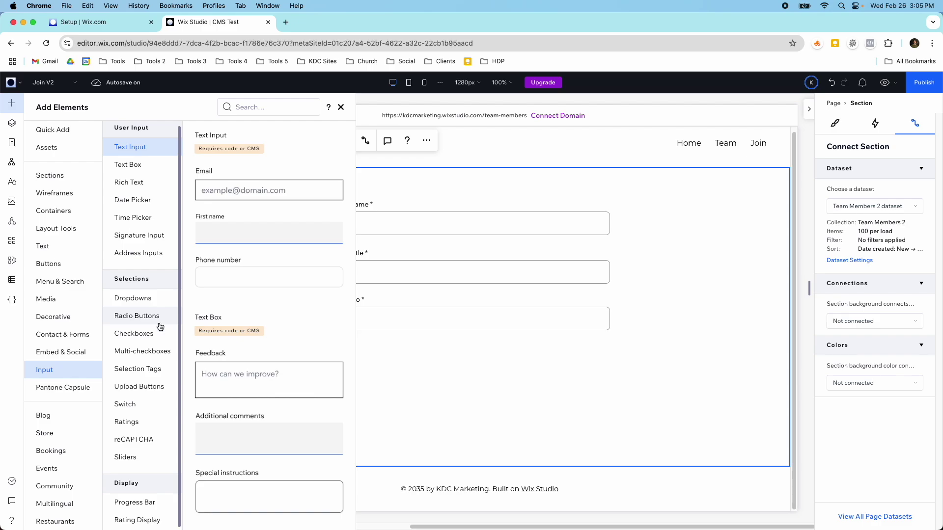
click(156, 388)
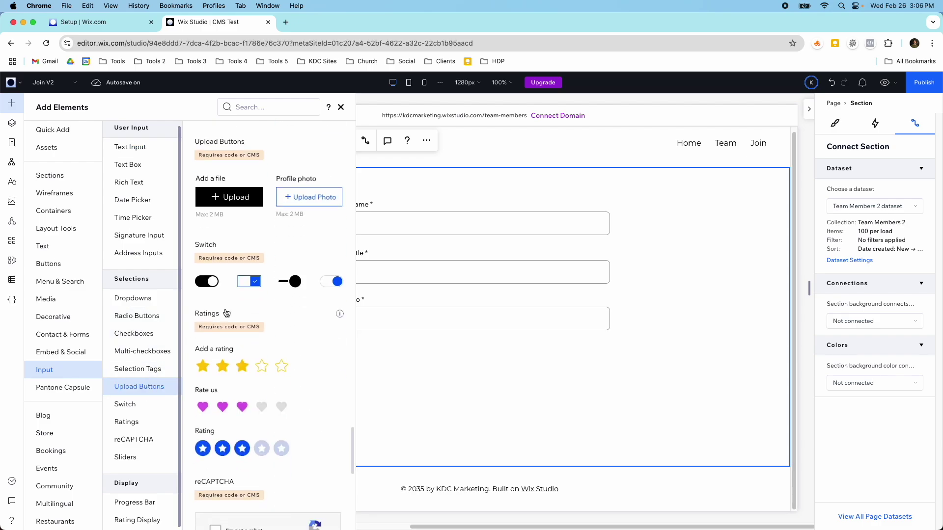
drag(295, 202, 375, 370)
drag(438, 376, 610, 378)
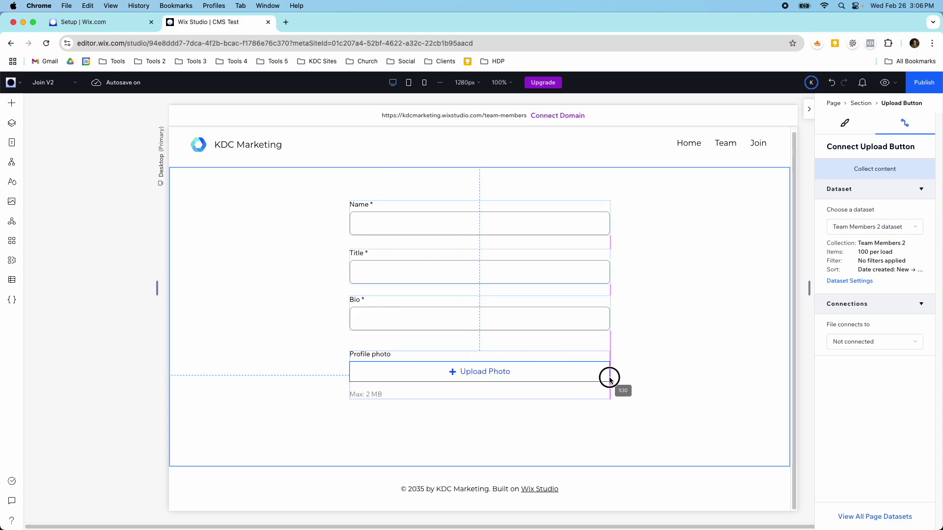
click(874, 344)
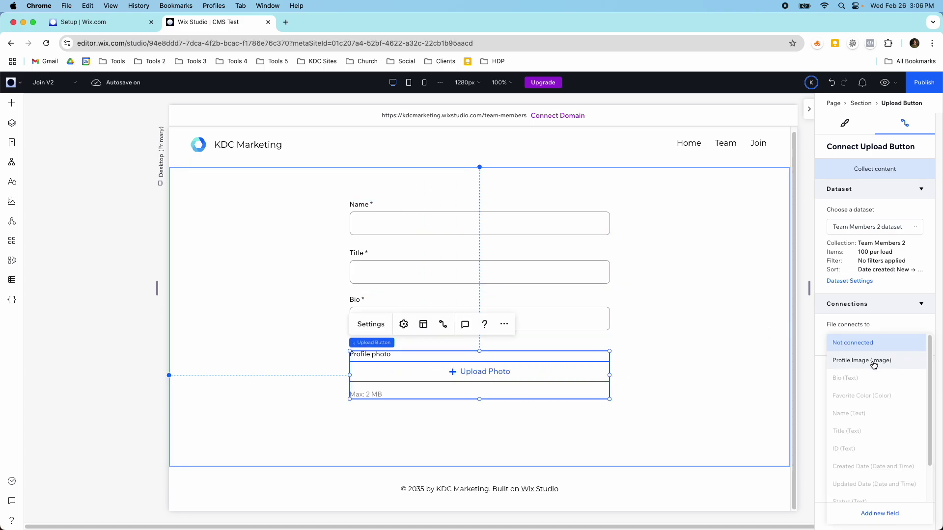
click(873, 362)
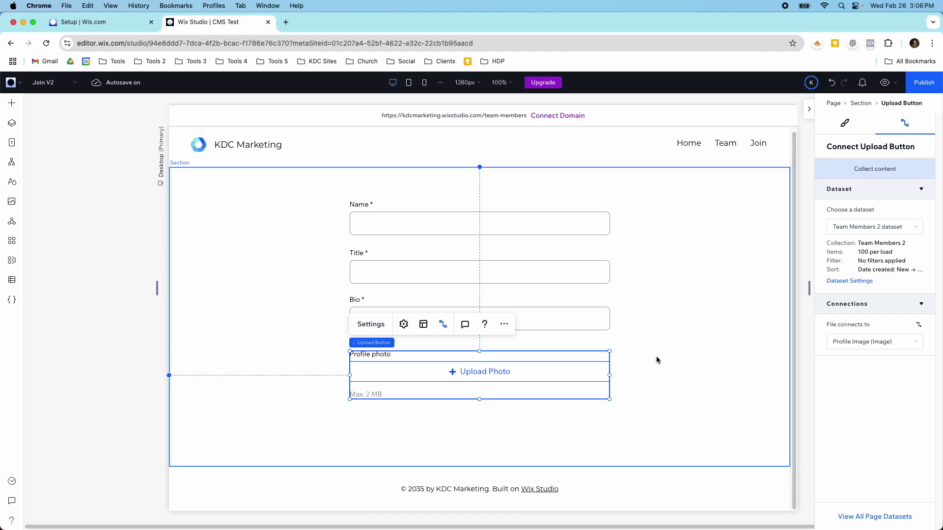
click(368, 326)
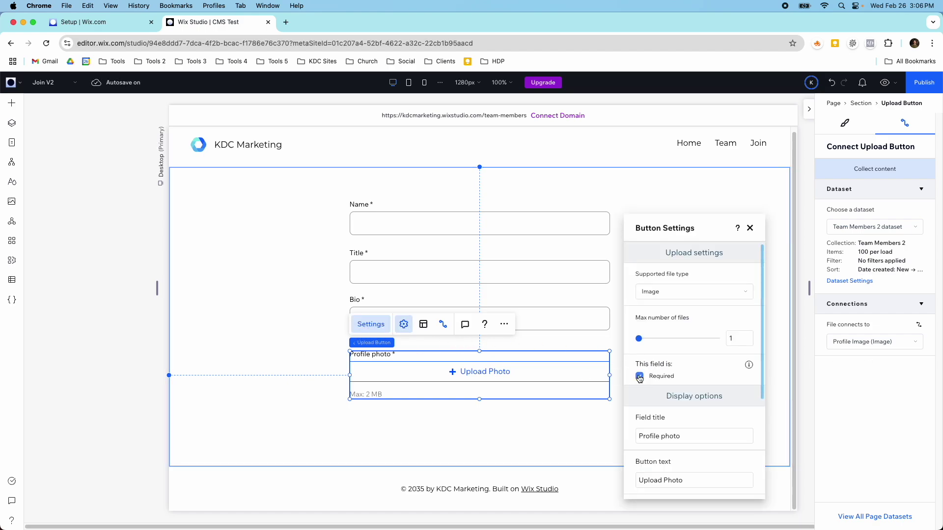
Edit the upload button's top-left corner radius in its design settings.
click(576, 345)
click(549, 364)
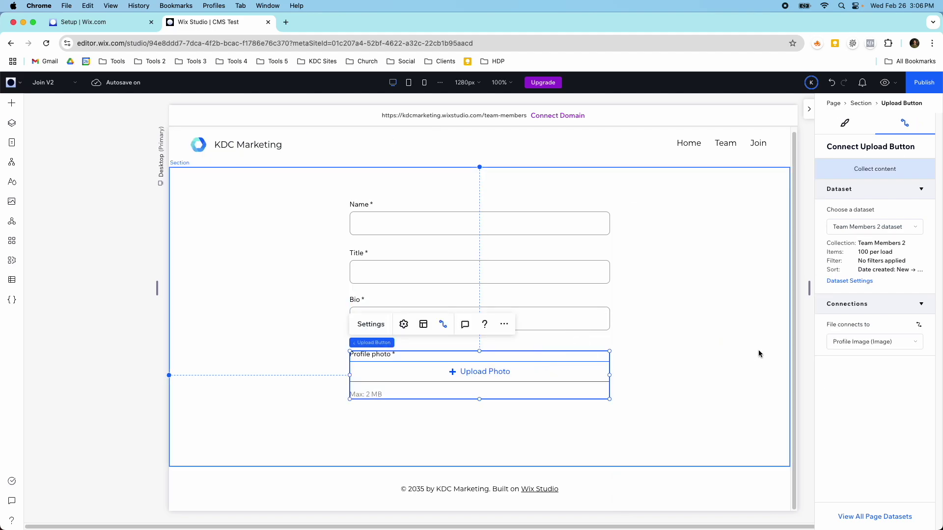
click(840, 127)
click(633, 386)
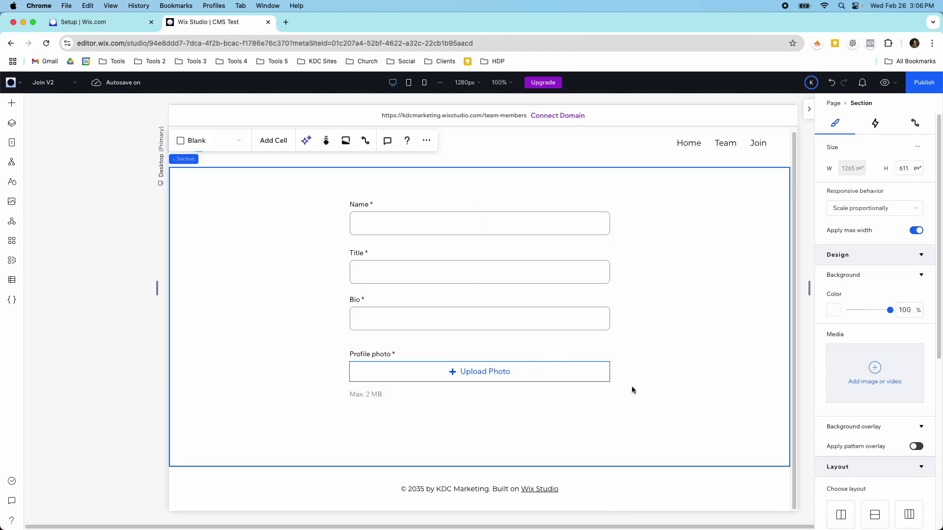
click(585, 370)
scroll(852, 391, down, 1)
click(852, 388)
click(838, 418)
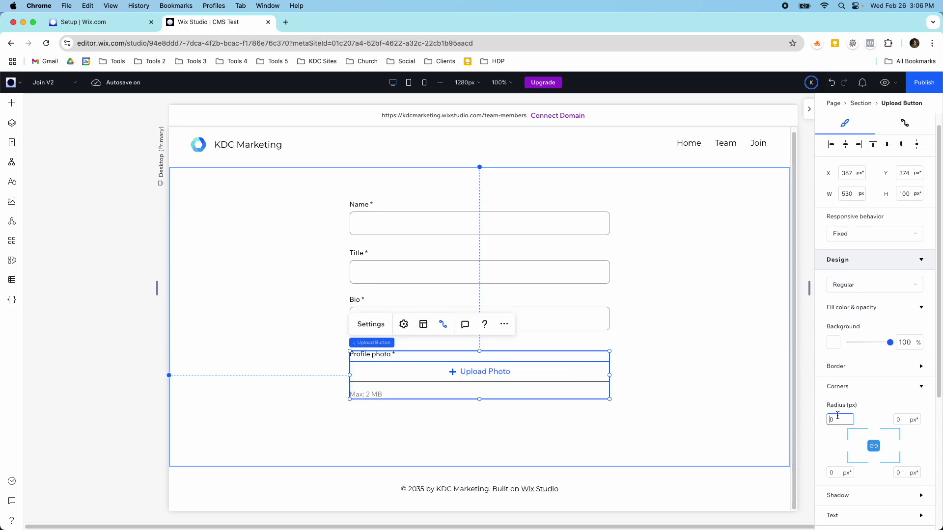
key(Return)
Set the upload button's border colour to light grey theme Color 3 (#C2C2C2).
click(672, 398)
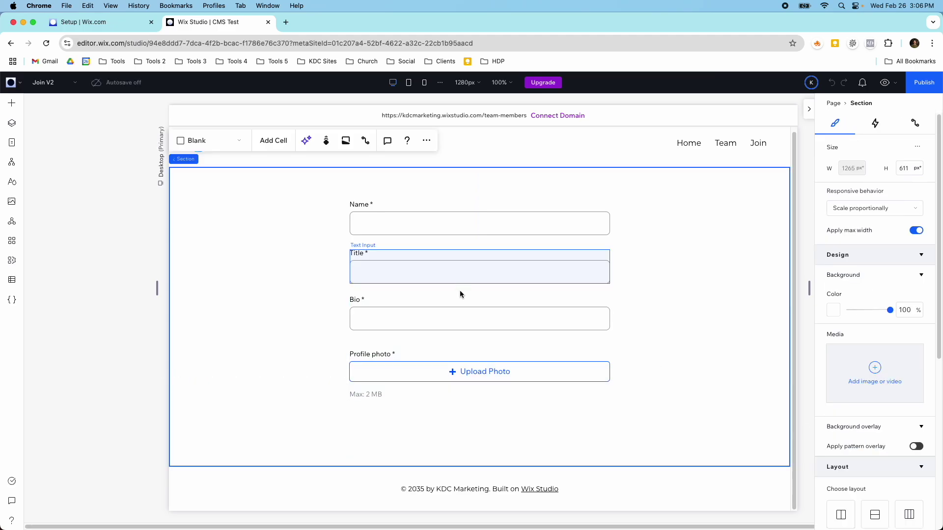
click(444, 366)
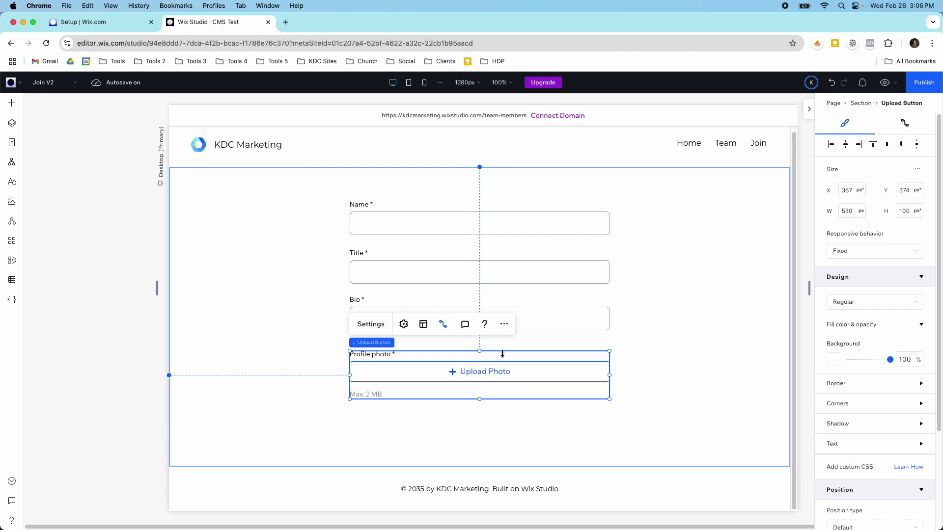
click(878, 382)
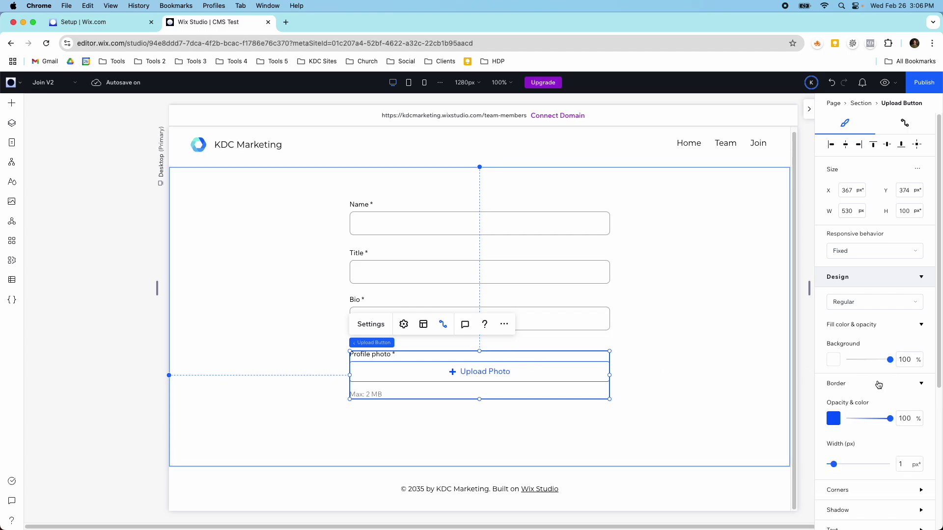
click(836, 415)
click(914, 426)
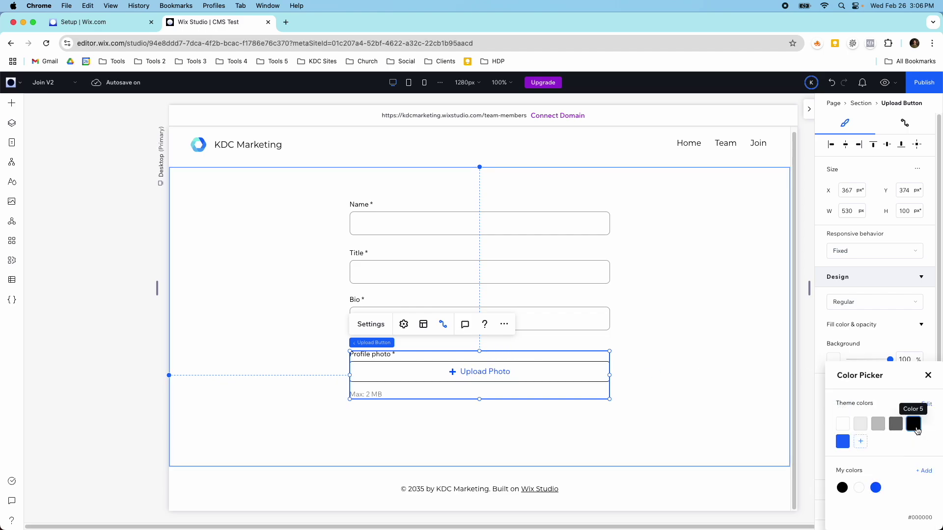
click(896, 426)
click(877, 427)
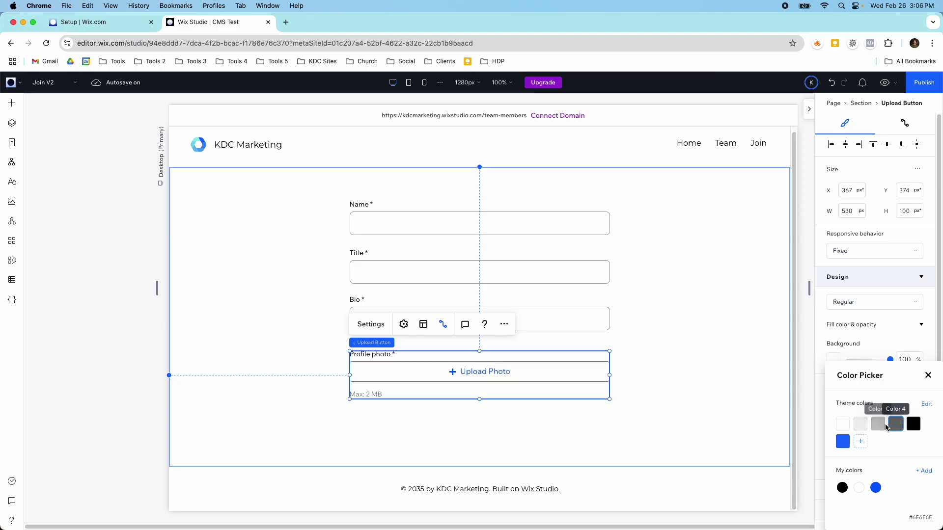
click(714, 381)
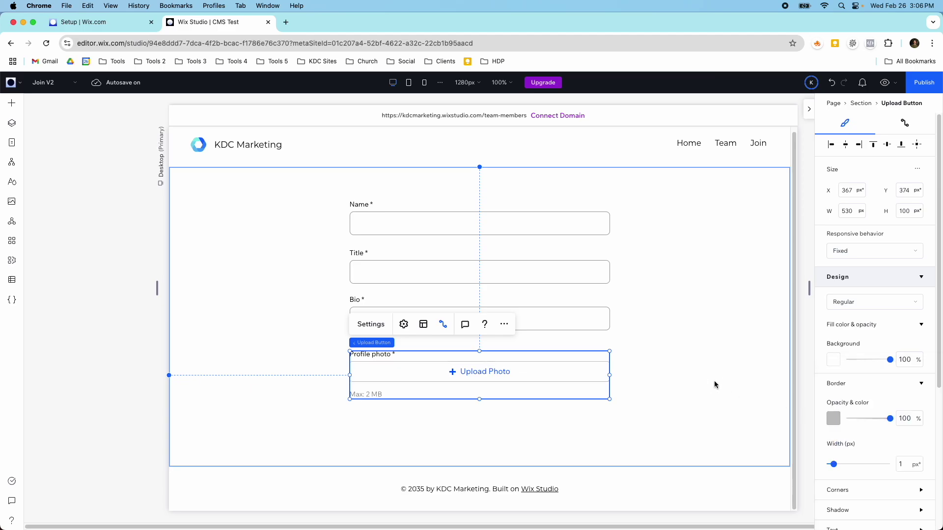
click(673, 381)
click(593, 369)
Compare against the Bio field's border colour, then nudge the upload button up to Y 370.
click(580, 313)
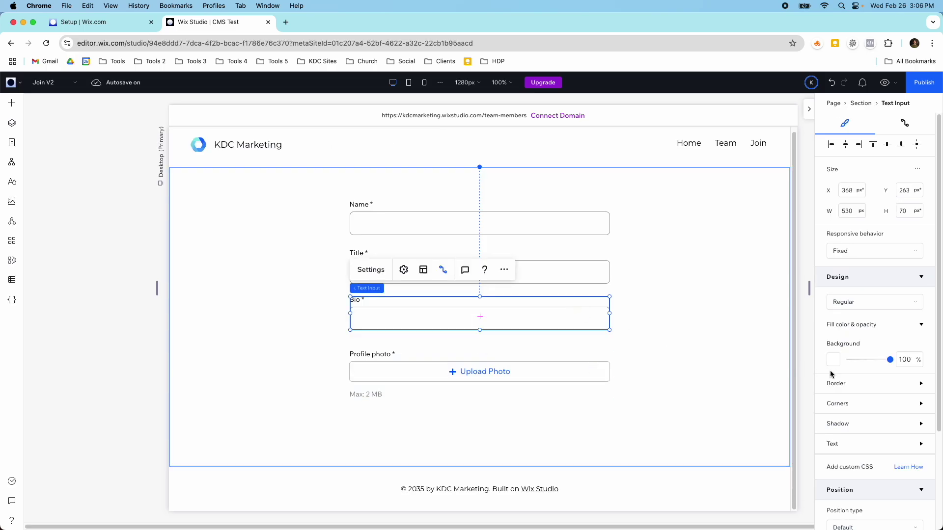
click(842, 383)
click(836, 415)
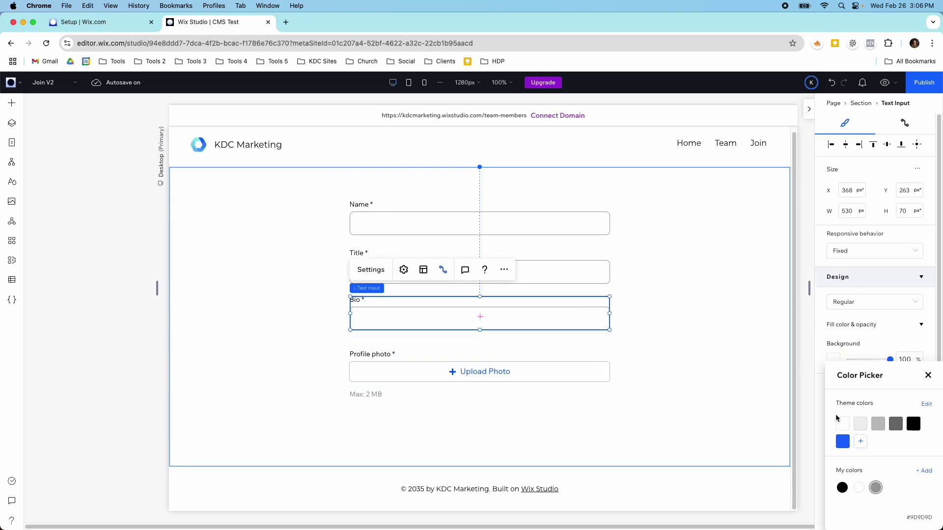
click(527, 364)
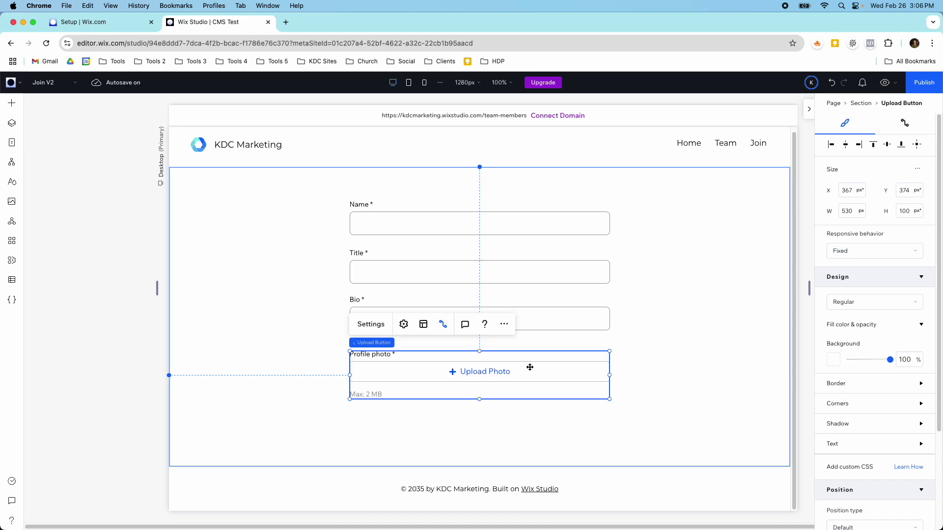
click(845, 384)
click(833, 418)
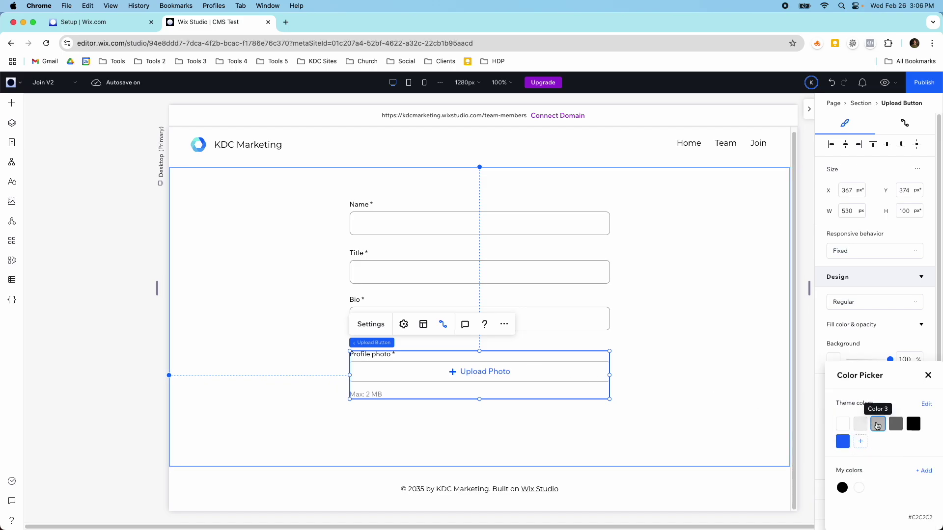
click(593, 391)
click(655, 390)
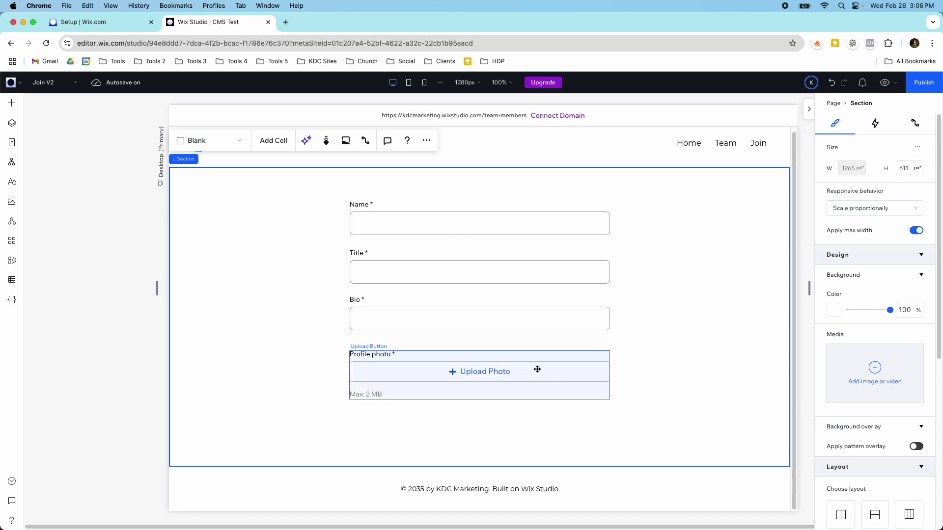
drag(536, 374, 534, 371)
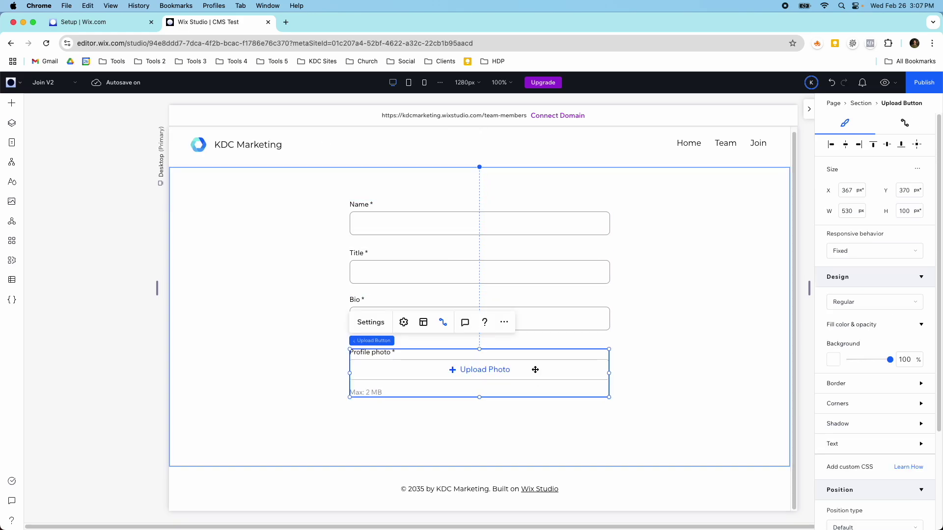
Place a Quick Add button below the photo upload field and stretch it to 530 px wide.
click(17, 105)
click(48, 129)
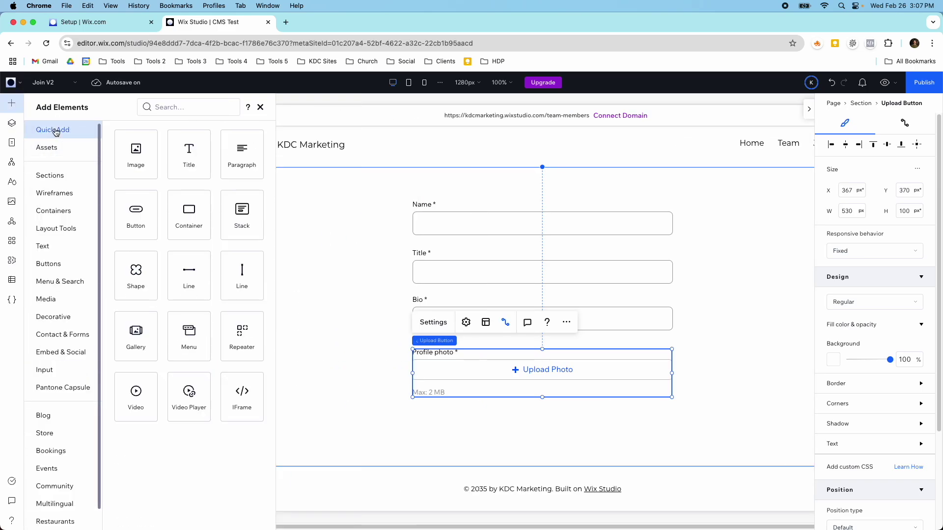
drag(107, 205, 609, 421)
drag(428, 419, 350, 418)
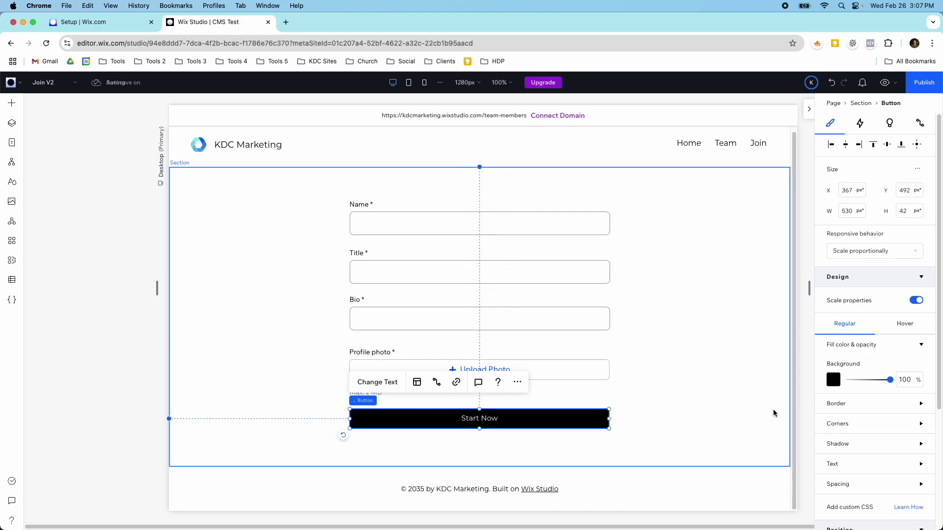
Give the button 50 px rounded corners and a blue background, and label it Submit.
click(850, 423)
click(837, 454)
text(500)
key(Return)
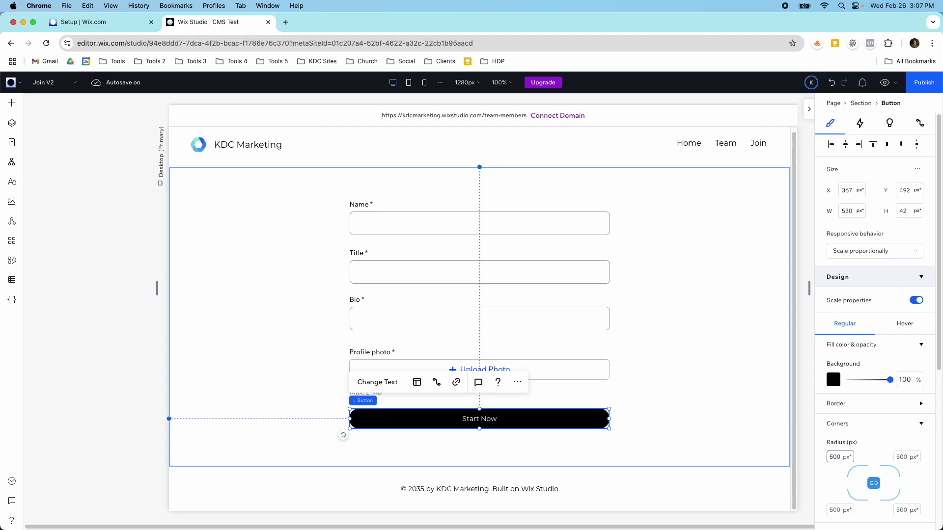
drag(830, 458, 836, 457)
key(Return)
click(833, 381)
click(841, 439)
click(491, 414)
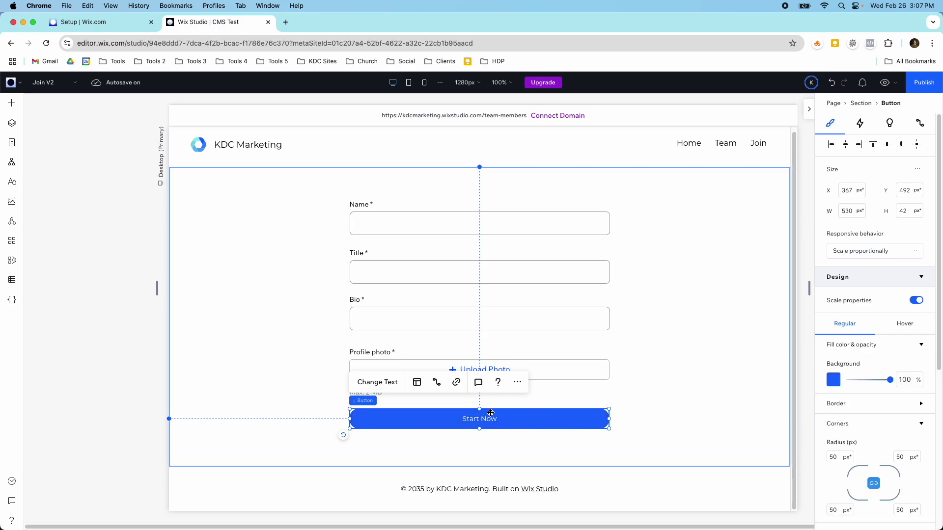
click(375, 382)
text(Submit)
Label the button Submit, set its click action to submit to Team Members 2, and centre it under the form.
click(638, 301)
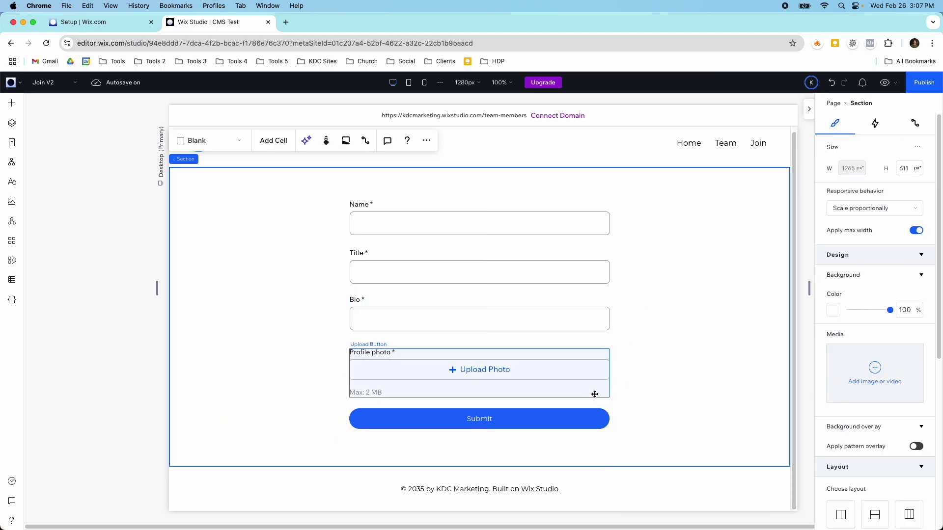
click(596, 416)
click(437, 382)
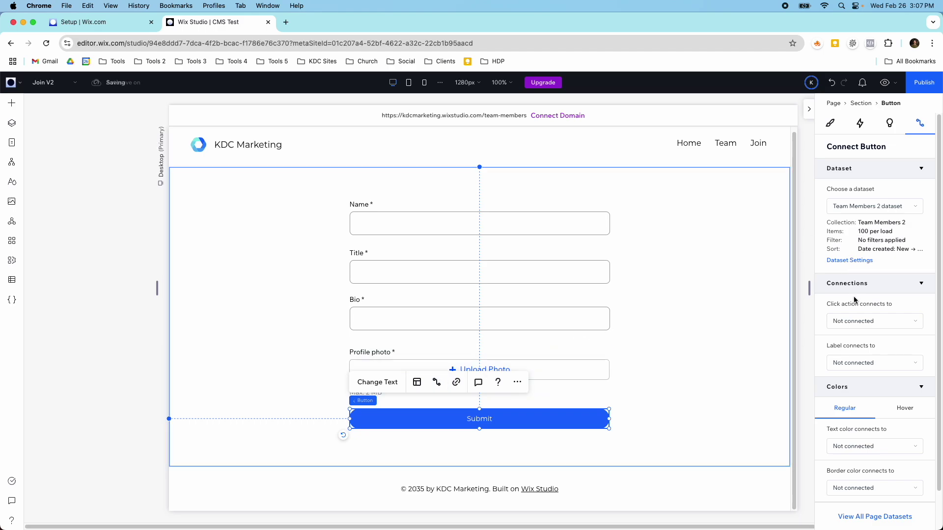
click(856, 319)
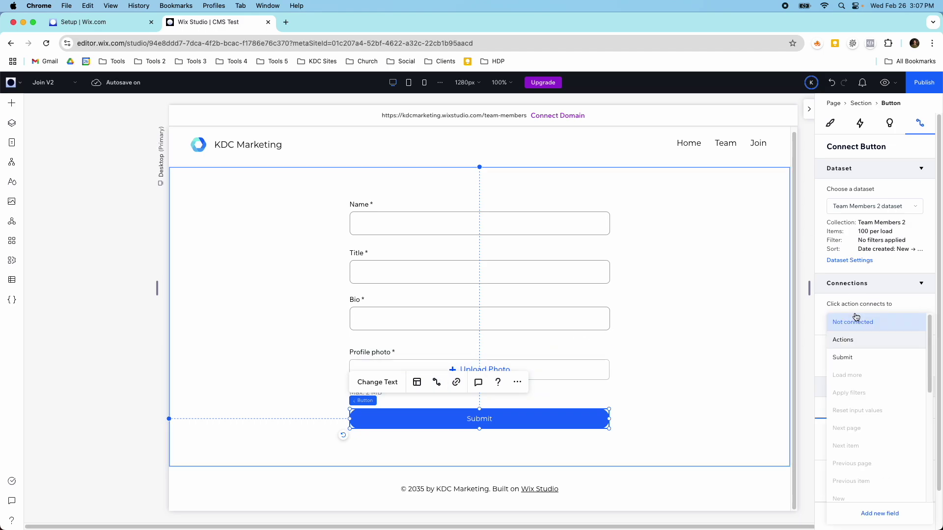
click(852, 357)
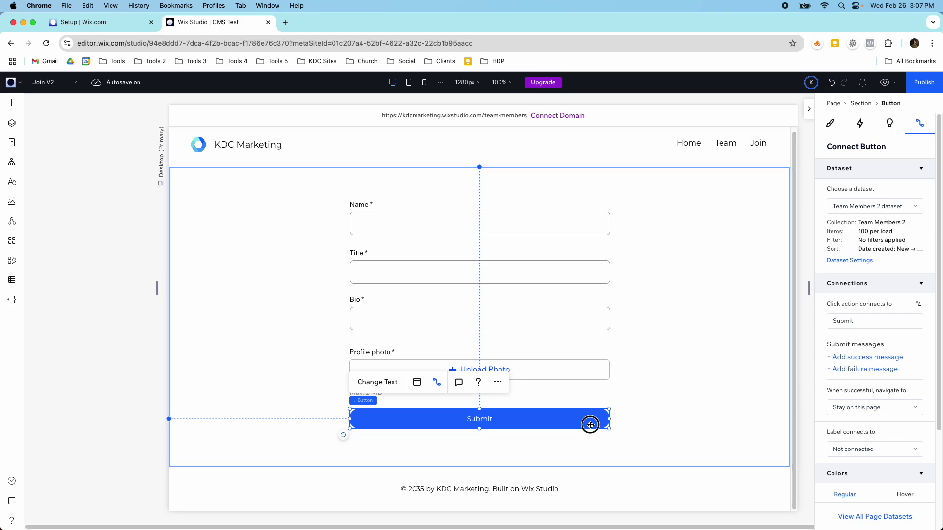
drag(590, 425, 589, 420)
Add a centre-aligned 'Join Now!' title and position it centred above the Name field.
click(12, 103)
drag(186, 151, 293, 201)
double_click(288, 188)
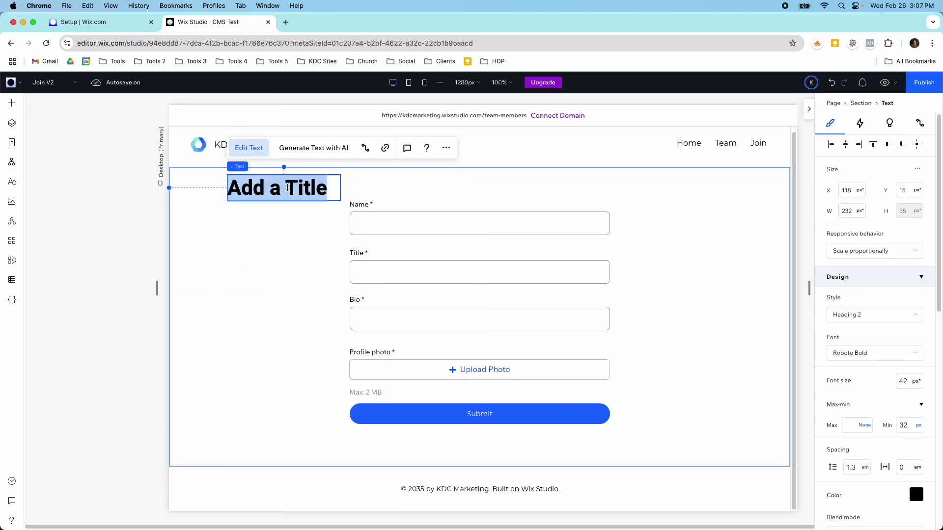
text(Join Now!)
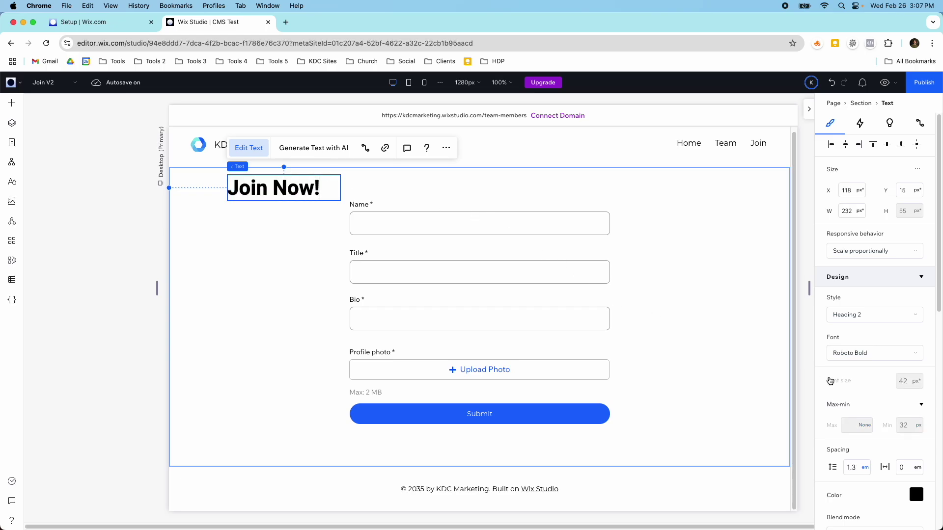
scroll(874, 343, down, 4)
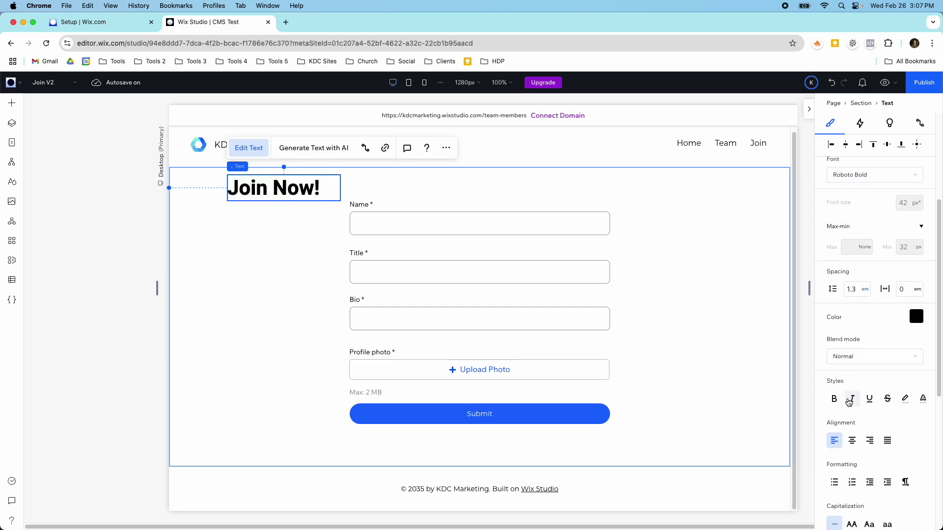
click(852, 441)
click(358, 186)
drag(302, 183, 485, 179)
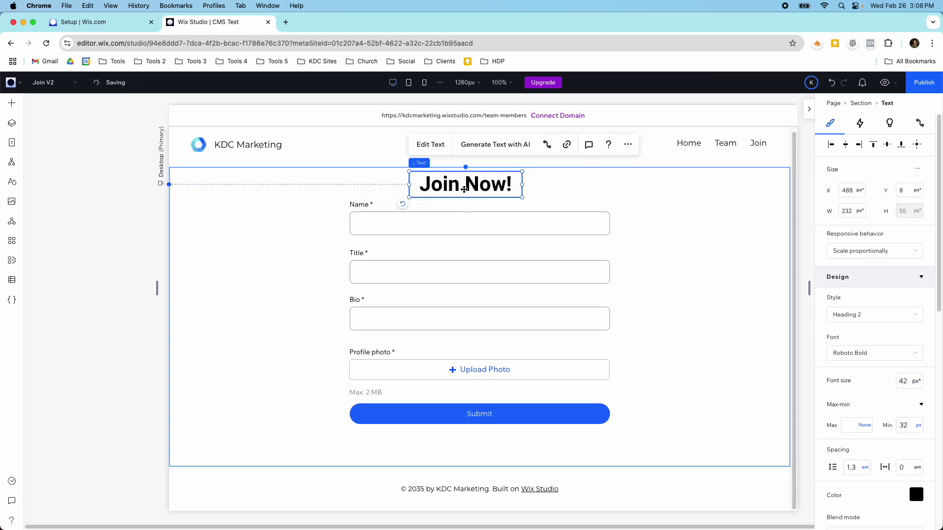
shift+click(463, 225)
Group the heading, Name, Title, Bio, photo upload and Submit elements into a vertical stack.
shift+click(461, 274)
shift+click(458, 318)
shift+click(452, 358)
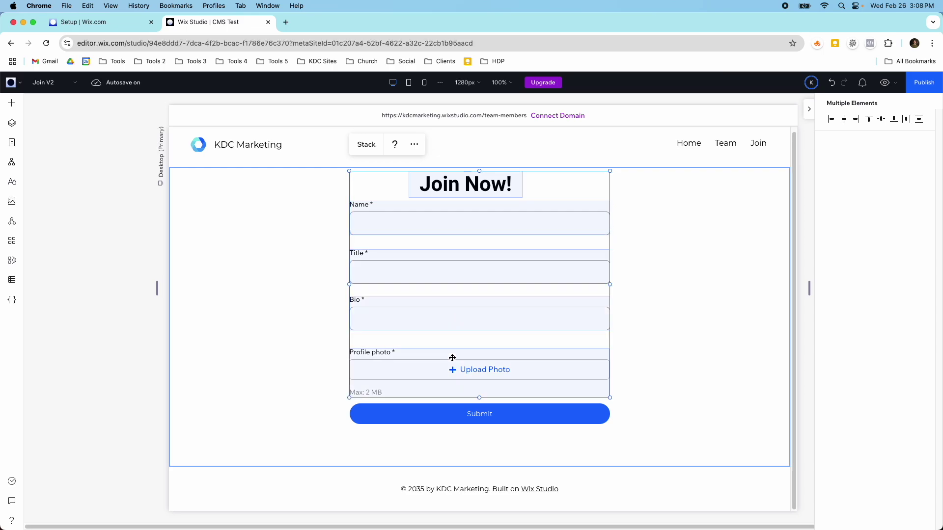
shift+click(447, 419)
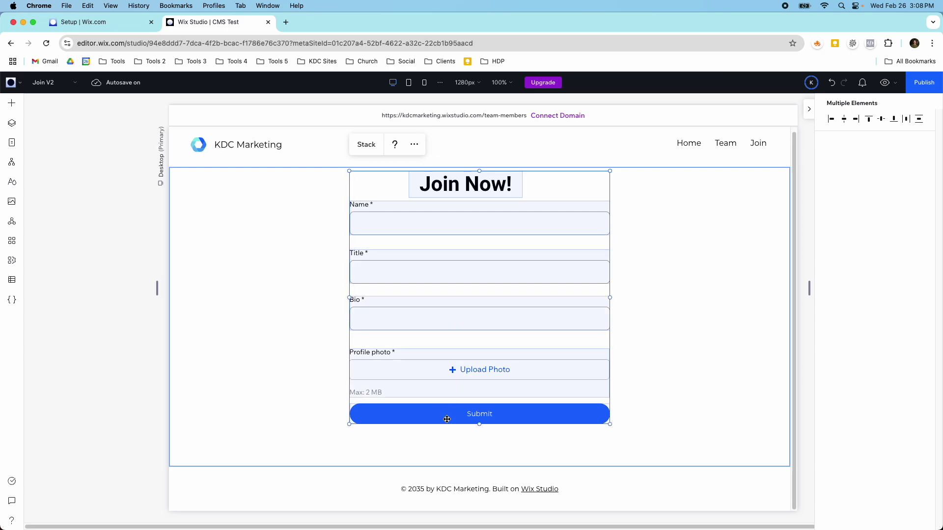
click(367, 151)
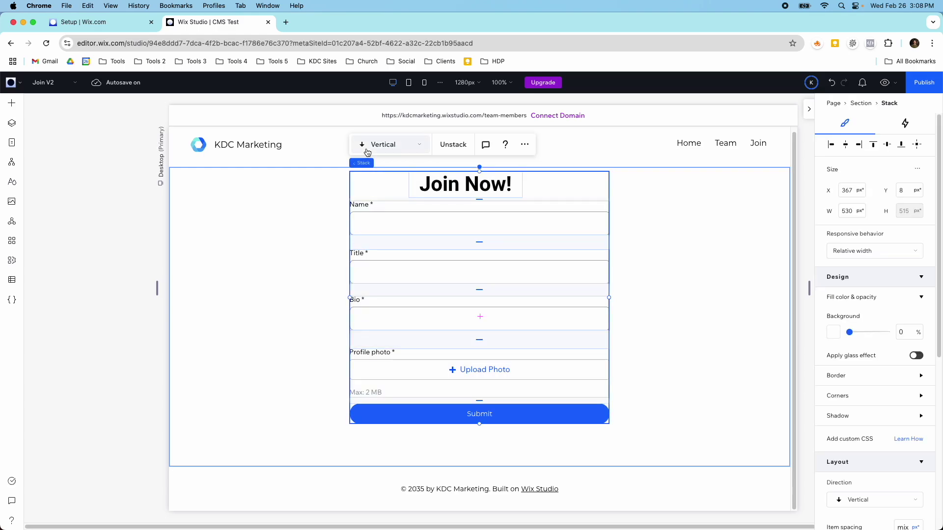
drag(360, 183, 361, 203)
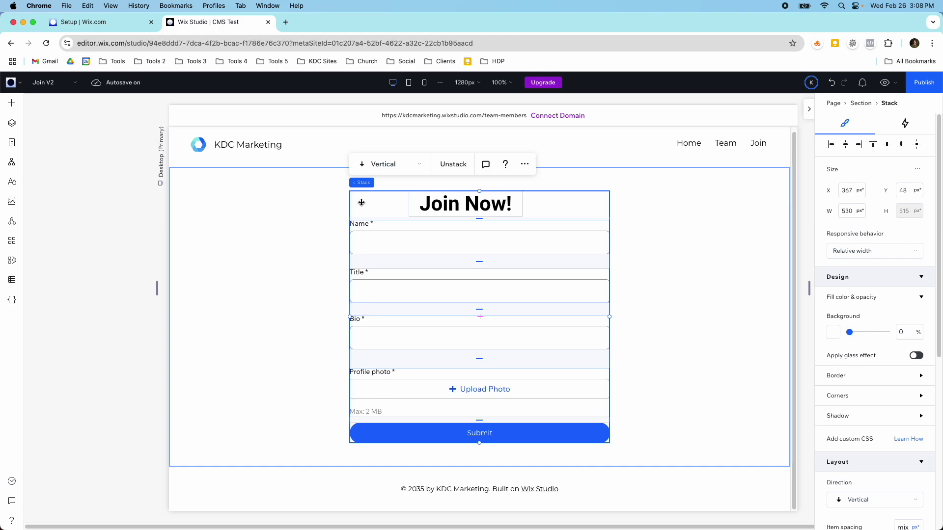
Set the stack's item spacing to 20 px.
scroll(887, 326, down, 5)
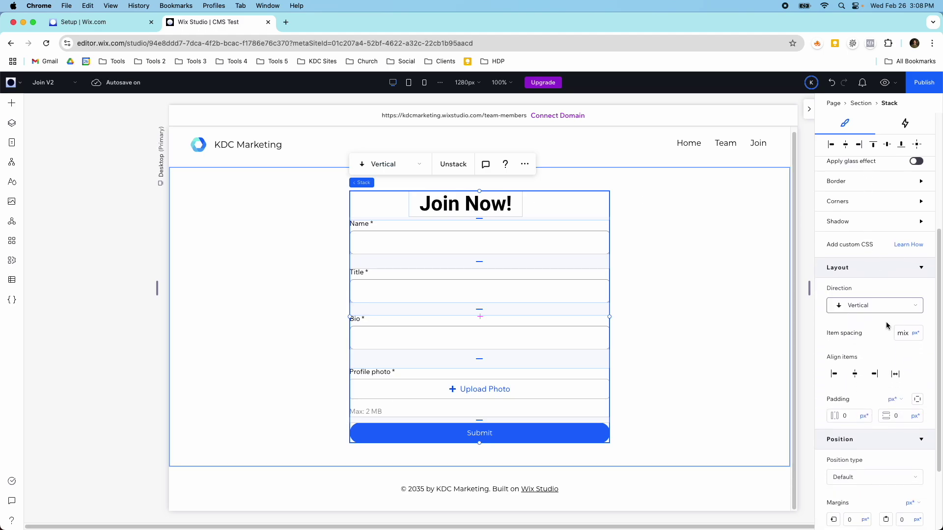
click(902, 330)
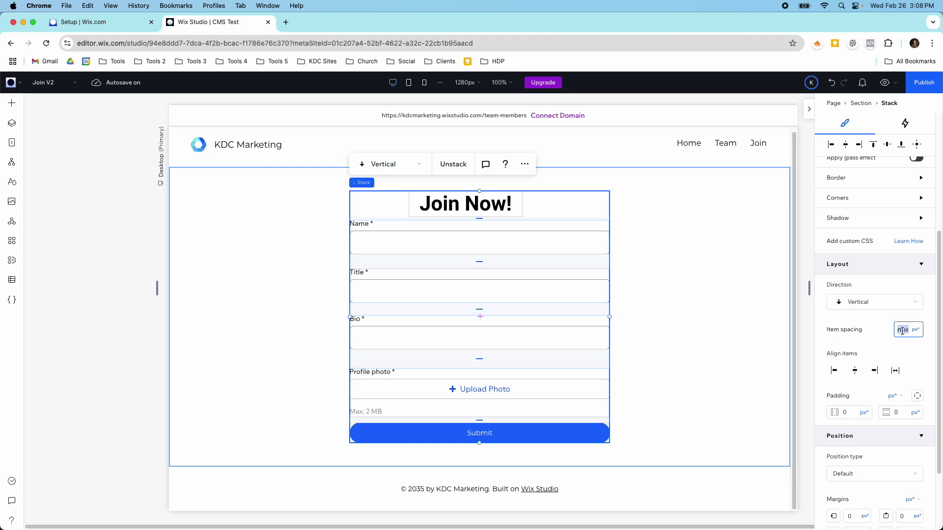
click(916, 331)
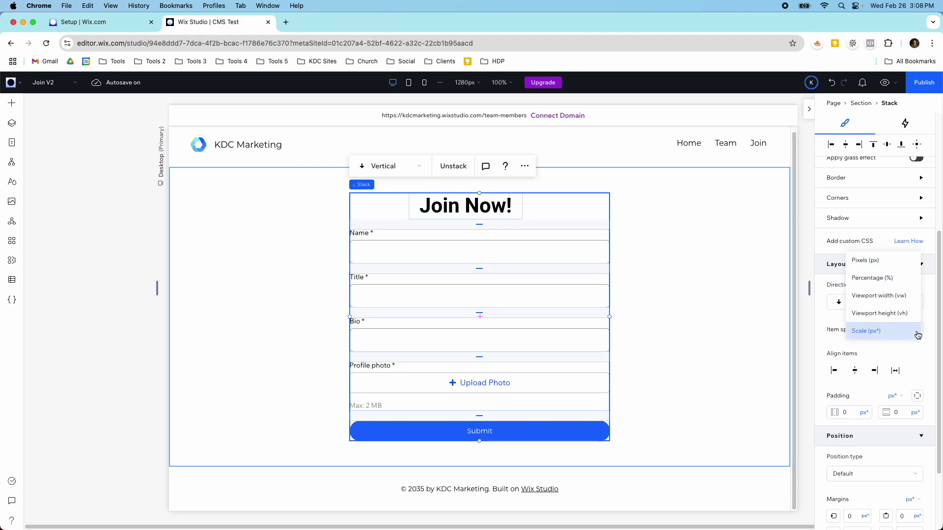
click(868, 260)
click(903, 331)
text(20)
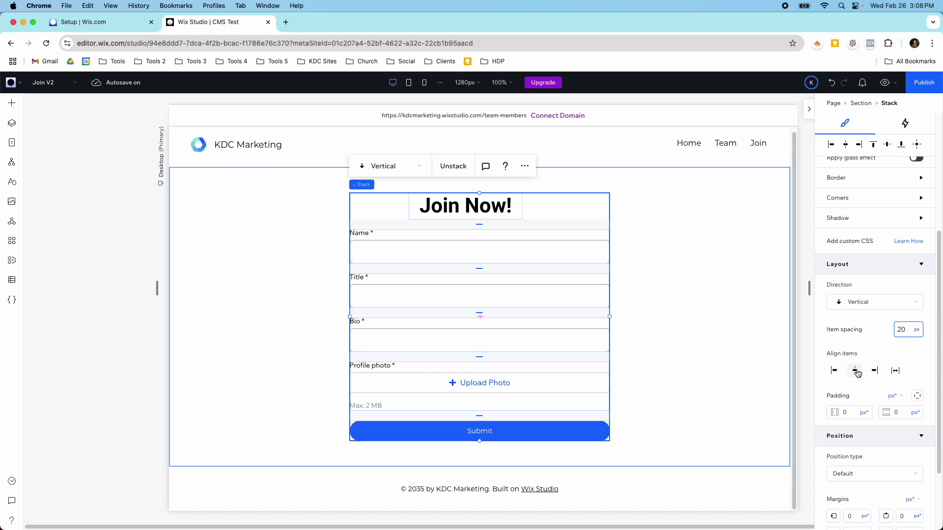
Widen the form stack to the right and centre its items horizontally.
click(854, 370)
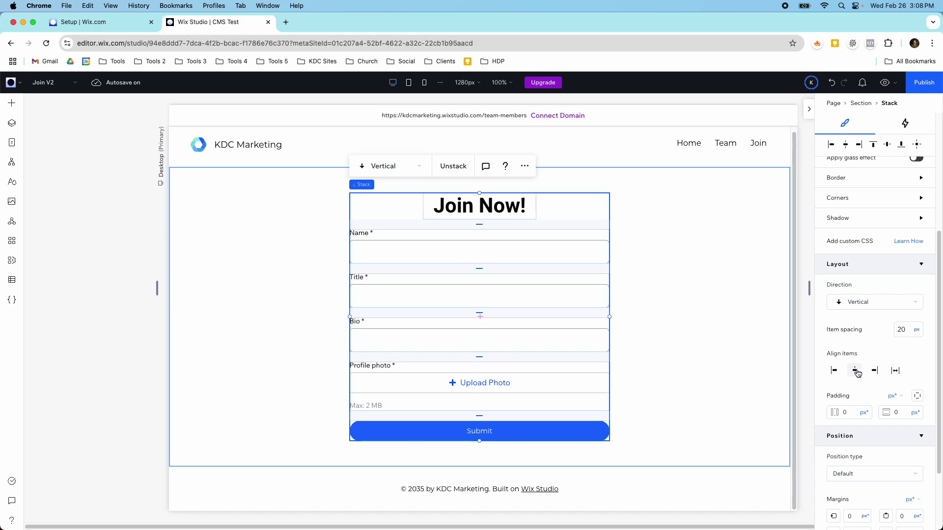
click(893, 371)
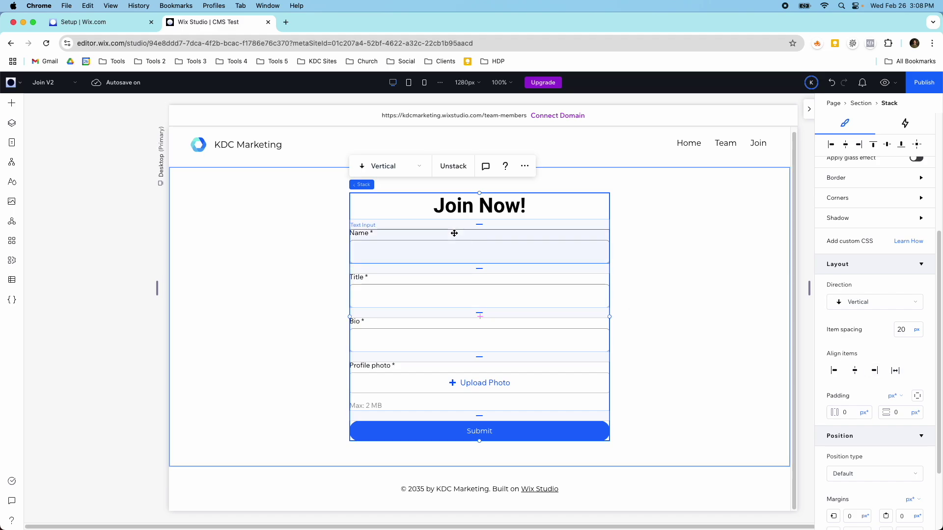
drag(611, 318, 647, 321)
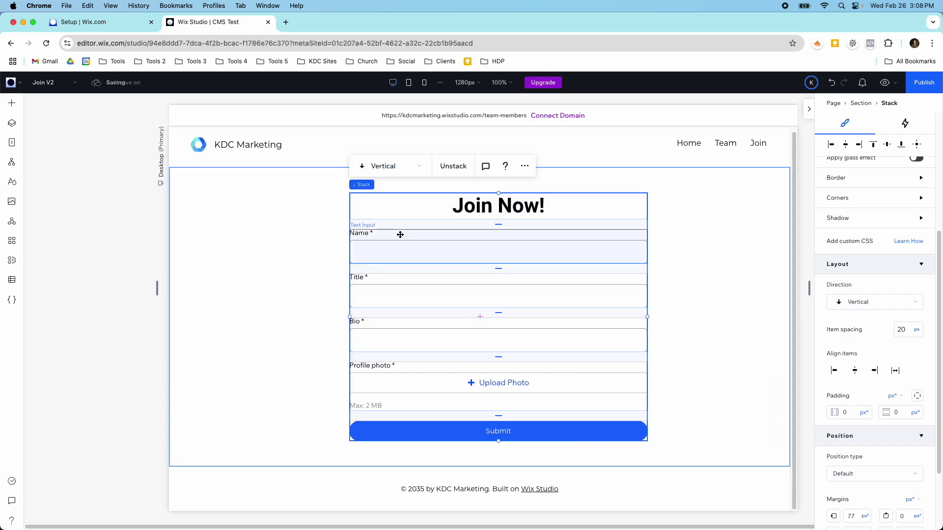
click(854, 375)
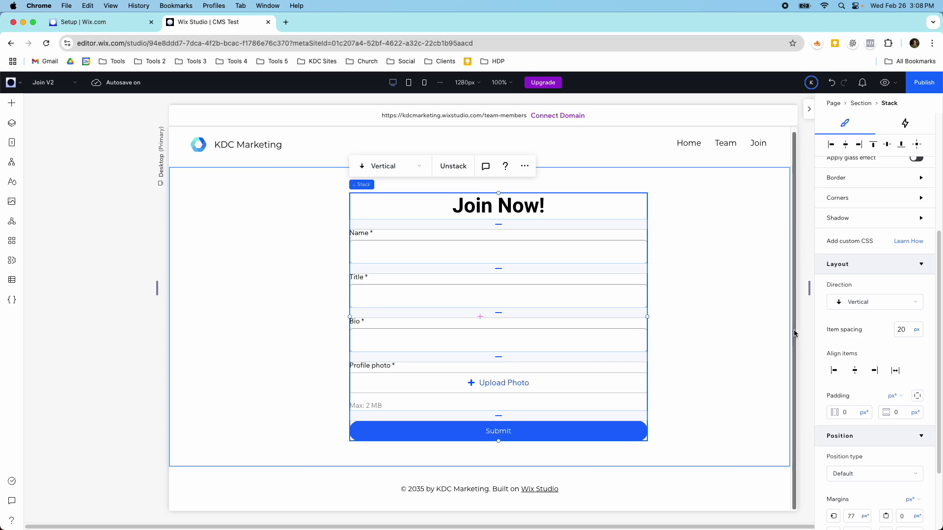
click(748, 323)
click(555, 236)
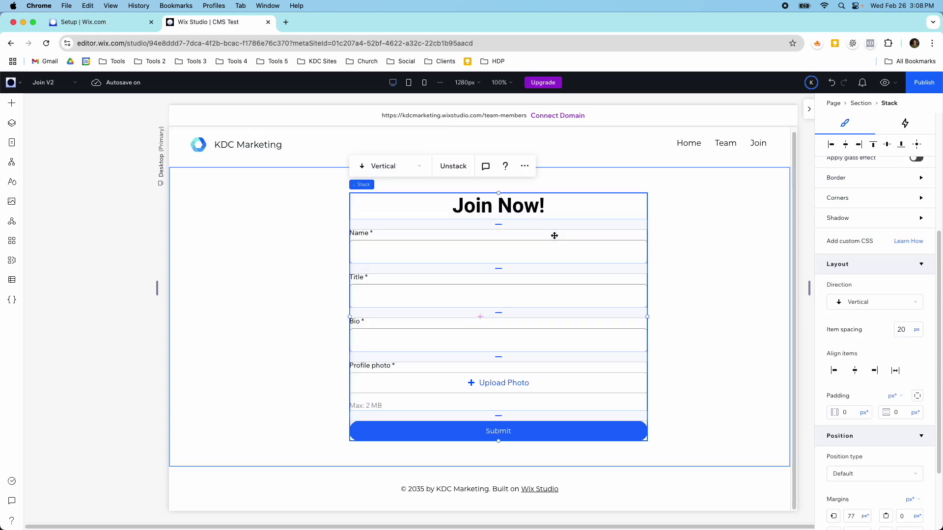
Give the form's section 6% horizontal and vertical padding instead of 76 px.
click(686, 240)
scroll(910, 433, down, 3)
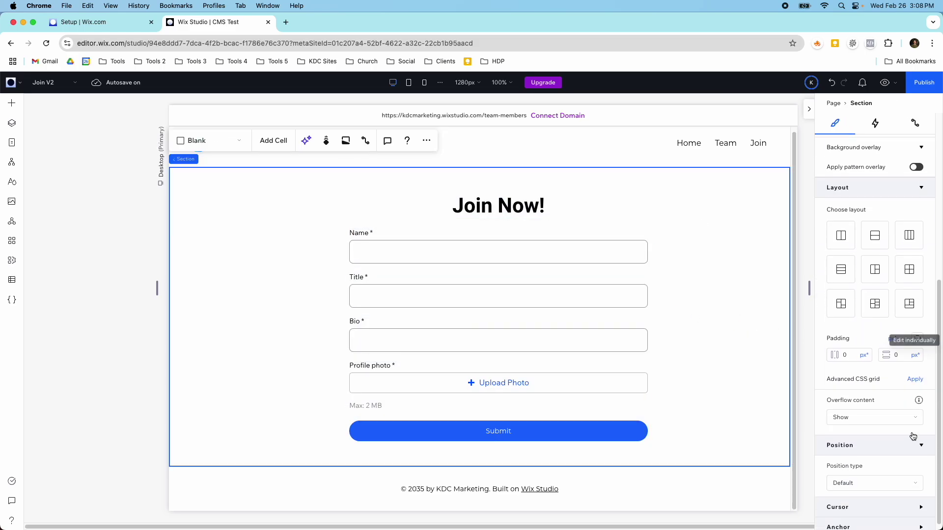
click(898, 332)
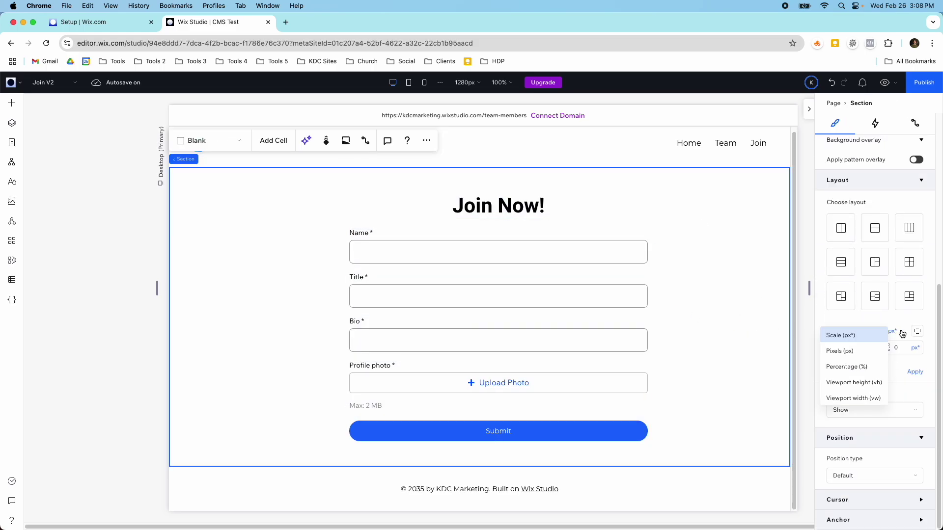
click(864, 367)
click(860, 347)
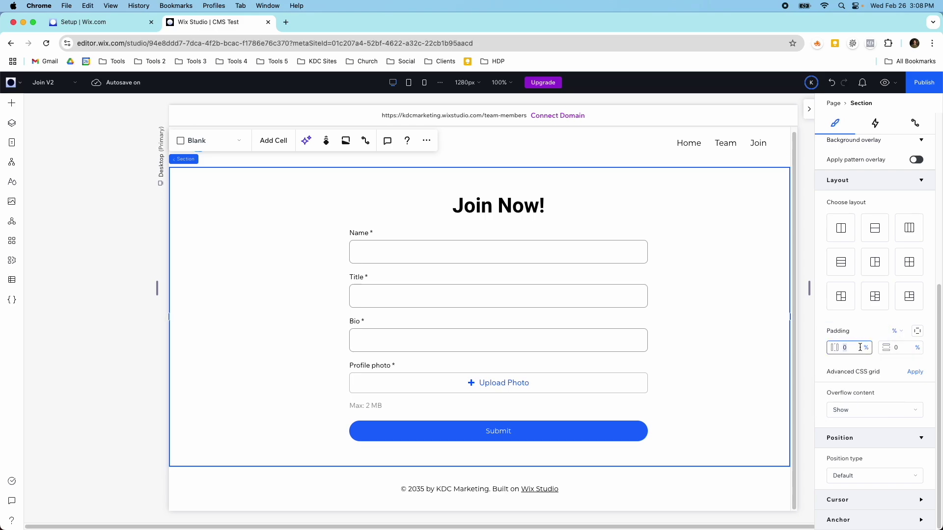
key(Tab)
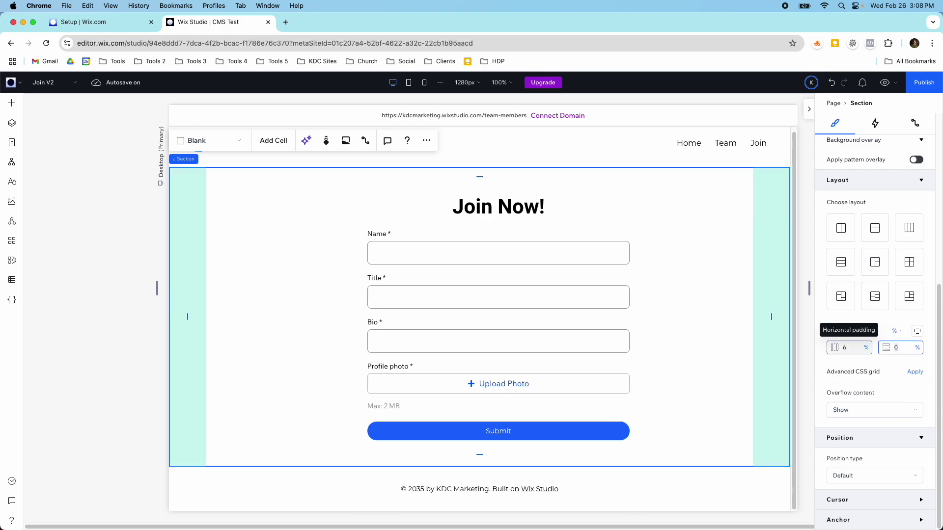
key(Return)
Centre the form stack in the section and shorten the section to end just below Submit.
click(526, 322)
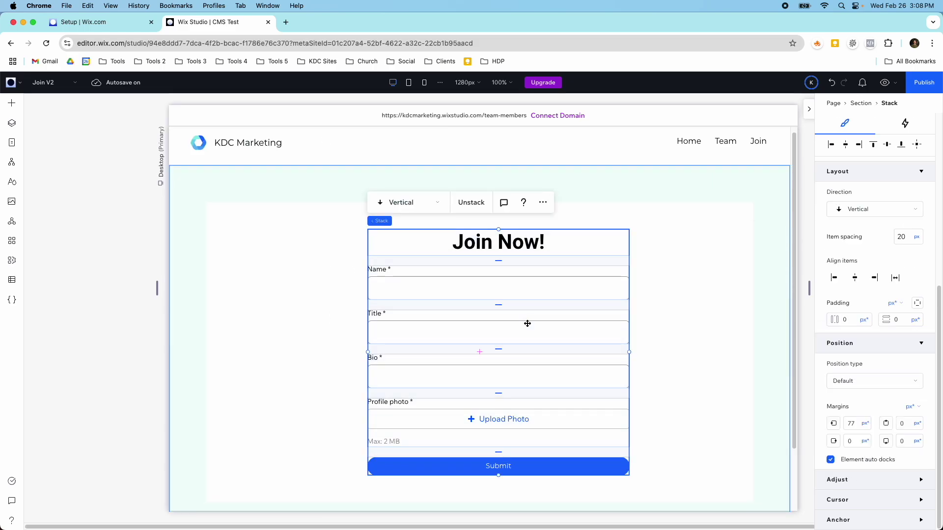
click(917, 146)
scroll(656, 259, down, 1)
click(657, 260)
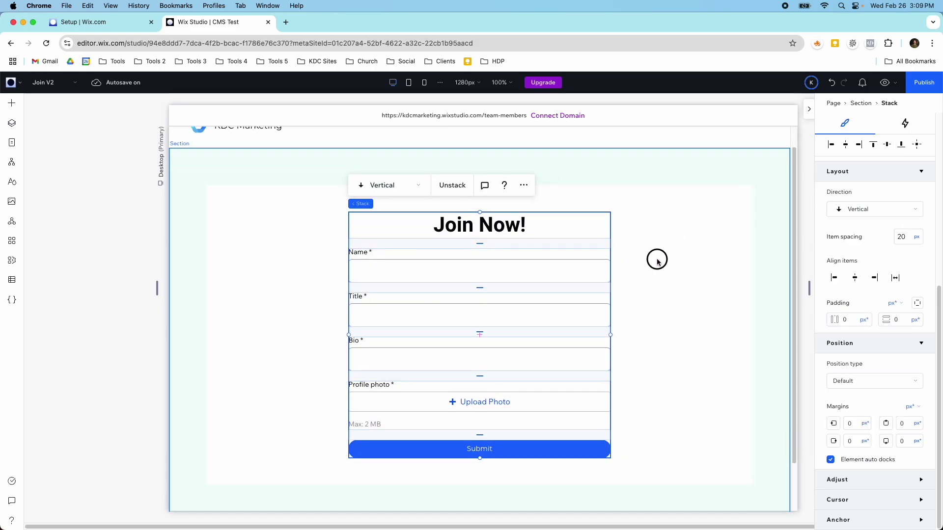
scroll(657, 259, down, 2)
drag(642, 464, 626, 375)
click(265, 275)
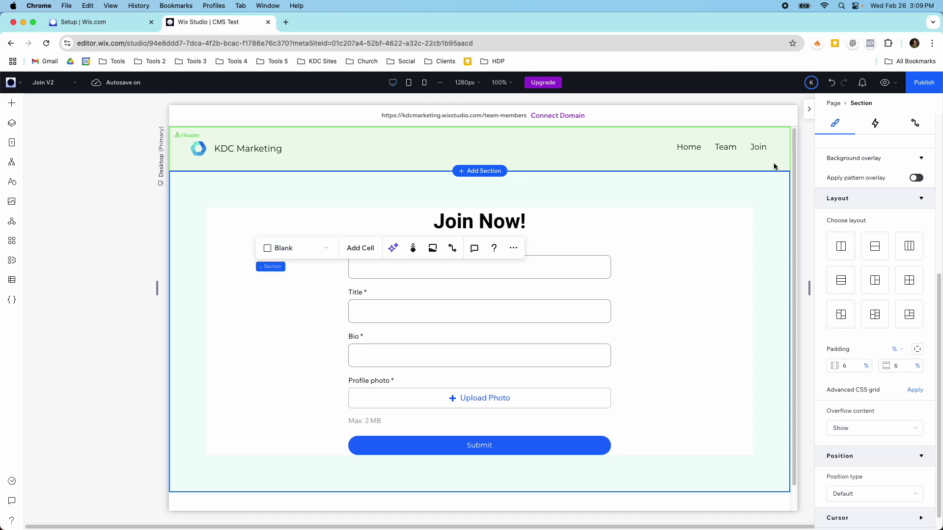
Add a success message and a failure message to the Submit button's data connection.
click(655, 408)
click(603, 445)
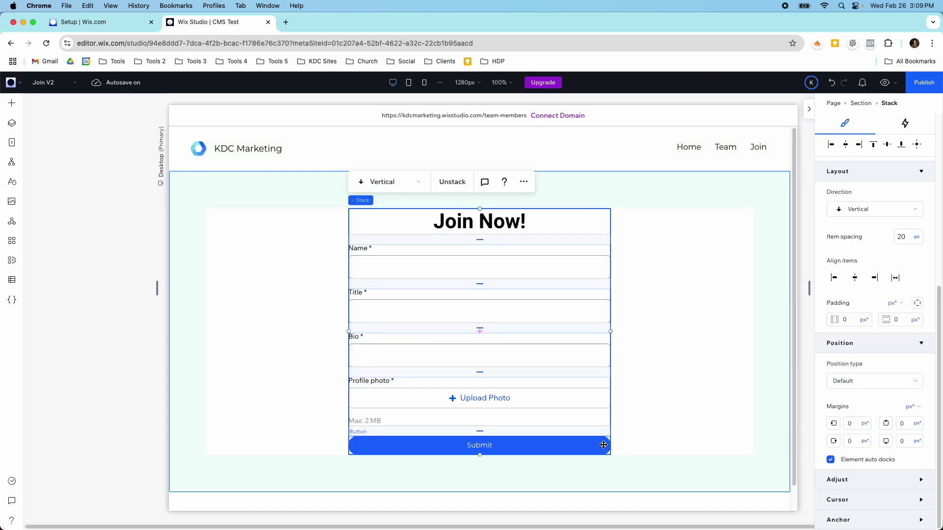
click(604, 445)
click(474, 409)
click(835, 357)
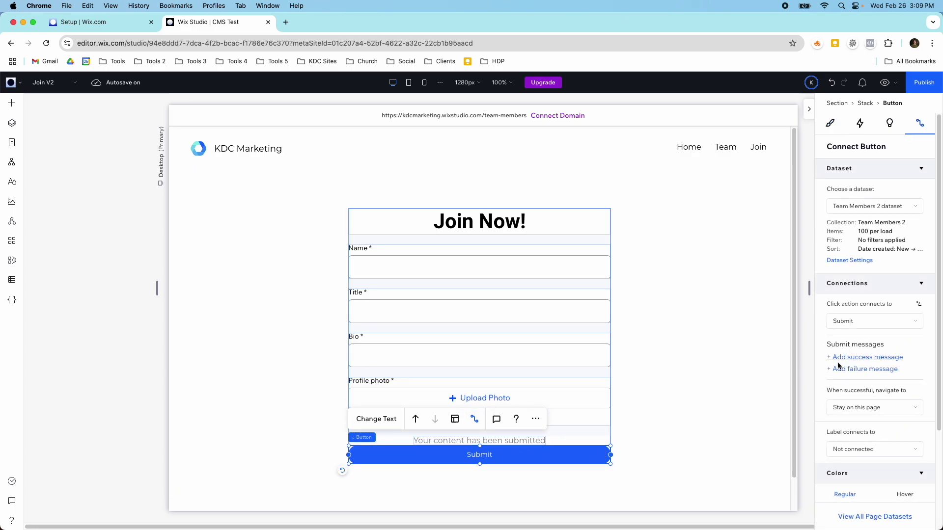
click(841, 369)
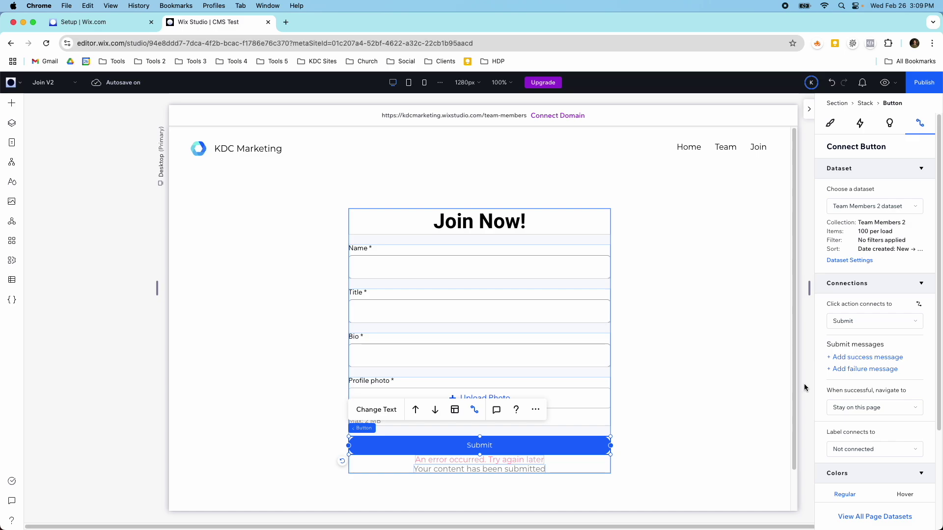
Set the form stack's item spacing to 20 and stretch its items to full width.
click(511, 239)
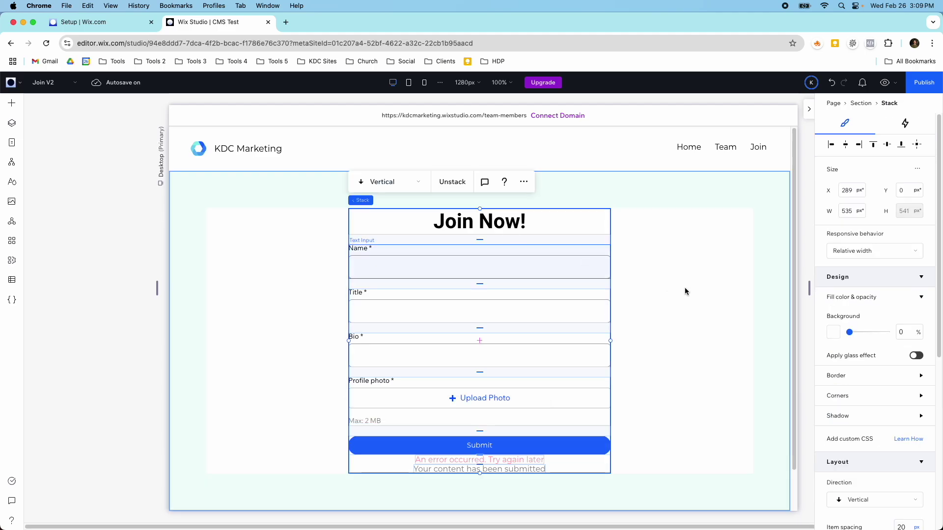
scroll(879, 354, down, 5)
click(906, 250)
text(20)
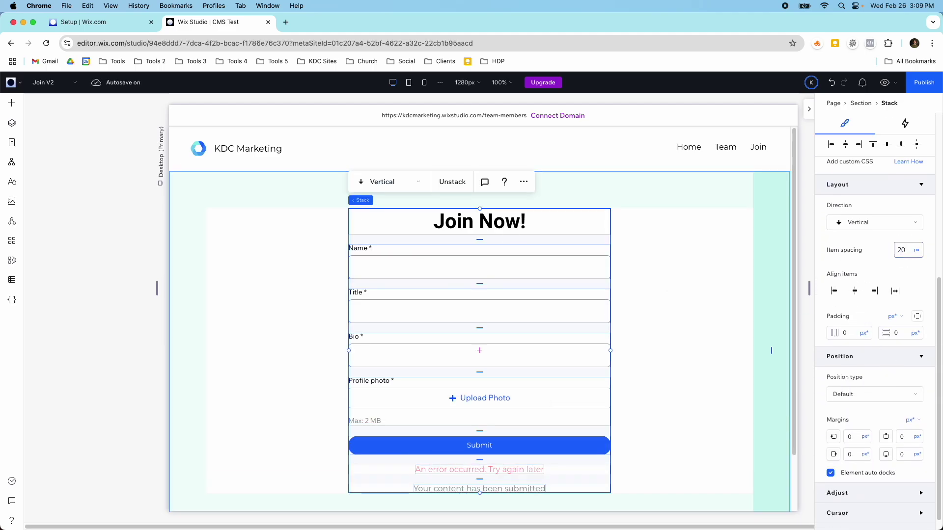
click(893, 291)
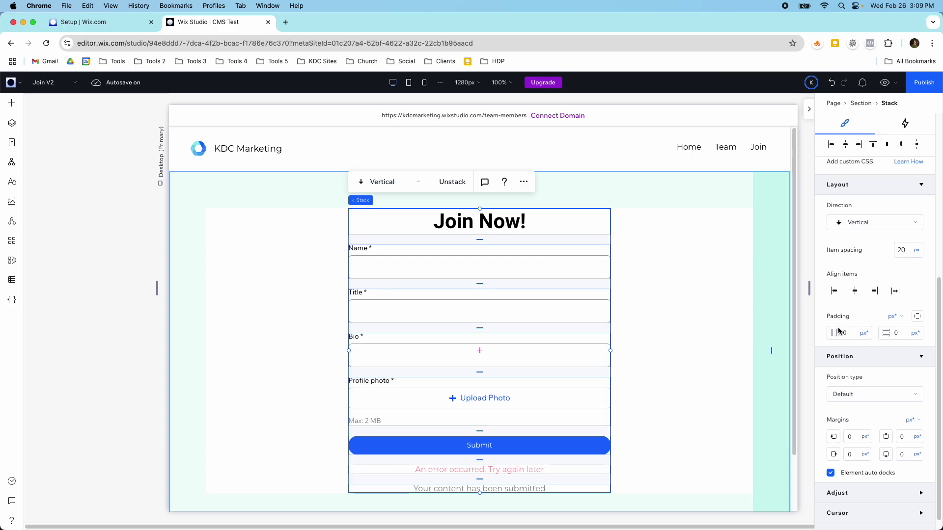
Move the success message above the error message and preview the page.
click(502, 489)
click(487, 456)
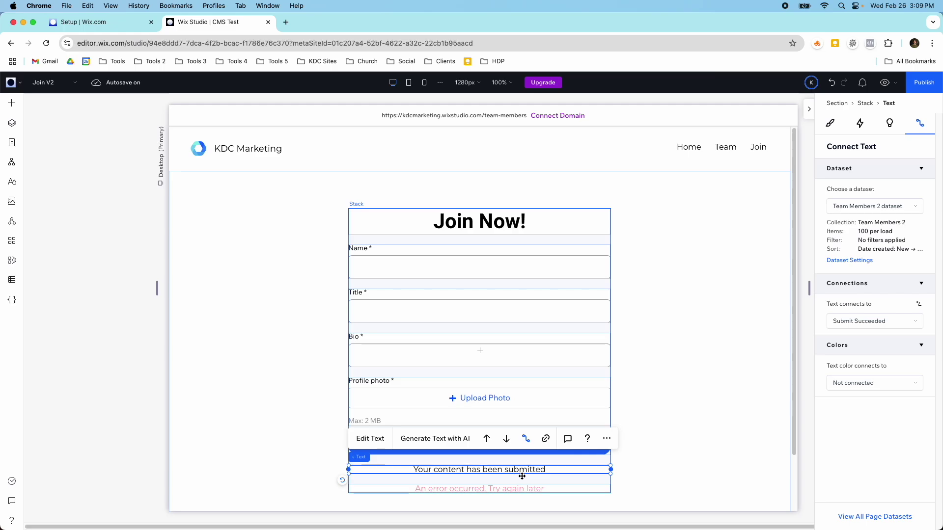
click(678, 385)
click(610, 306)
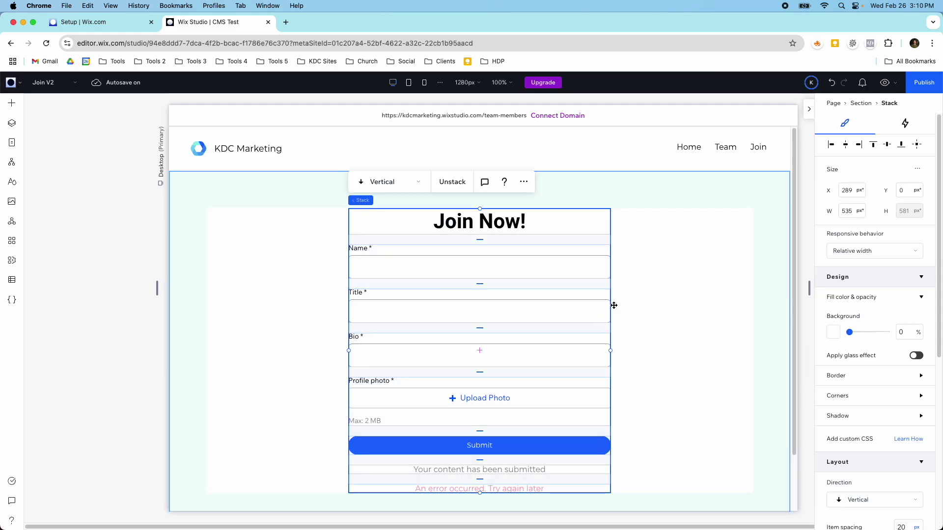
click(887, 83)
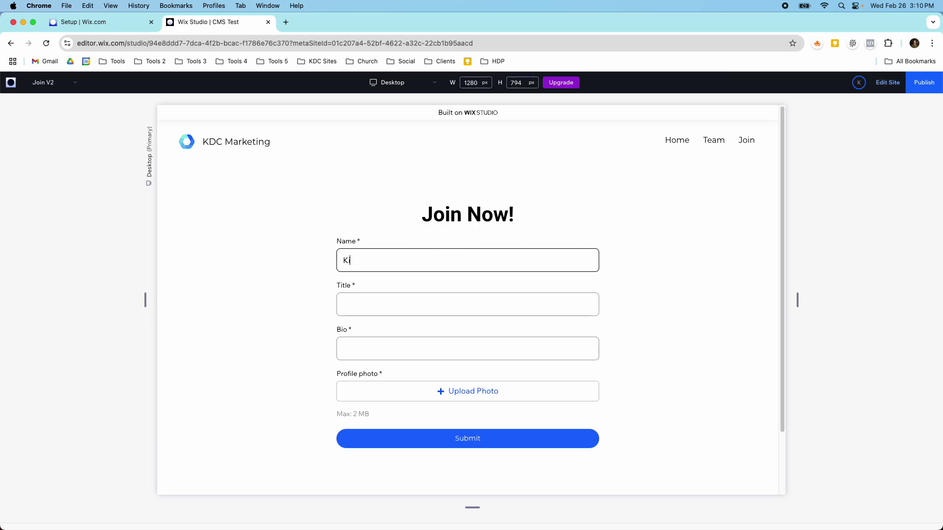
Fill the preview form with title CFO and bio 'Lets hope this', upload the ivana-cajina photo, and submit.
key(Tab)
text(C)
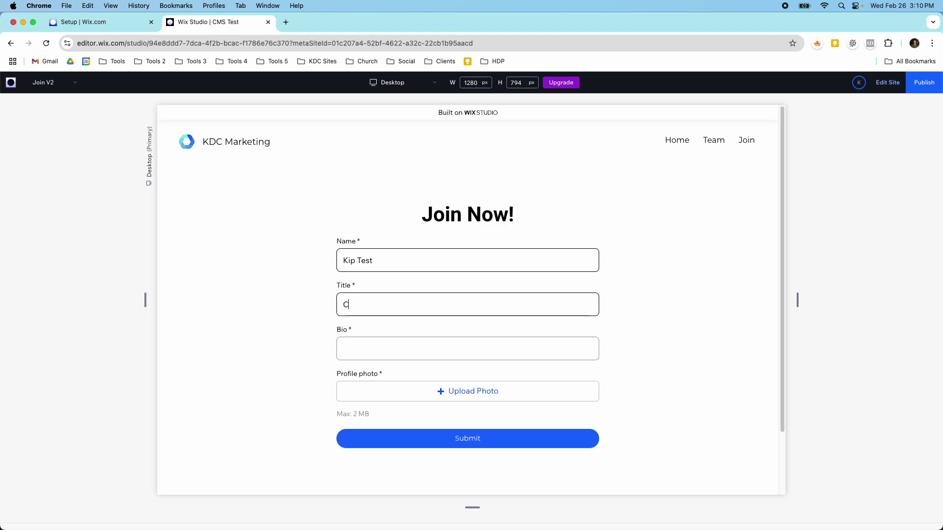
key(Tab)
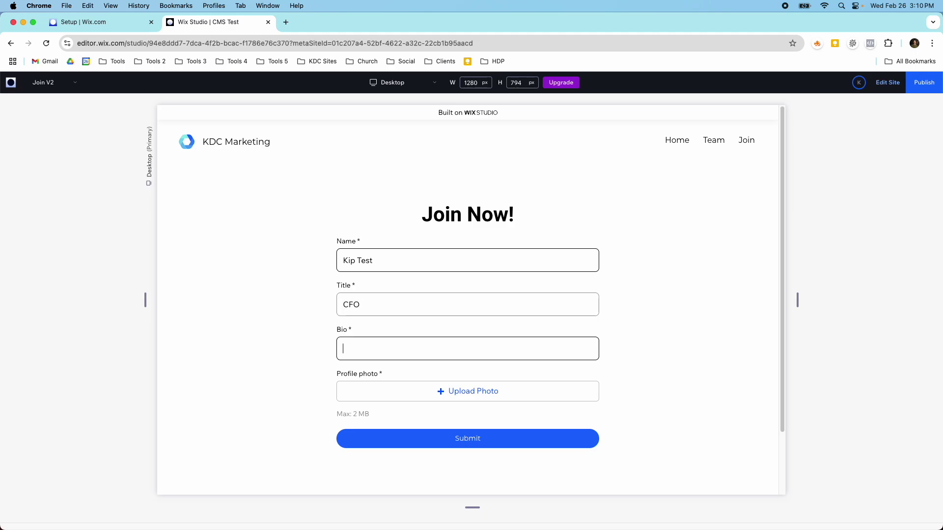
text(Lets hope this works!)
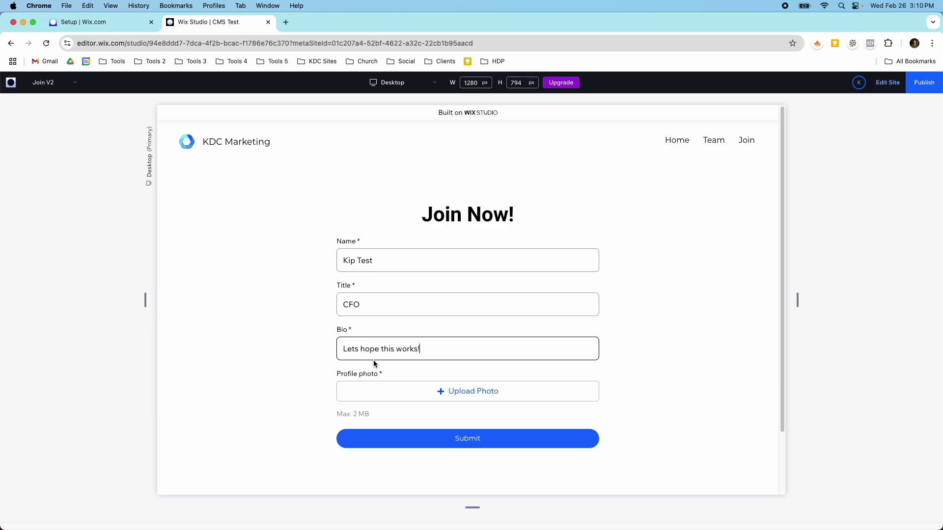
click(388, 387)
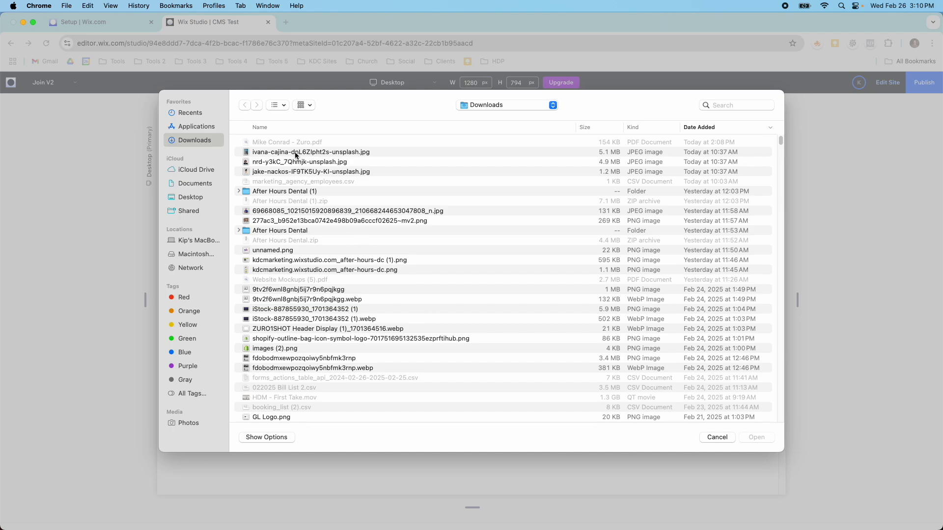
double_click(296, 153)
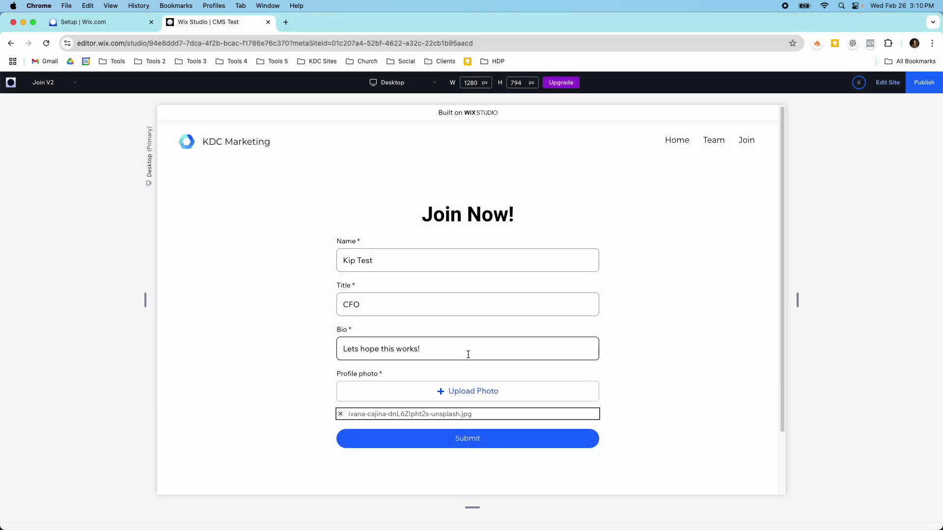
scroll(467, 354, down, 2)
click(473, 381)
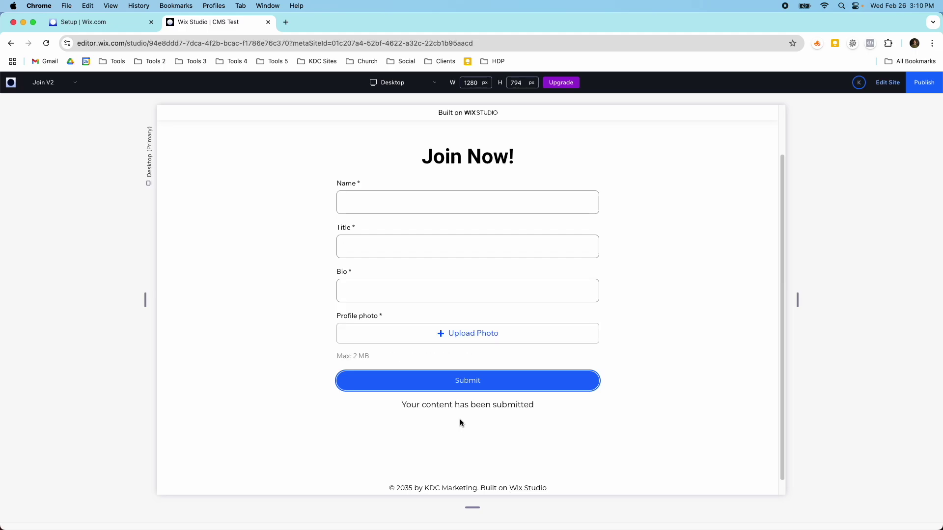
Return to the editor and open the Team Members 2 collection in the CMS.
click(886, 82)
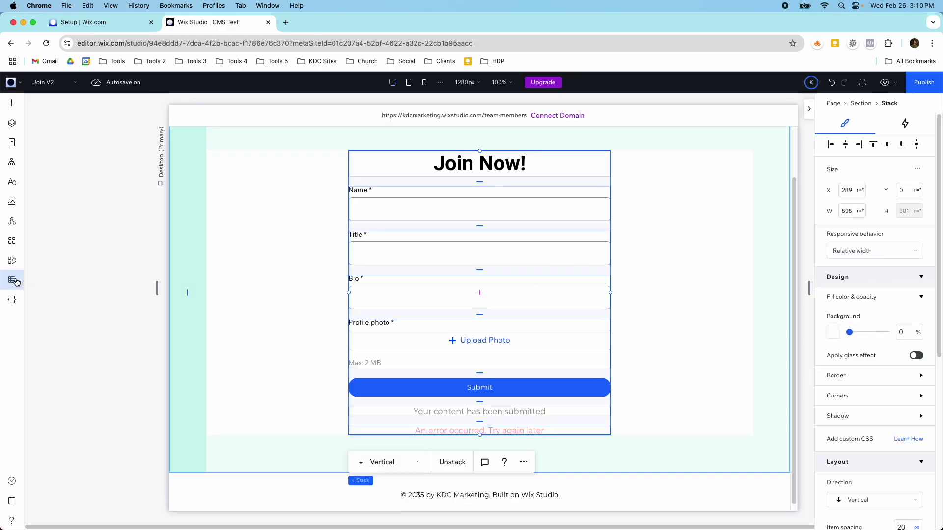
click(12, 280)
click(92, 135)
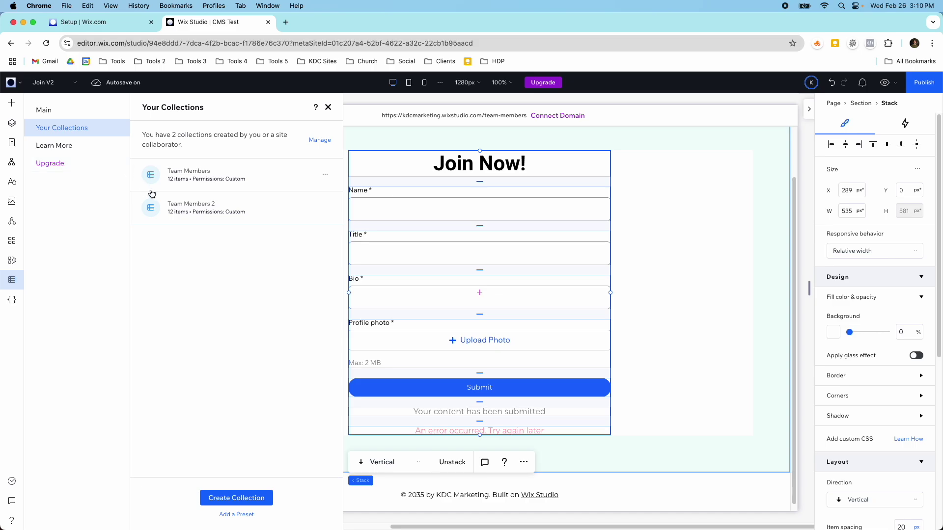
click(174, 205)
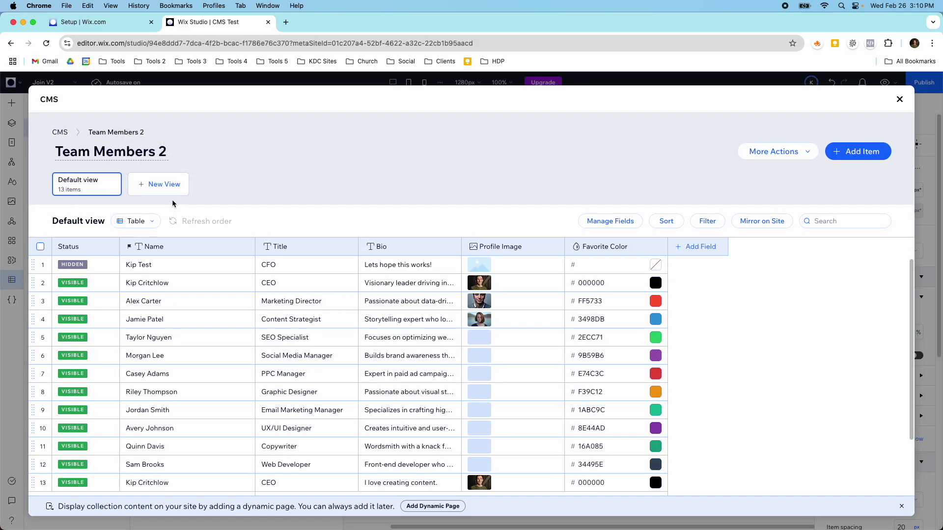
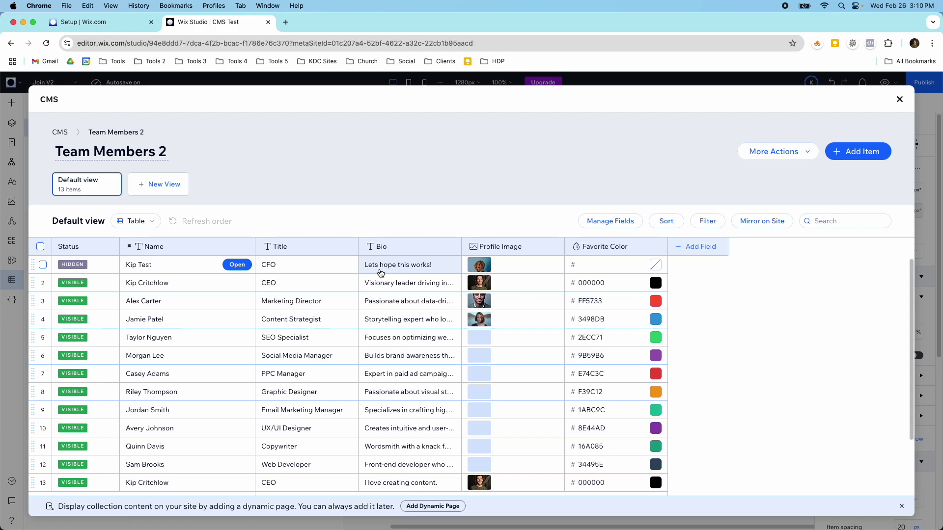
Give the test item a green 92B079 favourite colour, check its status options, and close the CMS.
click(655, 266)
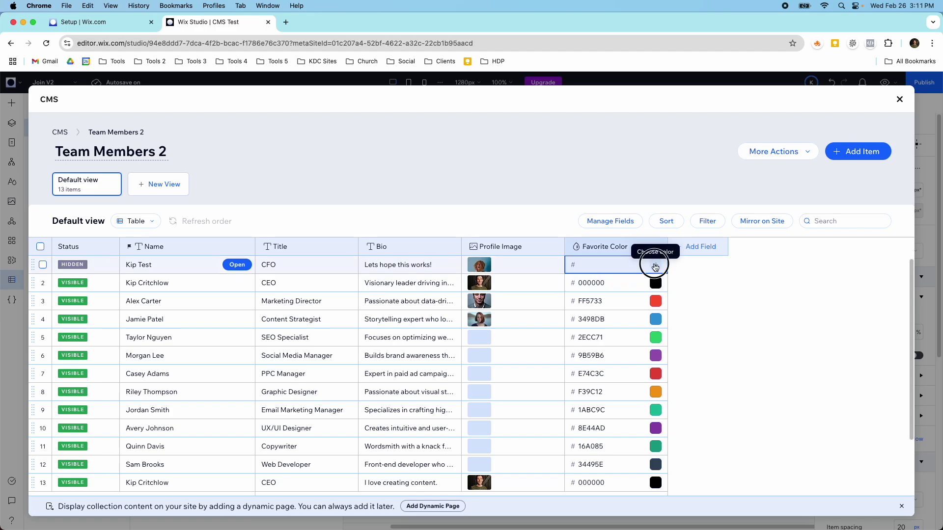
click(732, 254)
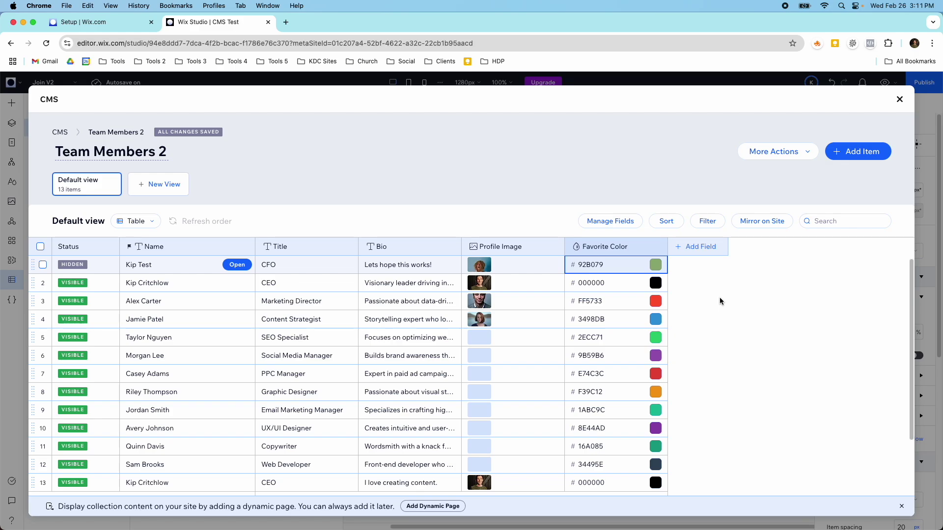
click(44, 266)
click(796, 227)
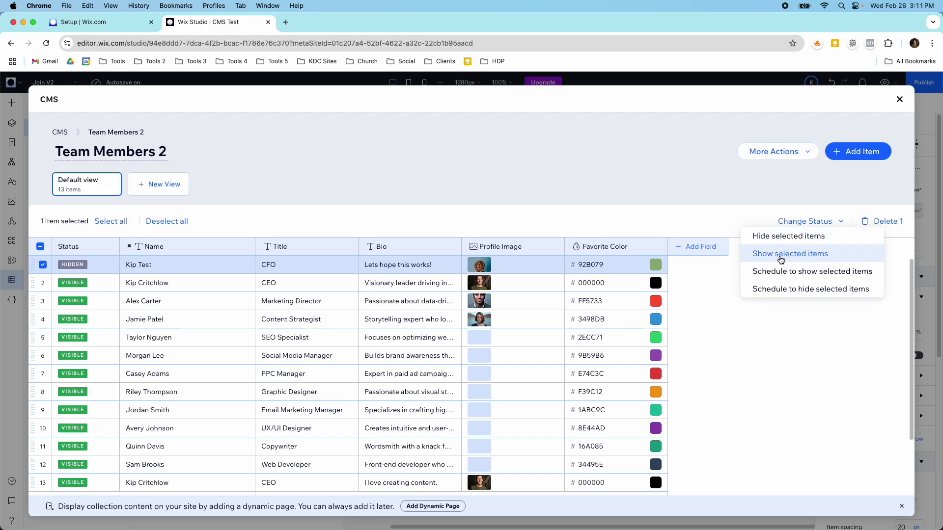
click(562, 223)
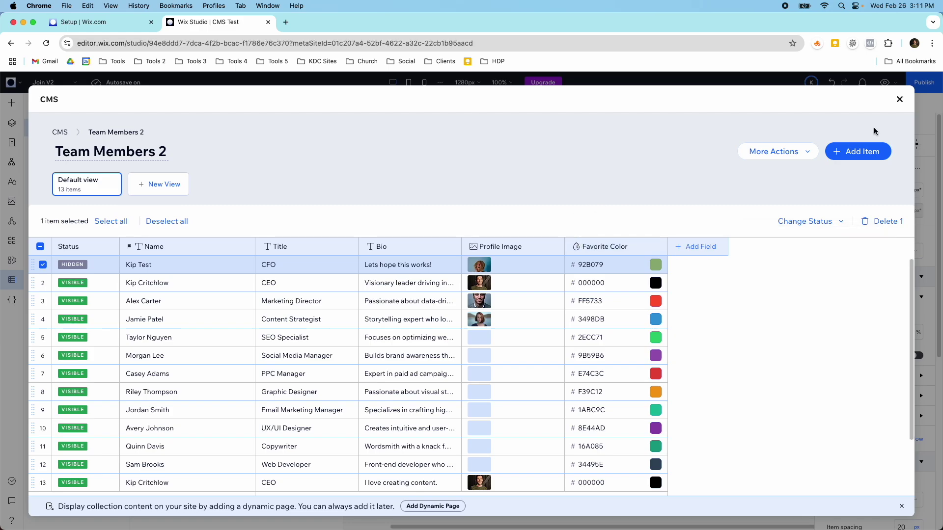
click(899, 99)
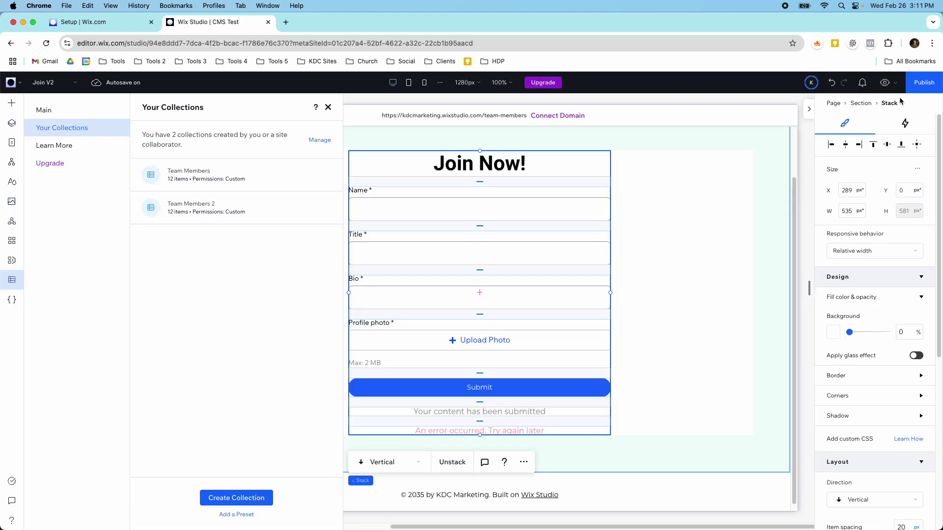
Close the collections list and switch the editor to the Team page.
click(328, 108)
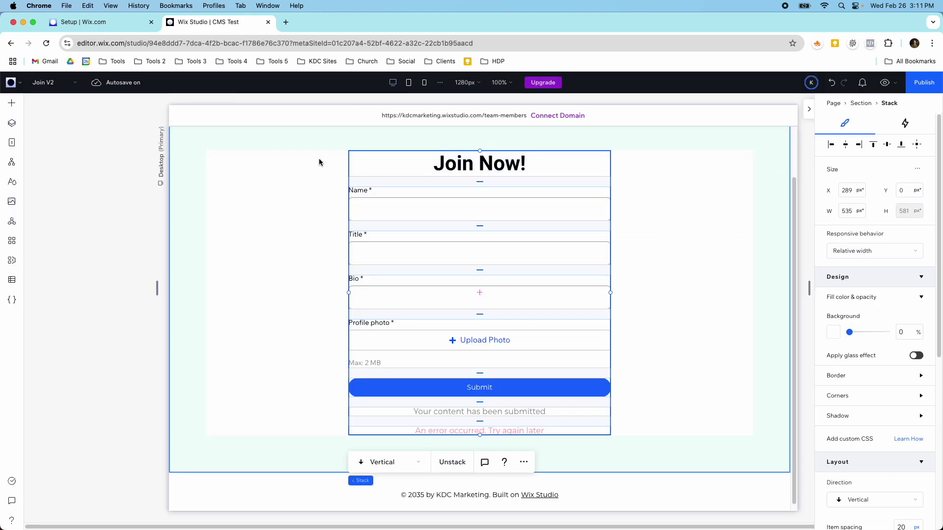
scroll(319, 175, up, 2)
click(63, 84)
click(57, 120)
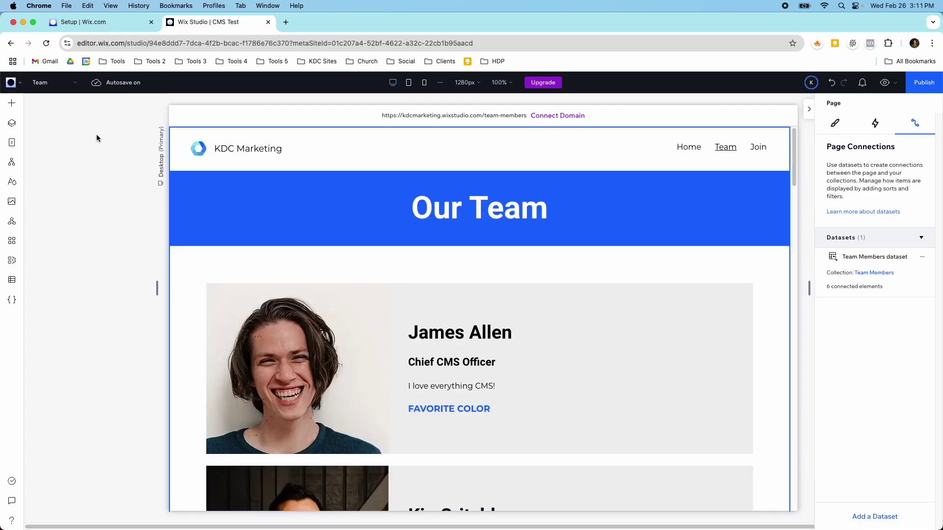
Scroll through the Team page's member repeater, then glance at the site pages list.
scroll(288, 263, down, 10)
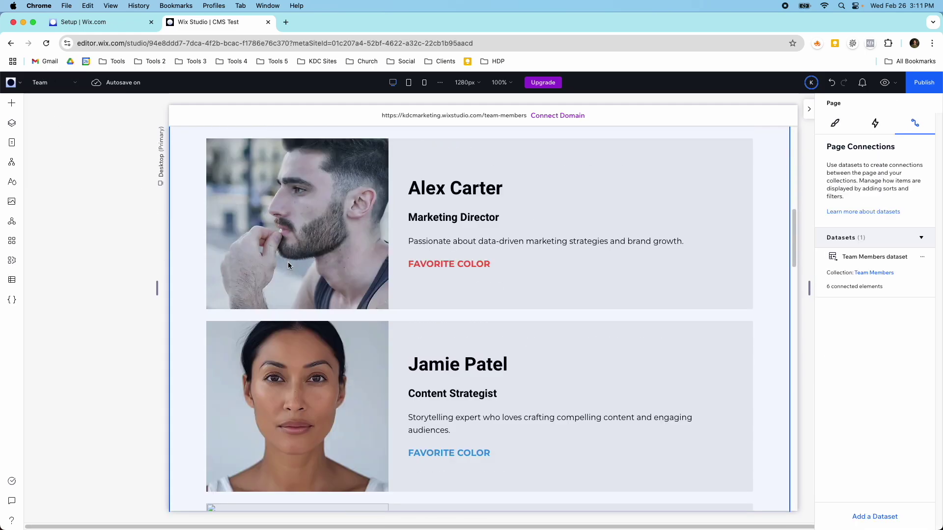
scroll(289, 265, down, 15)
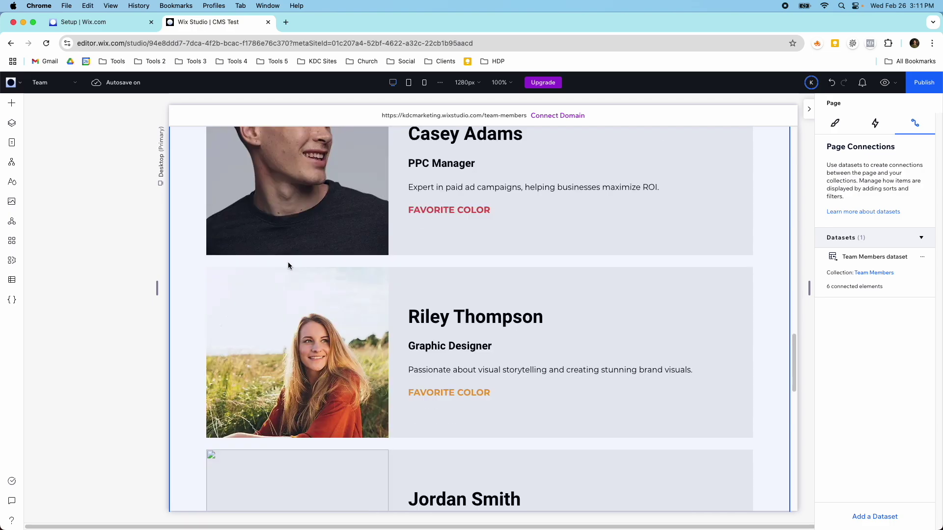
scroll(288, 265, up, 10)
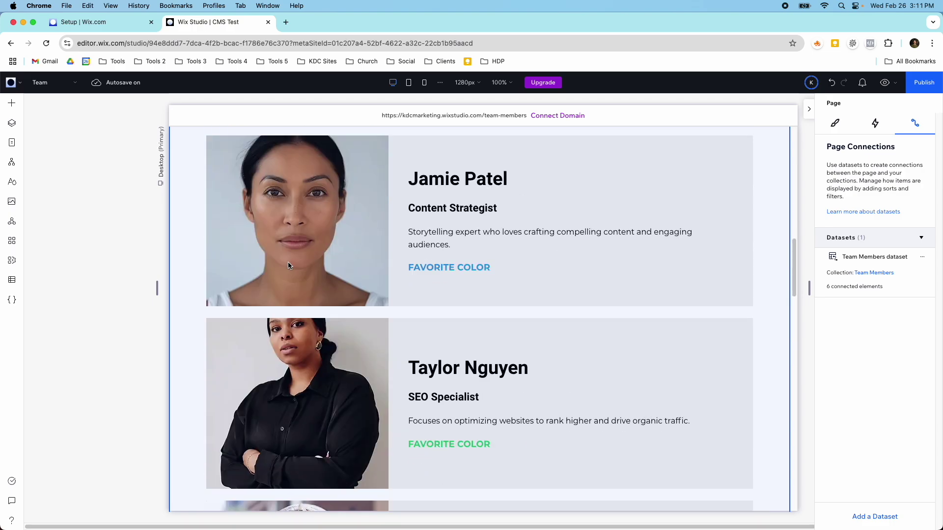
scroll(288, 266, up, 12)
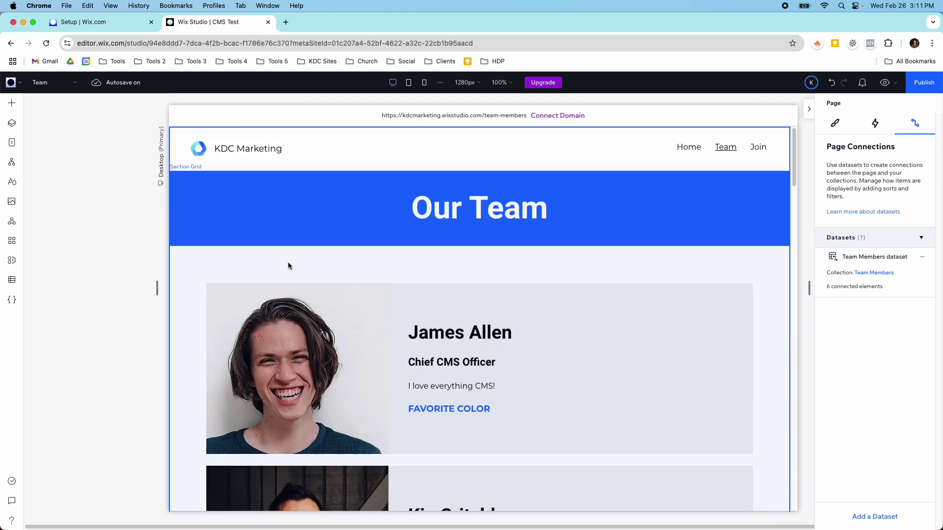
scroll(289, 266, down, 15)
scroll(289, 266, down, 6)
scroll(288, 266, up, 10)
scroll(287, 262, up, 10)
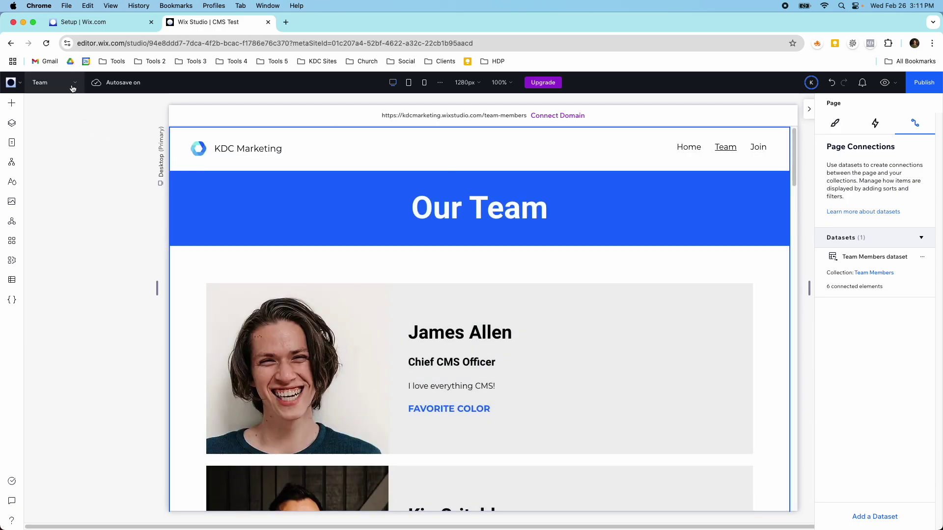
click(72, 87)
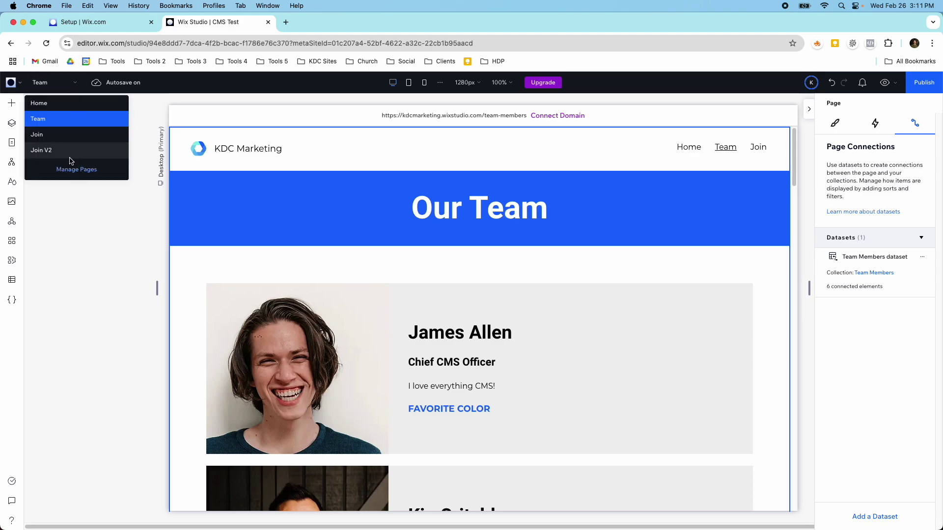
click(73, 201)
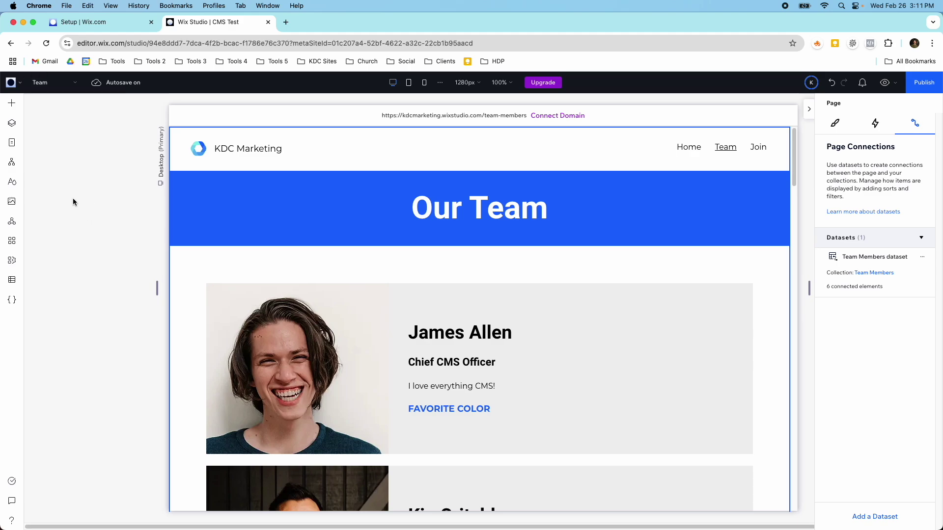
Add a new blank page named Team V2.
click(12, 142)
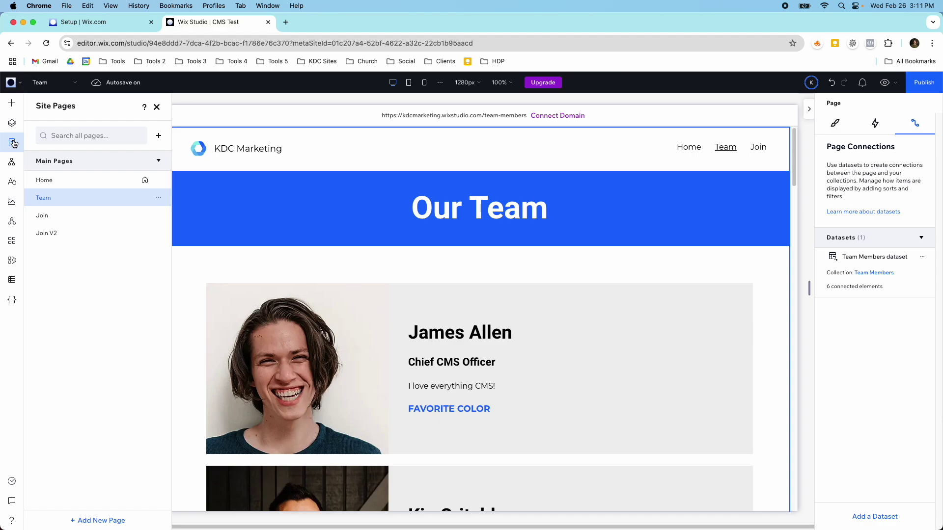
click(109, 517)
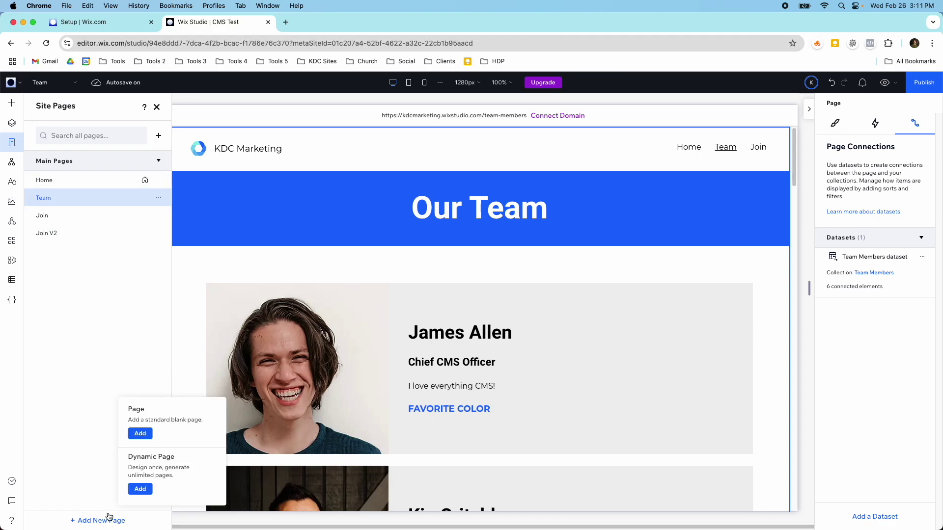
click(149, 432)
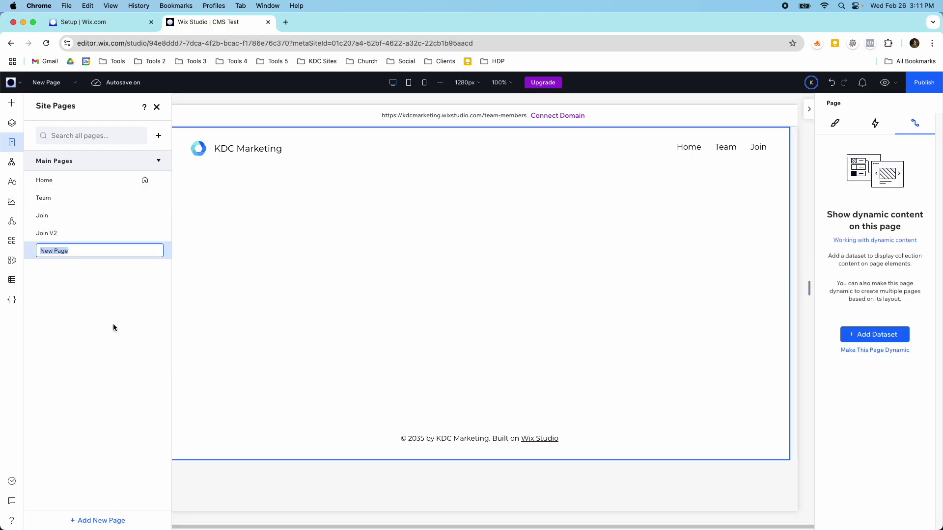
text(Team V2)
key(Return)
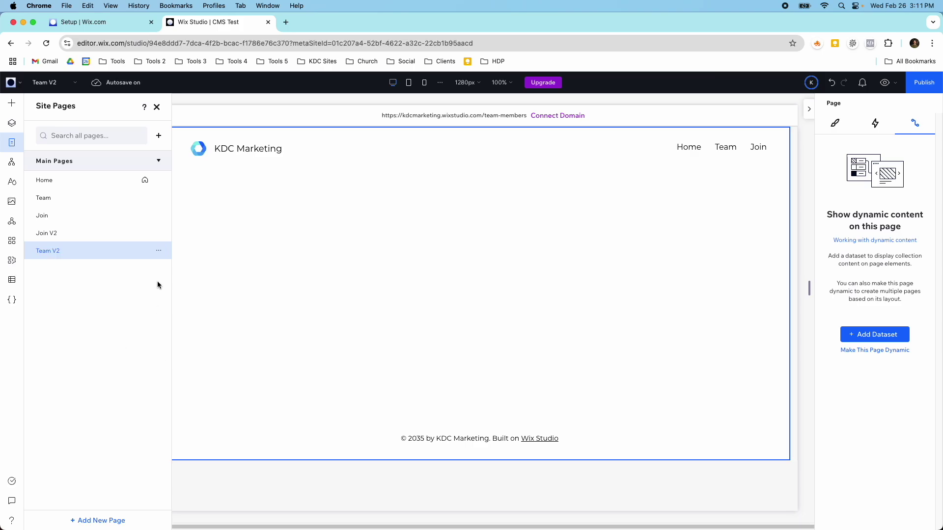
Set the Team V2 page's SEO URL slug to team-v2.
click(158, 251)
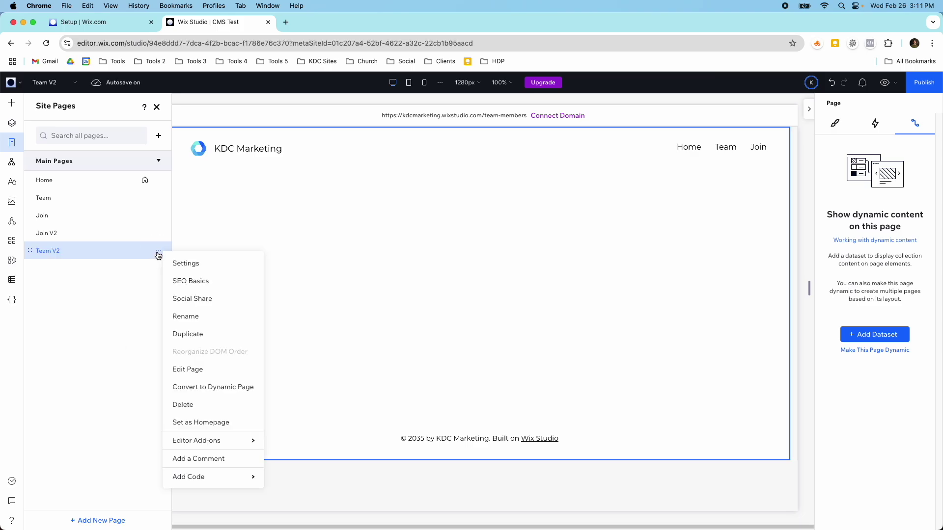
click(180, 282)
click(232, 361)
text(team-)
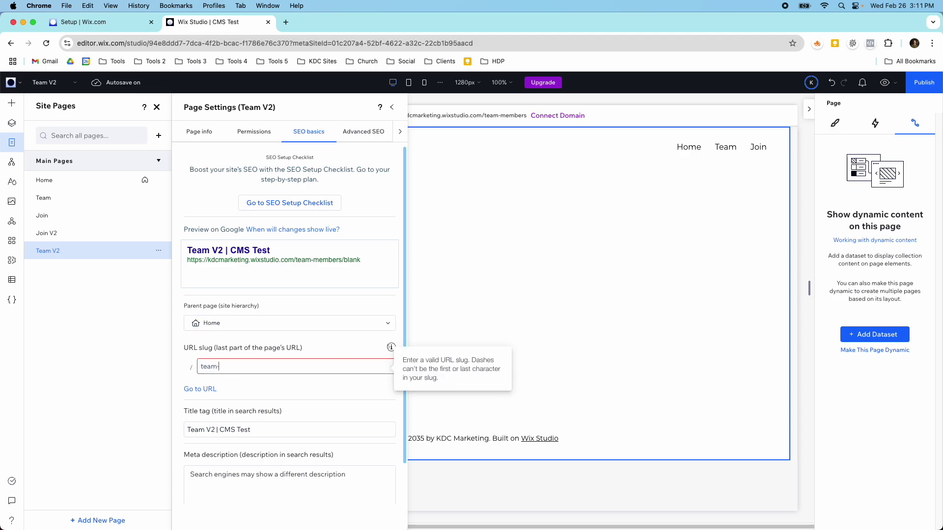
text(v2)
key(Return)
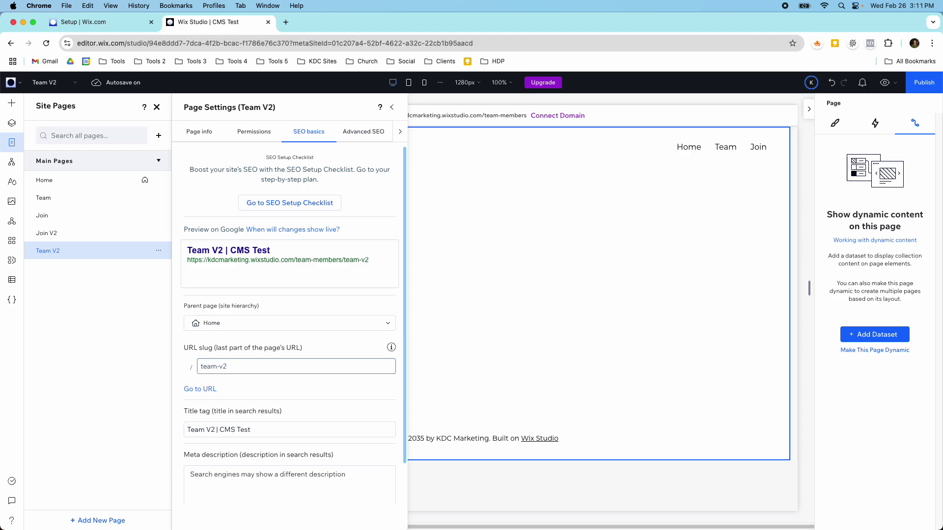
click(390, 109)
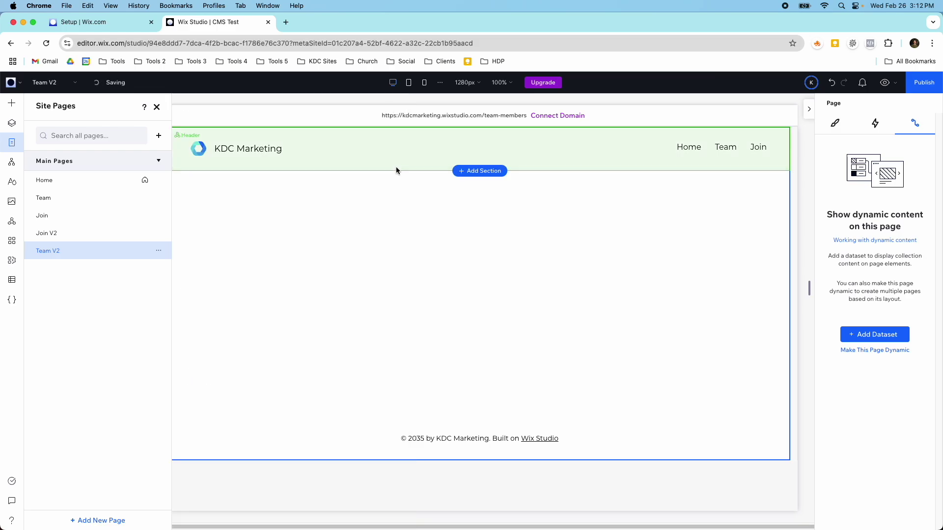
click(157, 109)
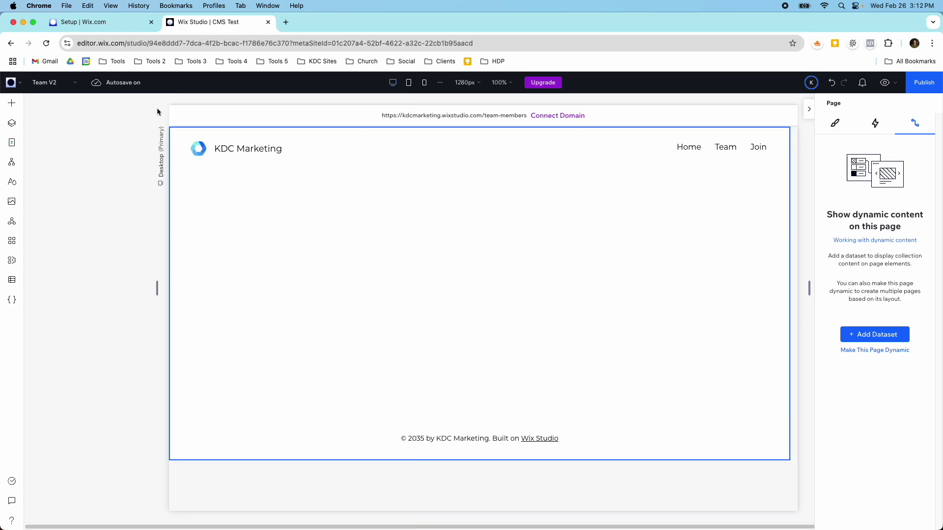
Add a repeater to the Team V2 page and switch its layout from Cards to List.
click(14, 105)
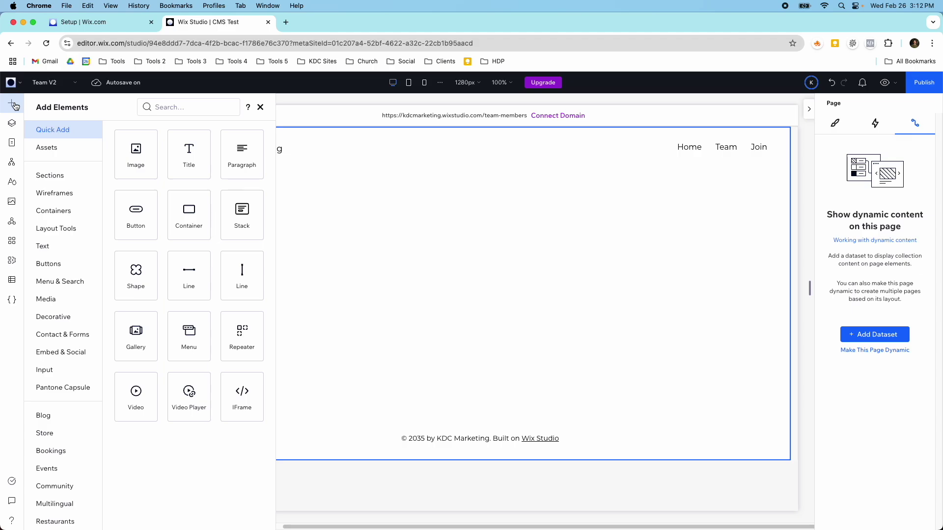
drag(233, 332, 476, 301)
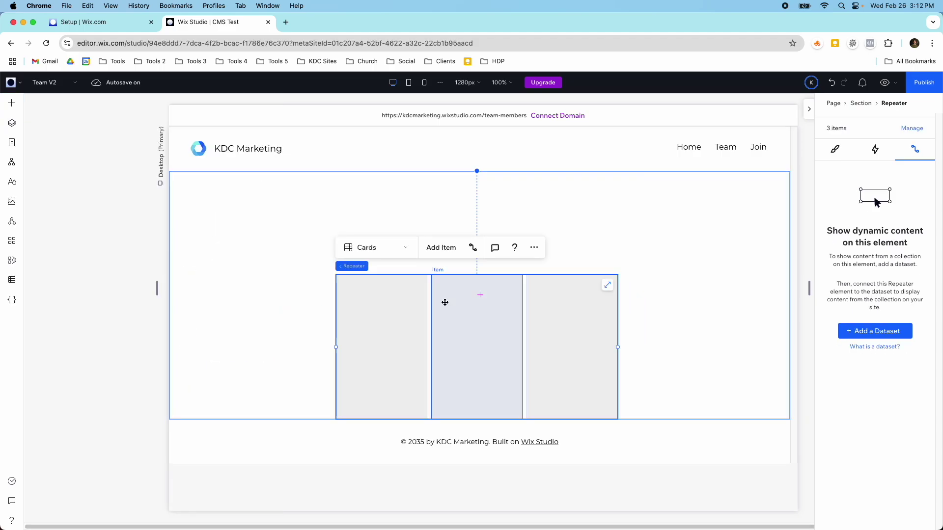
click(373, 248)
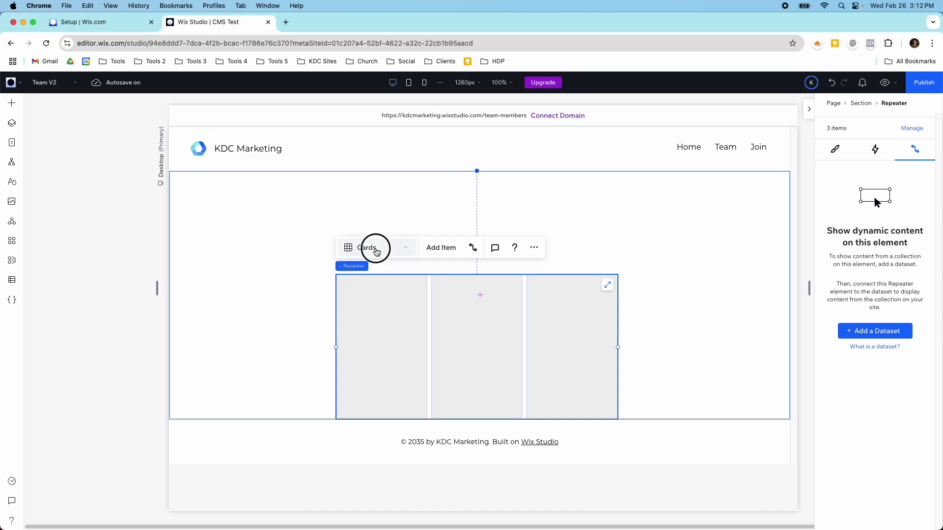
click(377, 270)
Move the repeater to the top centre of the section, then select the section.
drag(381, 341, 330, 278)
drag(363, 307, 371, 330)
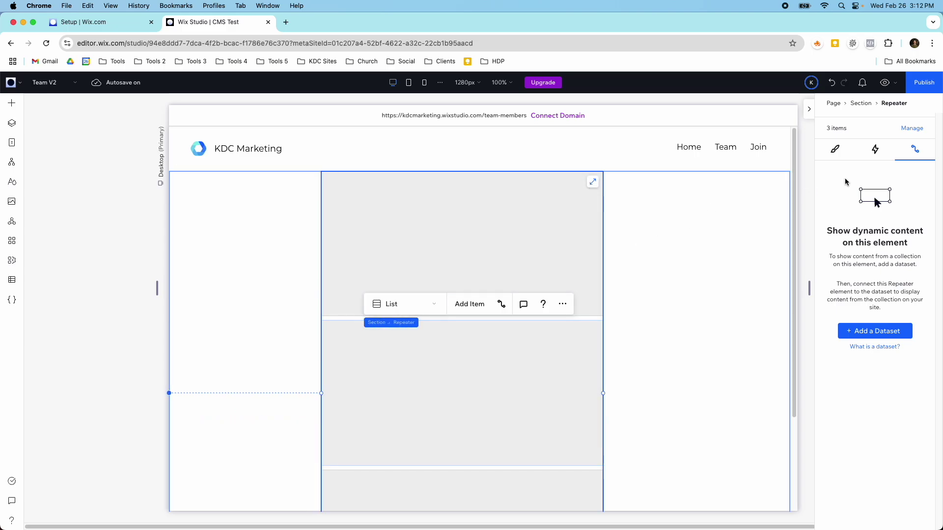
click(584, 293)
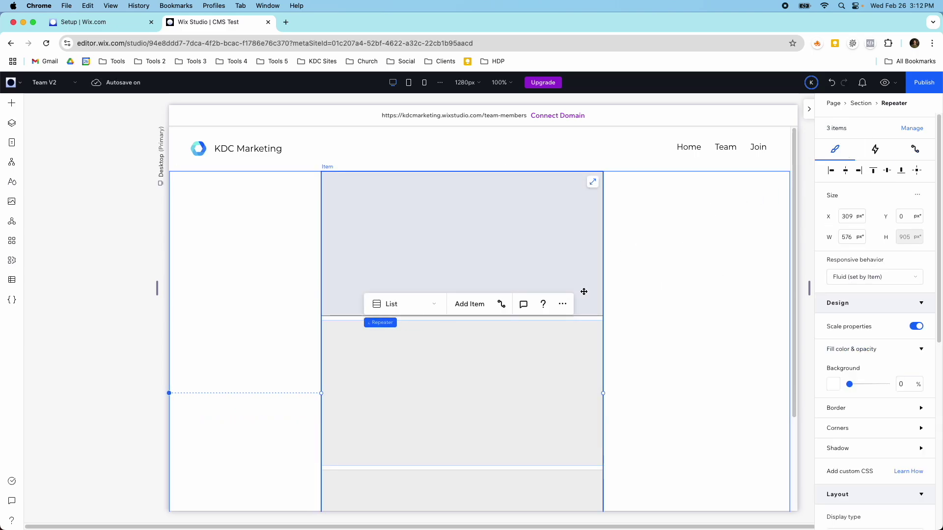
click(673, 286)
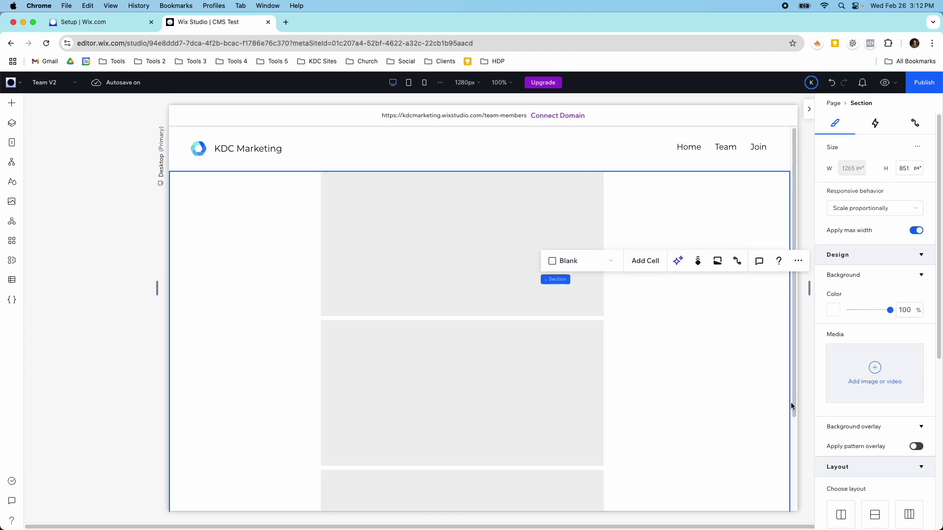
Set the section padding to 6% horizontally and 6% vertically.
scroll(787, 400, down, 2)
scroll(857, 409, down, 5)
click(848, 350)
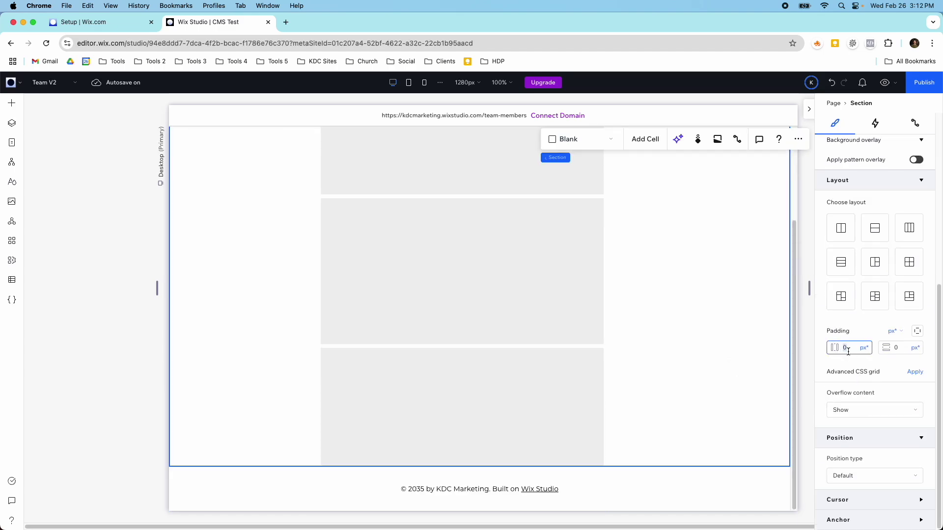
click(895, 332)
click(862, 368)
click(889, 347)
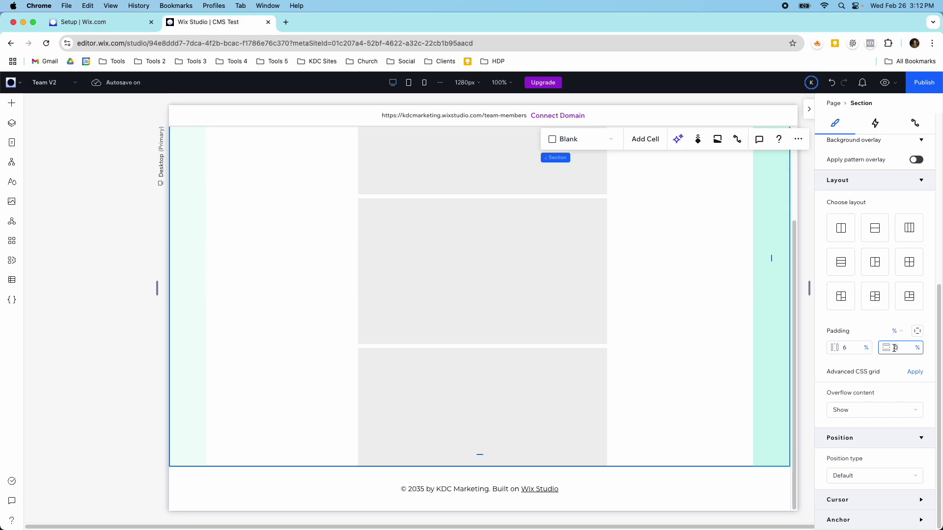
key(Return)
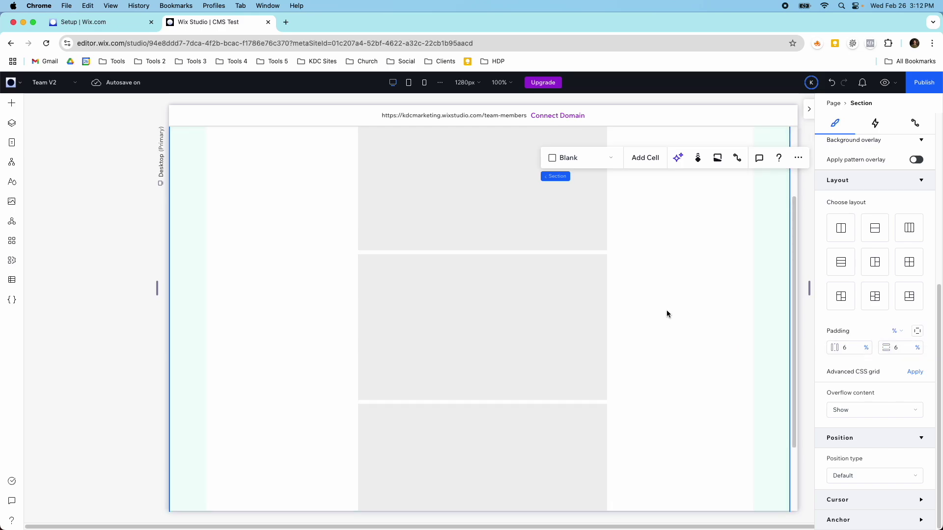
Stretch the repeater to full section width and set a 24px gap between its items.
scroll(674, 312, up, 3)
click(505, 311)
click(594, 224)
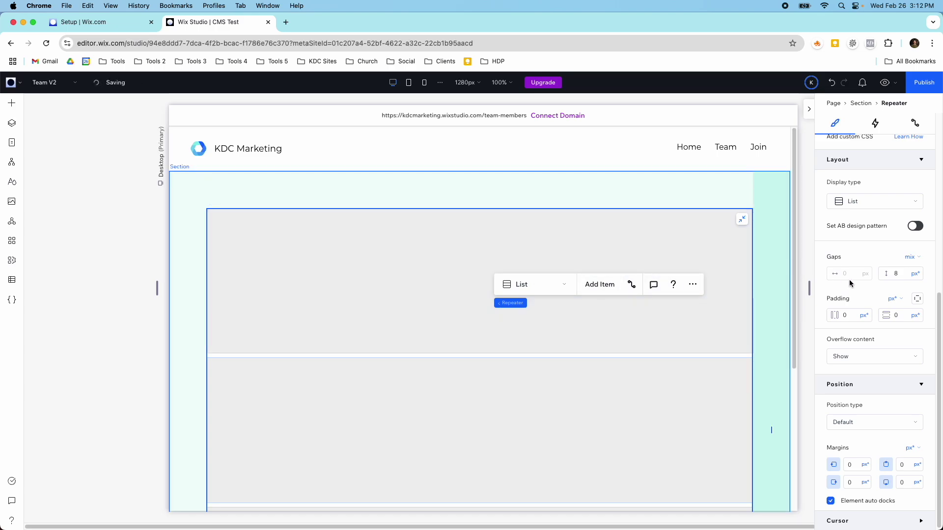
scroll(850, 279, up, 3)
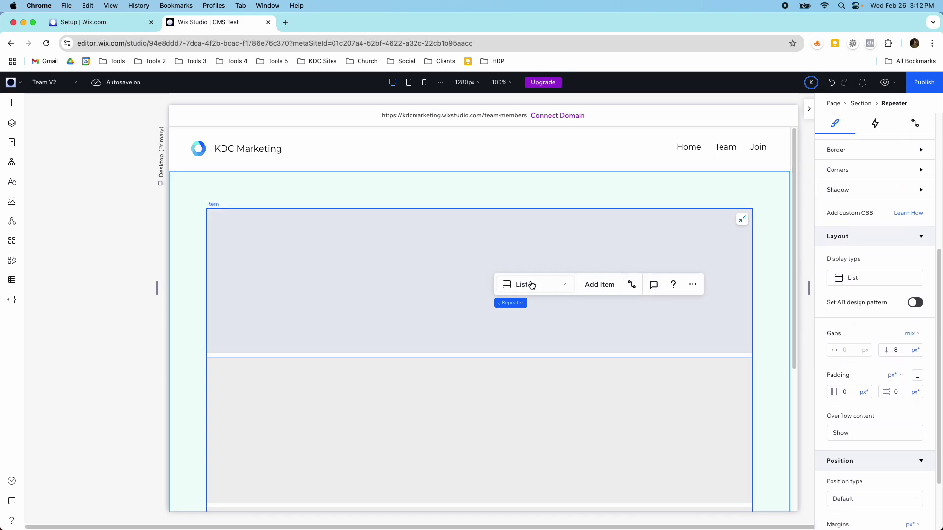
scroll(282, 307, down, 3)
scroll(195, 298, down, 2)
scroll(271, 300, up, 3)
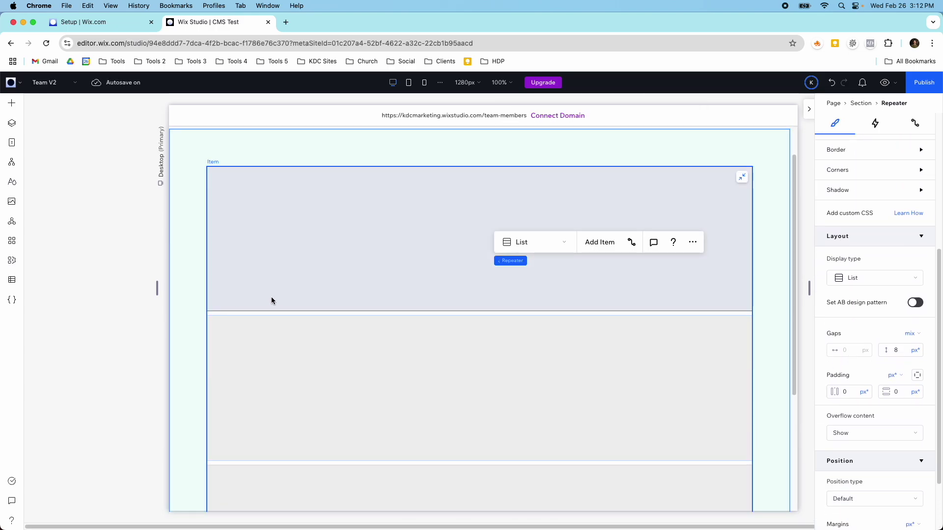
scroll(272, 301, up, 1)
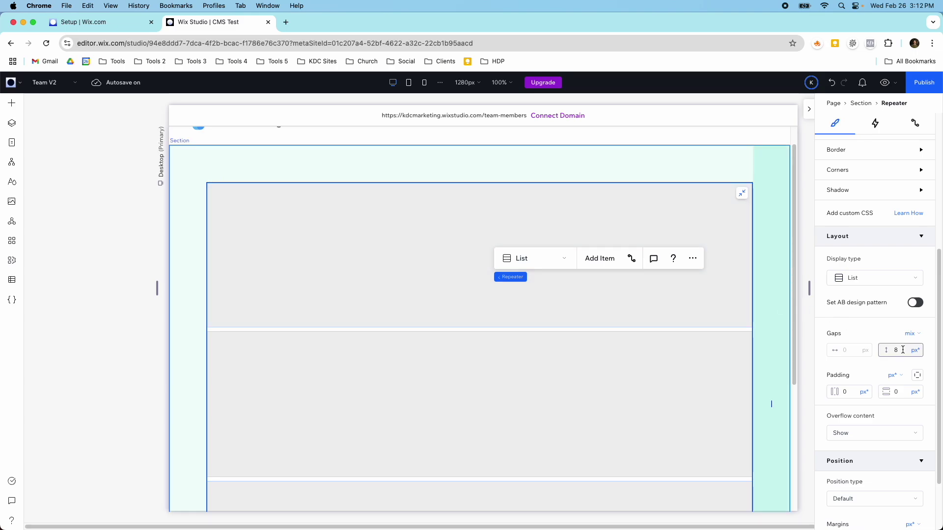
text(4)
key(Return)
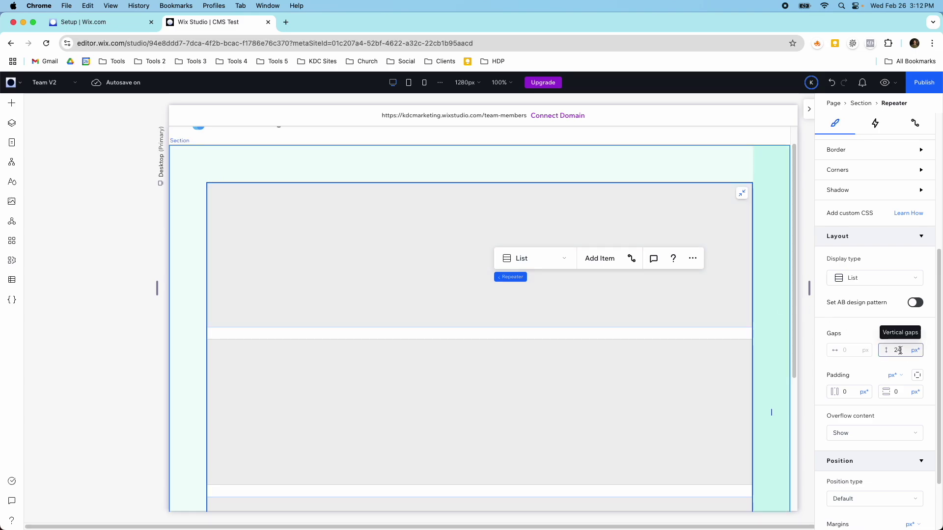
scroll(590, 360, down, 1)
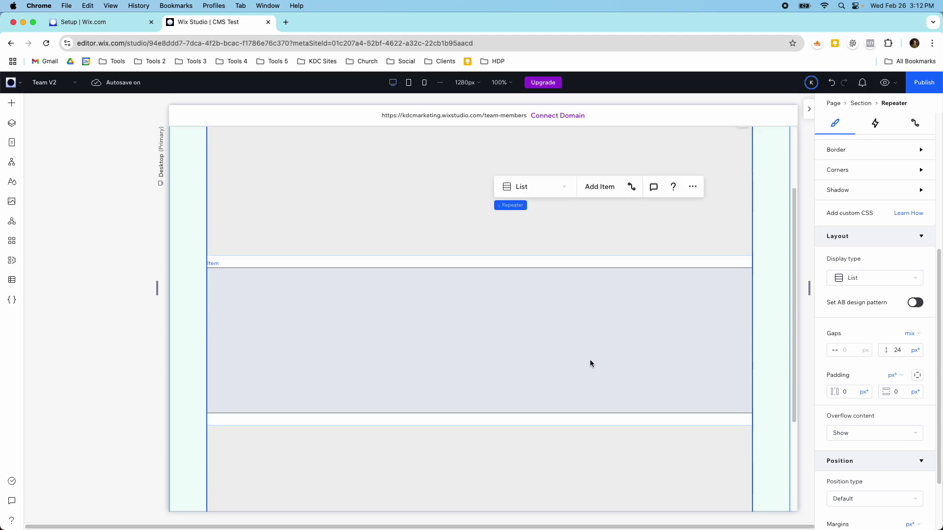
scroll(409, 294, up, 2)
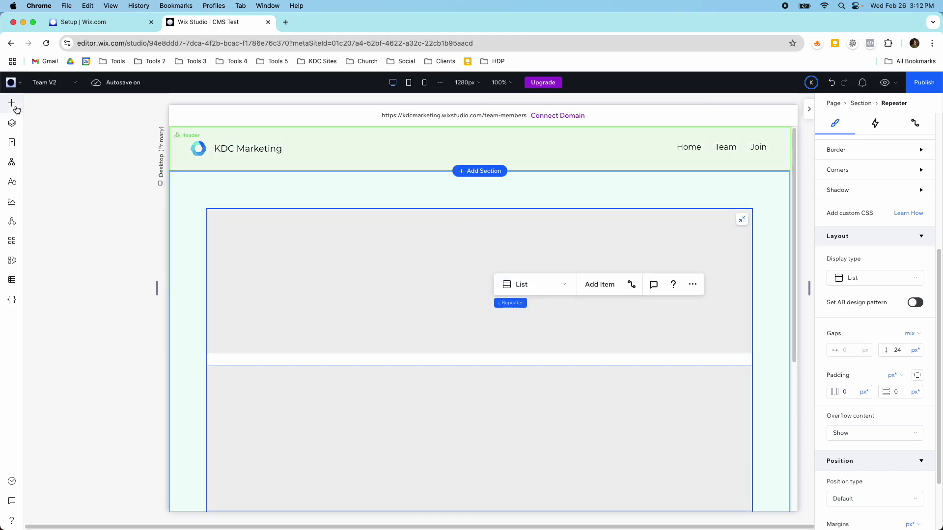
click(14, 104)
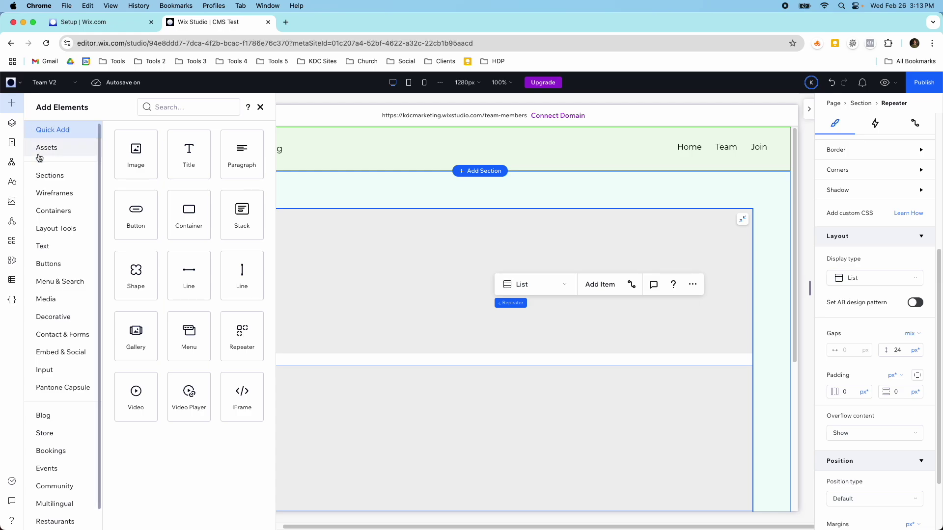
click(47, 230)
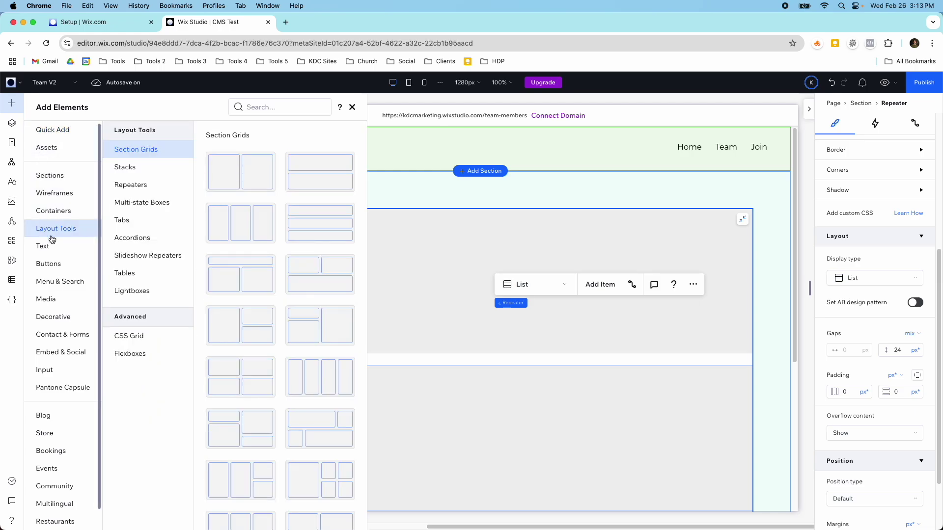
Drop a three-column CSS grid into the repeater item and stretch it to full width.
click(135, 338)
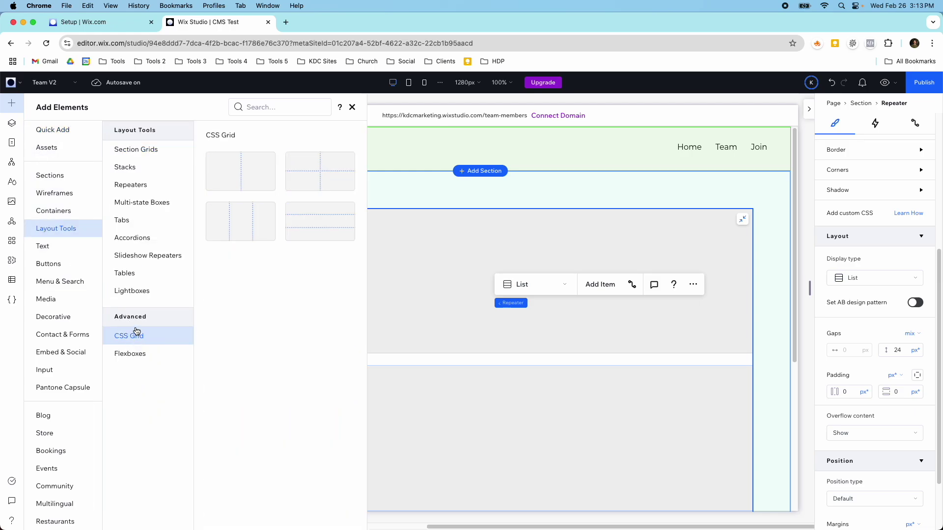
drag(262, 218, 446, 272)
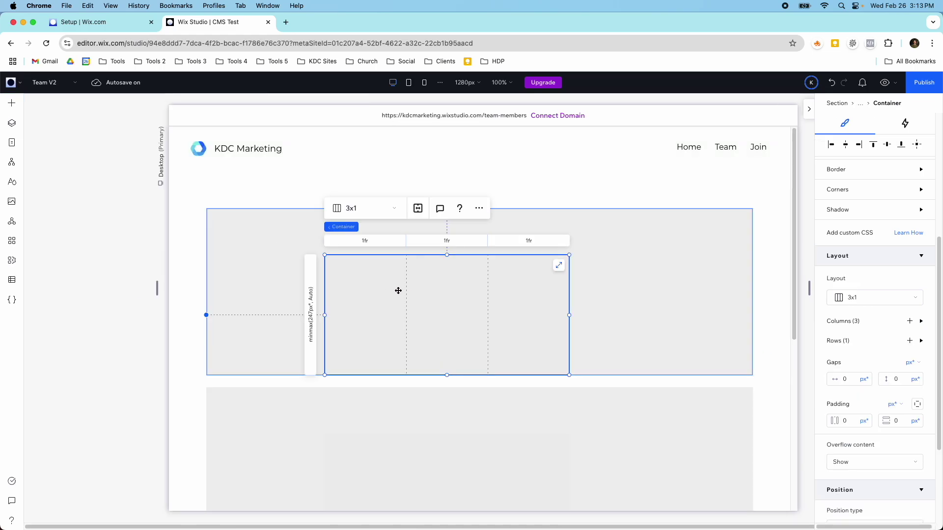
click(559, 266)
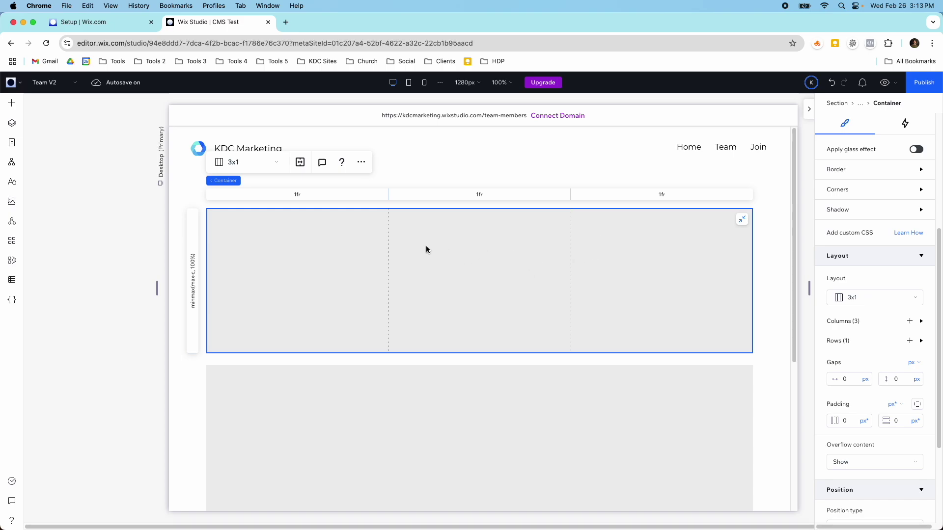
click(10, 104)
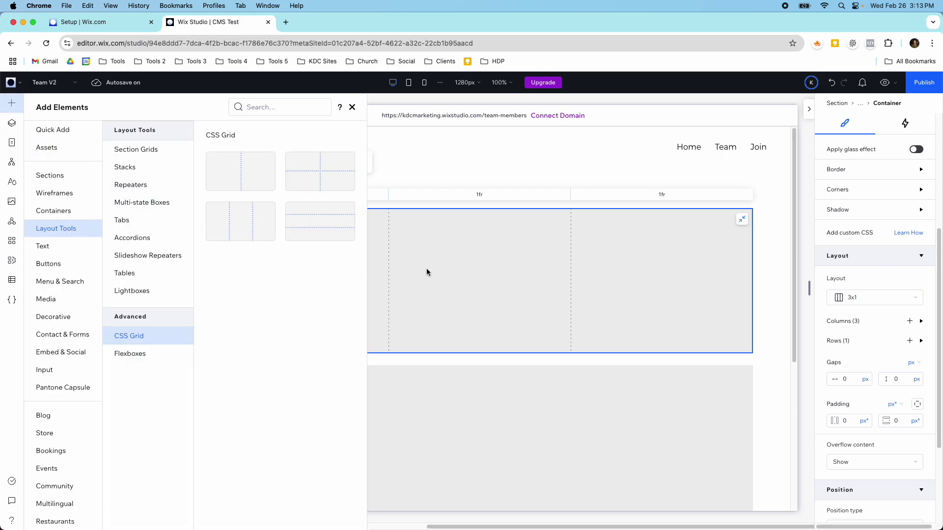
click(426, 267)
Select the grid in each of the three repeater items to confirm they all have it.
click(424, 400)
scroll(417, 383, down, 5)
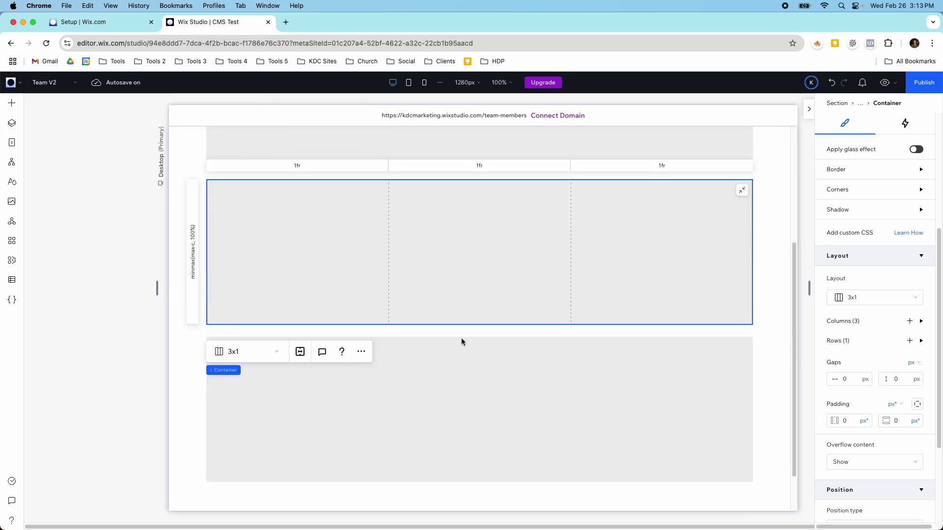
click(479, 392)
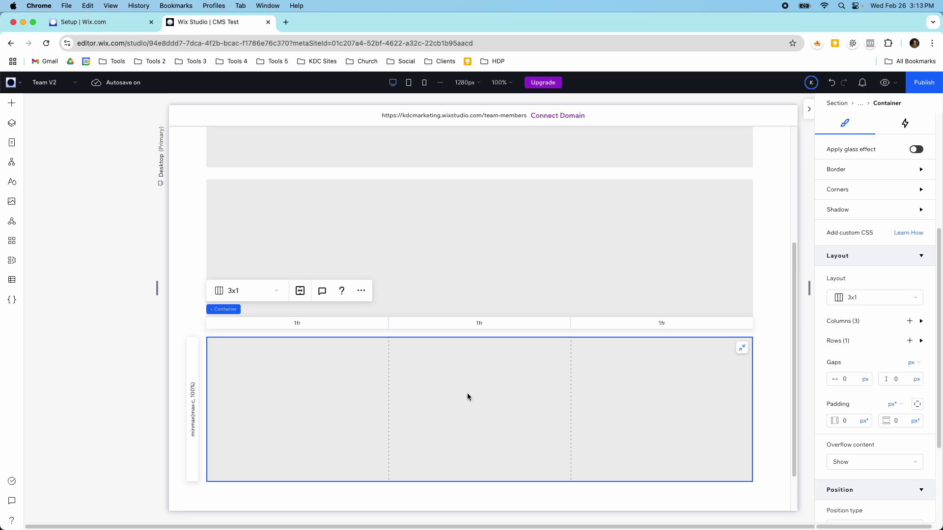
scroll(395, 381, up, 5)
scroll(396, 381, down, 2)
click(380, 326)
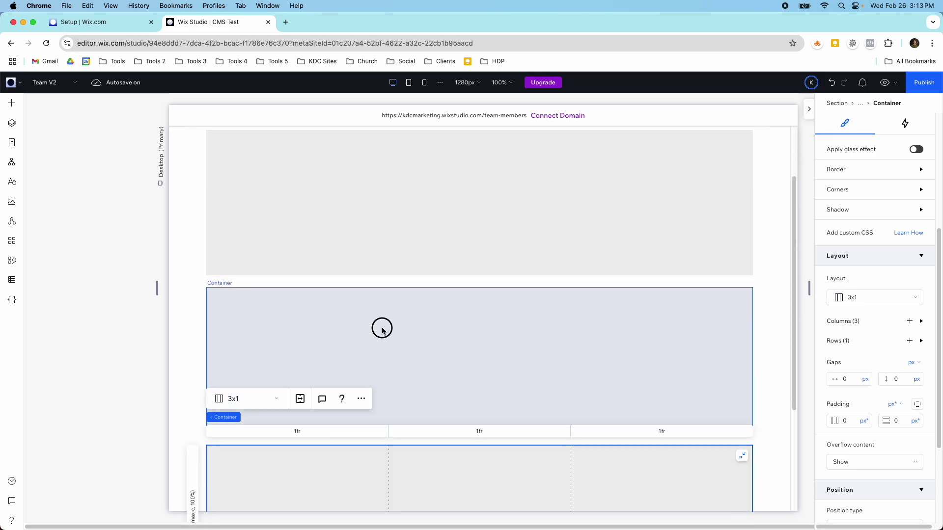
scroll(379, 326, up, 1)
click(332, 229)
scroll(331, 229, up, 2)
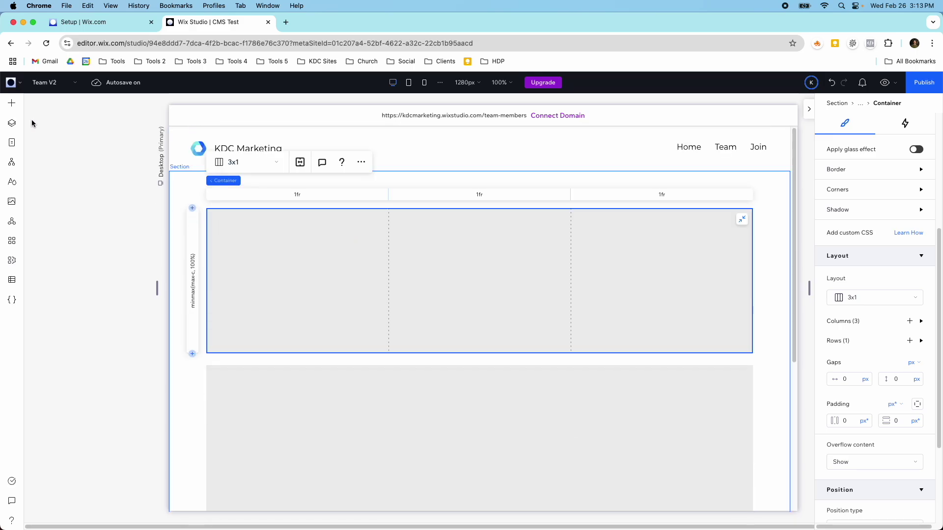
click(10, 105)
click(43, 131)
Put an image into the grid's first cell.
drag(130, 158, 301, 275)
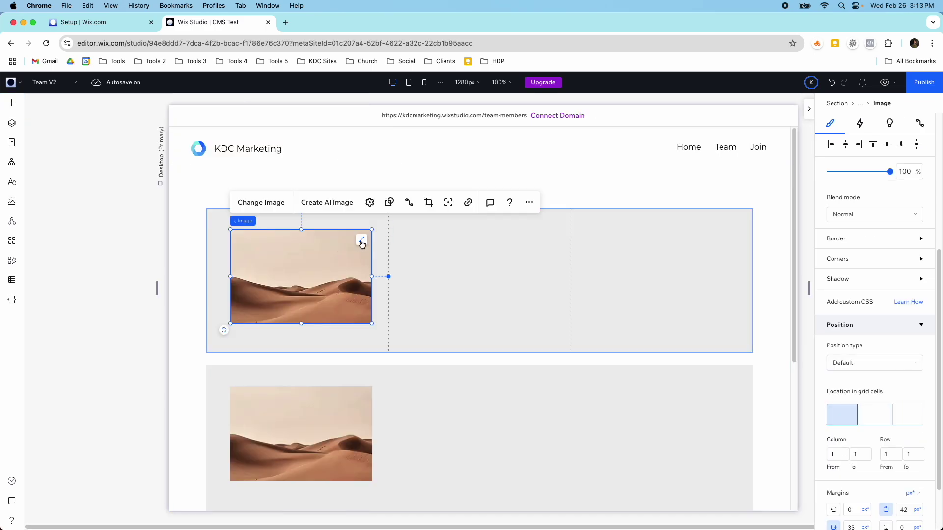
scroll(358, 284, down, 3)
scroll(357, 284, up, 2)
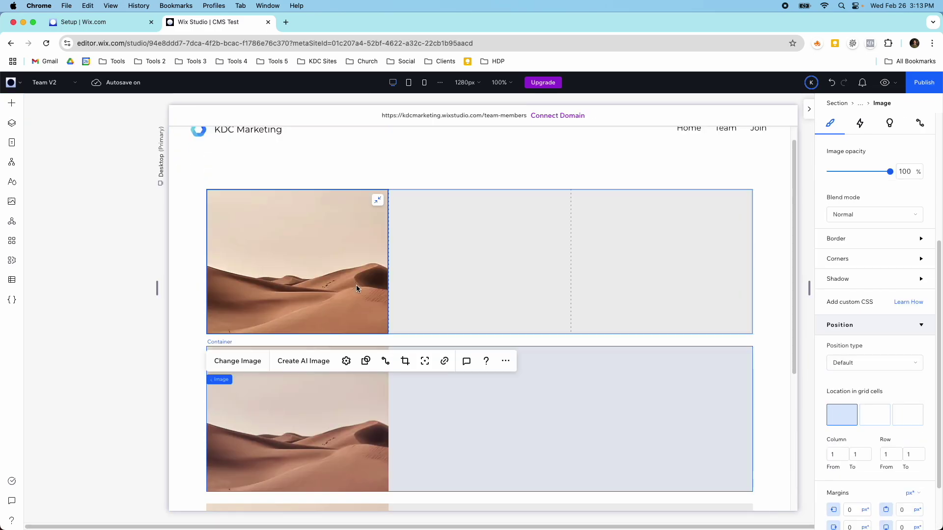
Add a title-and-text stack to the second cell, delete its Start Now button, and tidy positions.
click(13, 106)
drag(236, 214, 468, 254)
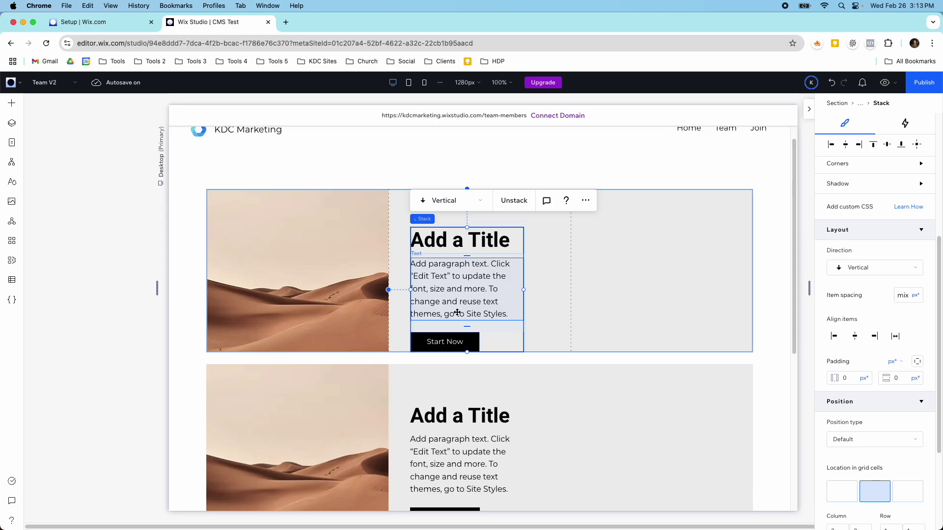
click(454, 337)
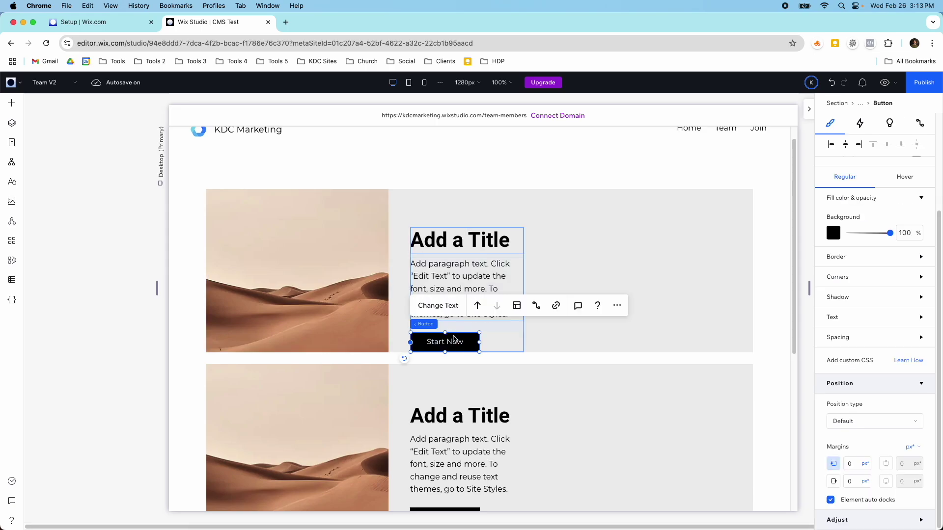
key(Delete)
click(456, 300)
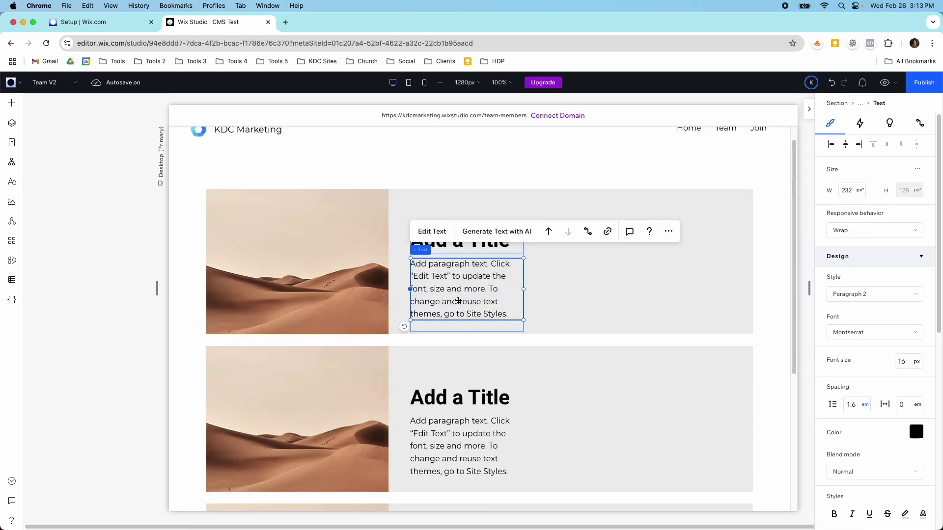
click(448, 255)
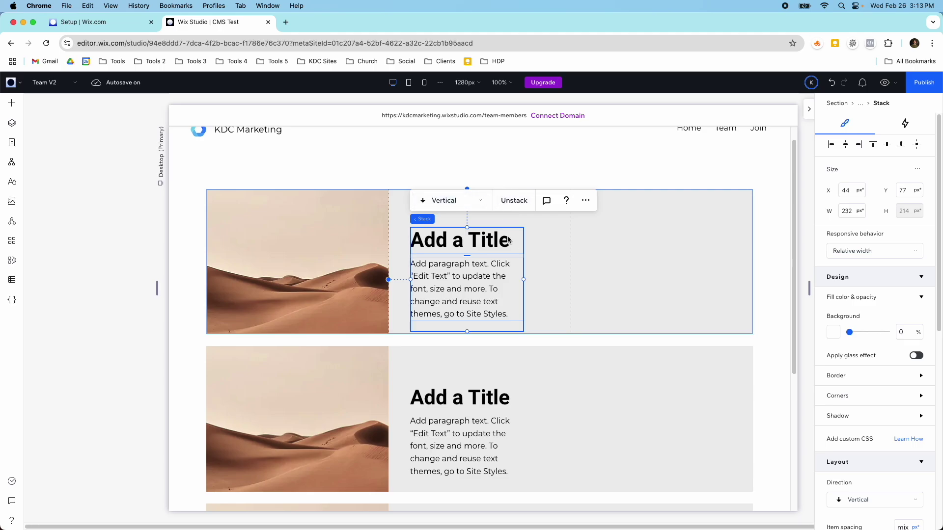
click(529, 252)
click(471, 240)
drag(472, 240, 467, 217)
drag(455, 278, 450, 273)
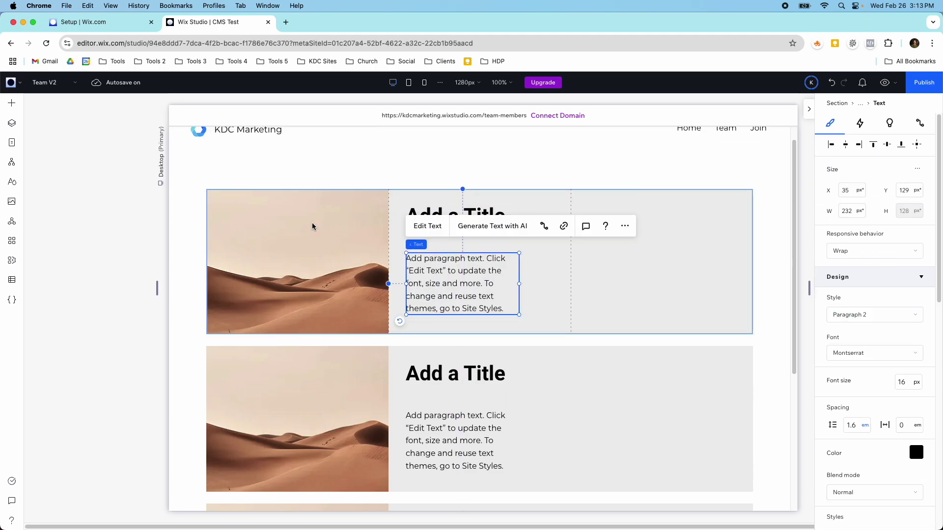
Add a Heading 6 subtitle beneath the title and make the main title Heading 3.
click(17, 110)
drag(187, 159, 453, 241)
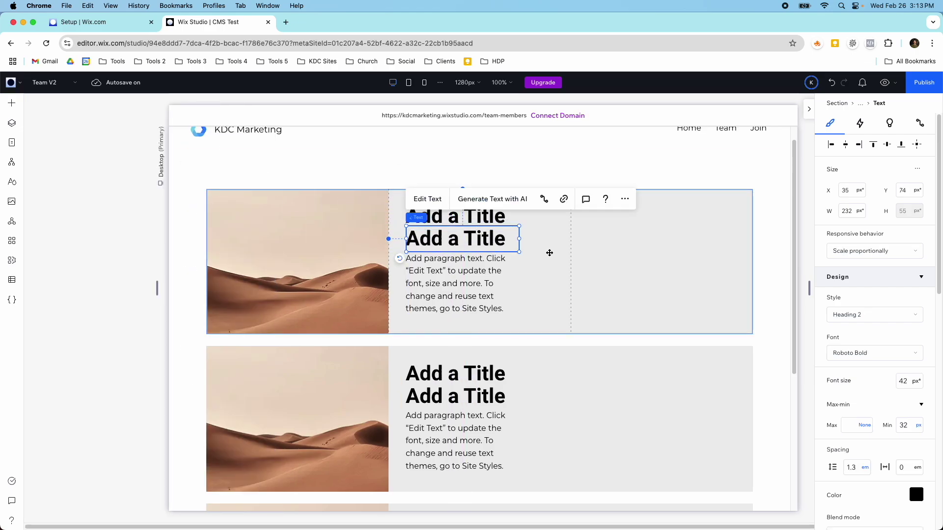
click(857, 320)
click(850, 481)
drag(460, 226, 456, 238)
click(457, 216)
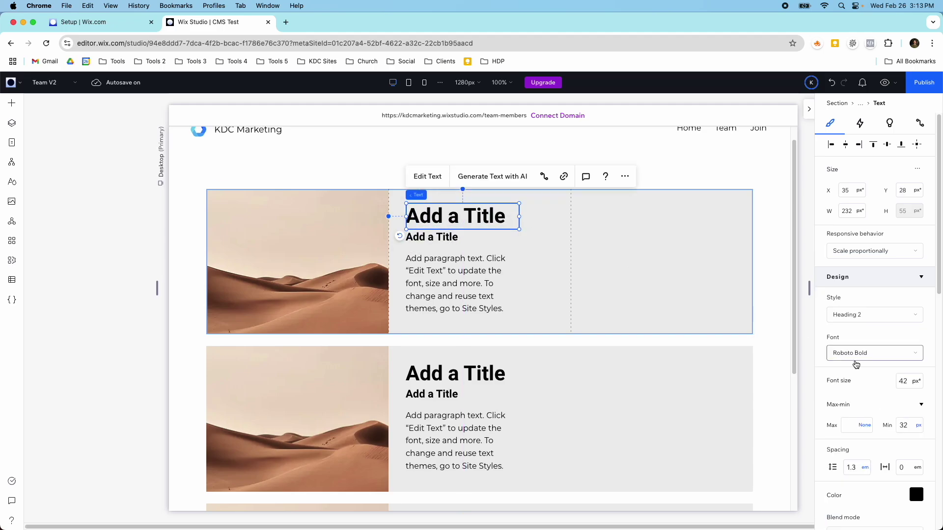
click(874, 315)
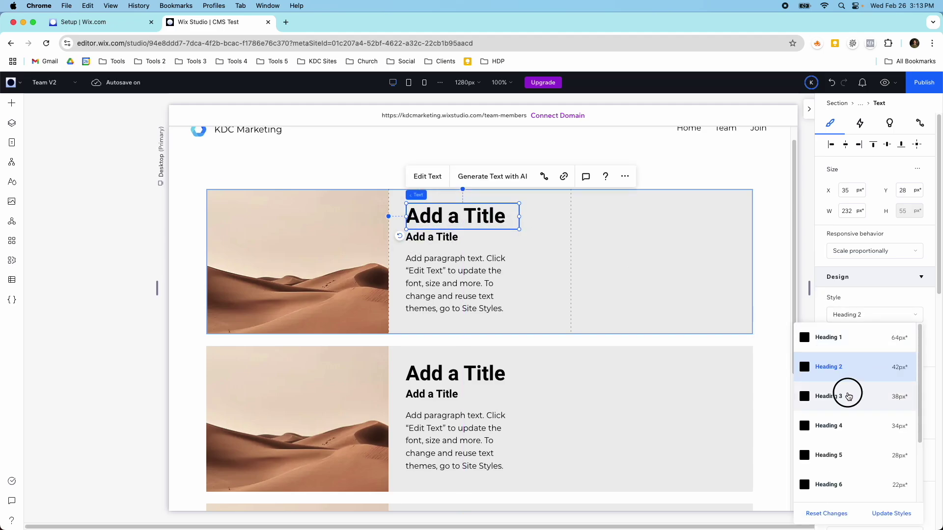
click(848, 392)
drag(449, 239, 448, 242)
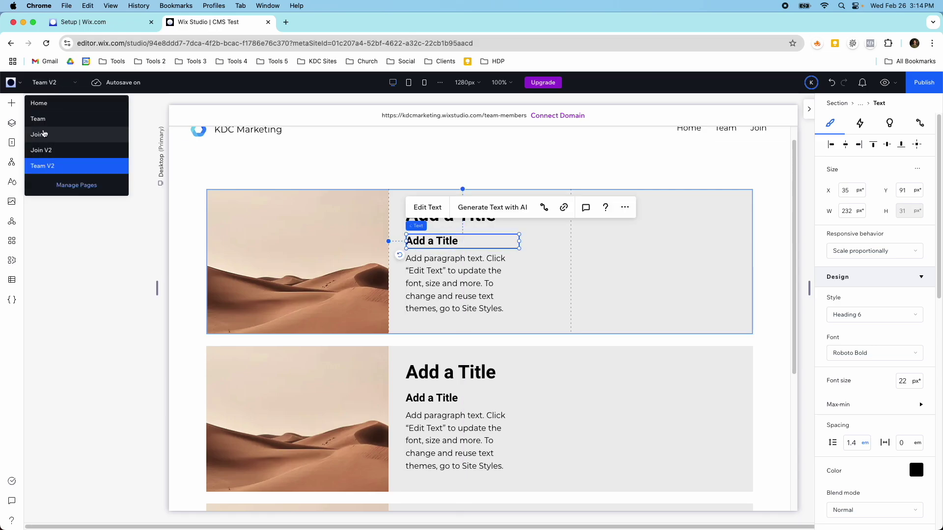
click(43, 120)
scroll(309, 258, down, 1)
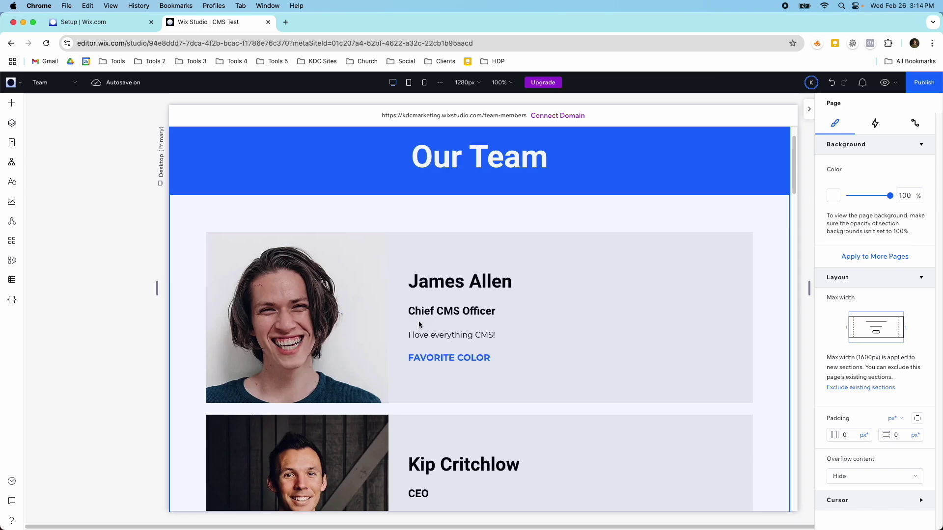
click(51, 82)
click(50, 105)
click(51, 83)
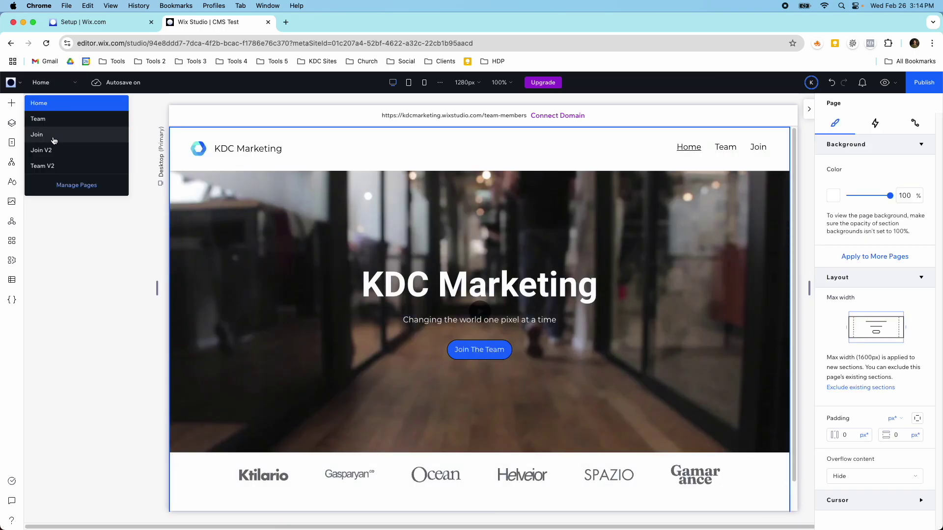
click(52, 167)
scroll(439, 244, down, 1)
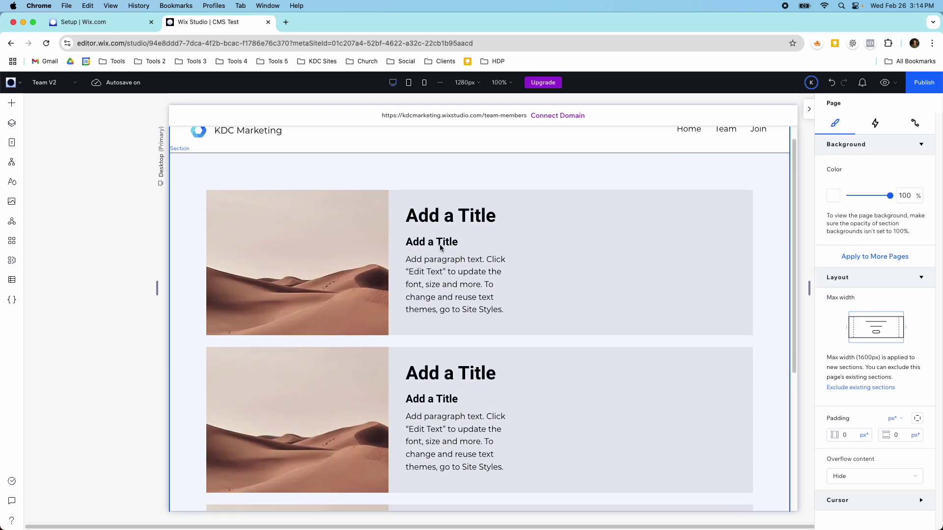
click(452, 219)
Connect the repeater image to a new dataset for the Team Members 2 collection.
click(438, 282)
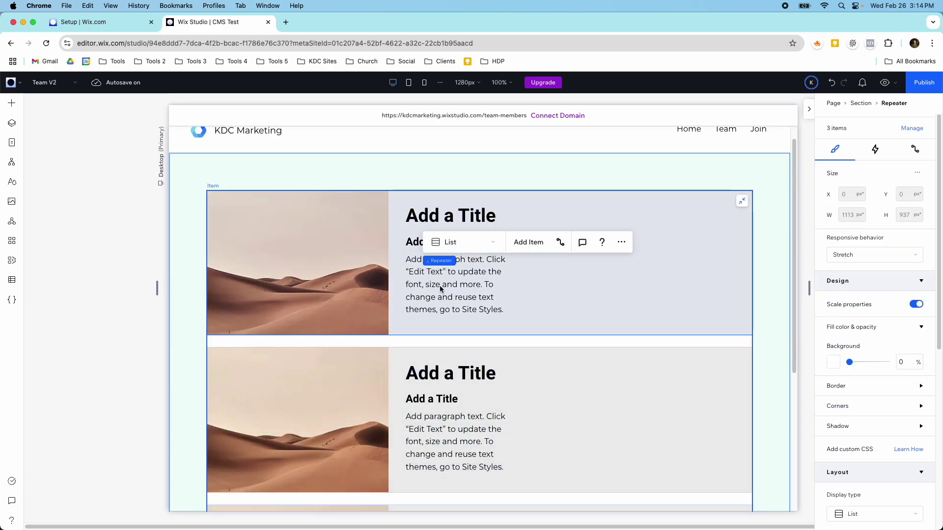
click(440, 284)
click(462, 290)
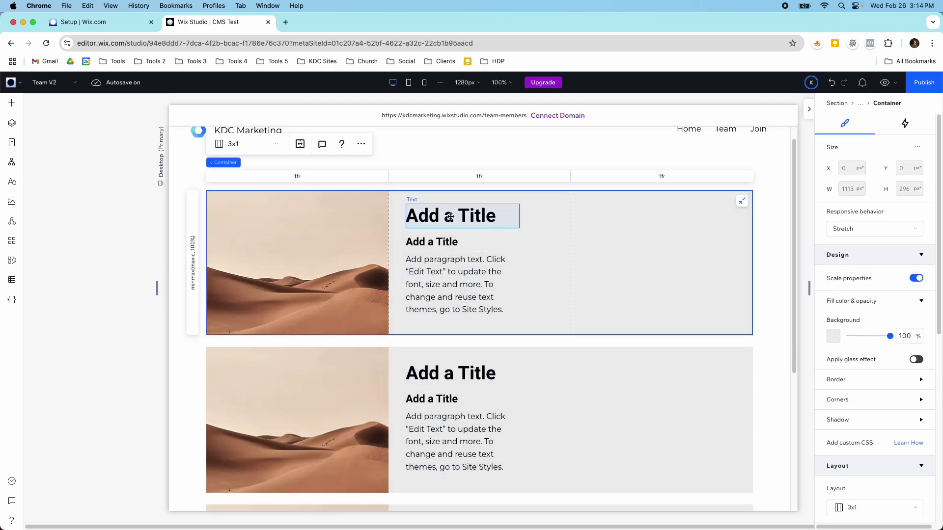
click(450, 217)
click(358, 219)
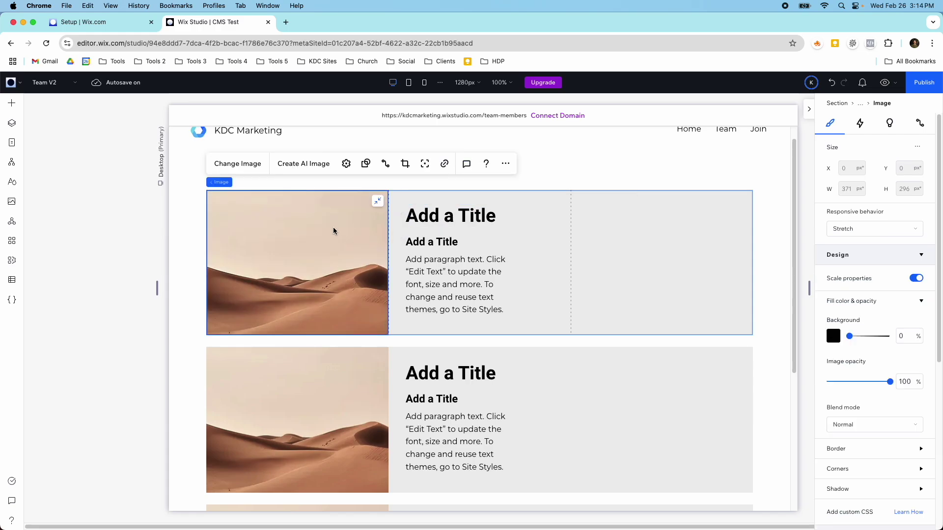
click(386, 166)
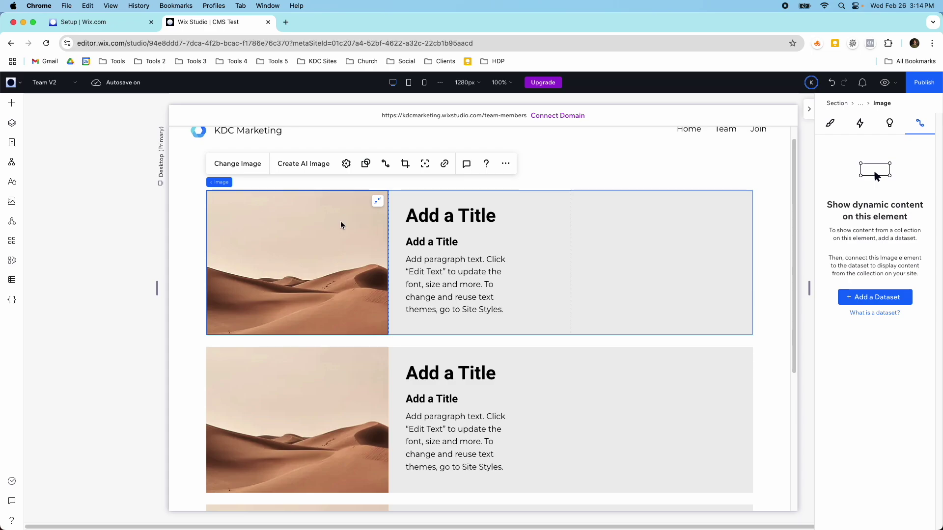
click(871, 299)
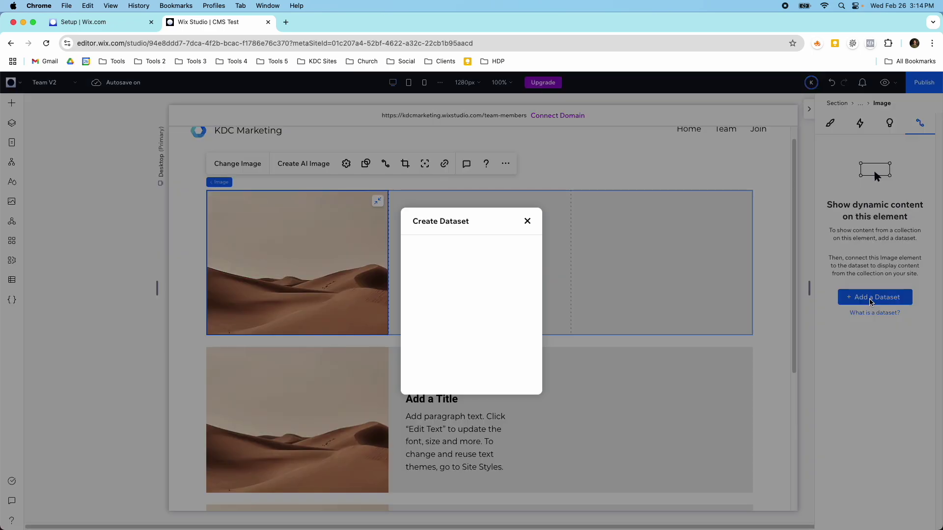
click(505, 301)
click(499, 354)
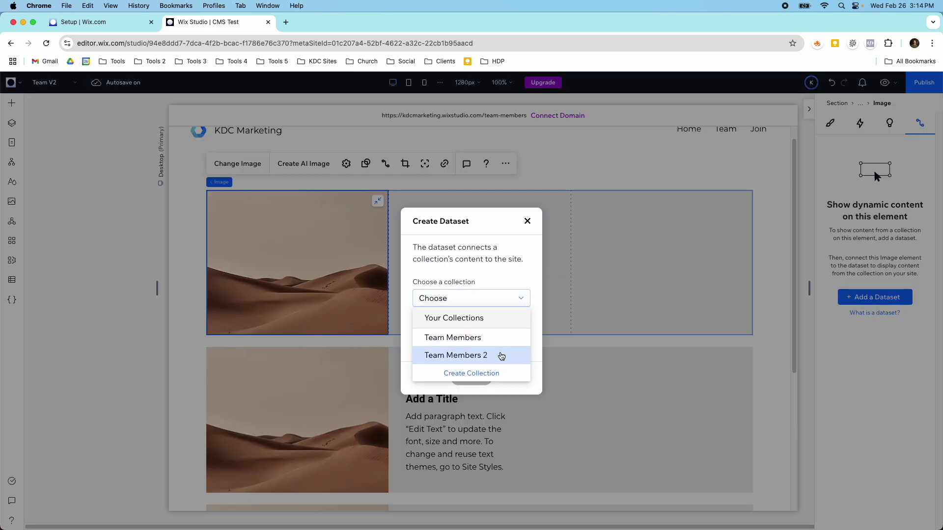
click(479, 378)
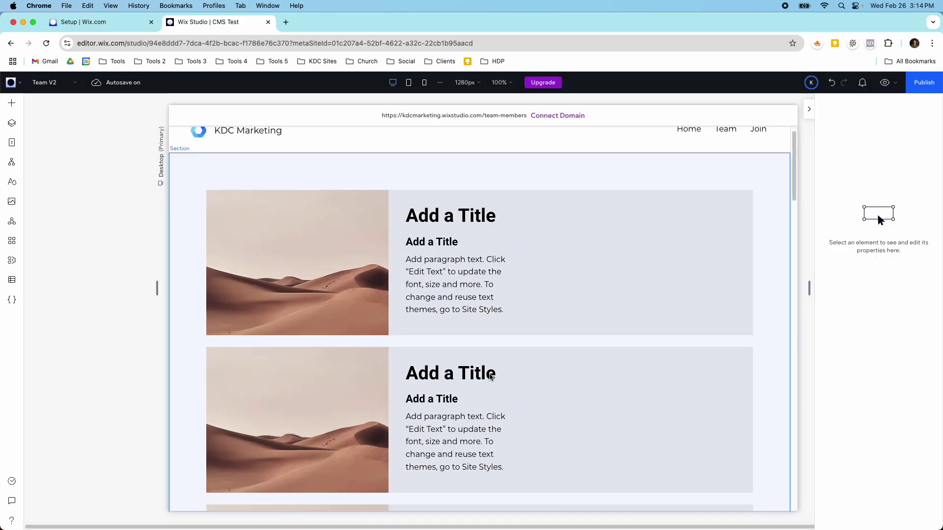
Set the first item's image source to the Profile Image field.
click(344, 252)
click(344, 271)
click(343, 280)
click(343, 286)
click(342, 288)
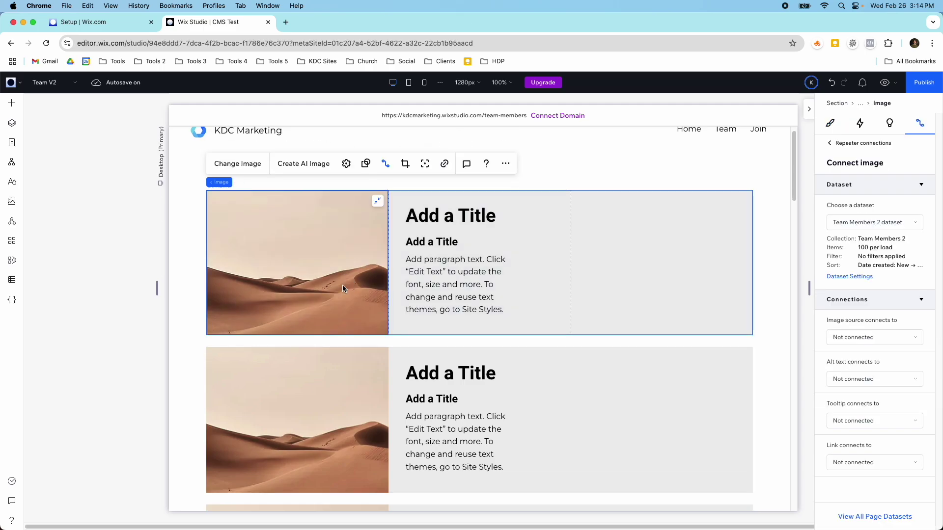
click(847, 338)
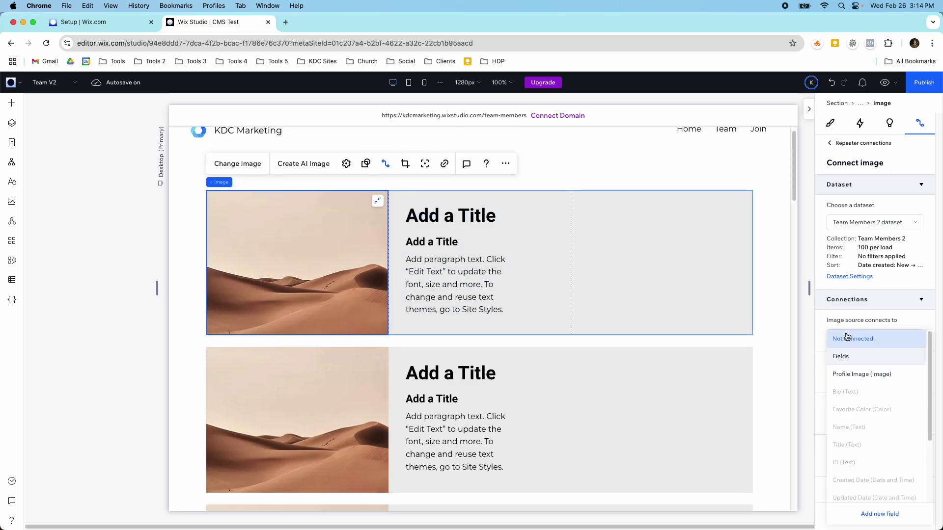
click(859, 374)
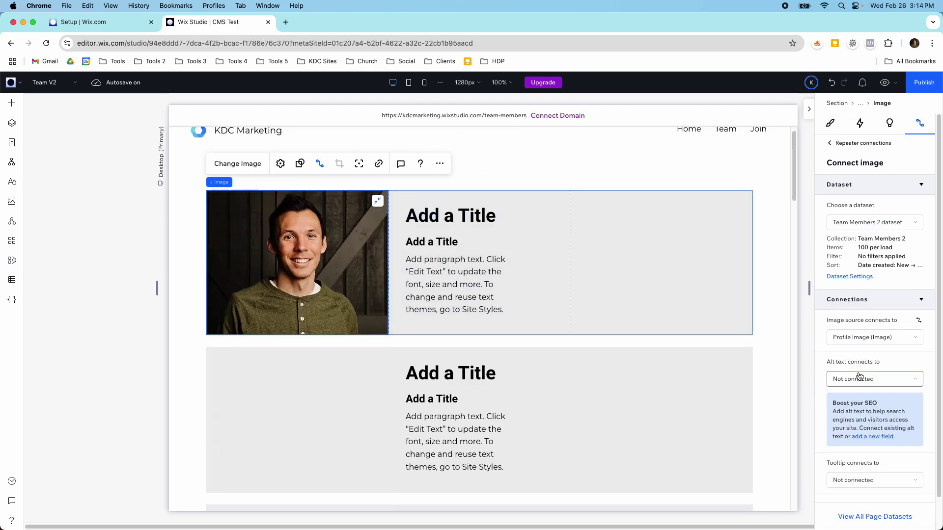
scroll(605, 336, down, 8)
scroll(604, 332, down, 5)
scroll(309, 273, up, 5)
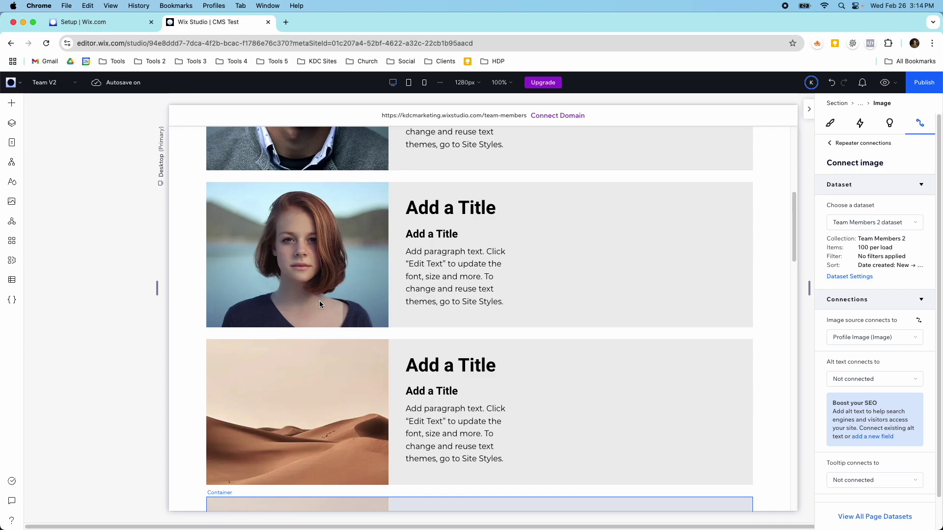
scroll(319, 300, up, 2)
click(12, 280)
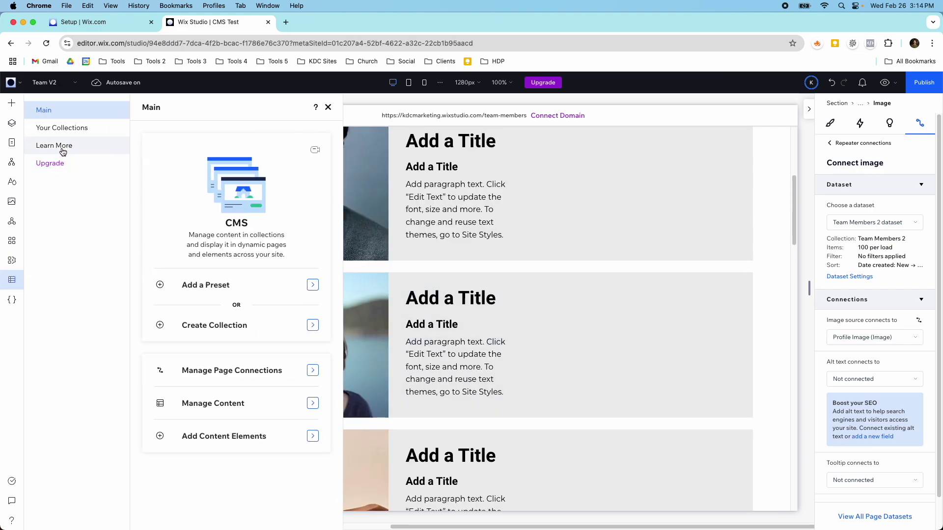
click(60, 129)
click(196, 204)
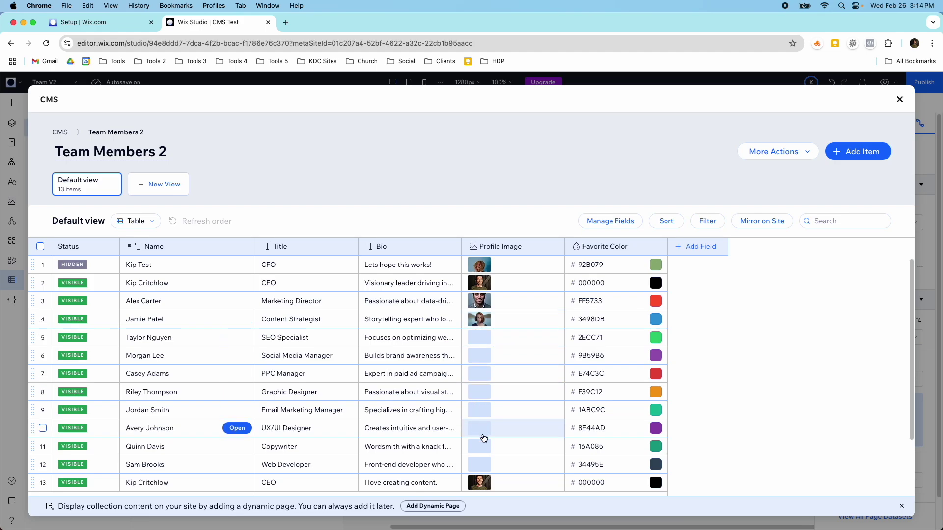
scroll(480, 354, down, 2)
scroll(481, 348, up, 2)
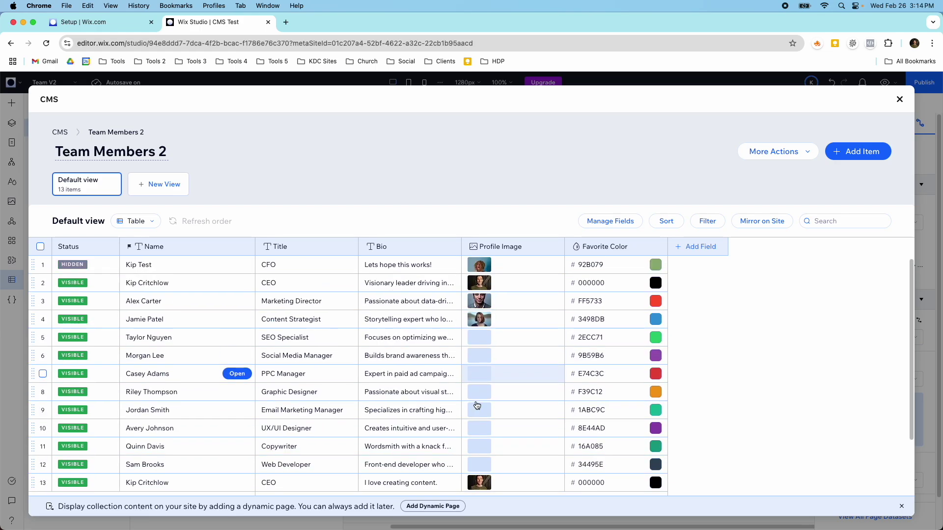
click(900, 99)
scroll(535, 305, down, 3)
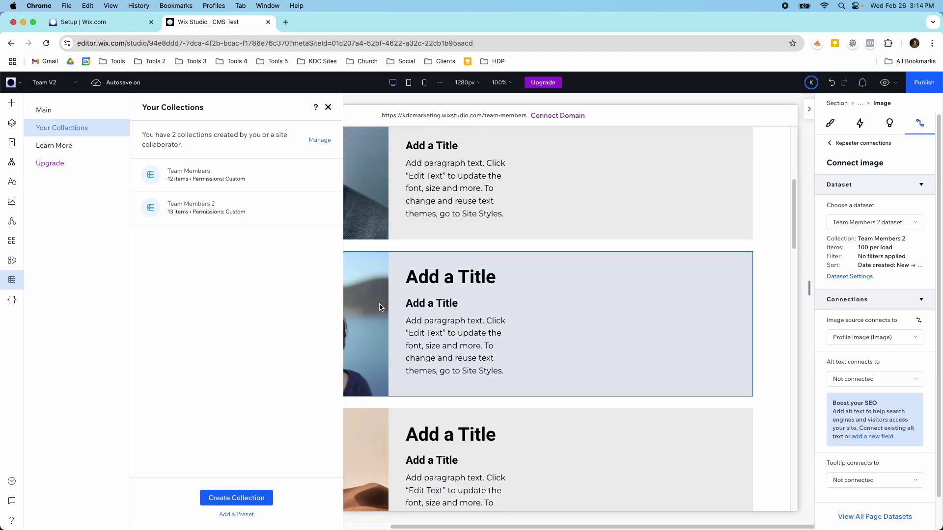
click(327, 107)
scroll(330, 321, up, 1)
scroll(329, 320, up, 9)
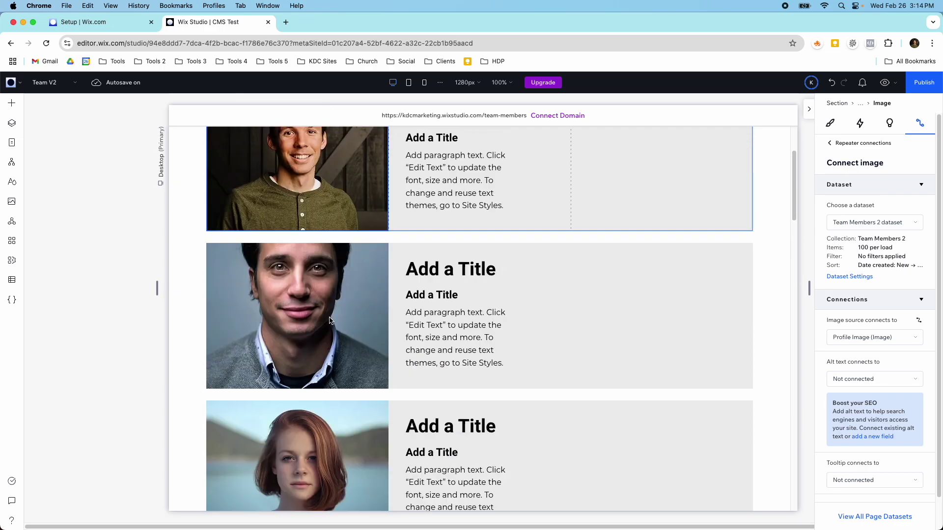
scroll(312, 320, down, 3)
scroll(311, 320, down, 5)
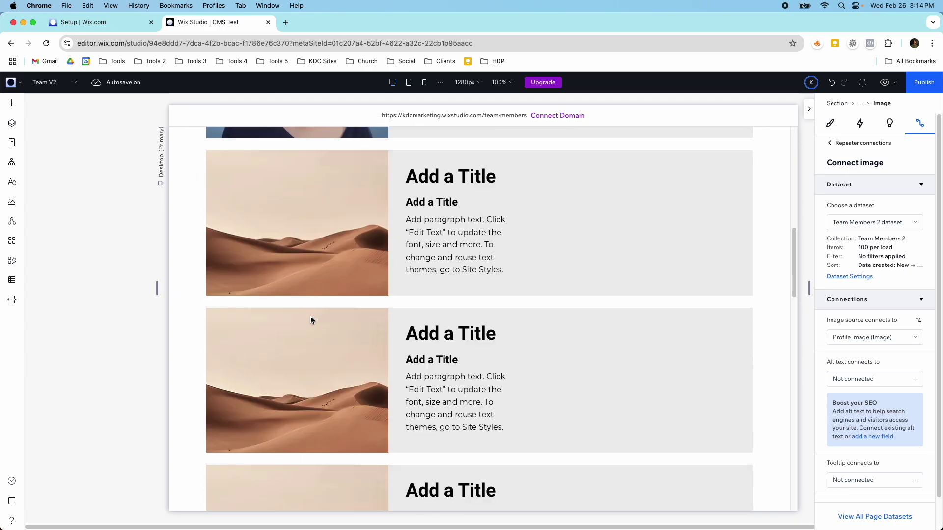
scroll(310, 319, up, 5)
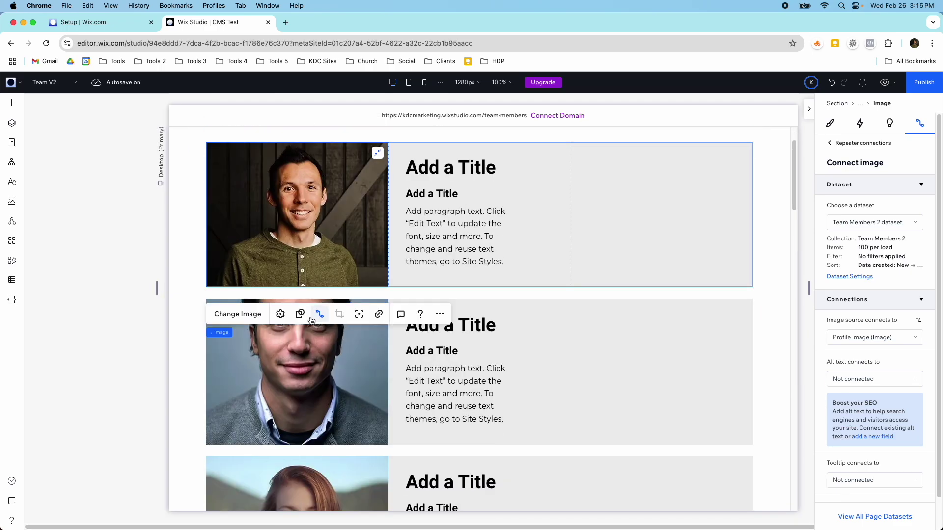
click(448, 235)
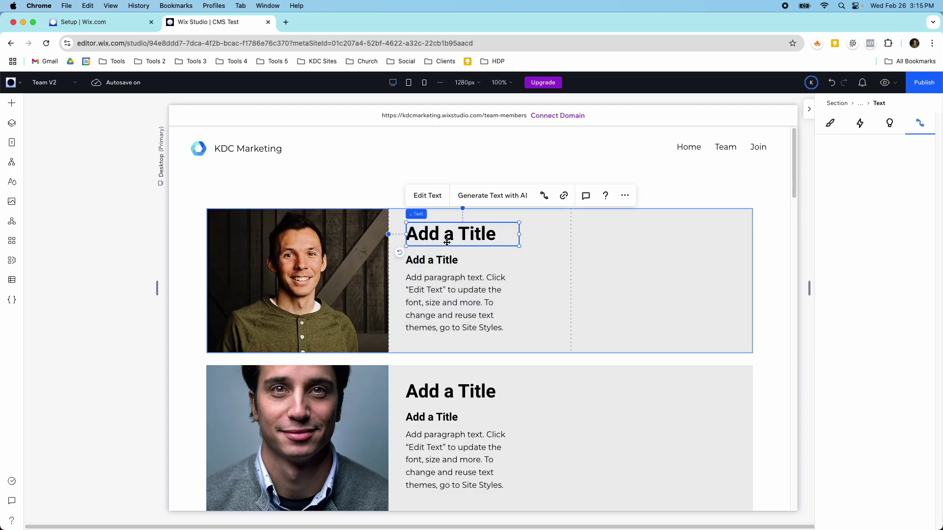
Connect the large heading to the Name field.
click(543, 198)
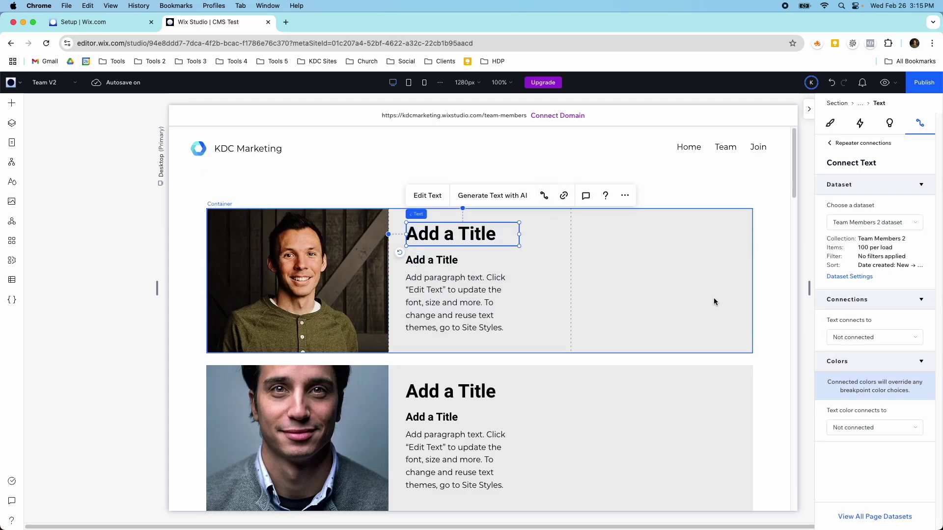
click(849, 339)
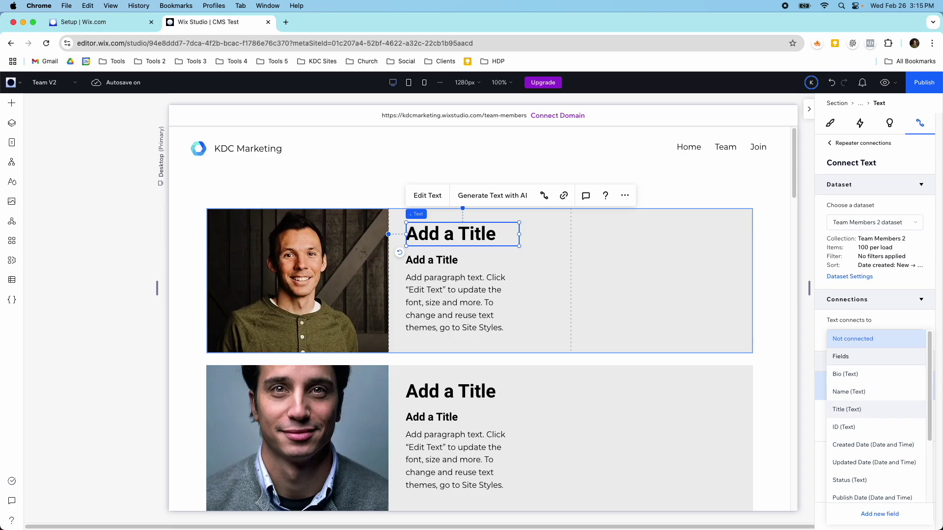
click(857, 410)
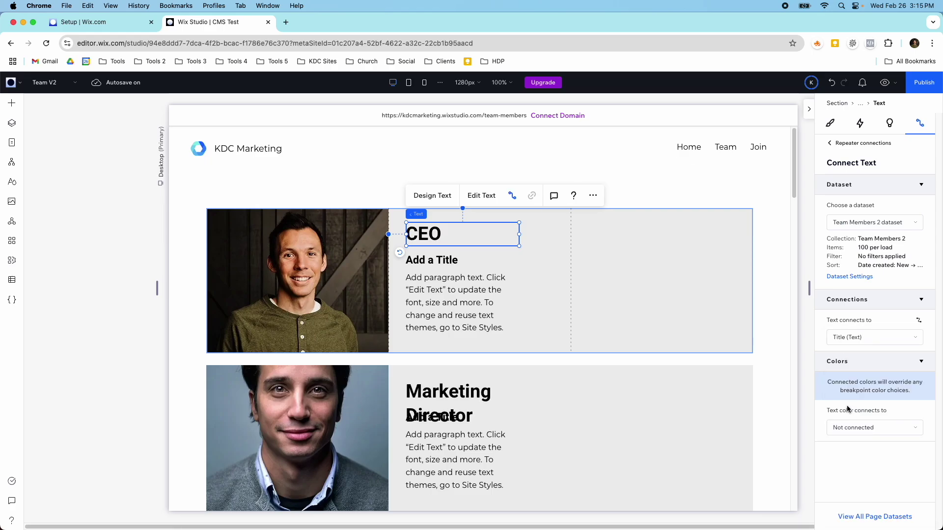
click(854, 337)
click(848, 318)
Connect the subtitle to Title and the paragraph to Bio, then widen the bio box.
click(462, 263)
click(846, 334)
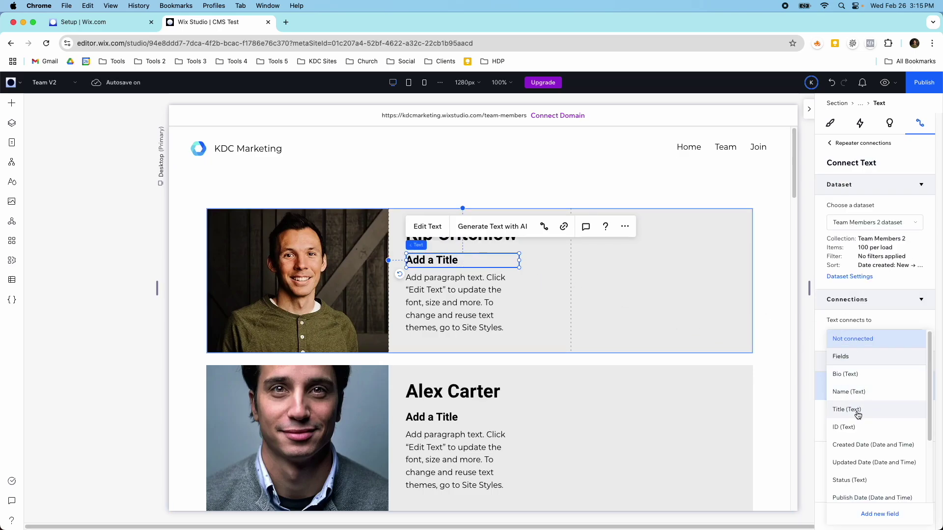
click(856, 412)
click(461, 302)
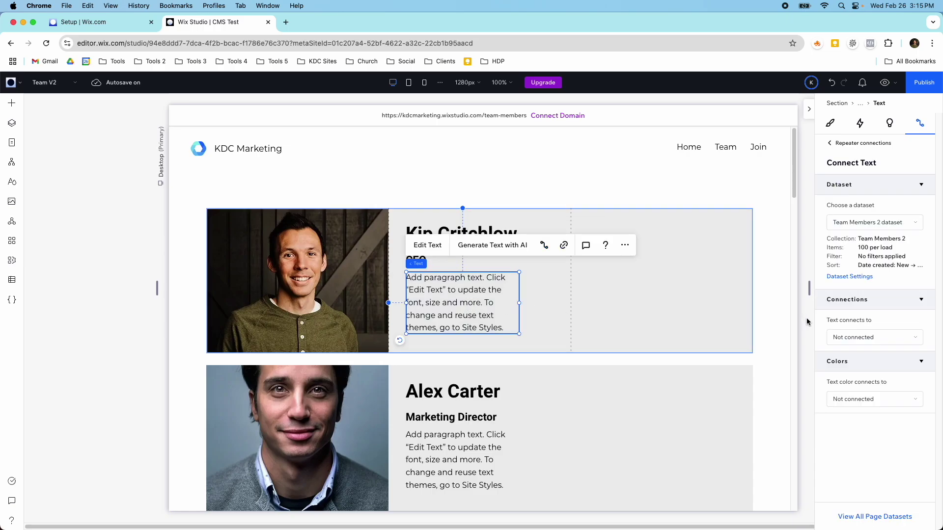
click(835, 335)
click(845, 374)
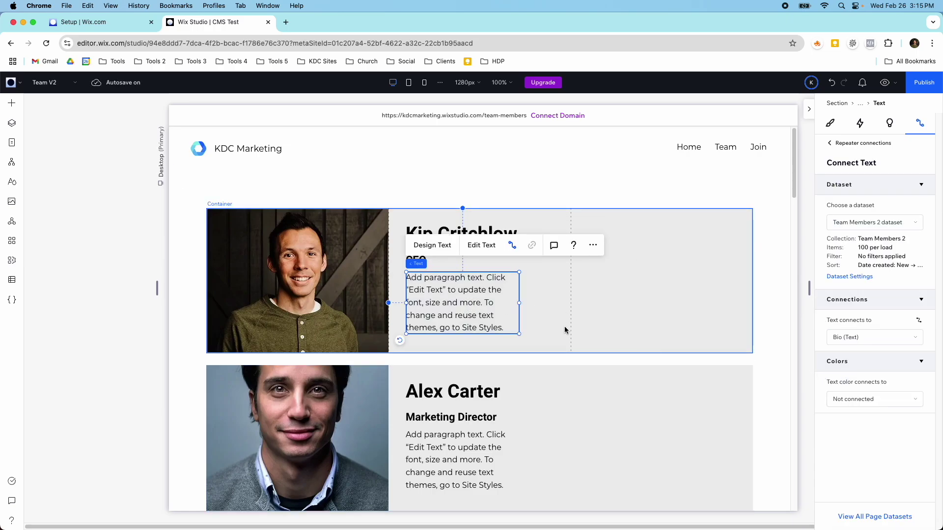
drag(520, 290, 532, 290)
Add a new text element to the repeater card, leaving it unconnected to any field.
click(11, 103)
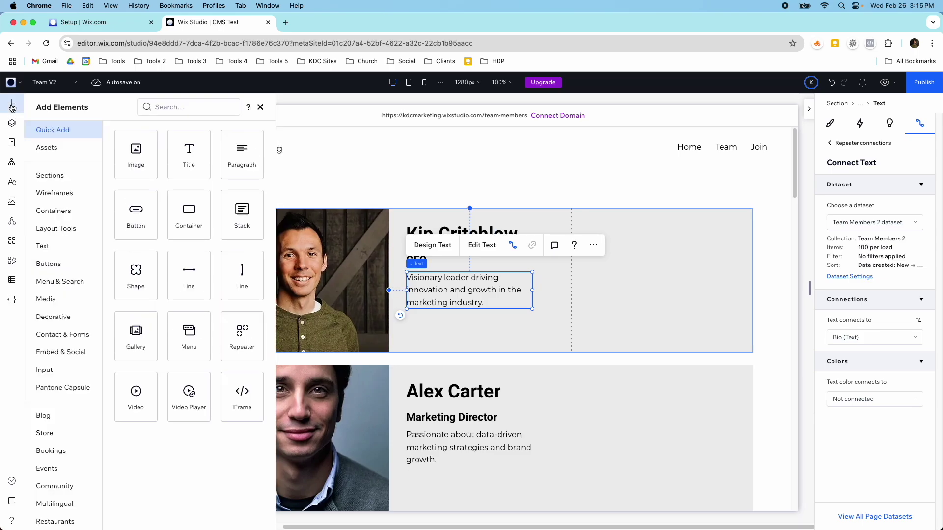
drag(204, 162, 503, 334)
click(850, 338)
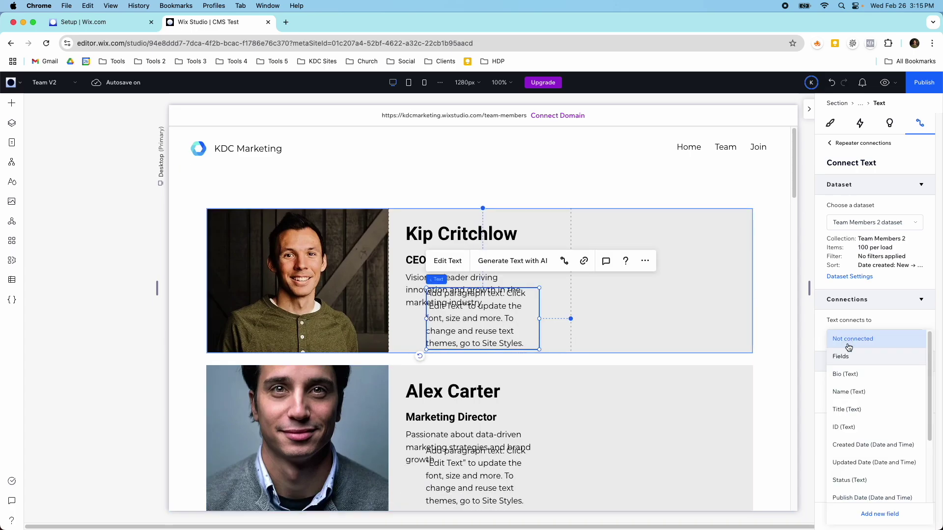
scroll(854, 421, down, 4)
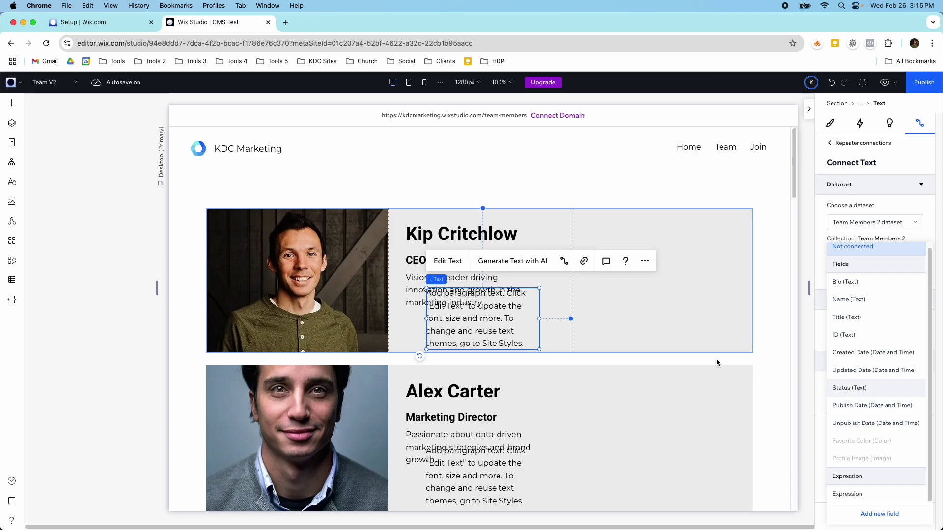
click(537, 318)
Nudge the new paragraph slightly left and replace its placeholder with 'Favorite Color'.
drag(491, 322, 477, 320)
click(442, 261)
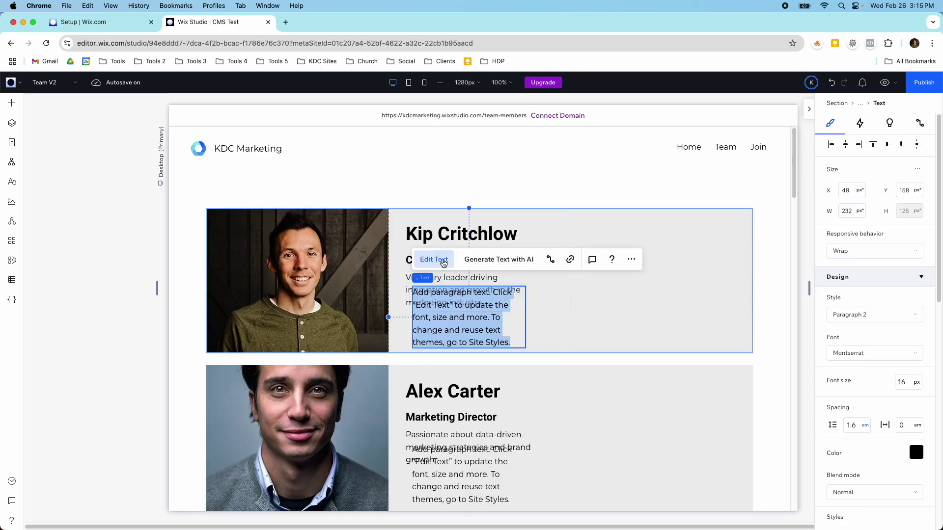
text(Favorite Color)
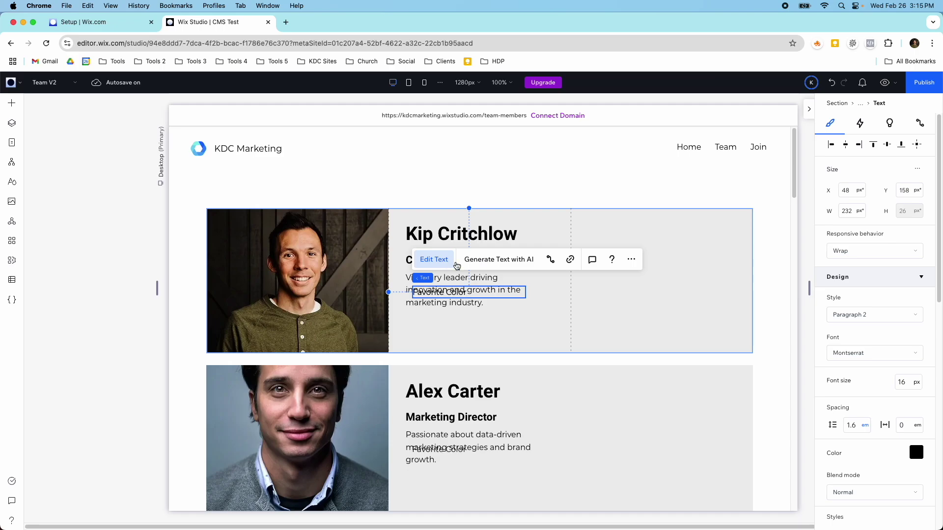
click(494, 291)
click(465, 321)
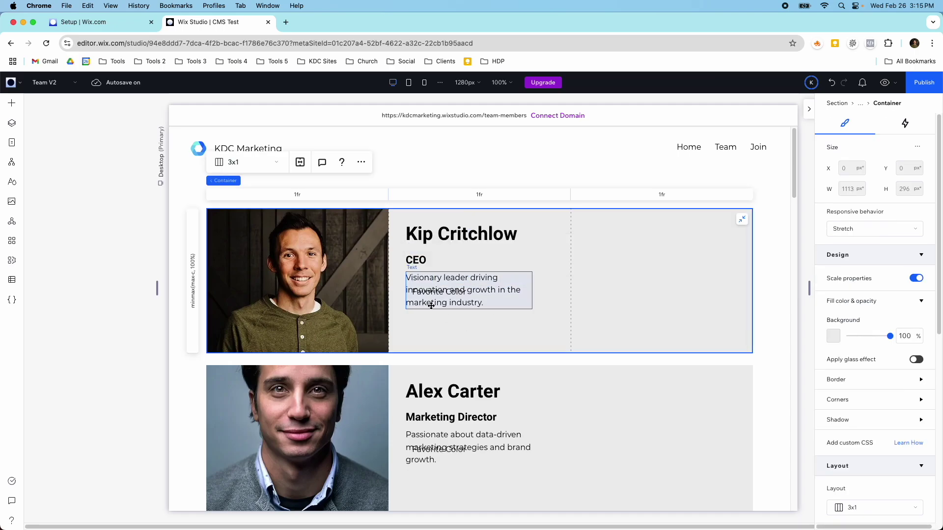
Select the Favorite Color text in Layers, move it below the bio, and apply Paragraph 1.
click(11, 123)
click(80, 248)
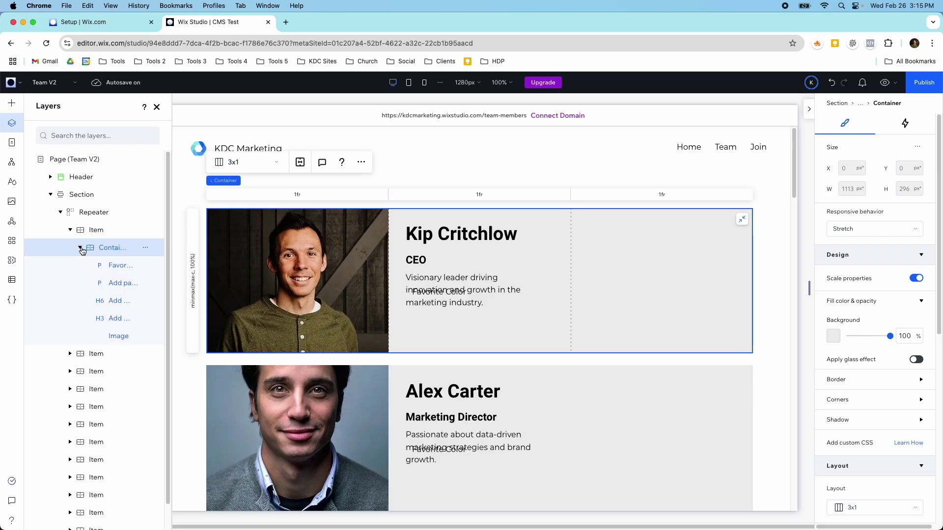
click(116, 266)
drag(436, 290, 428, 329)
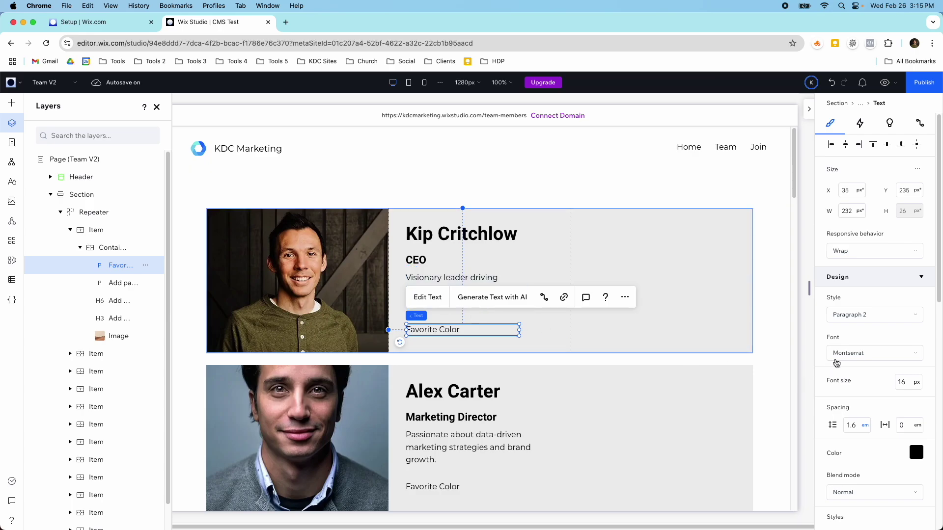
click(865, 315)
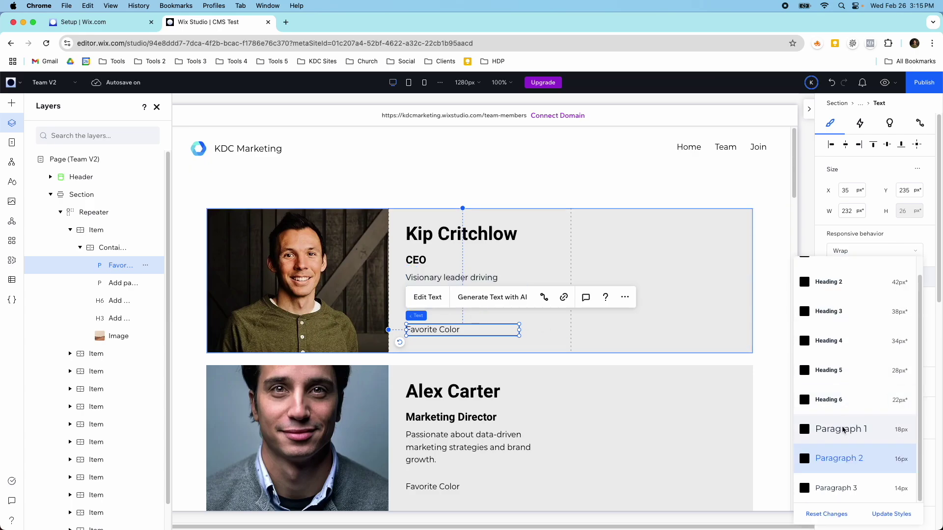
click(842, 430)
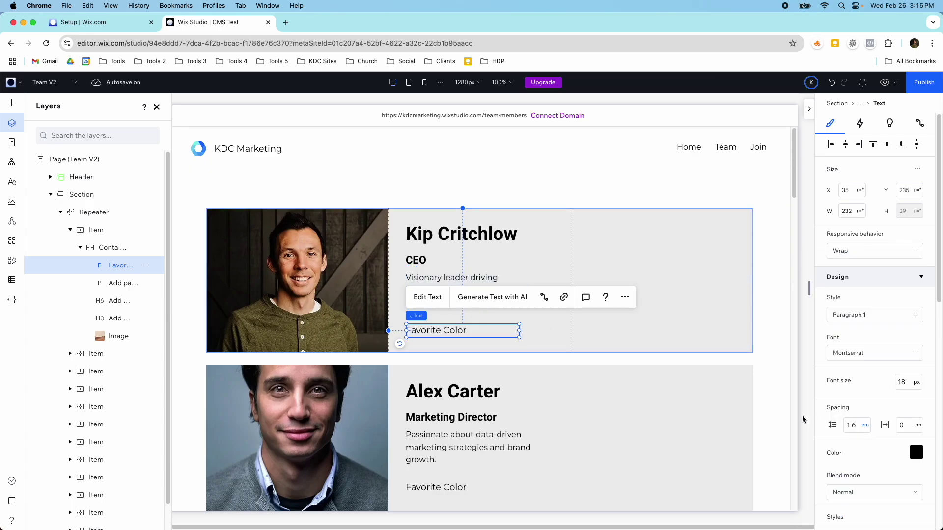
Connect the text colour to the Favorite Color field and make the text bold.
click(543, 297)
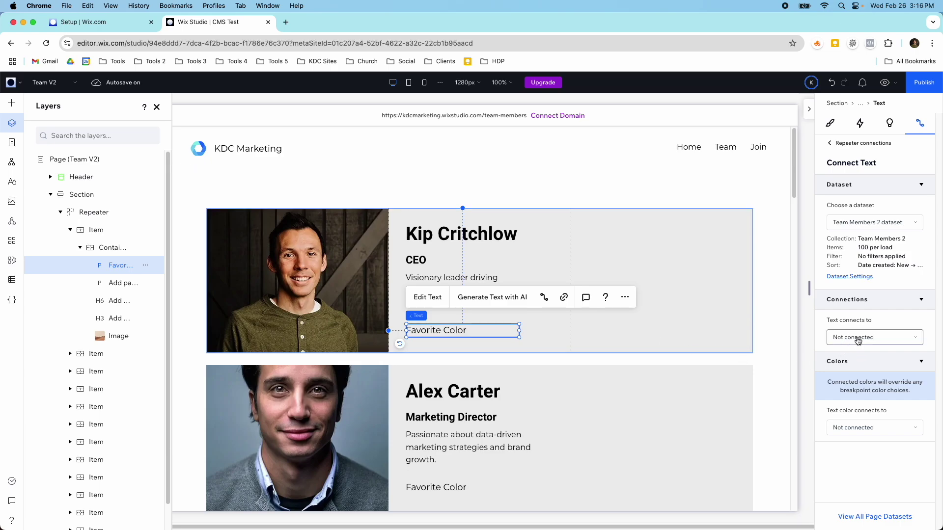
click(866, 427)
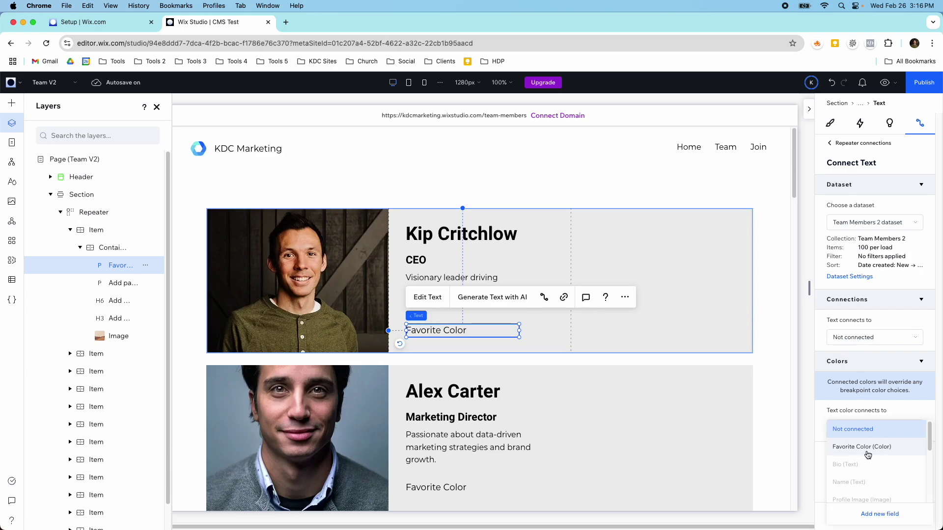
click(865, 447)
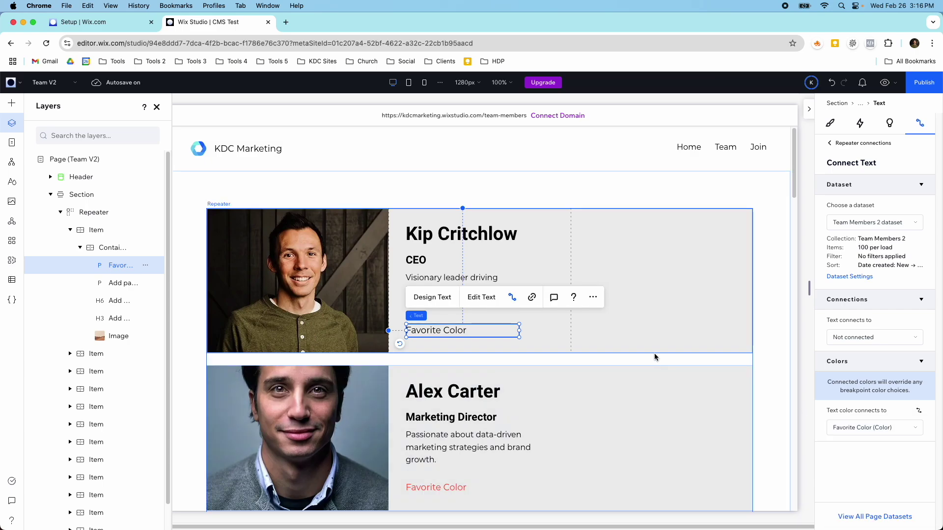
scroll(643, 355, down, 5)
scroll(632, 357, down, 6)
scroll(497, 381, up, 15)
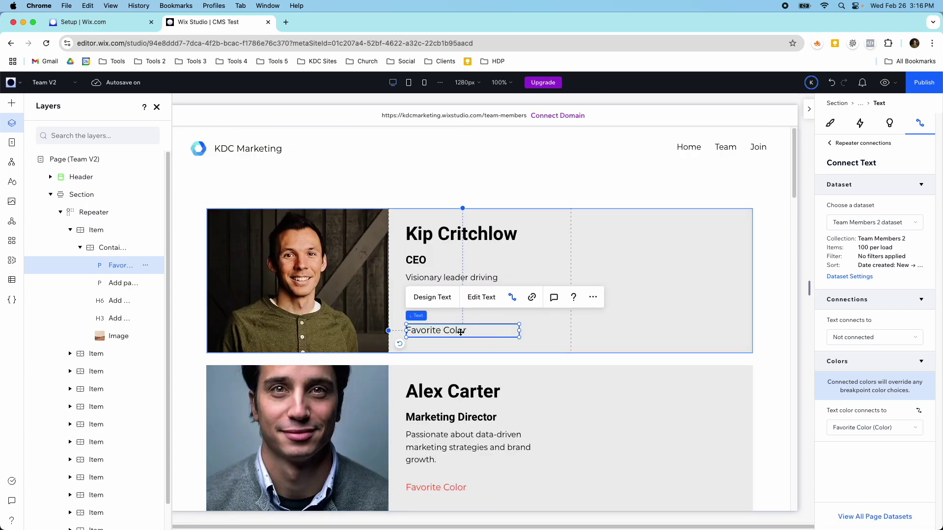
click(830, 123)
scroll(853, 393, down, 4)
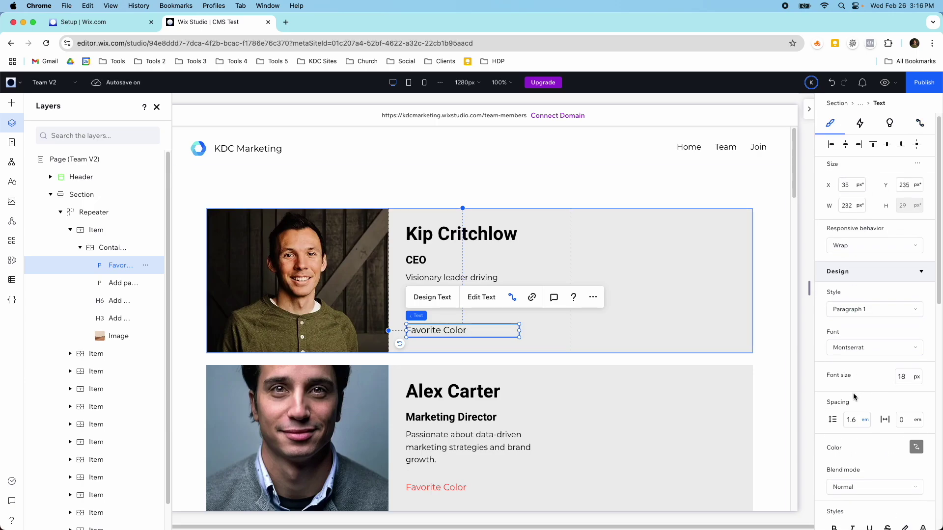
click(834, 407)
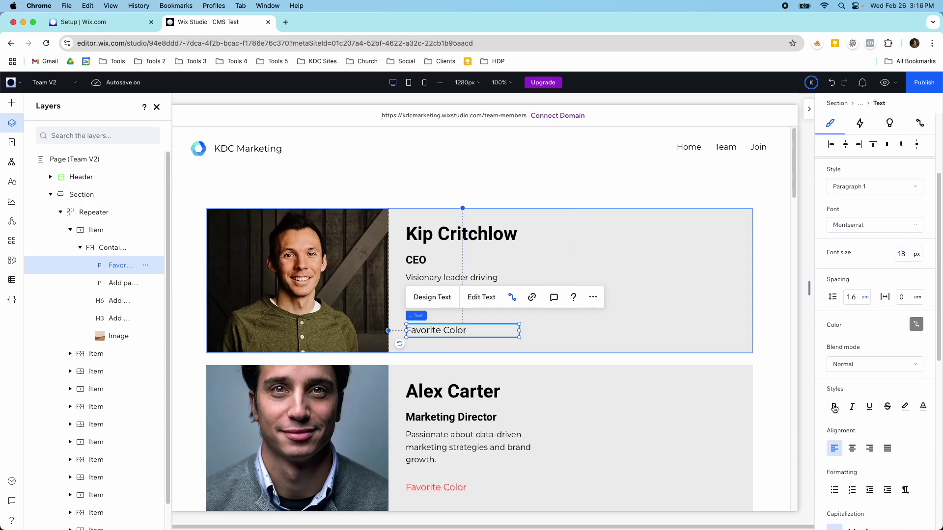
click(627, 300)
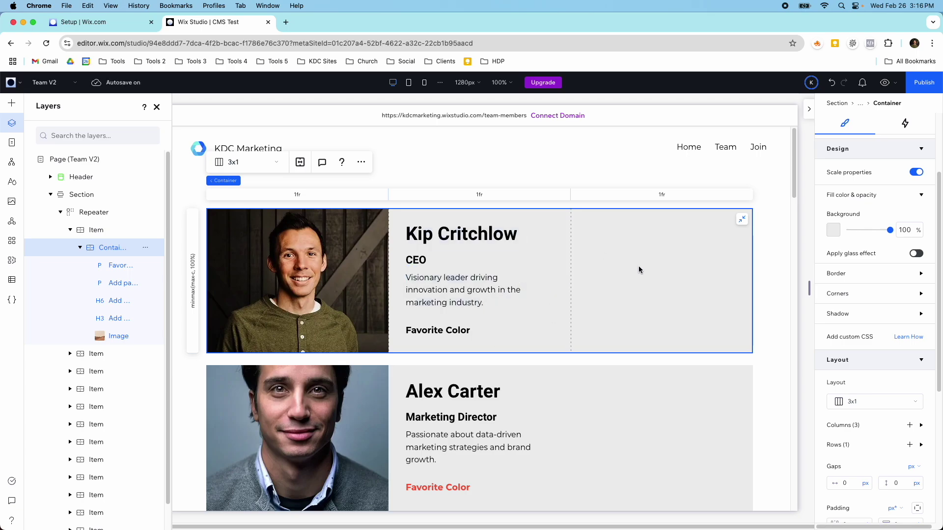
Delete the empty third column so the card grid has two columns.
scroll(887, 365, down, 2)
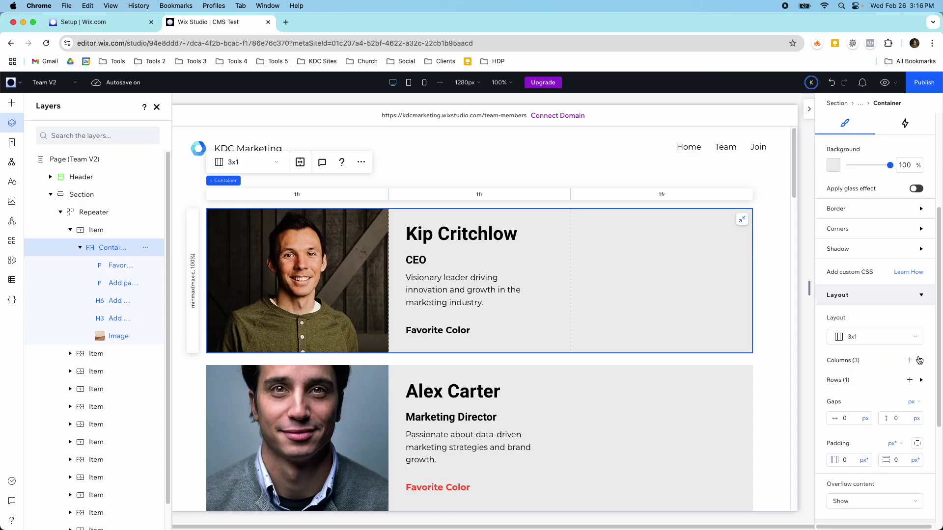
click(921, 361)
scroll(879, 343, down, 5)
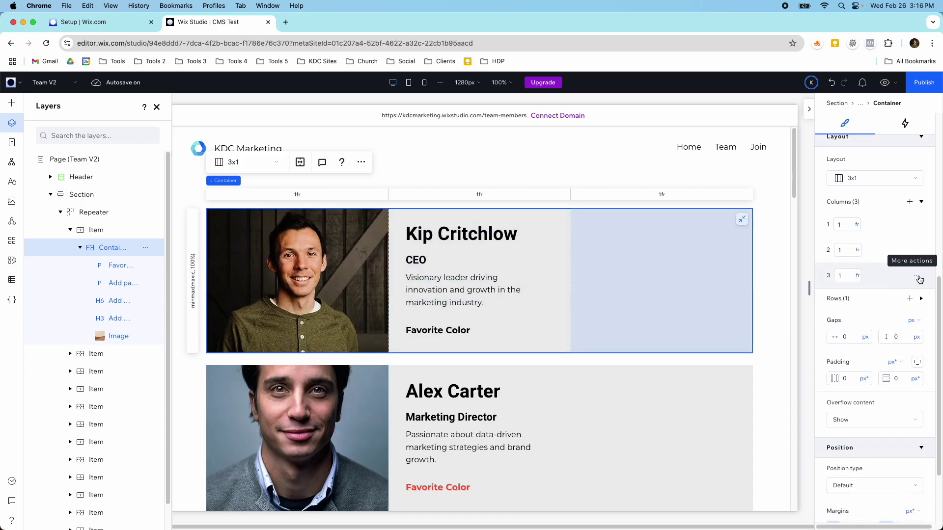
click(917, 277)
click(899, 325)
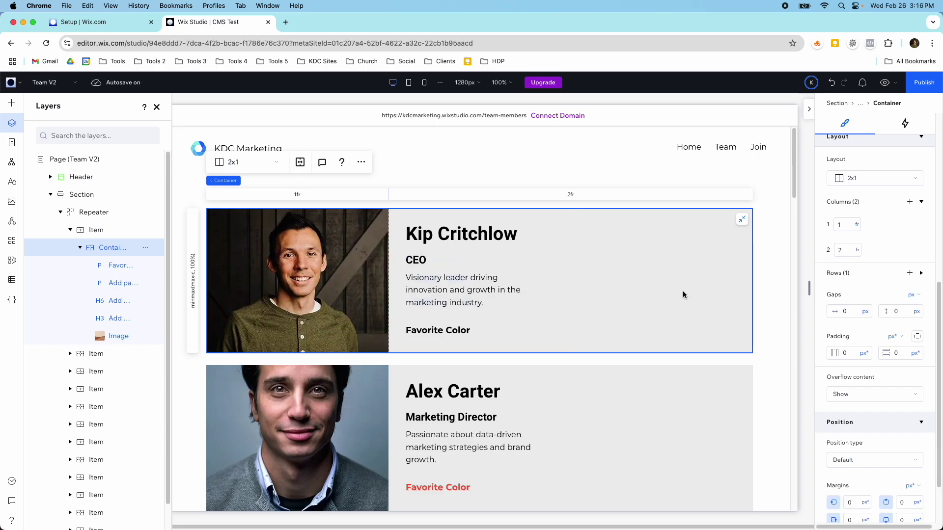
Group name, job title, bio and Favorite Color texts into a stack with 16 px spacing.
click(495, 240)
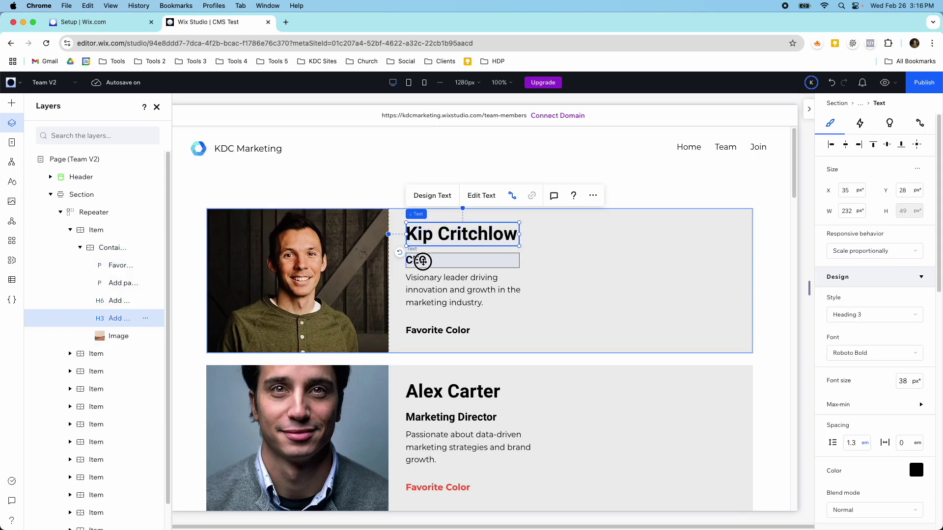
shift+click(423, 261)
shift+click(431, 289)
shift+click(437, 332)
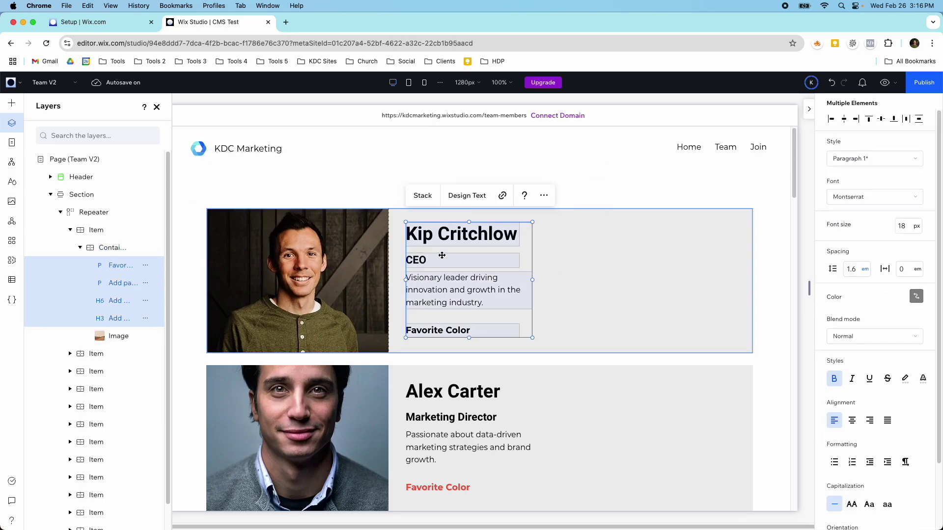
key(shift+s)
scroll(876, 324, down, 1)
scroll(876, 328, down, 3)
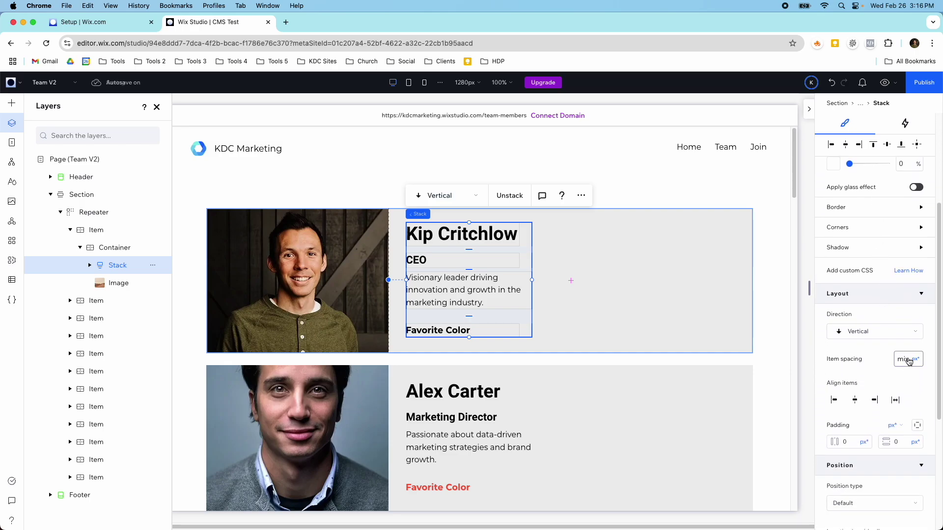
click(914, 359)
click(879, 290)
key(Return)
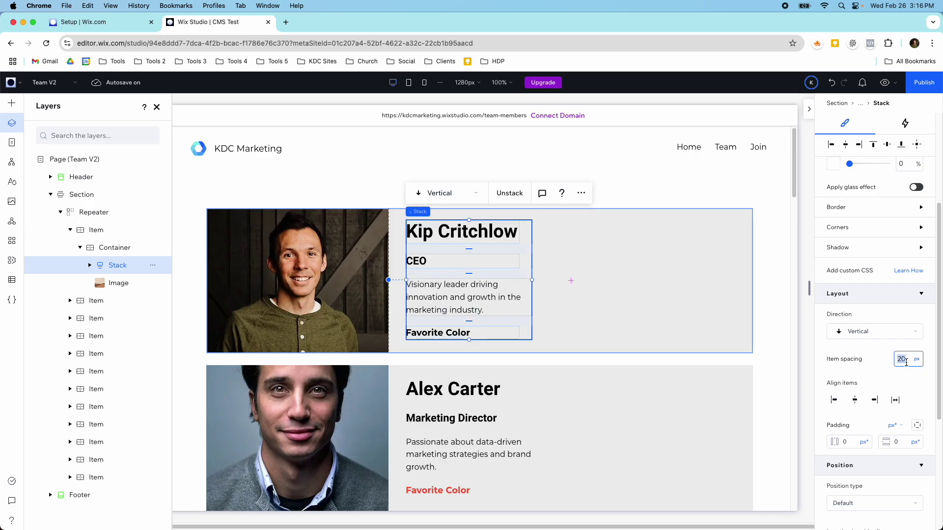
key(Return)
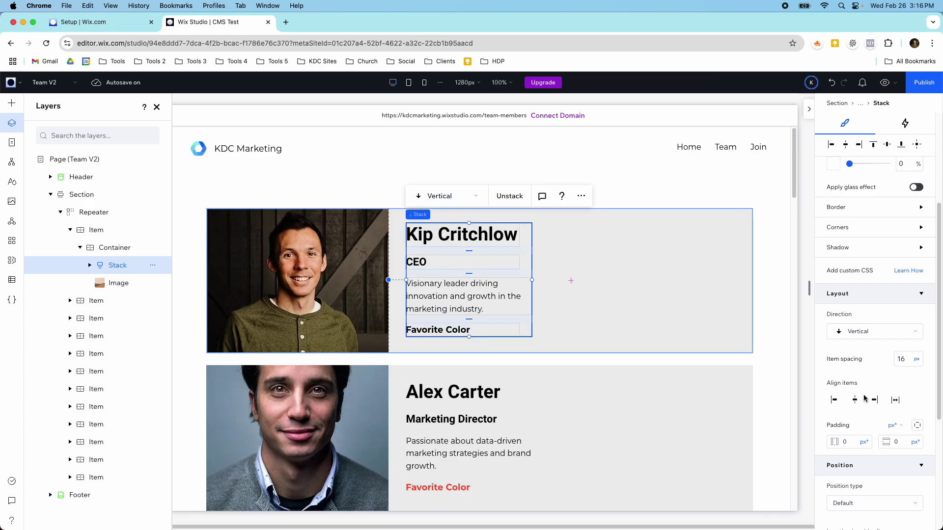
Stretch the text stack and widen it so each bio fits on one line.
click(895, 400)
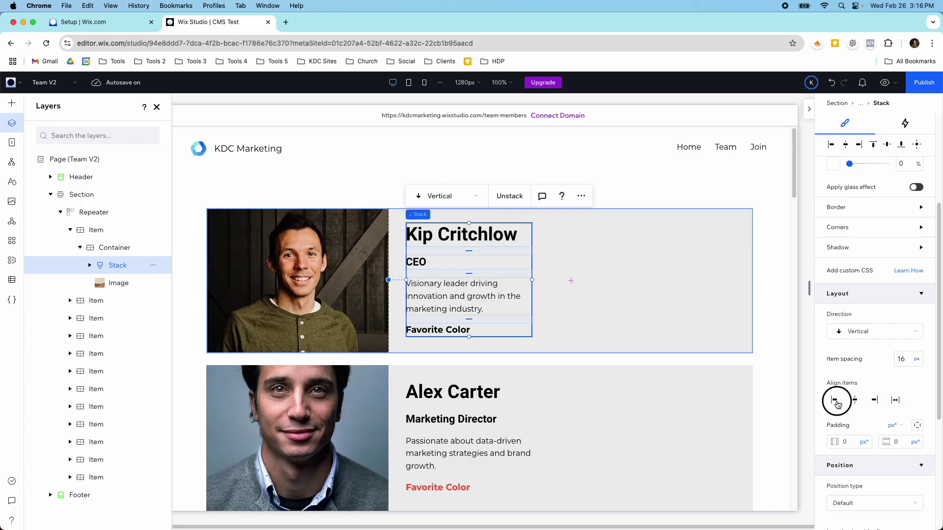
drag(532, 281, 724, 279)
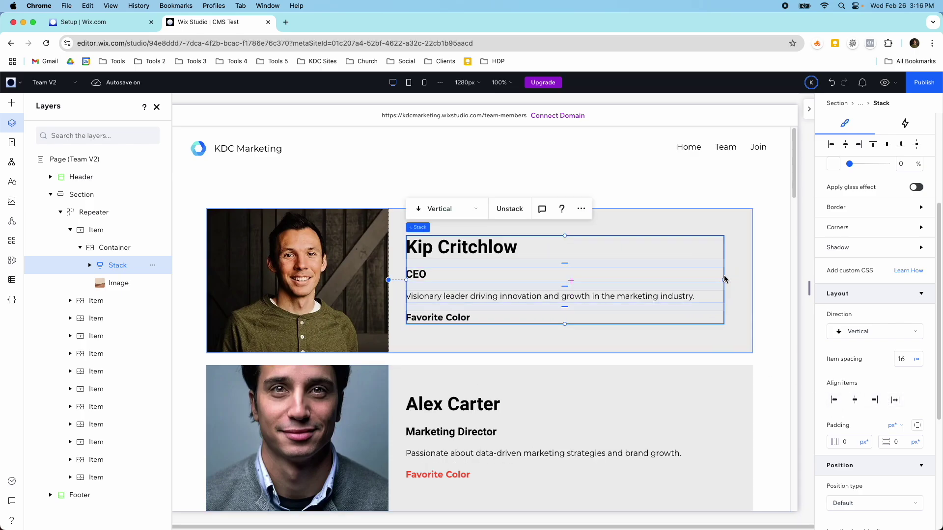
drag(724, 282, 731, 280)
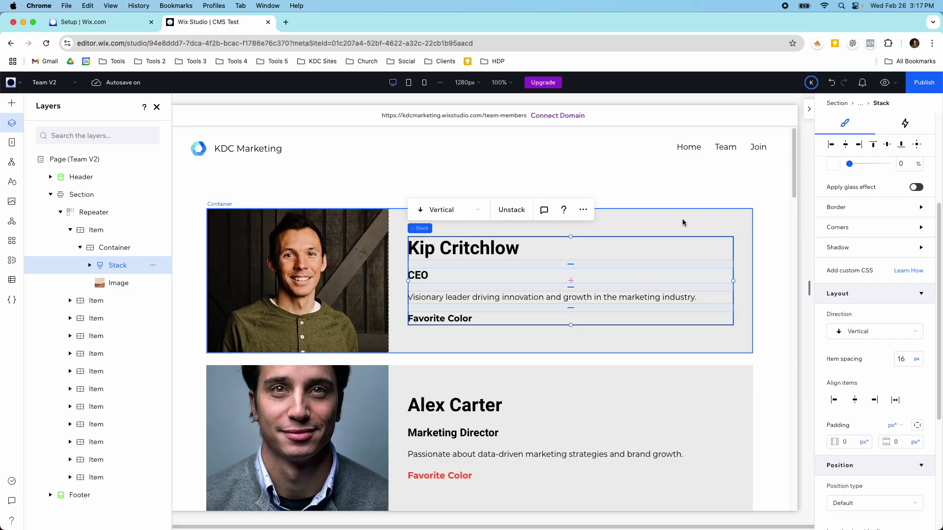
click(396, 238)
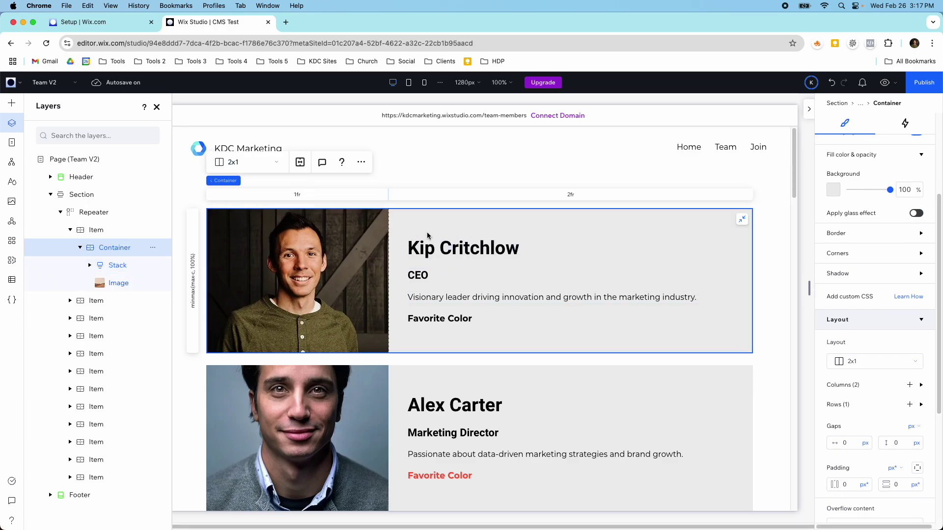
Scroll through the Team V2 member cards to check them, then bring up the CMS panel.
scroll(475, 244, down, 7)
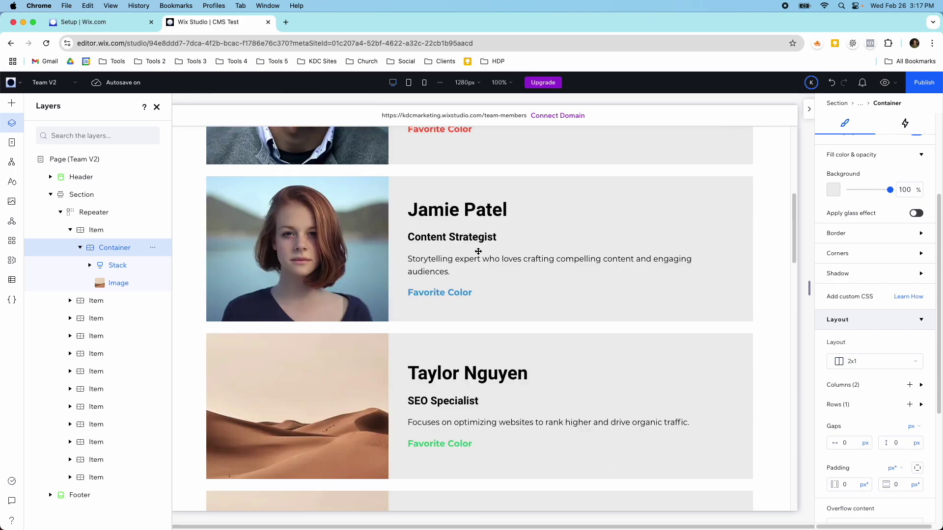
scroll(477, 252, down, 11)
scroll(483, 254, down, 15)
scroll(482, 253, up, 20)
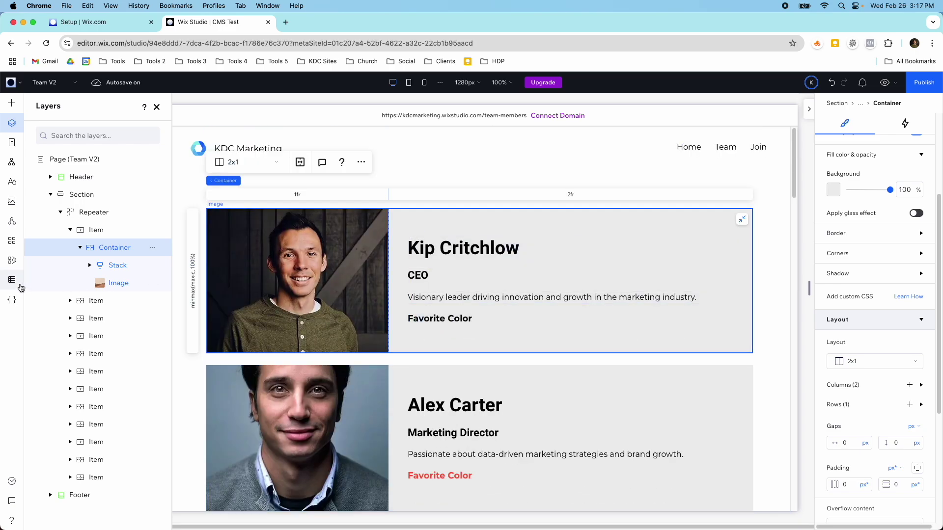
click(12, 280)
Set the hidden test item in Team Members 2 to shown status.
click(80, 128)
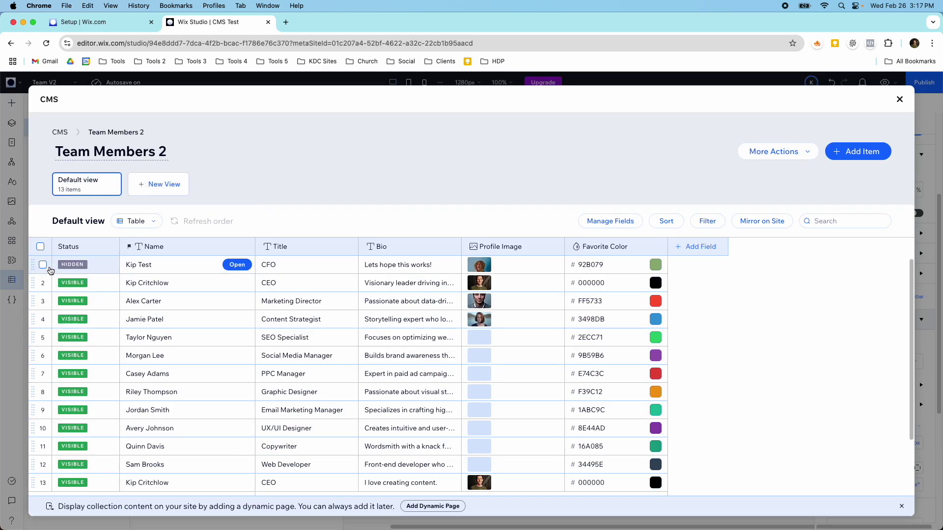
click(43, 265)
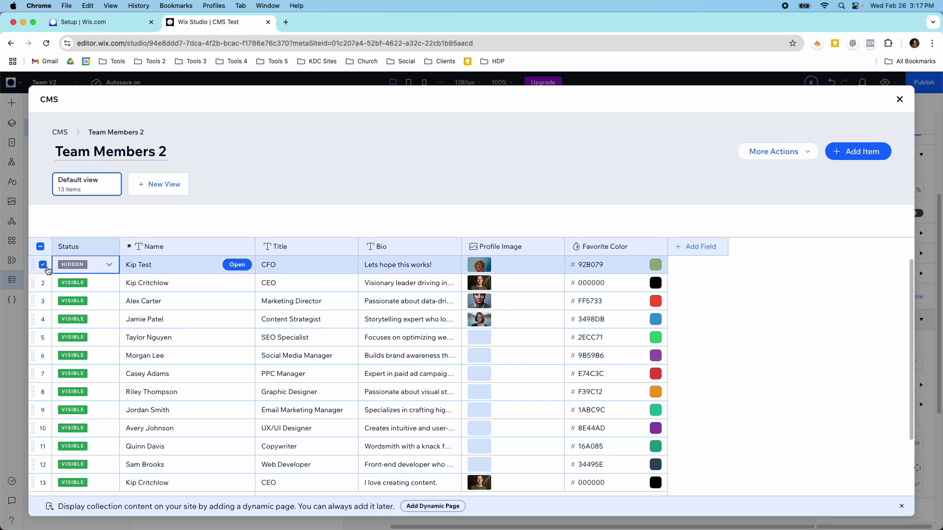
click(783, 222)
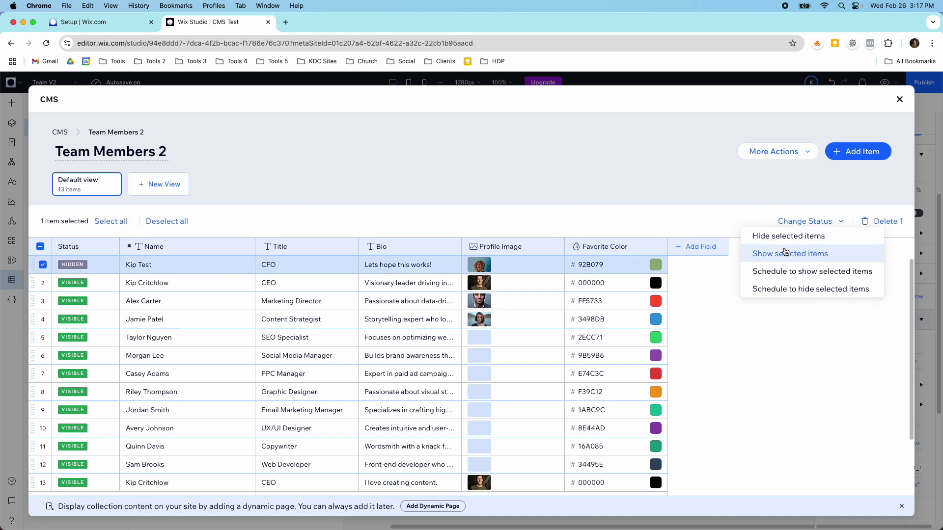
click(785, 253)
click(899, 100)
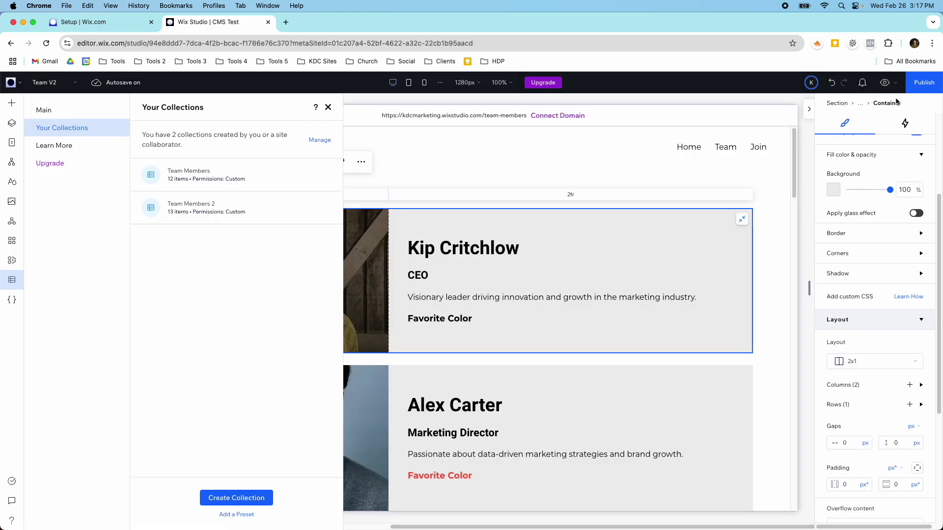
Close the collections panel and check the test item's card on Team V2.
click(327, 107)
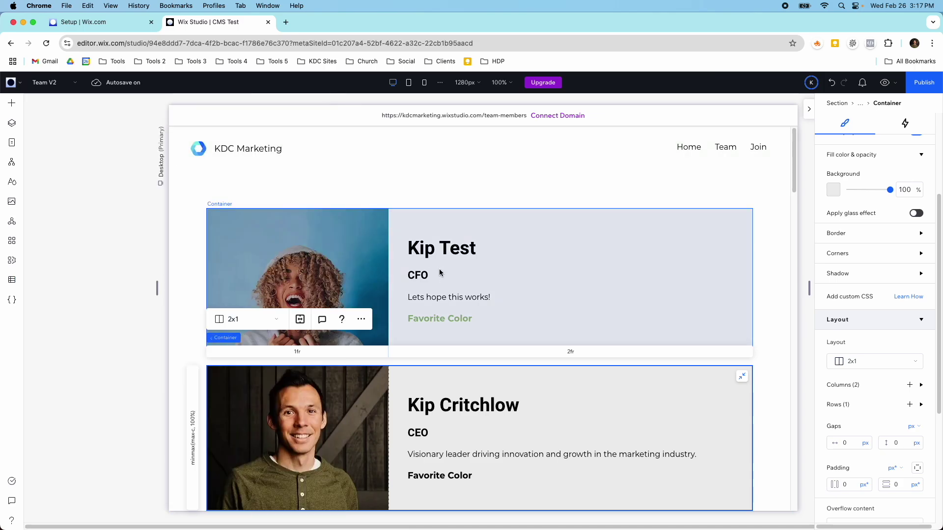
click(465, 261)
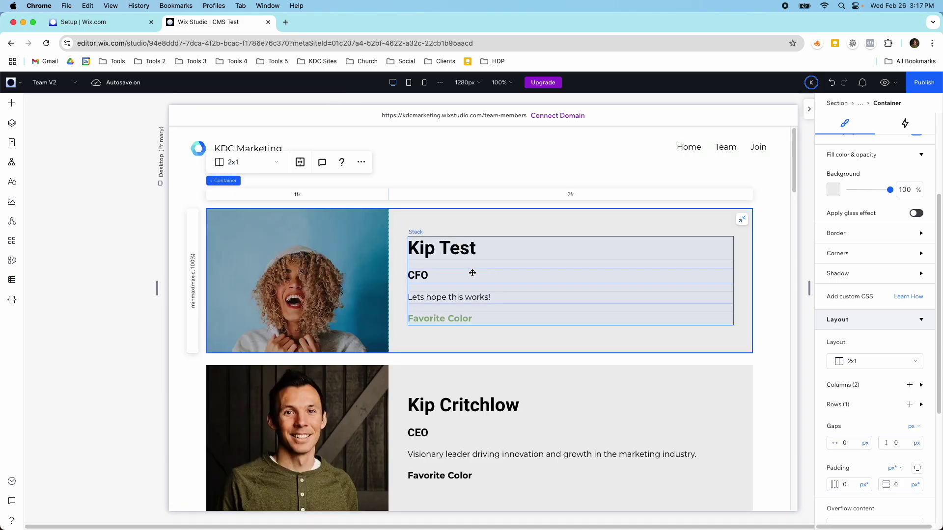
scroll(426, 275, down, 5)
scroll(426, 280, up, 5)
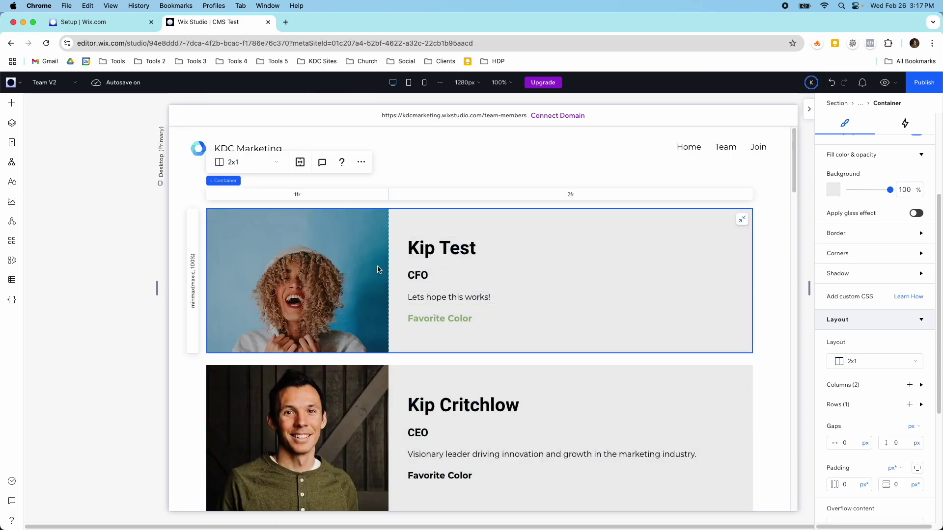
click(58, 84)
Switch to the Join V2 page and open the Team Members 2 collection in the CMS.
click(54, 148)
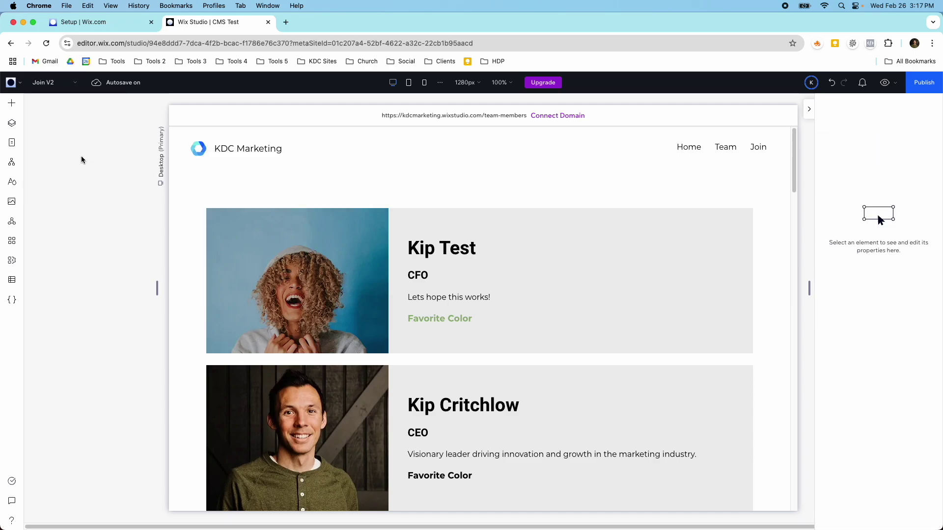
scroll(395, 366, down, 1)
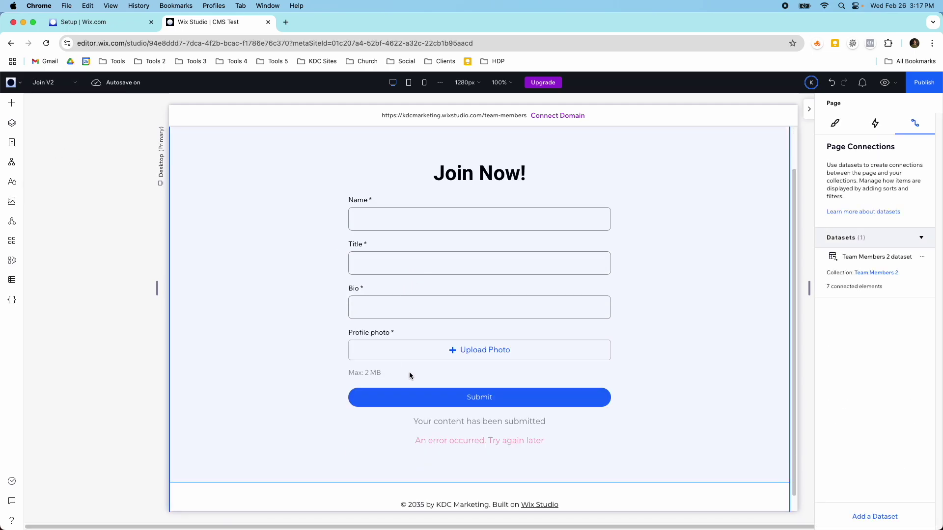
click(12, 279)
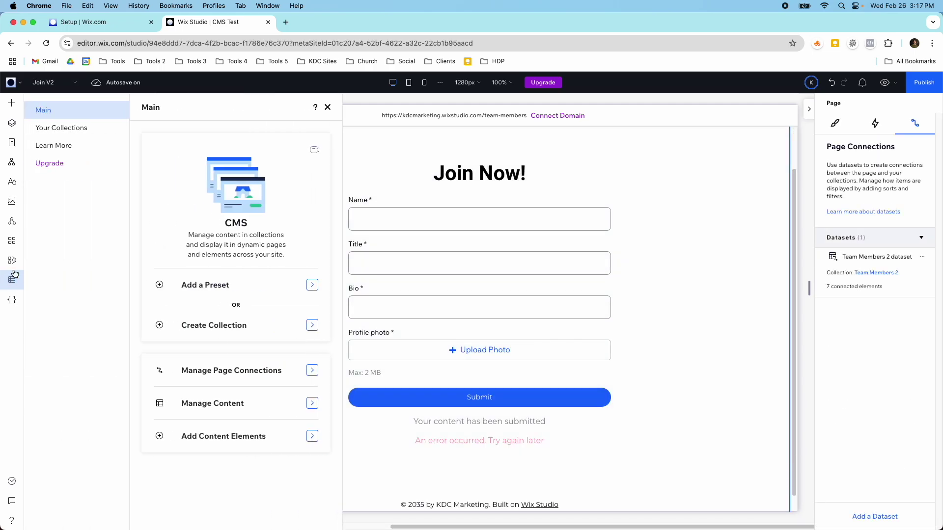
click(77, 129)
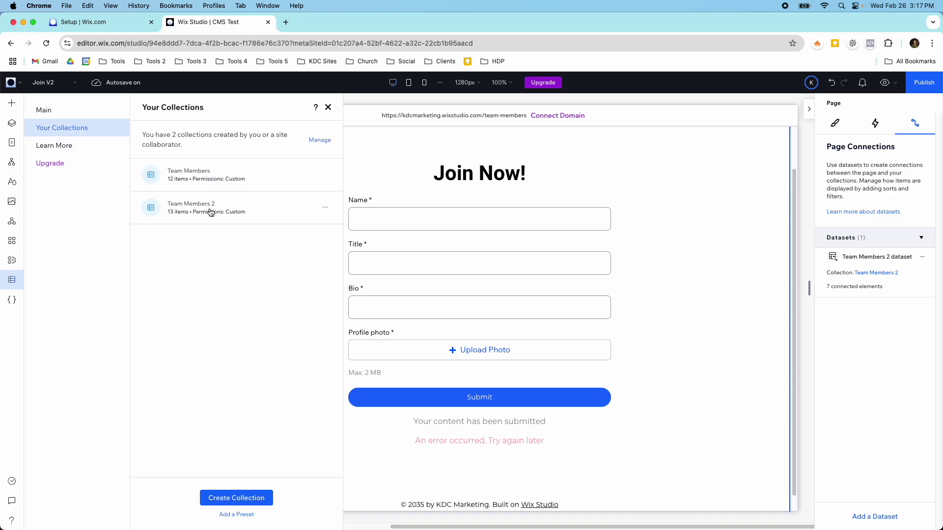
click(228, 212)
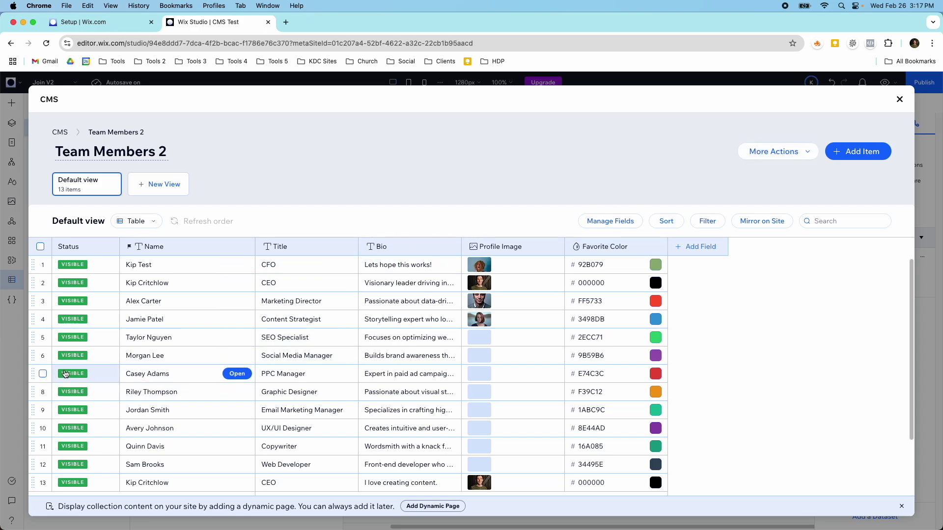
Select the eight items in rows 5–12 and set them all to shown status.
click(43, 338)
click(43, 356)
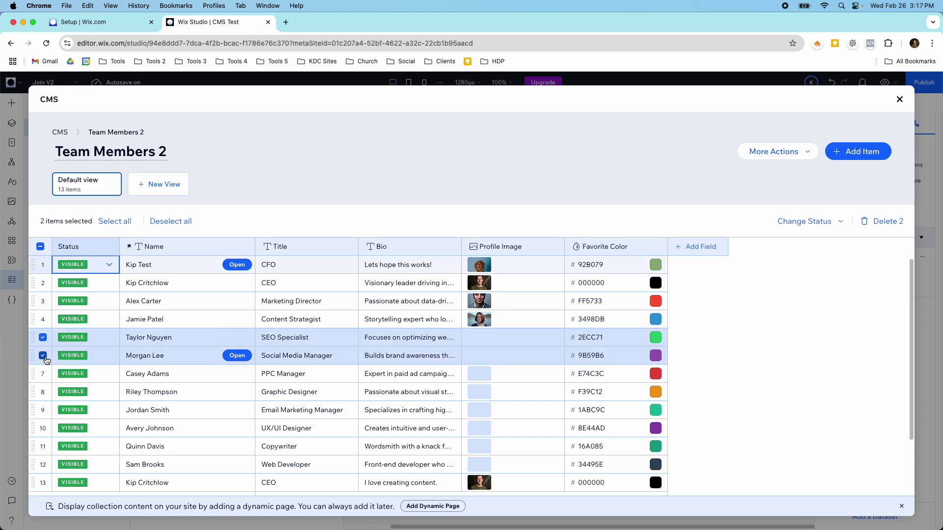
click(43, 373)
click(43, 391)
click(43, 410)
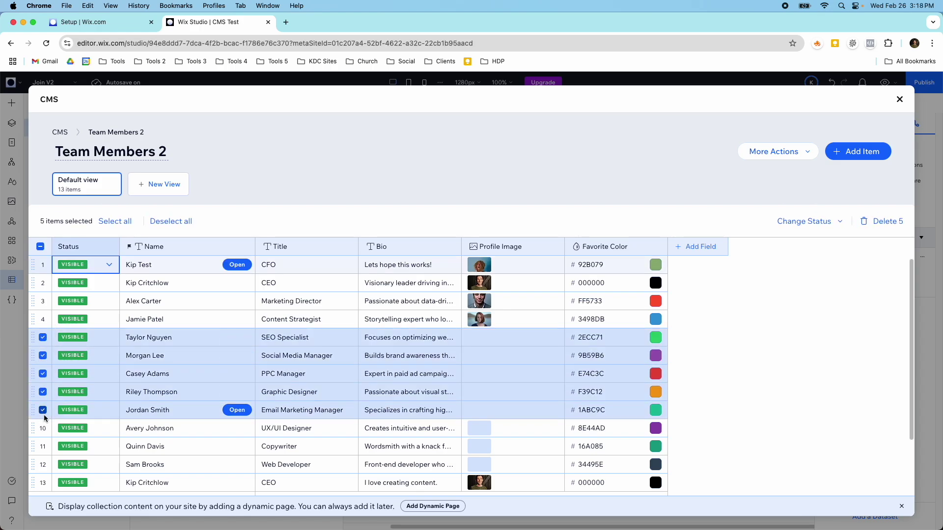
click(43, 428)
click(43, 446)
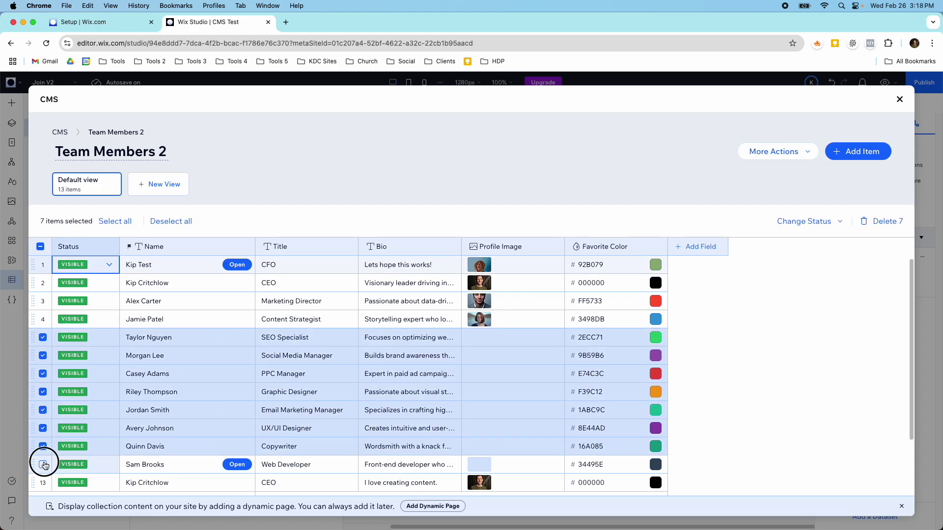
click(44, 465)
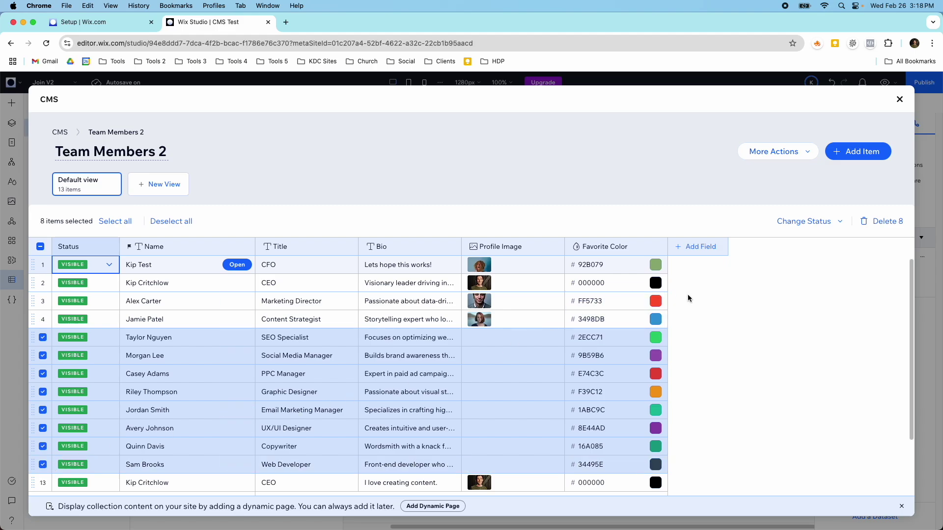
click(784, 223)
click(783, 253)
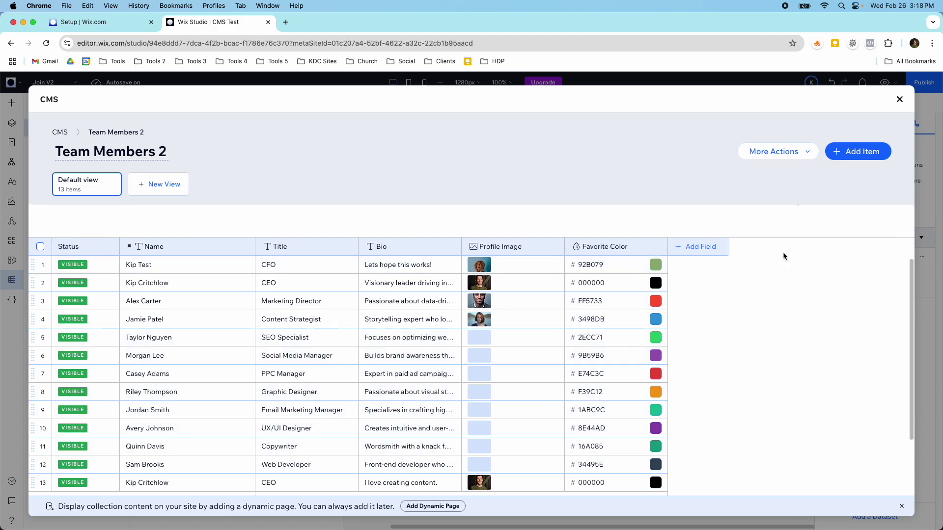
click(898, 101)
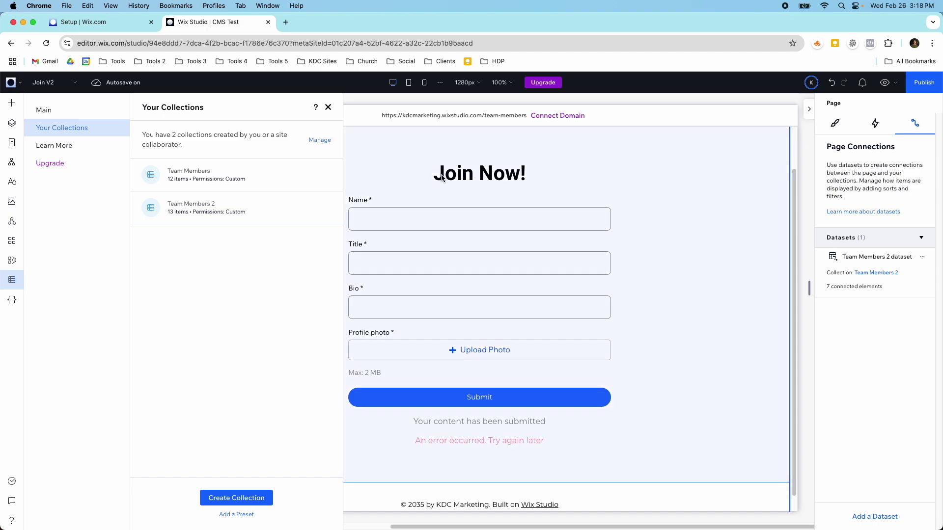
Return to the Team V2 page and scroll through its team member cards.
click(326, 106)
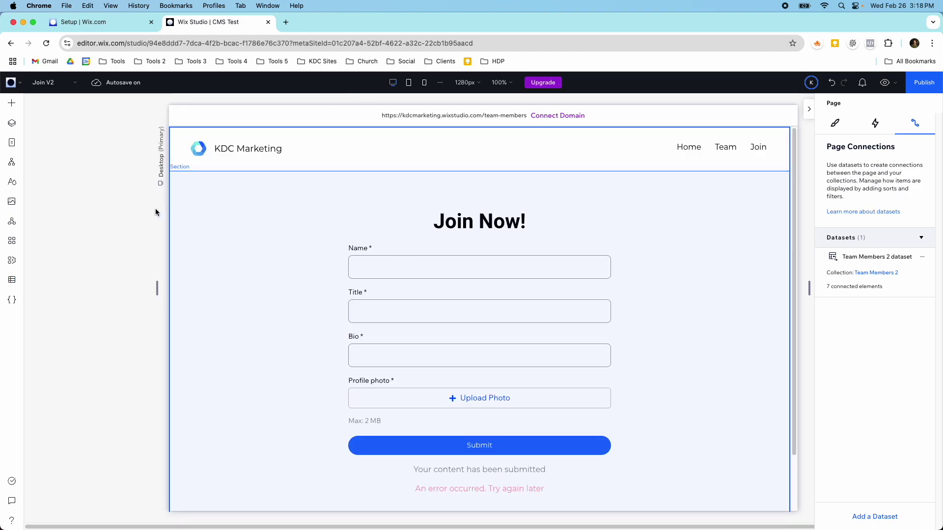
click(49, 83)
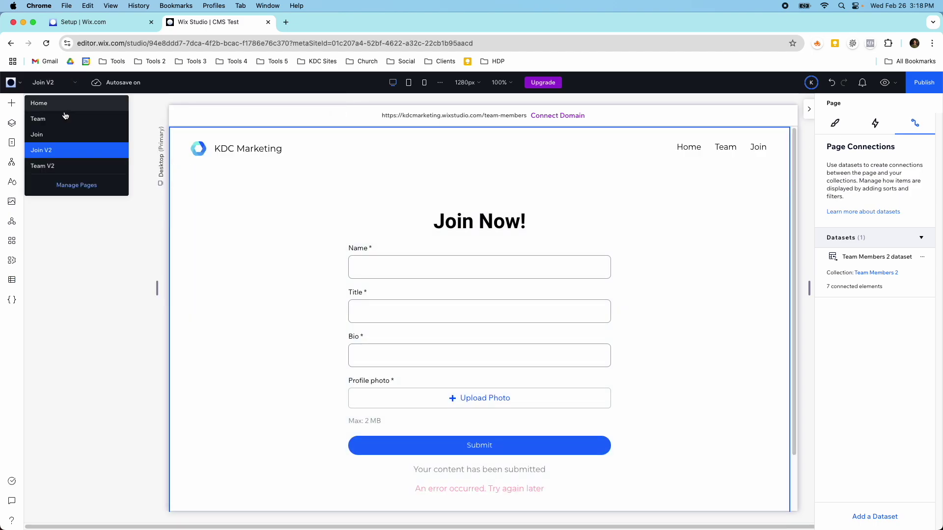
click(68, 165)
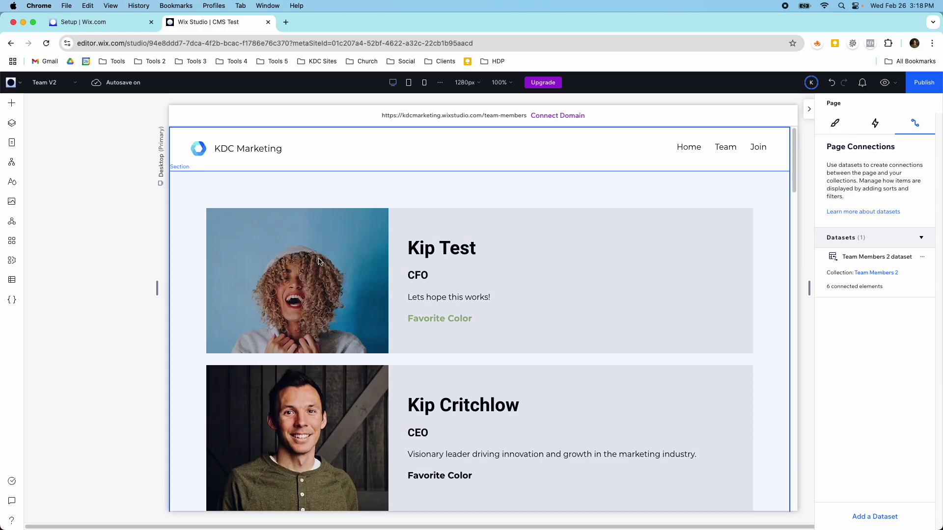
scroll(319, 261, down, 5)
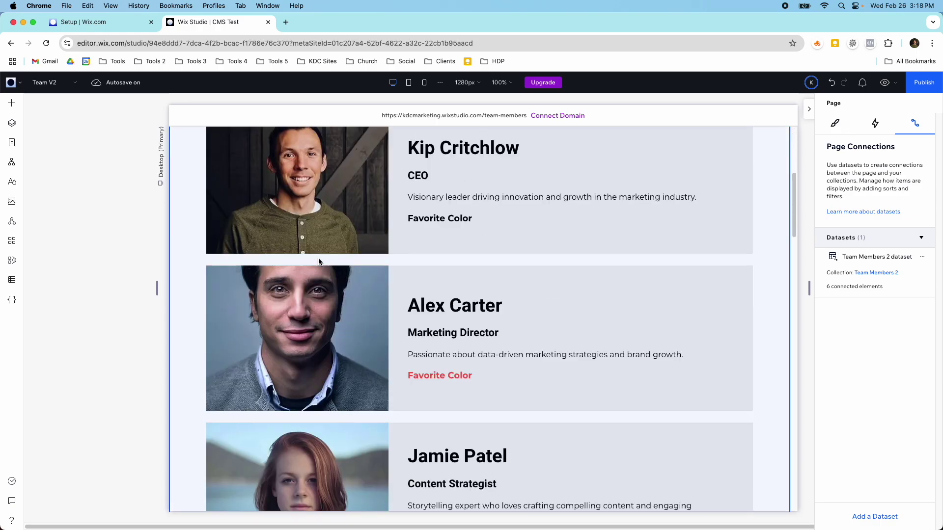
scroll(318, 261, down, 9)
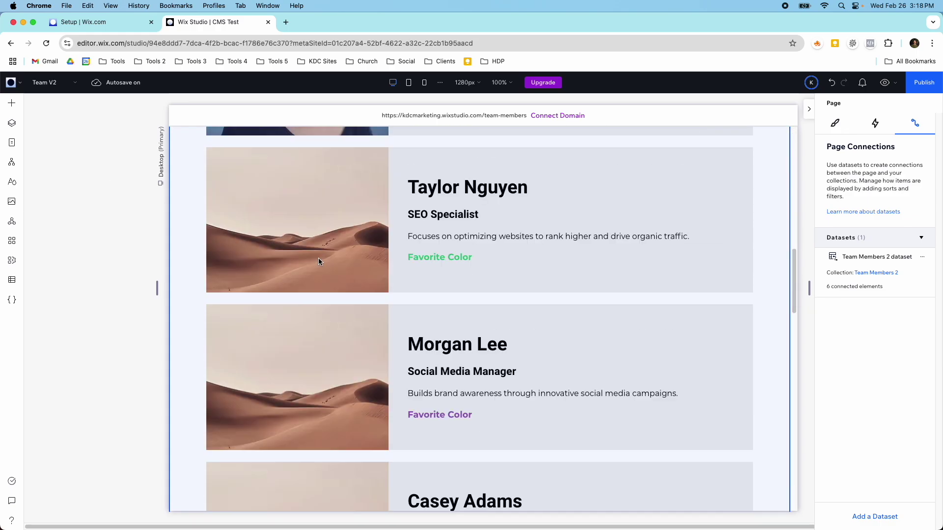
scroll(319, 261, up, 5)
scroll(318, 261, up, 10)
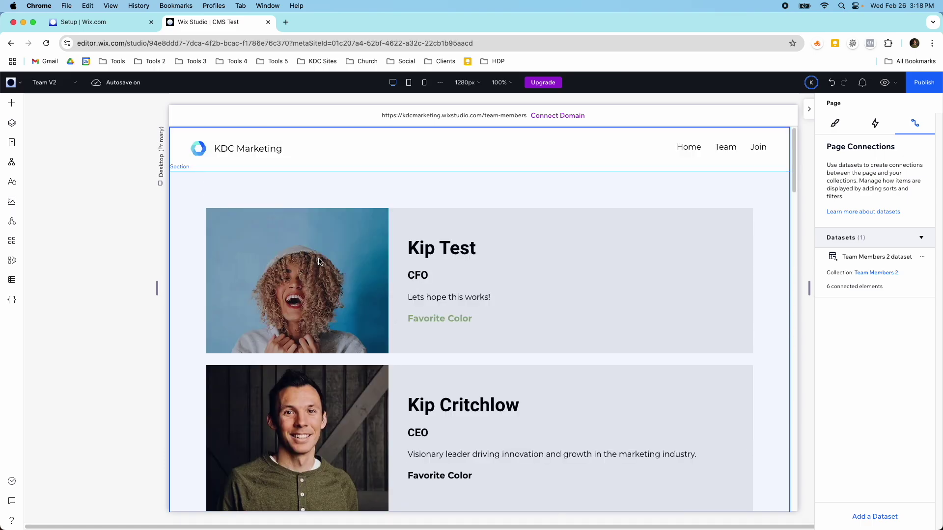
scroll(319, 261, down, 4)
scroll(366, 218, up, 4)
Leave the Team Members 2 dataset in Read mode and go to the Join V2 page.
click(861, 256)
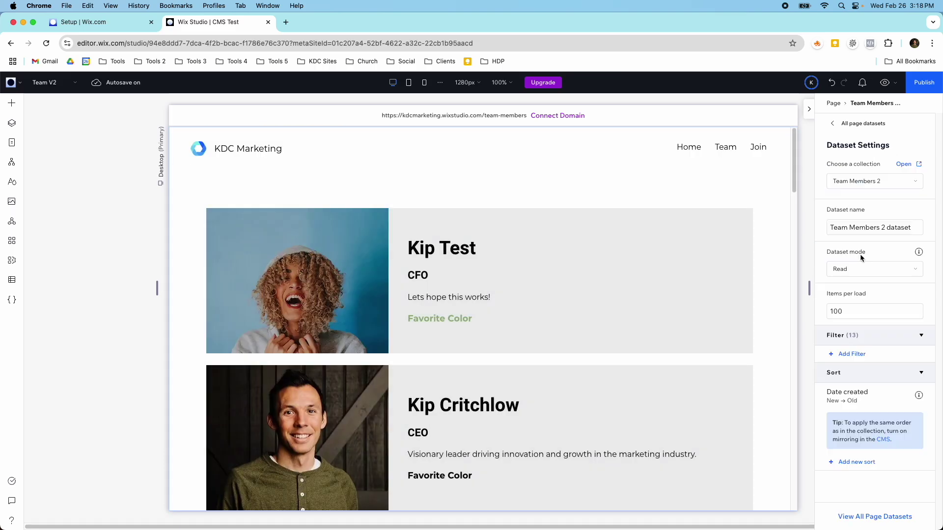
click(899, 278)
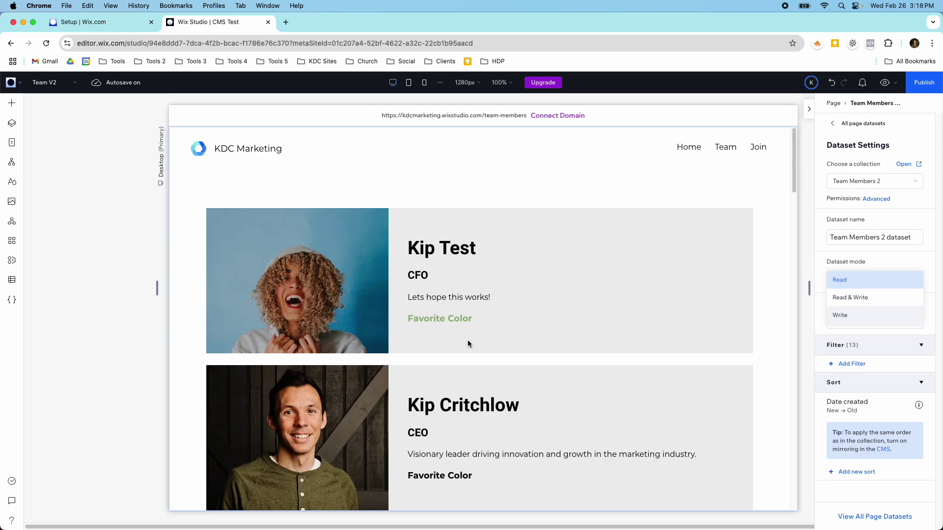
click(418, 200)
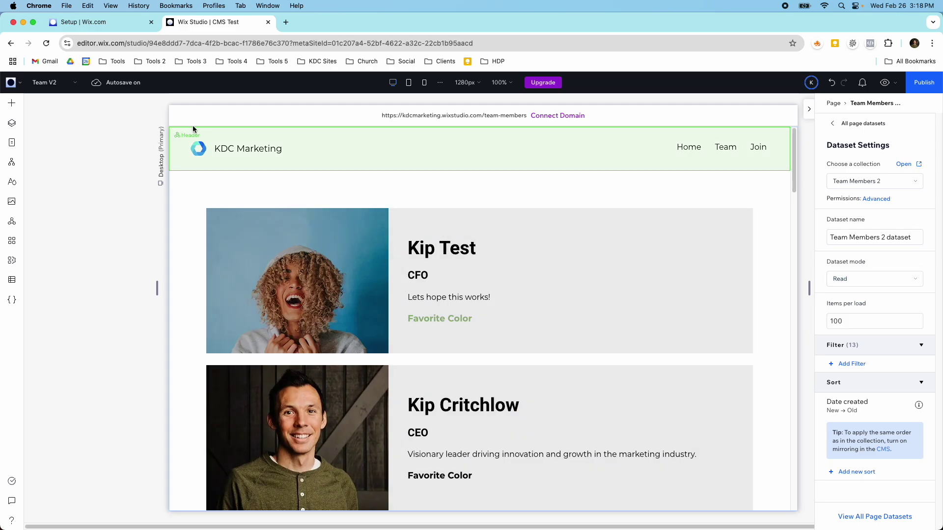
click(38, 83)
click(60, 154)
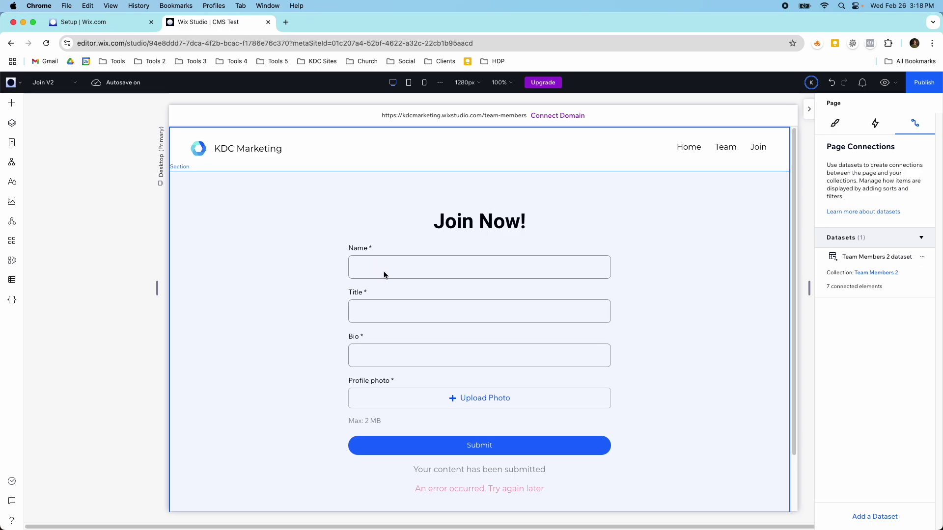
Check the Team Members 2 collection in the CMS, then switch to the Team V2 page.
click(12, 280)
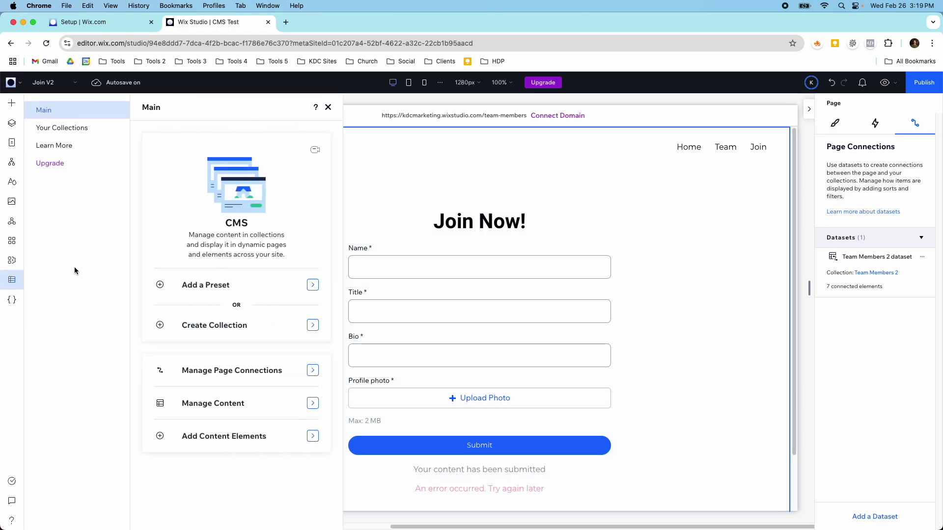
click(66, 129)
click(197, 202)
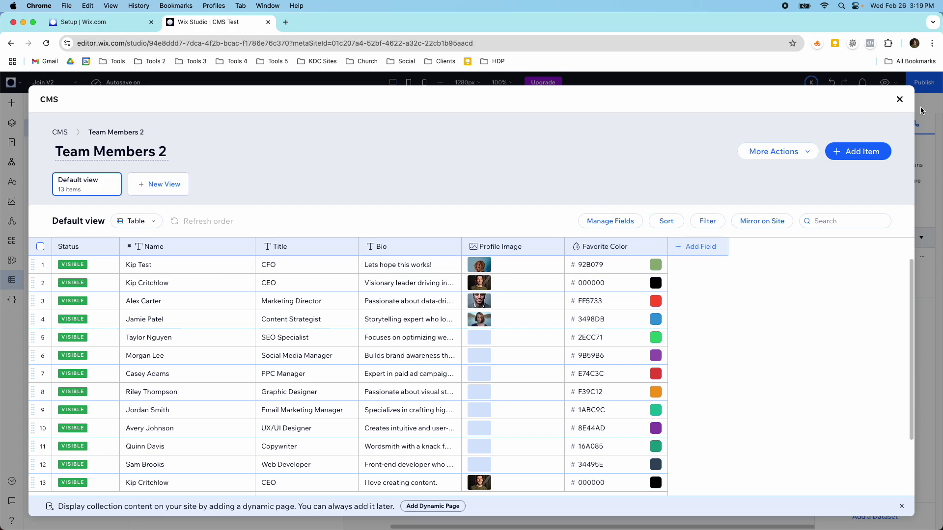
click(900, 99)
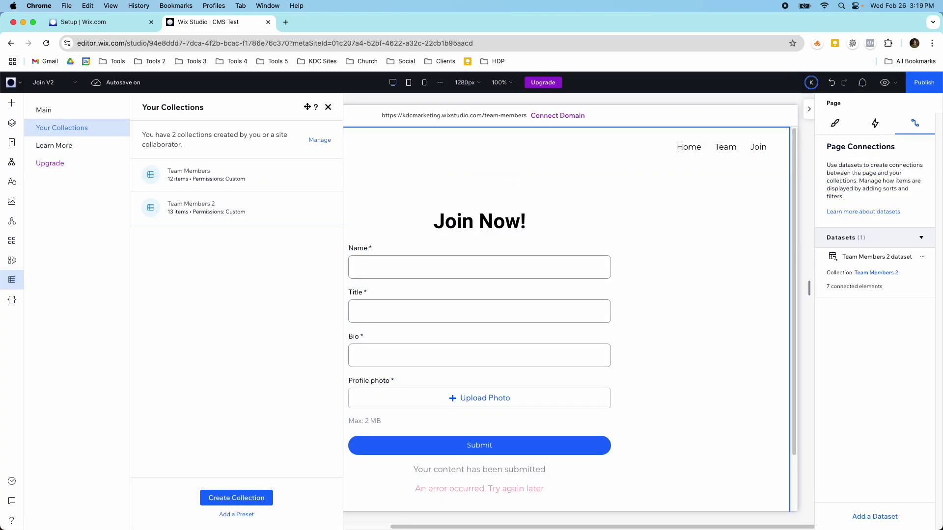
click(328, 107)
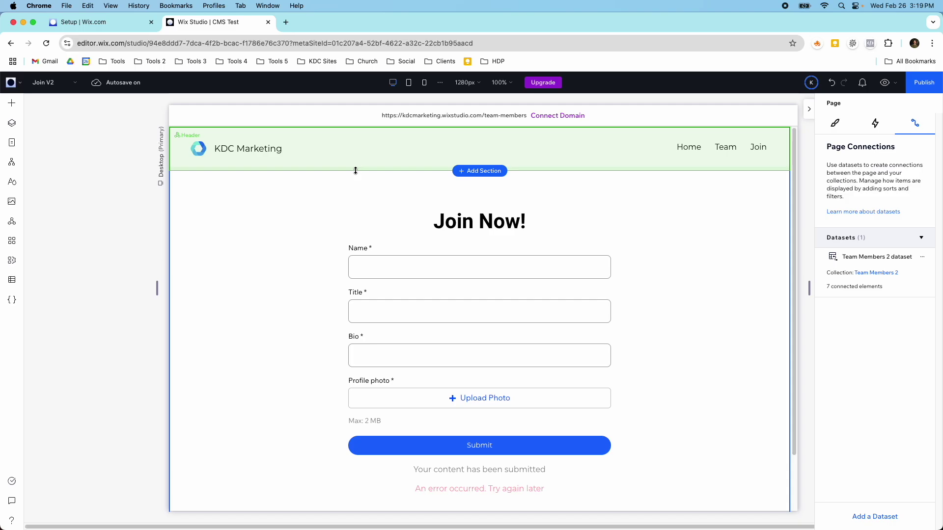
click(39, 83)
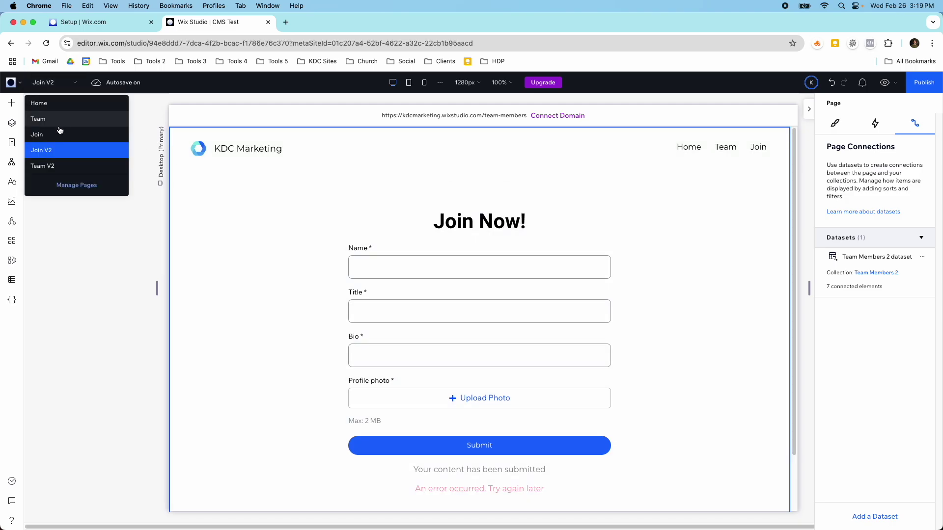
click(52, 164)
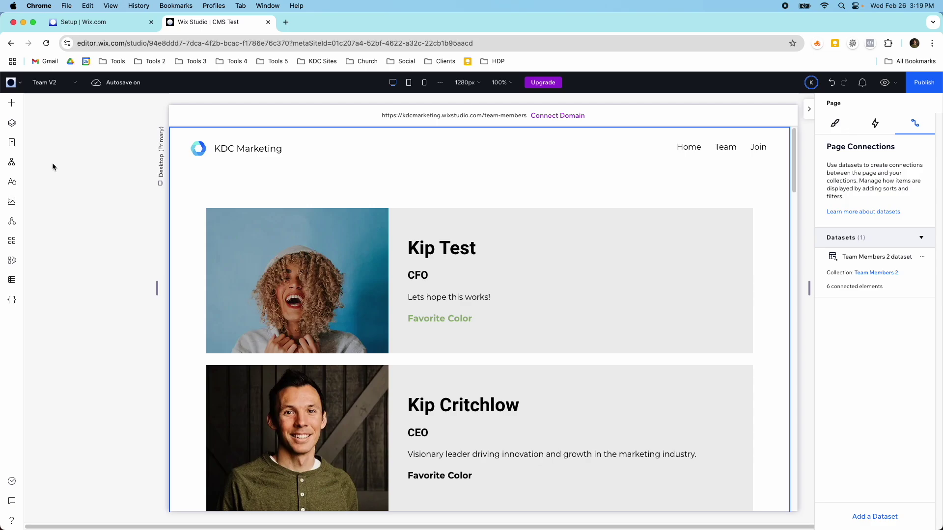
Scroll down through the Team V2 member cards, then return to the Join V2 page.
scroll(252, 275, down, 3)
scroll(251, 278, down, 10)
scroll(252, 278, up, 12)
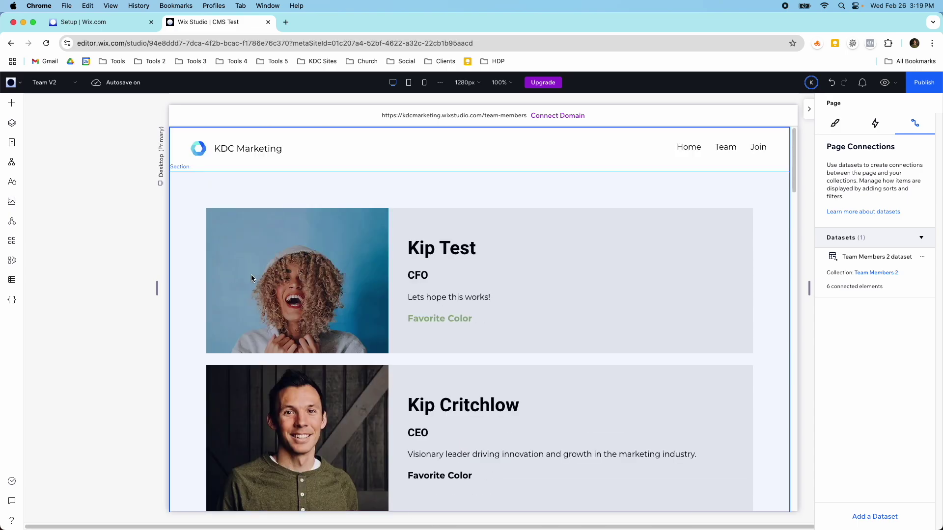
scroll(251, 278, down, 1)
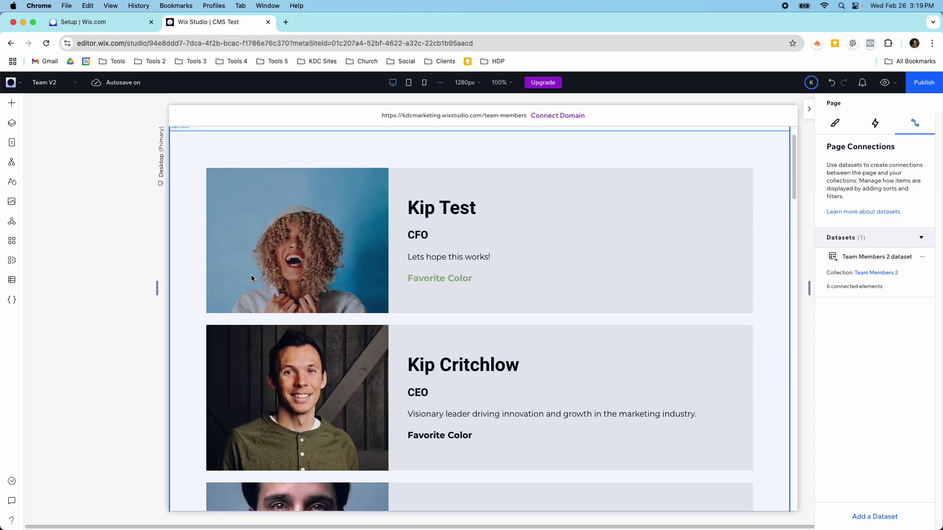
scroll(251, 278, down, 7)
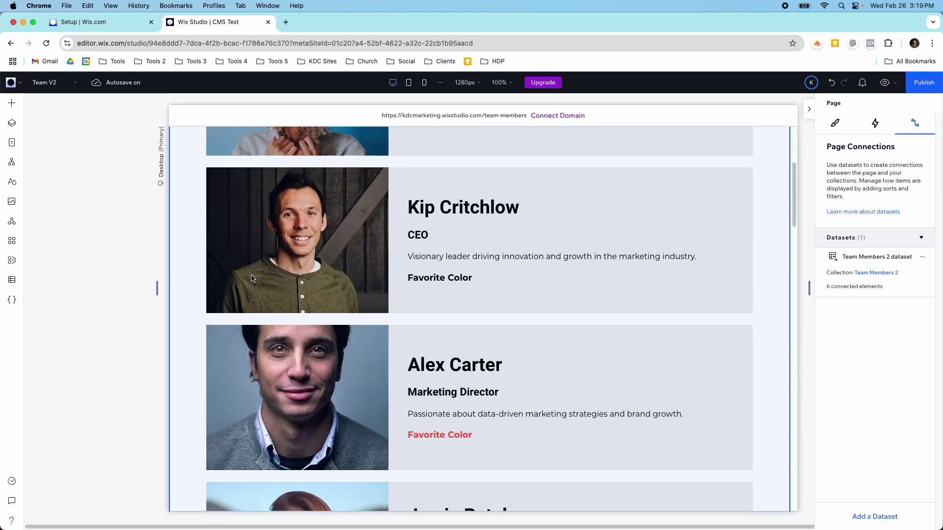
scroll(251, 278, down, 11)
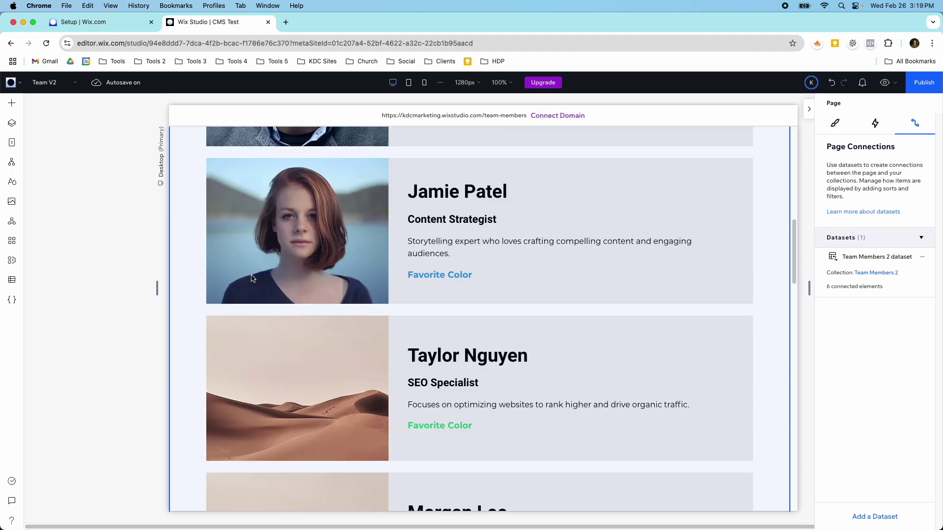
scroll(251, 278, down, 7)
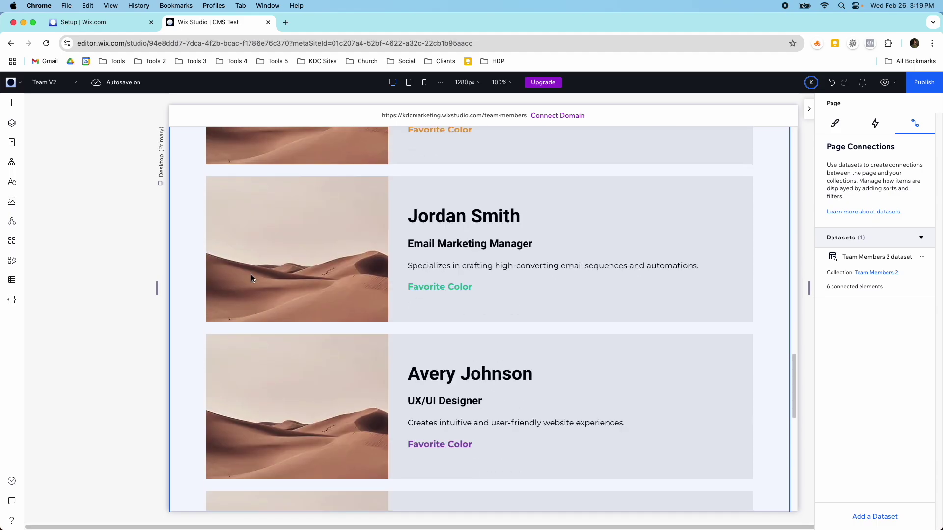
scroll(251, 278, up, 7)
scroll(252, 278, up, 6)
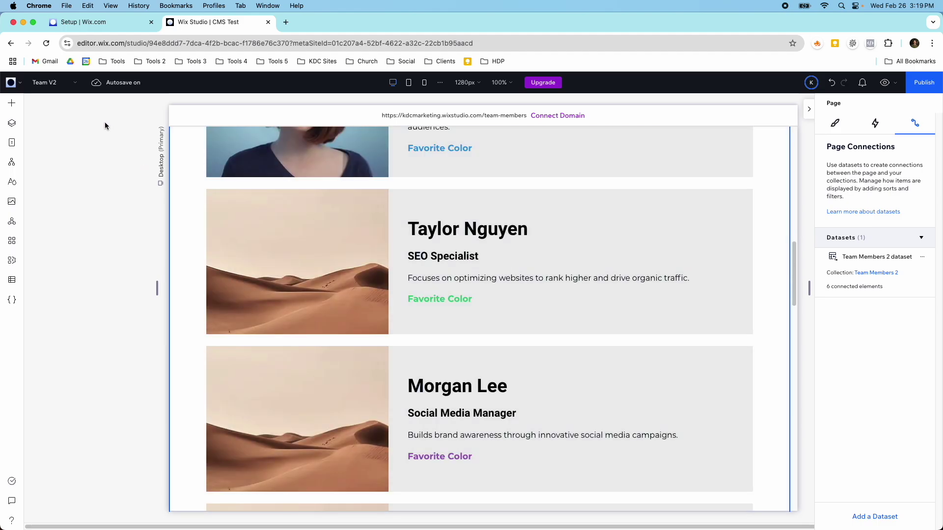
click(63, 83)
click(57, 150)
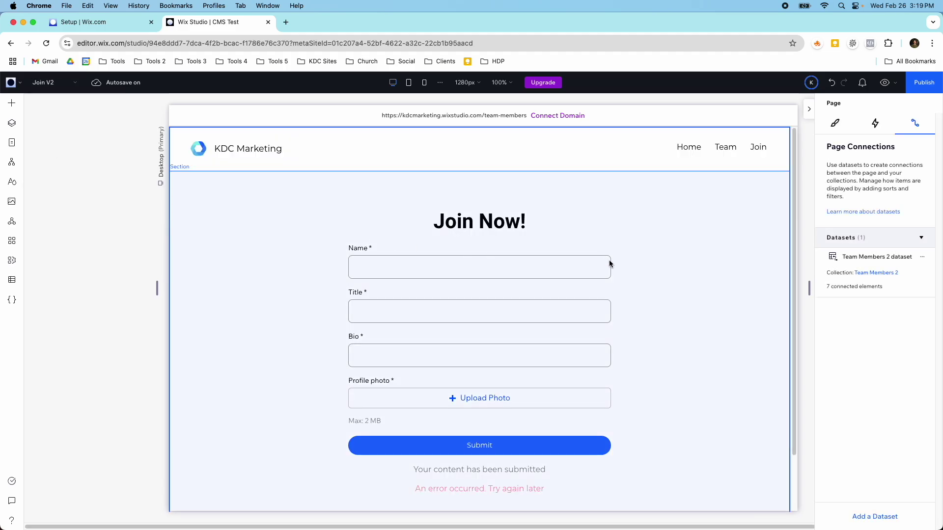
Switch the editor from the dataset settings to the Team V2 page.
click(859, 258)
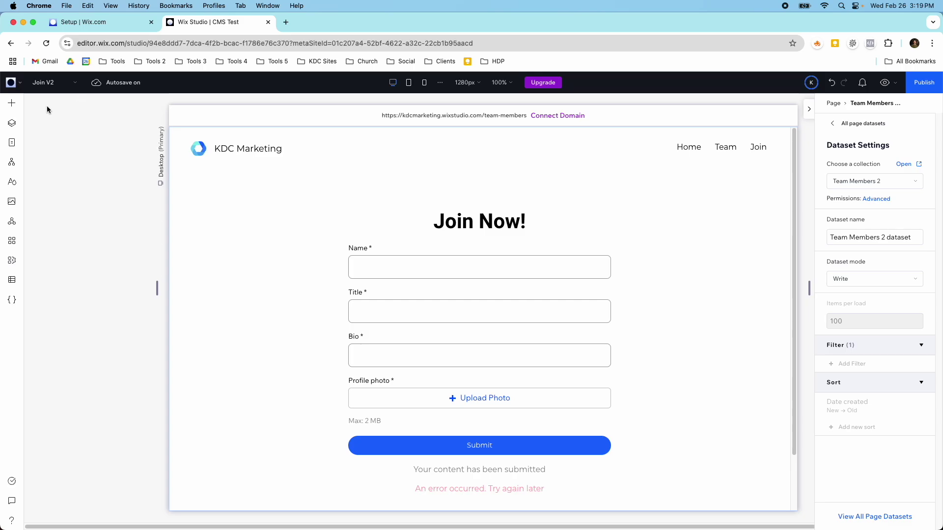
click(58, 92)
click(54, 165)
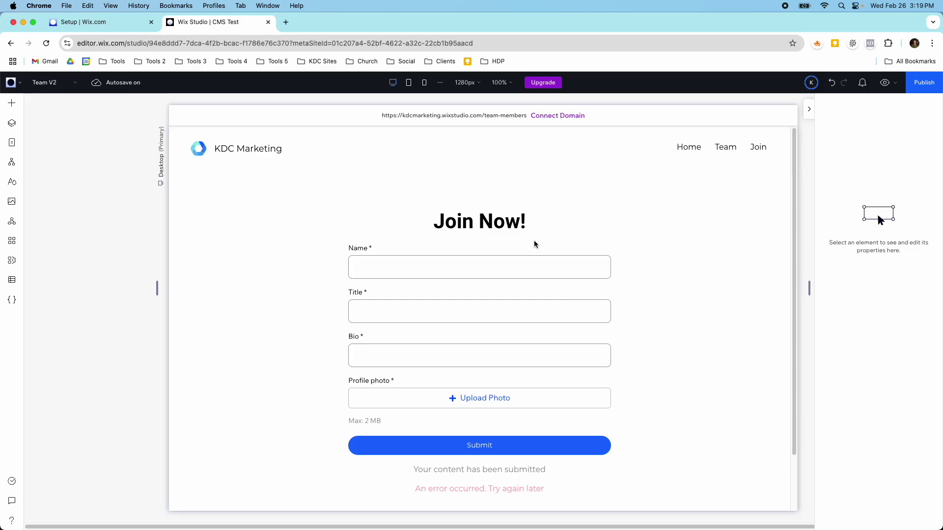
Set the Team Members 2 dataset's mode to Read and bring up the CMS panel.
click(848, 256)
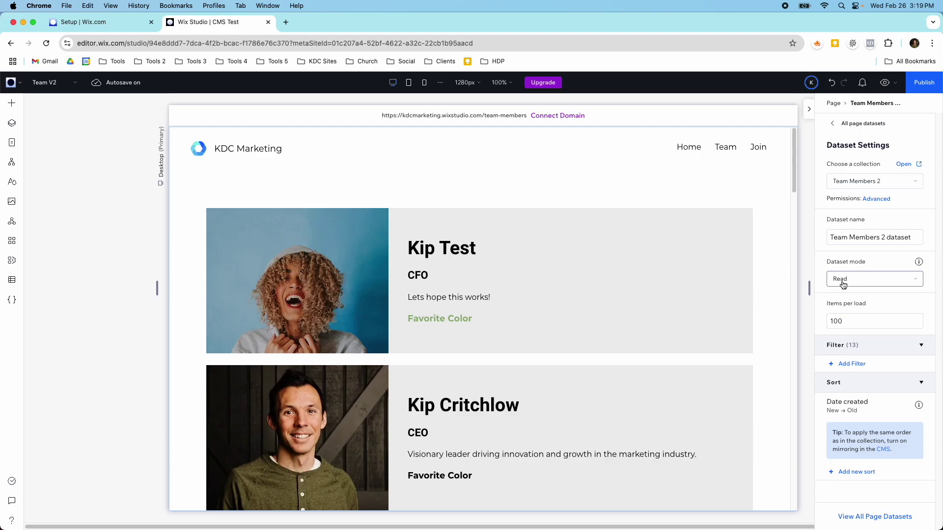
scroll(793, 296, down, 1)
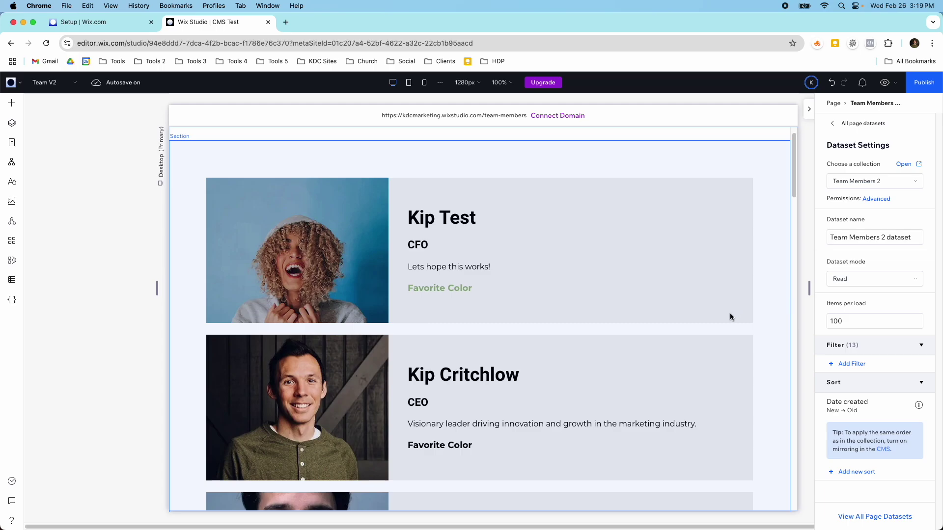
scroll(730, 317, down, 1)
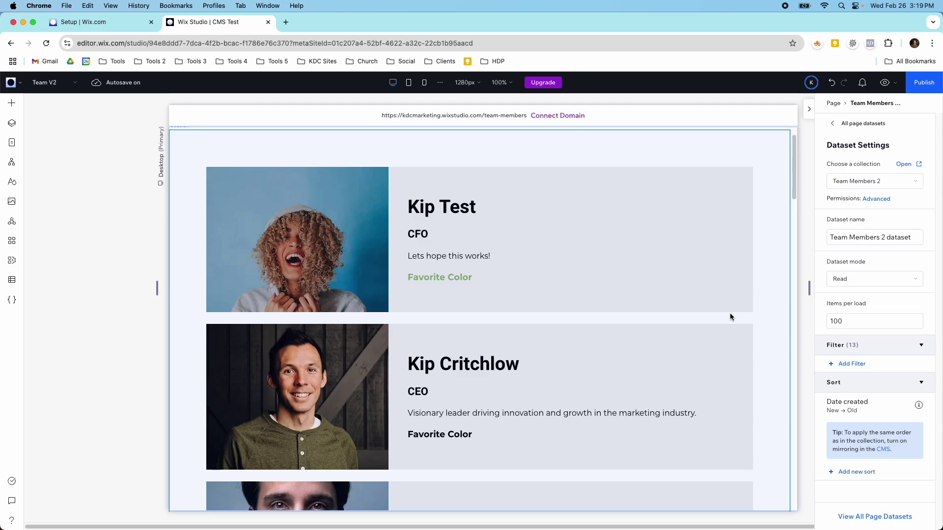
click(874, 279)
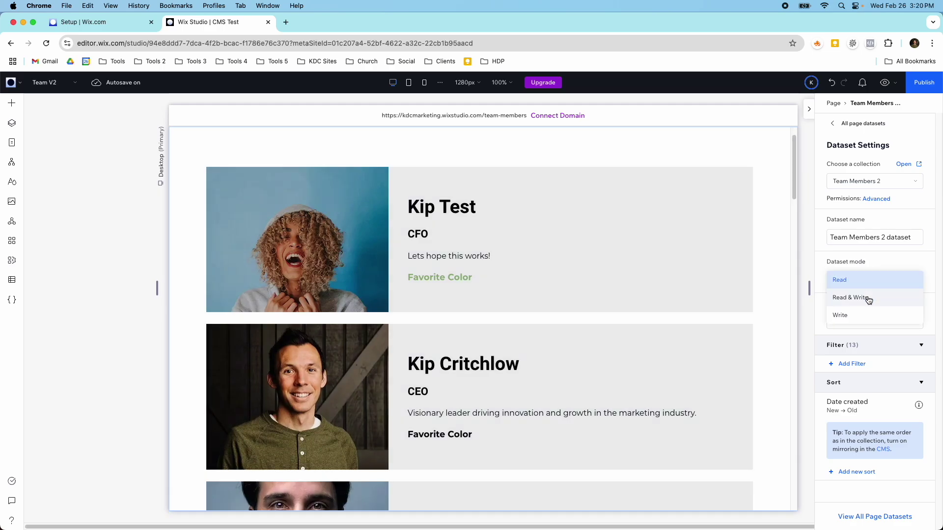
click(865, 281)
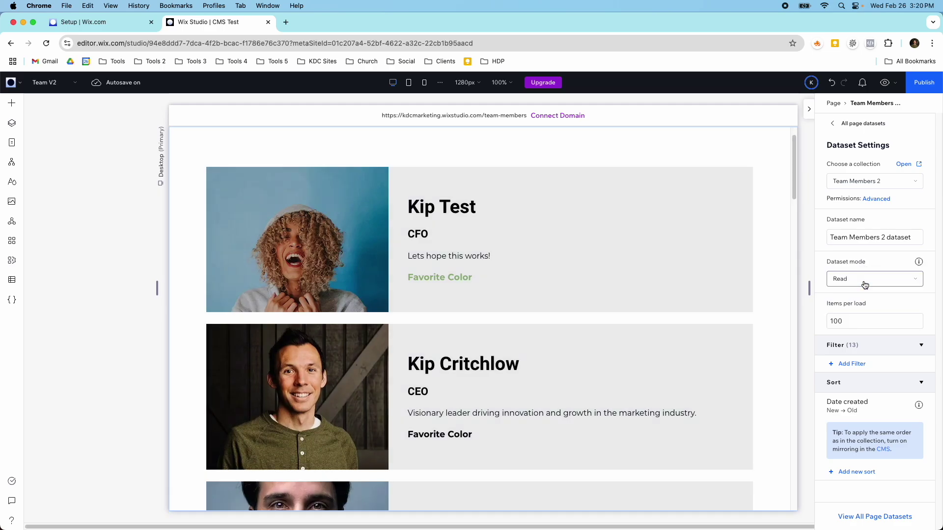
click(13, 279)
Open the Team Members 2 collection's items from Your Collections.
mouse_move(74, 162)
click(66, 131)
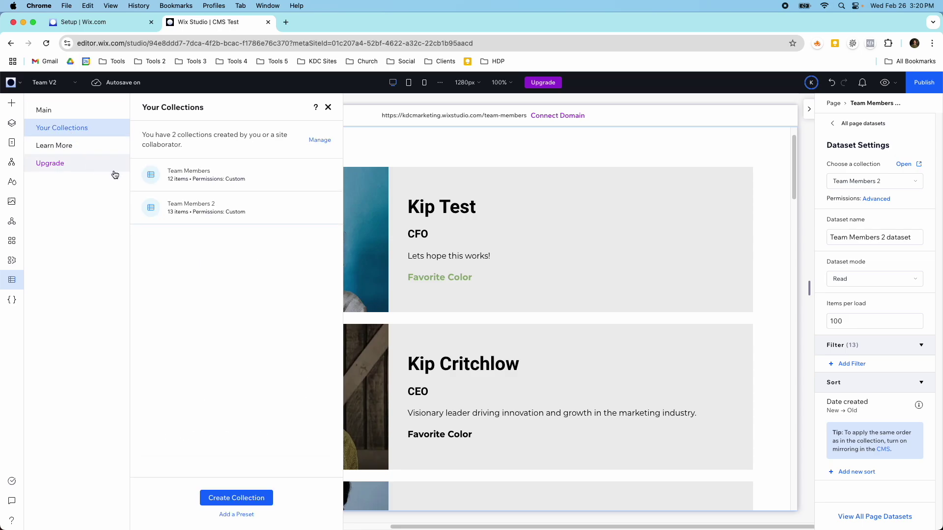
click(232, 214)
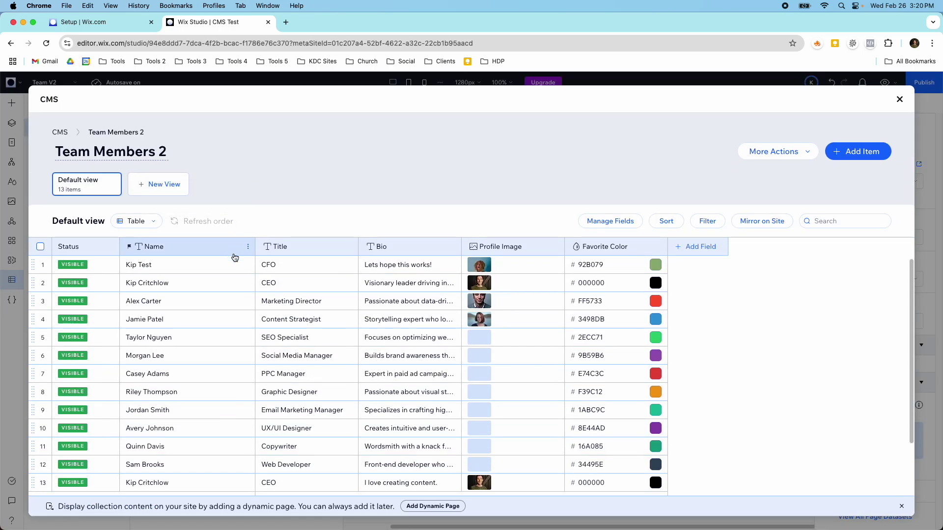
scroll(233, 259, down, 3)
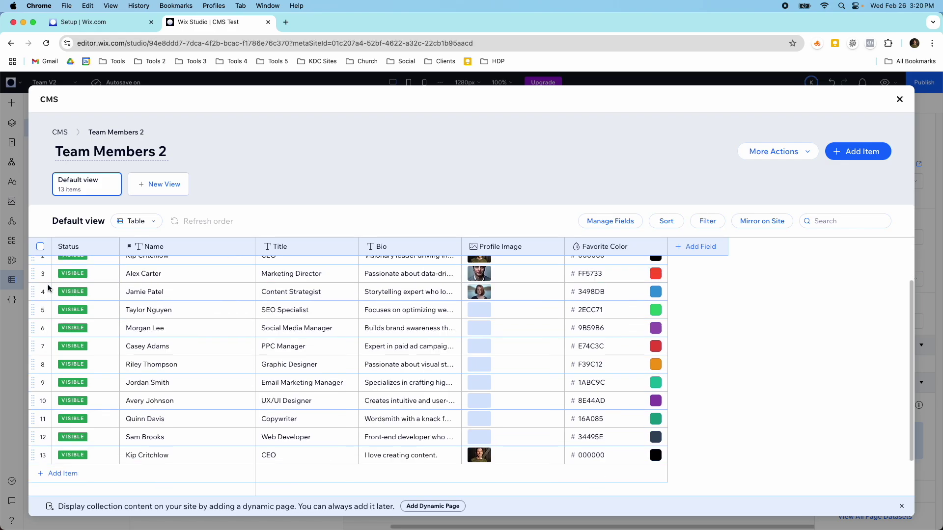
Select items 5–12 and hide all eight, leaving the first four visible.
click(43, 310)
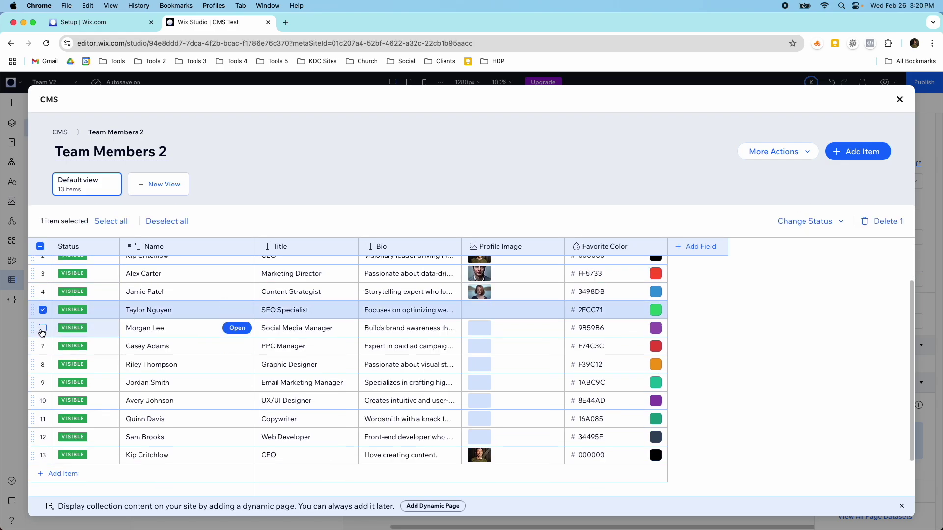
click(42, 328)
click(43, 346)
click(43, 364)
click(43, 382)
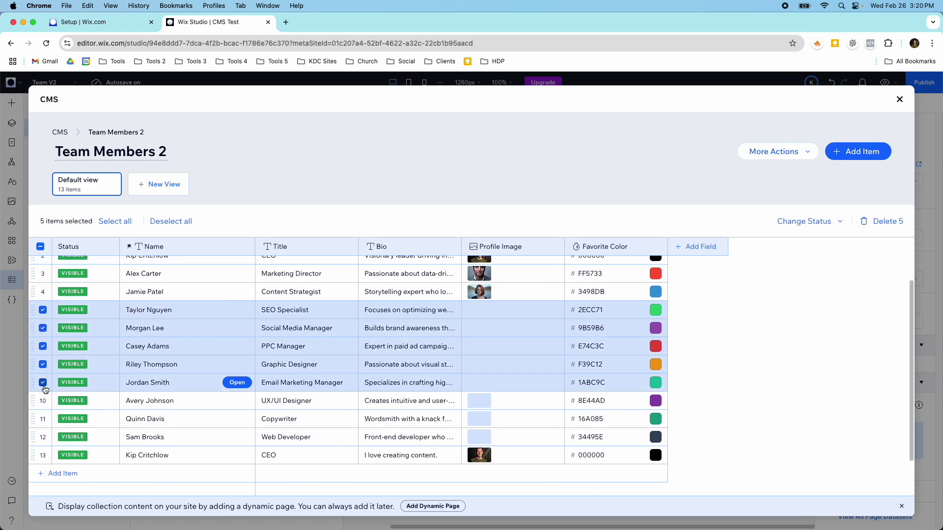
click(43, 401)
click(43, 419)
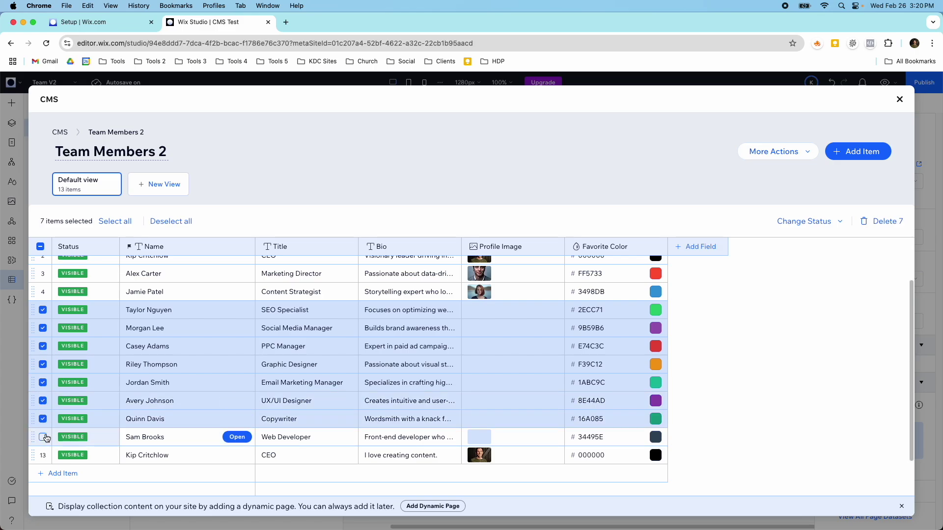
click(43, 437)
click(782, 223)
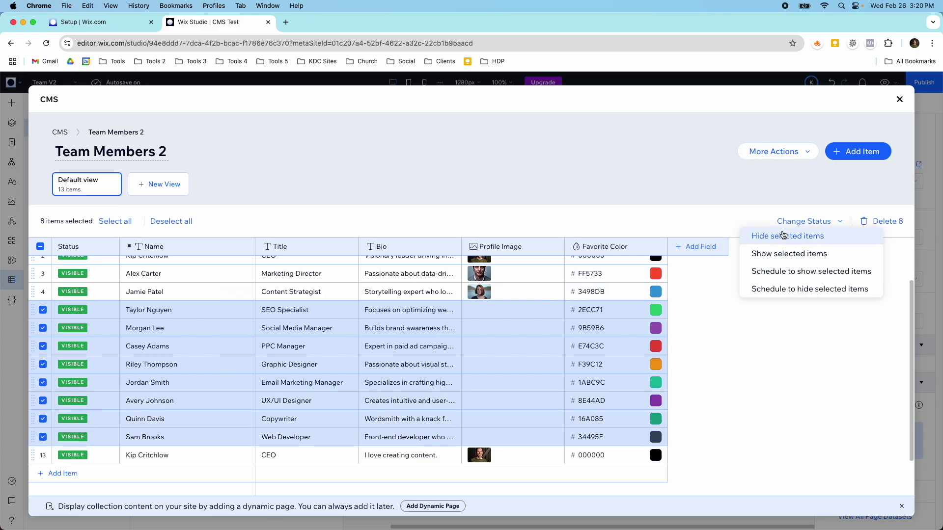
click(782, 234)
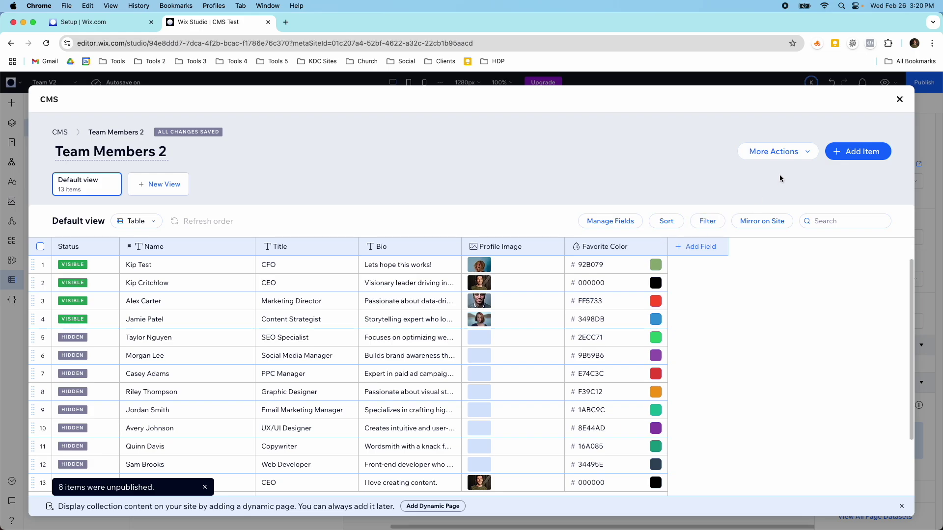
click(782, 152)
Set the default status for new Team Members 2 items to Visible, save, and close the table.
click(773, 218)
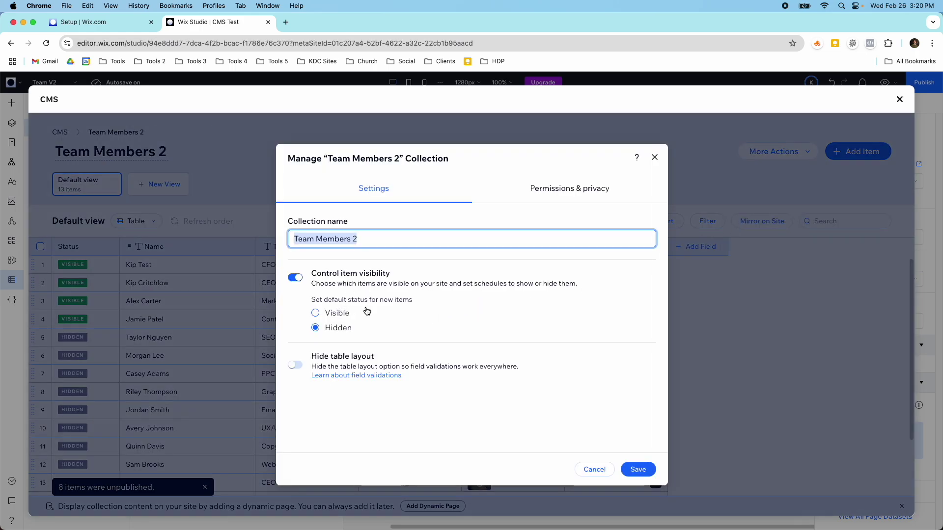
click(337, 318)
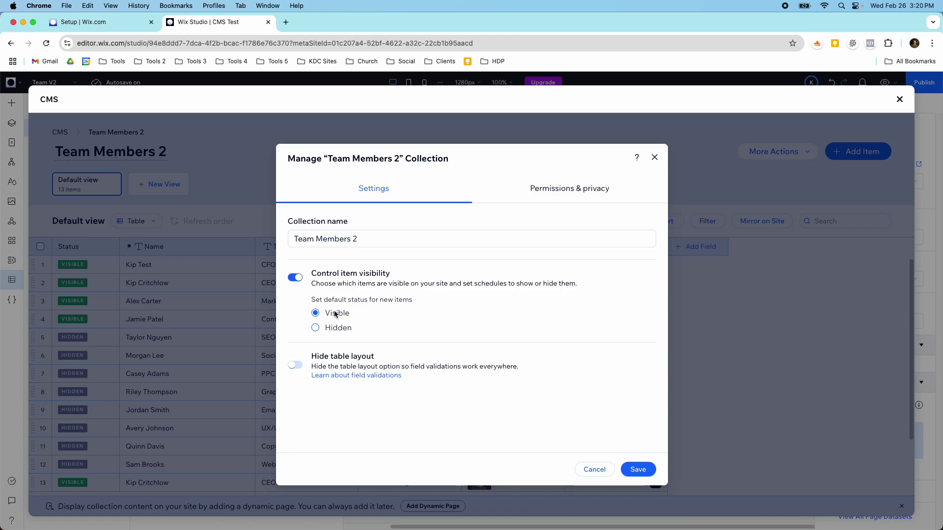
click(638, 469)
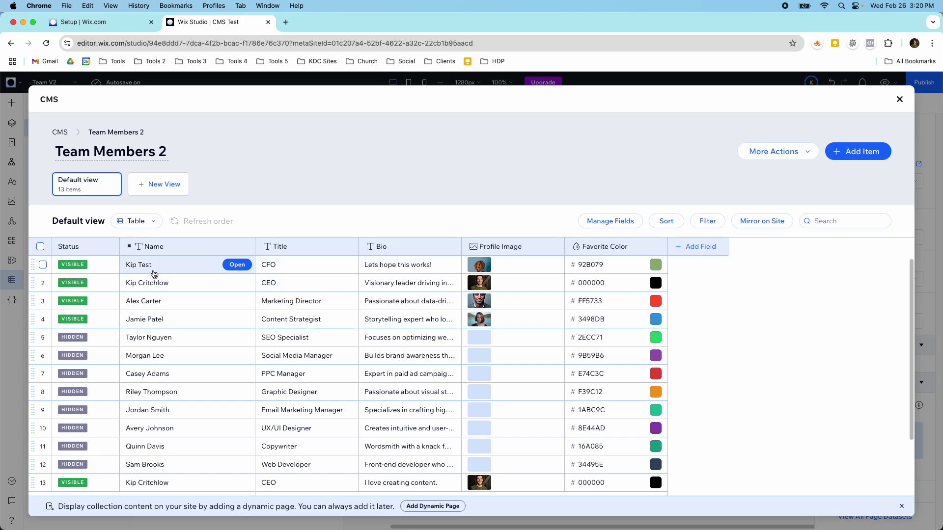
click(900, 99)
Switch to the Join V2 page and preview it as a visitor.
click(328, 108)
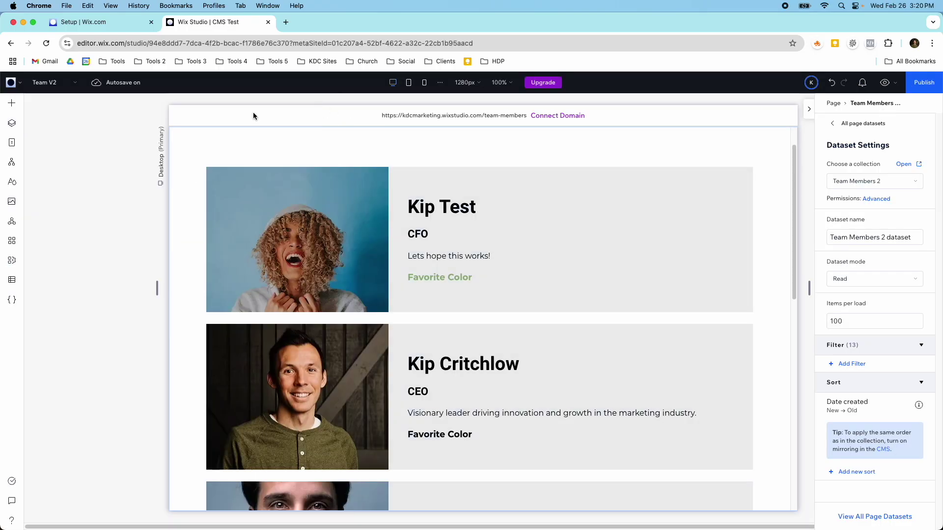
click(63, 85)
click(42, 150)
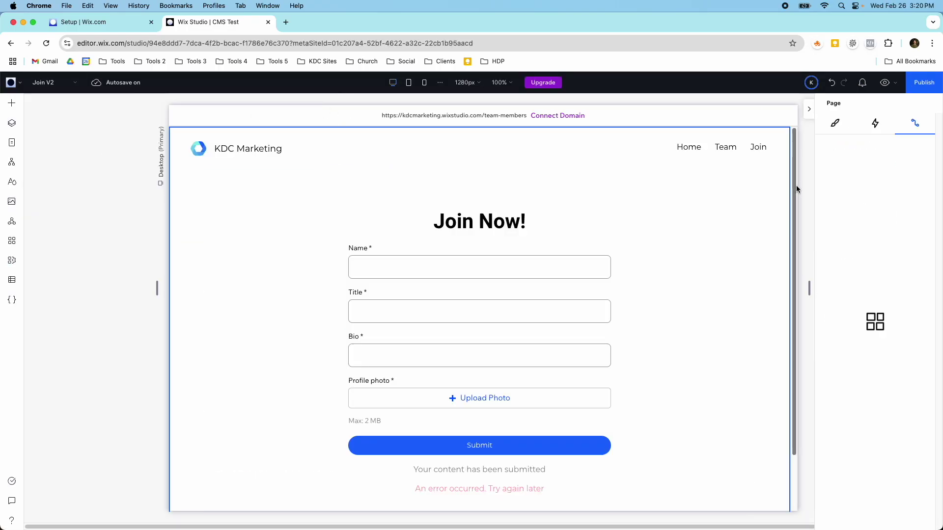
click(884, 82)
Fill the Join form with a sample name, title CMO and bio 'I love marketing!'.
click(417, 269)
text(Jon)
key(BackSpace)
key(BackSpace)
text(ohn Doe)
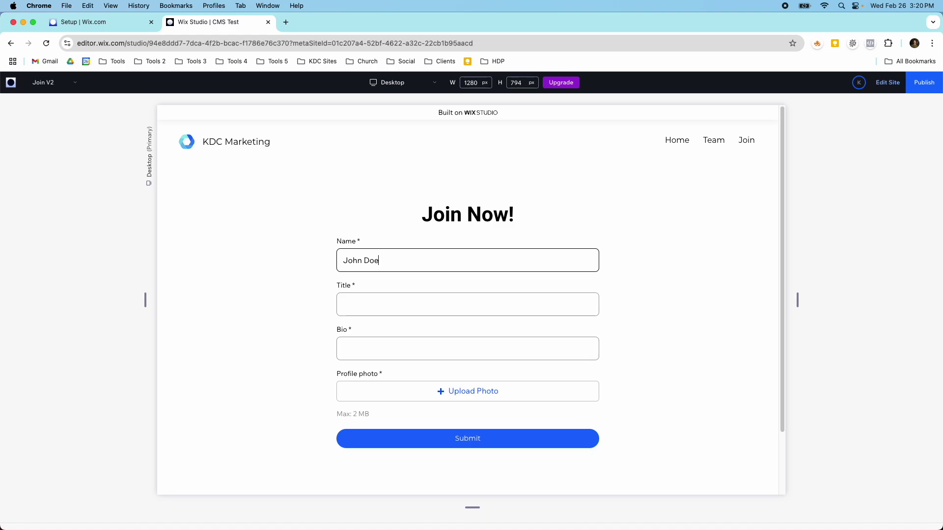
click(403, 298)
text(CMO)
click(392, 341)
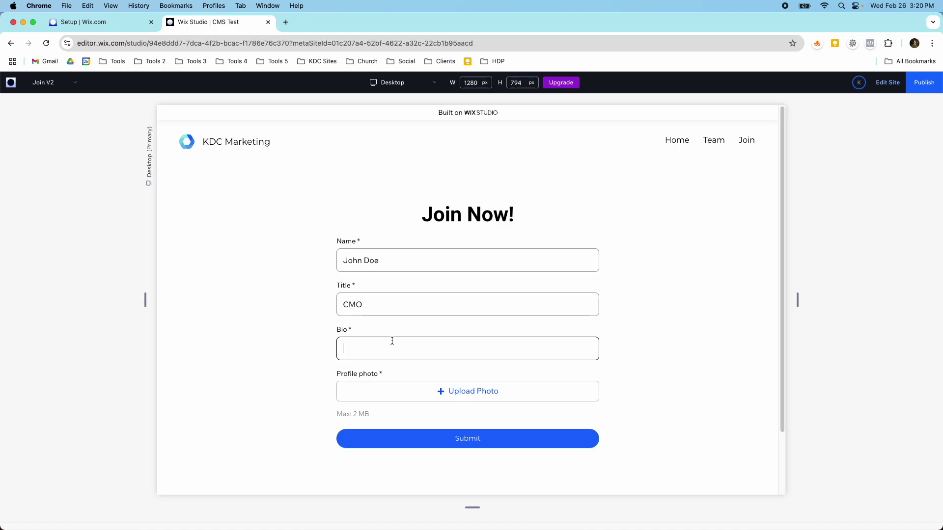
text(I love marketing!)
Upload nrd-y3kC_7Qhmjk-unsplash.jpg as the profile photo and submit the test entry.
click(387, 394)
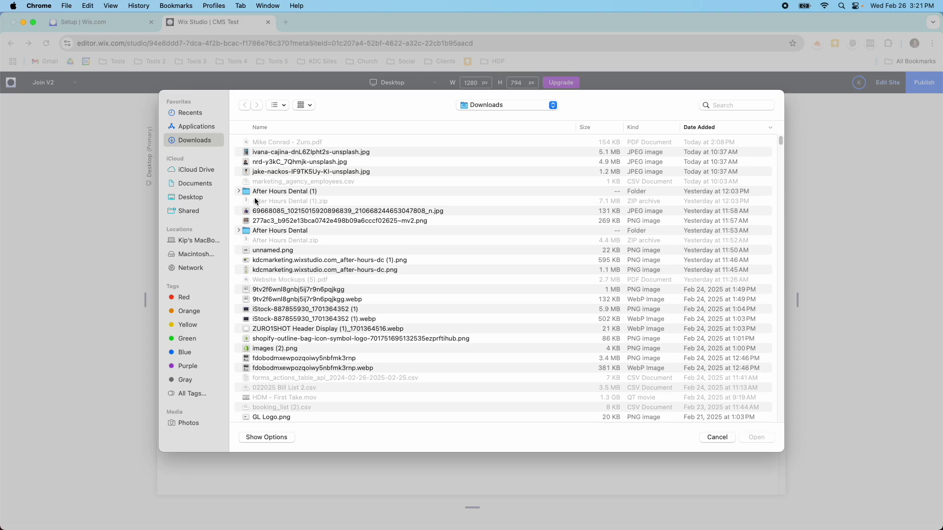
double_click(261, 164)
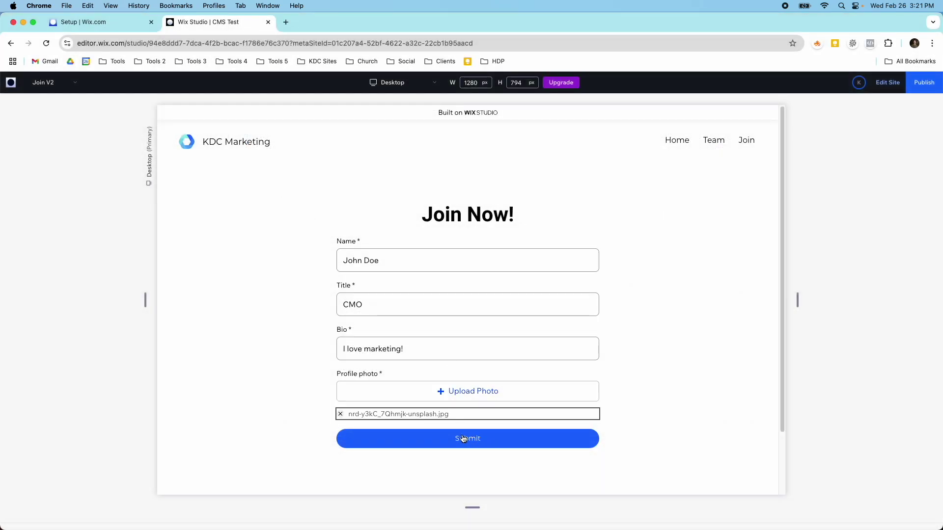
click(464, 438)
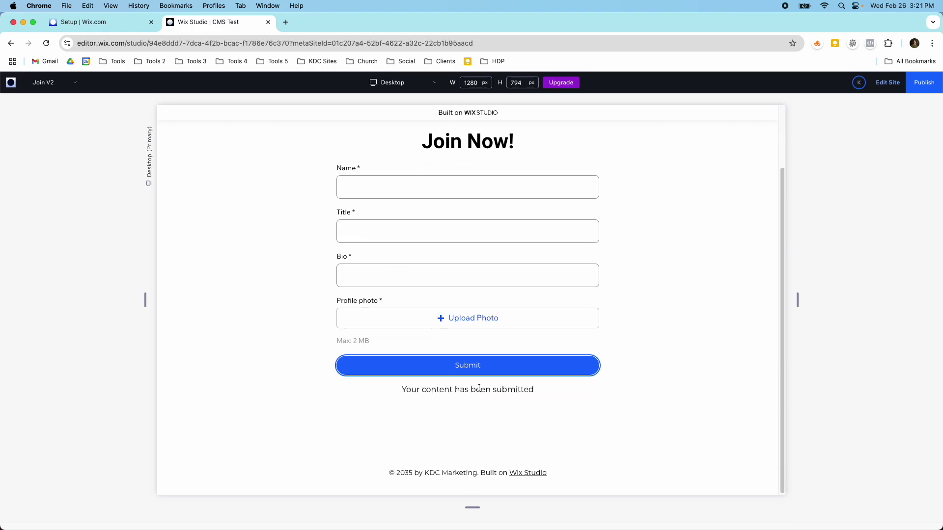
Preview Team V2 to confirm the CMO entry leads the repeater, then return to editing and select the repeater.
click(73, 83)
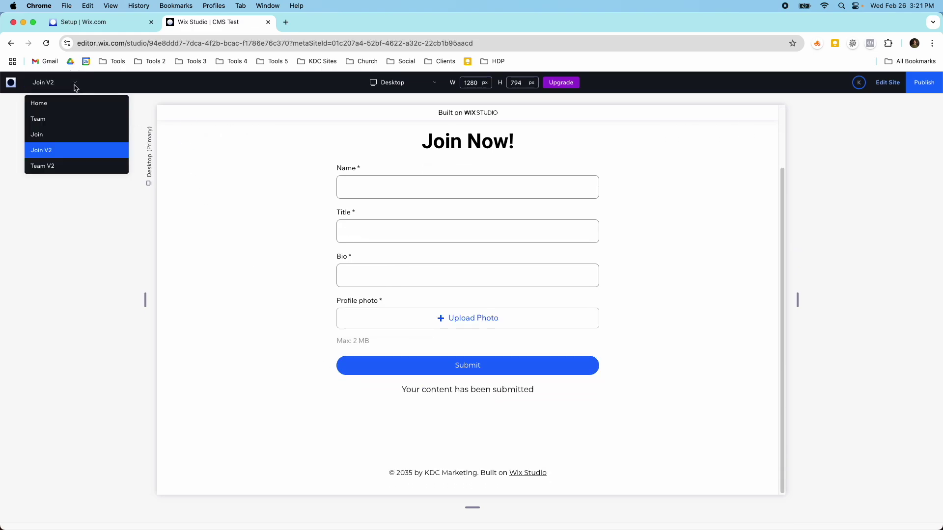
click(76, 167)
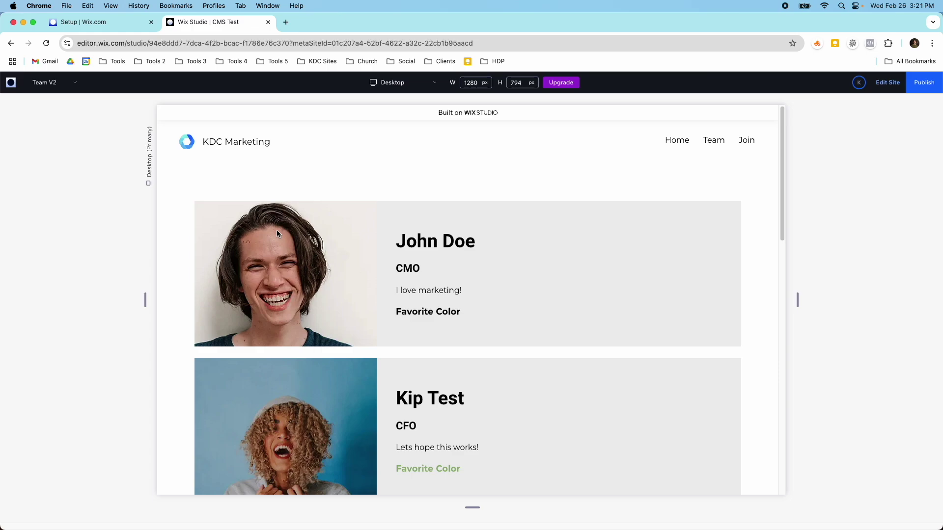
click(887, 82)
click(356, 291)
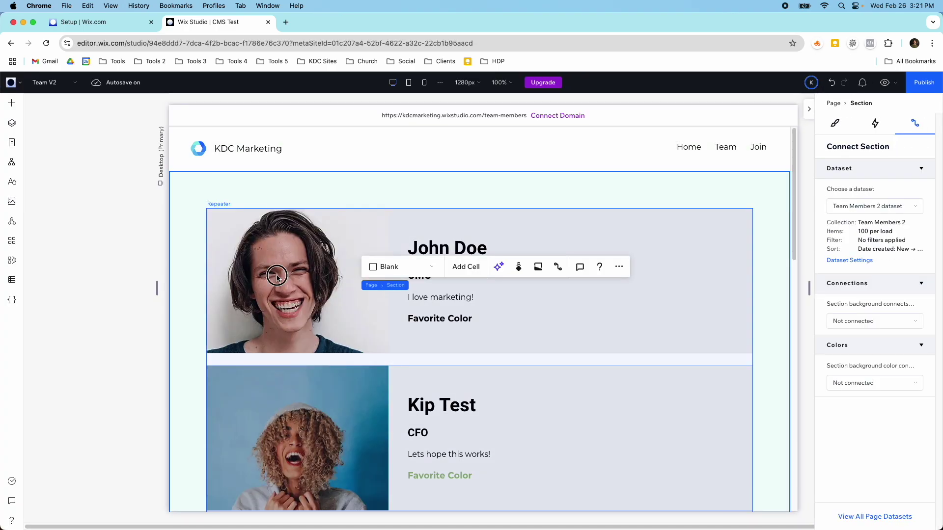
Open the 14-item Team Members 2 collection, review its settings without changes, then close the CMS windows.
click(12, 280)
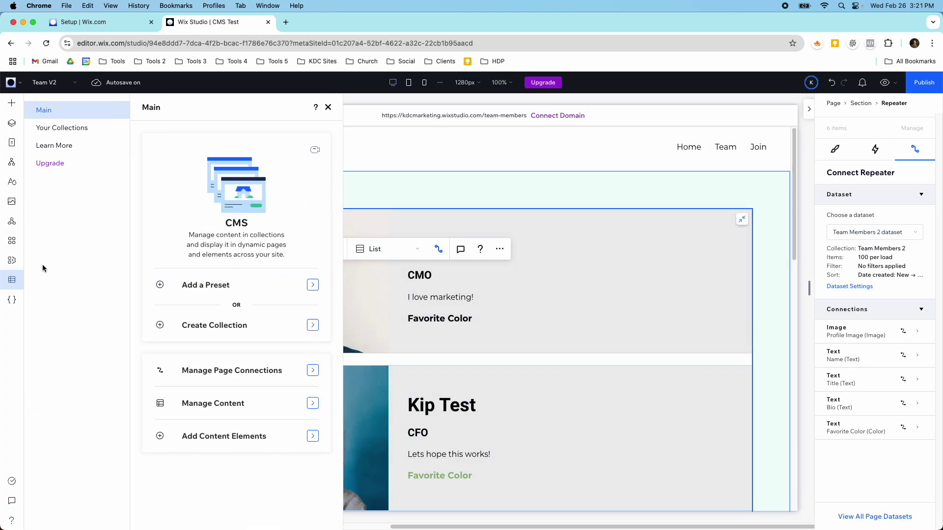
click(80, 129)
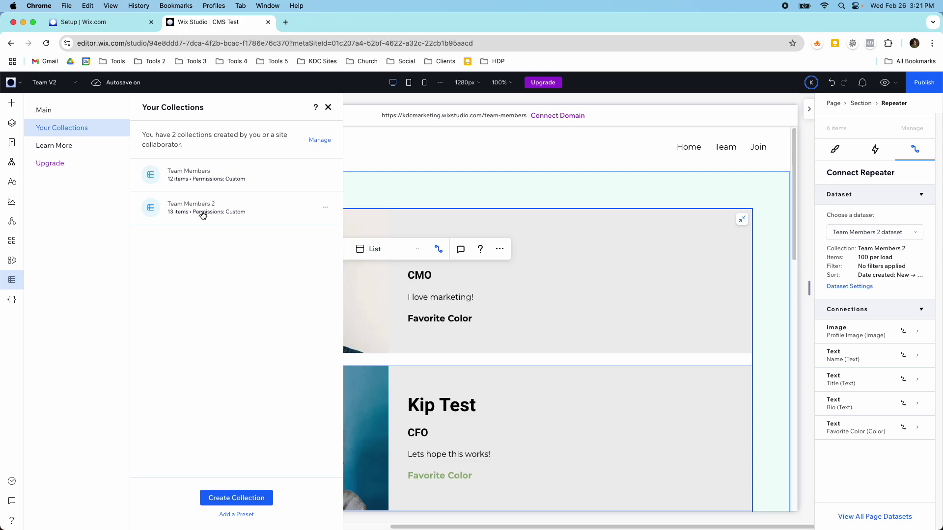
click(202, 214)
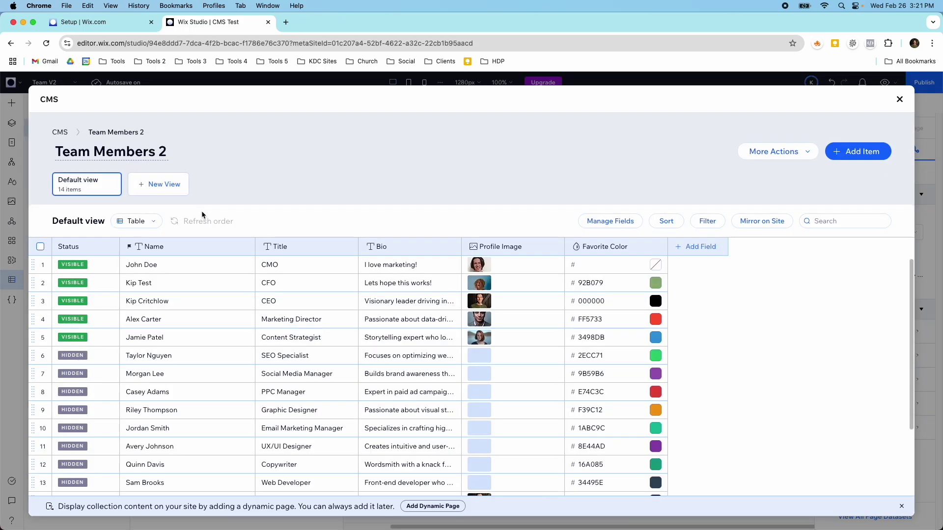
click(775, 152)
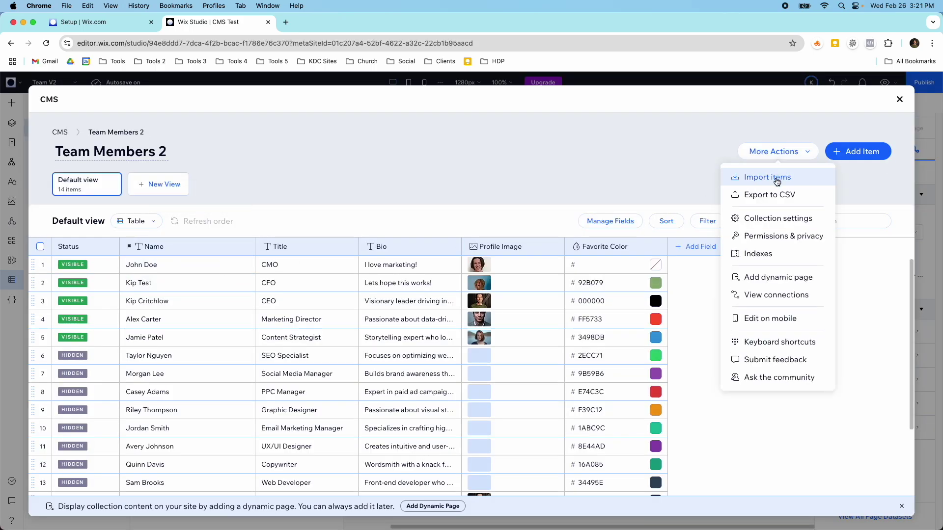
click(775, 217)
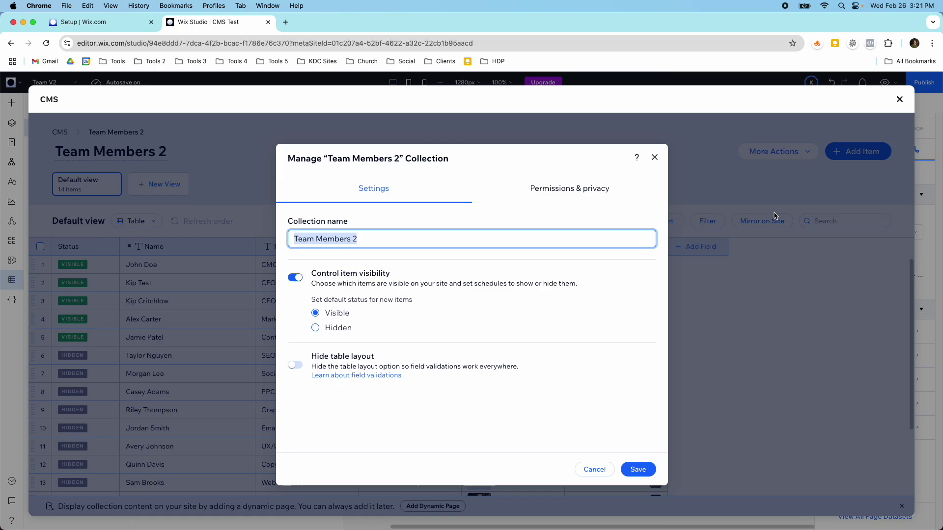
click(656, 157)
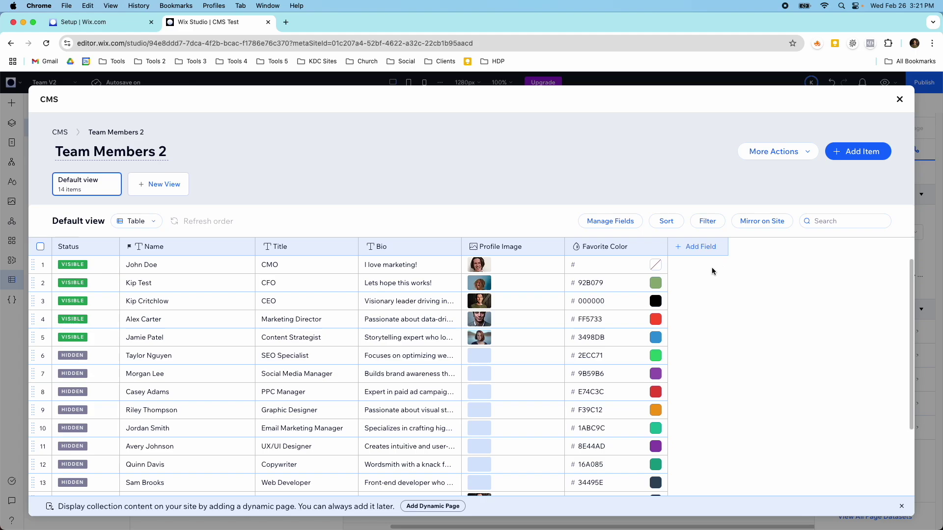
click(899, 100)
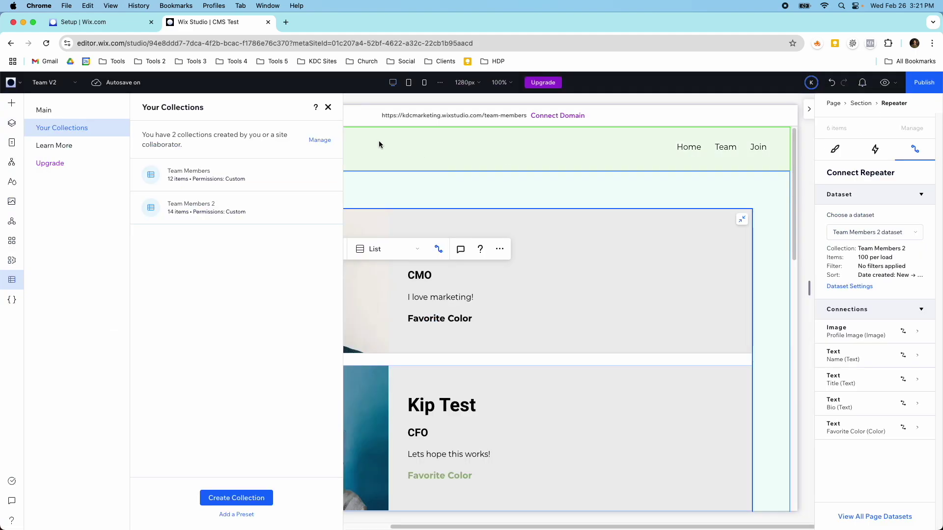
click(328, 107)
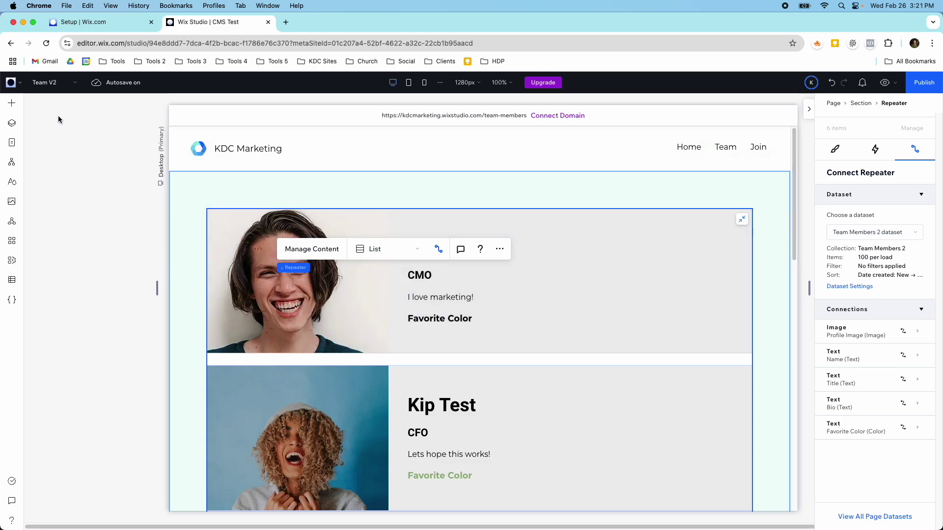
Switch to Join V2, then back to Team V2 and scroll down to the CMO and CFO cards.
click(51, 93)
click(60, 148)
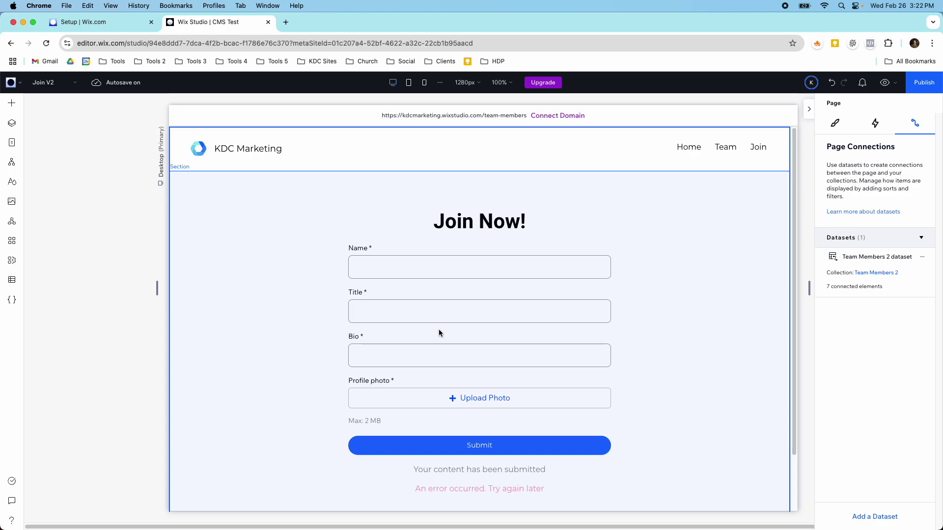
click(49, 82)
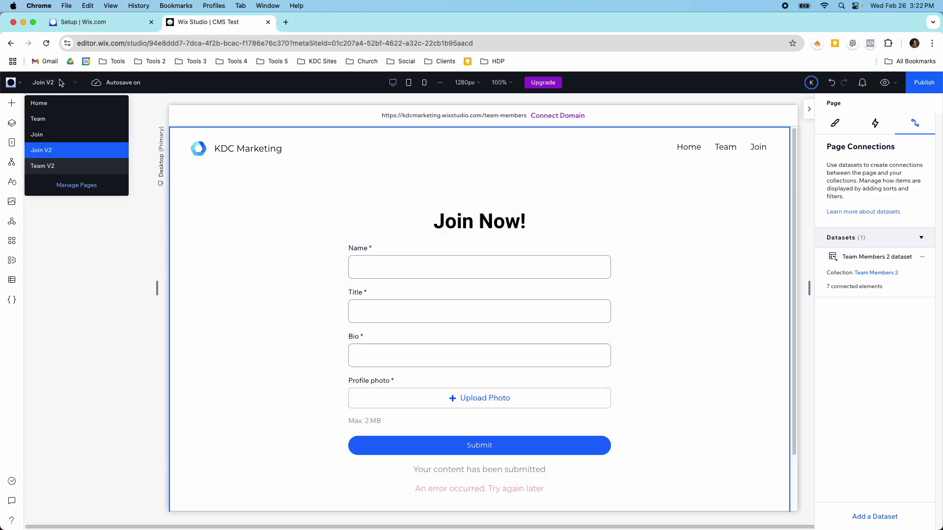
click(69, 163)
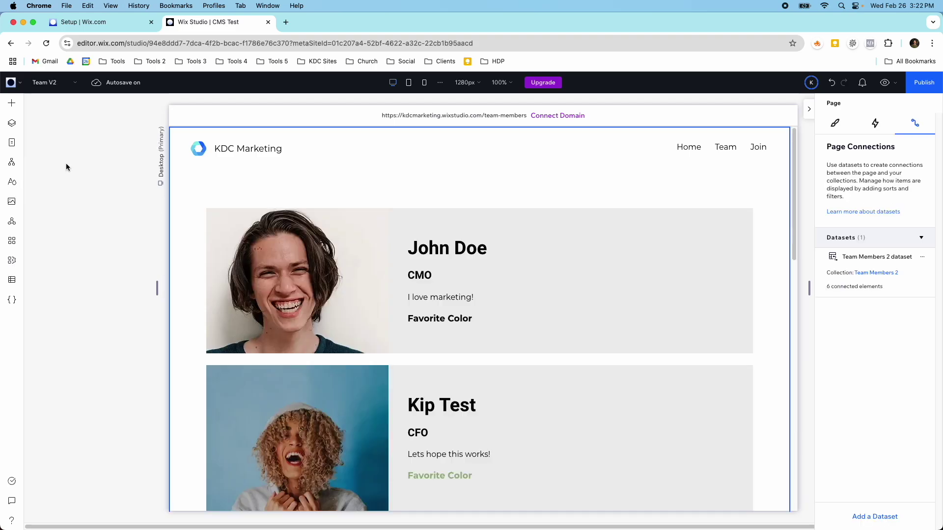
scroll(252, 270, down, 3)
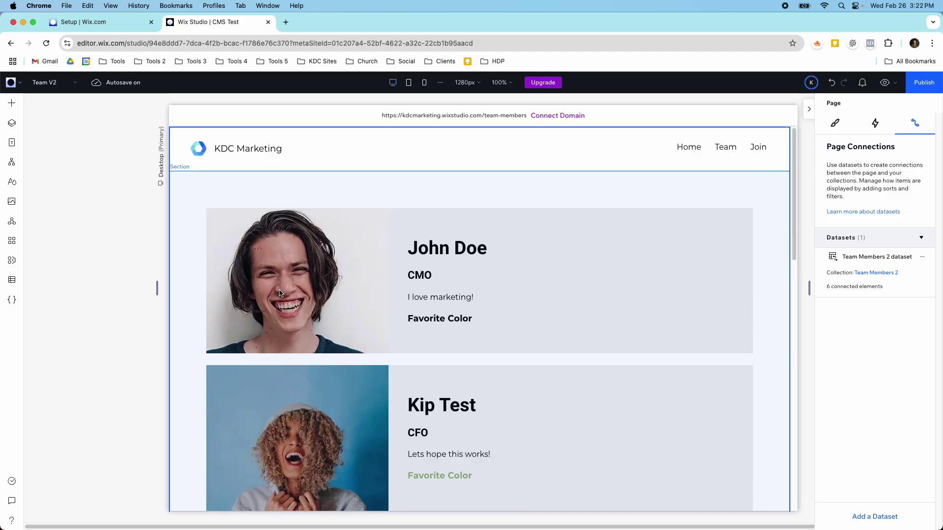
scroll(175, 267, down, 6)
Reopen the Team Members 2 collection to recheck its 14 entries, then close the table.
click(12, 279)
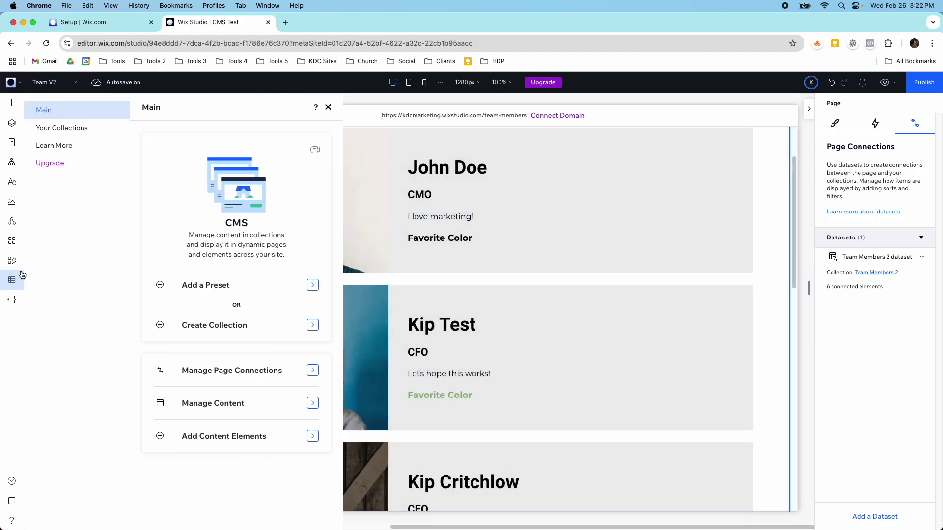
click(71, 136)
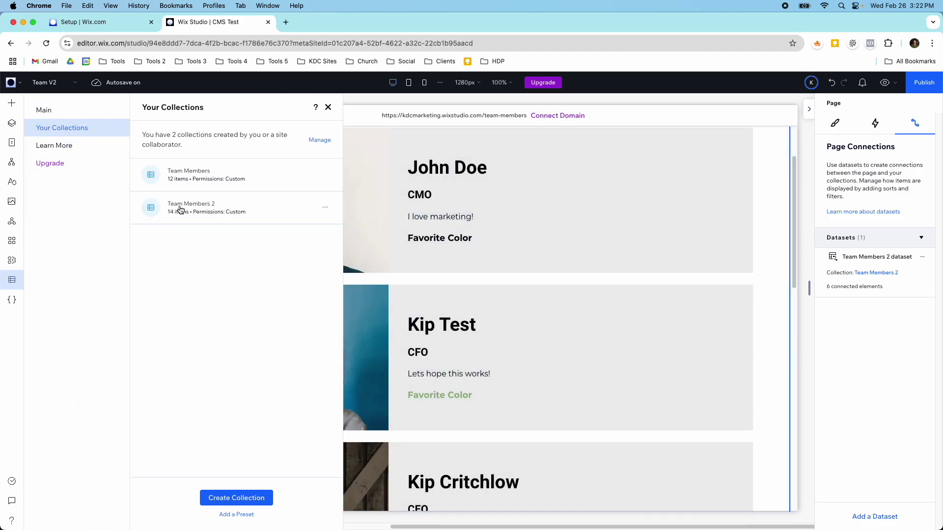
click(178, 206)
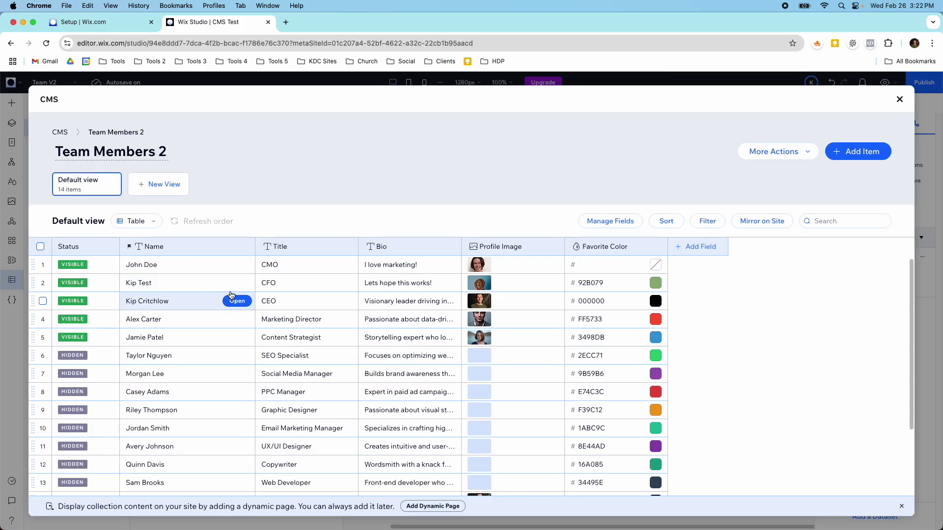
click(898, 101)
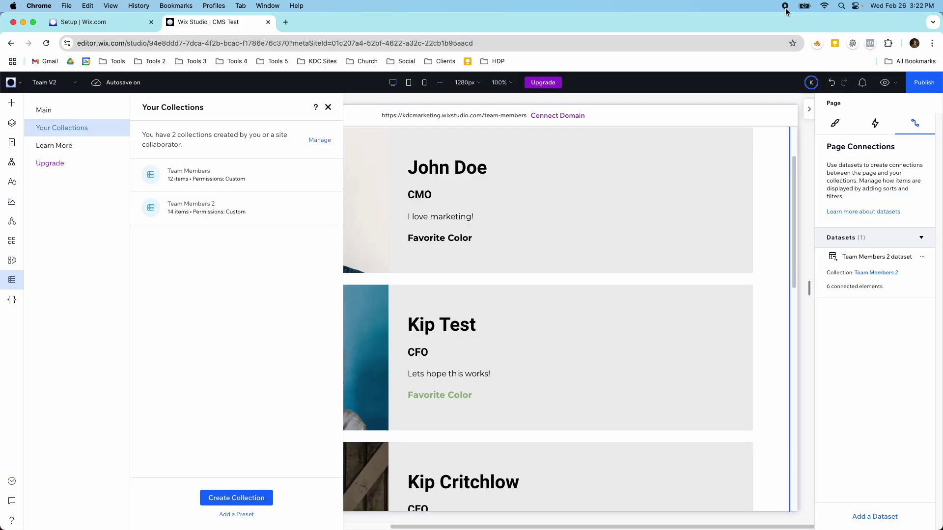